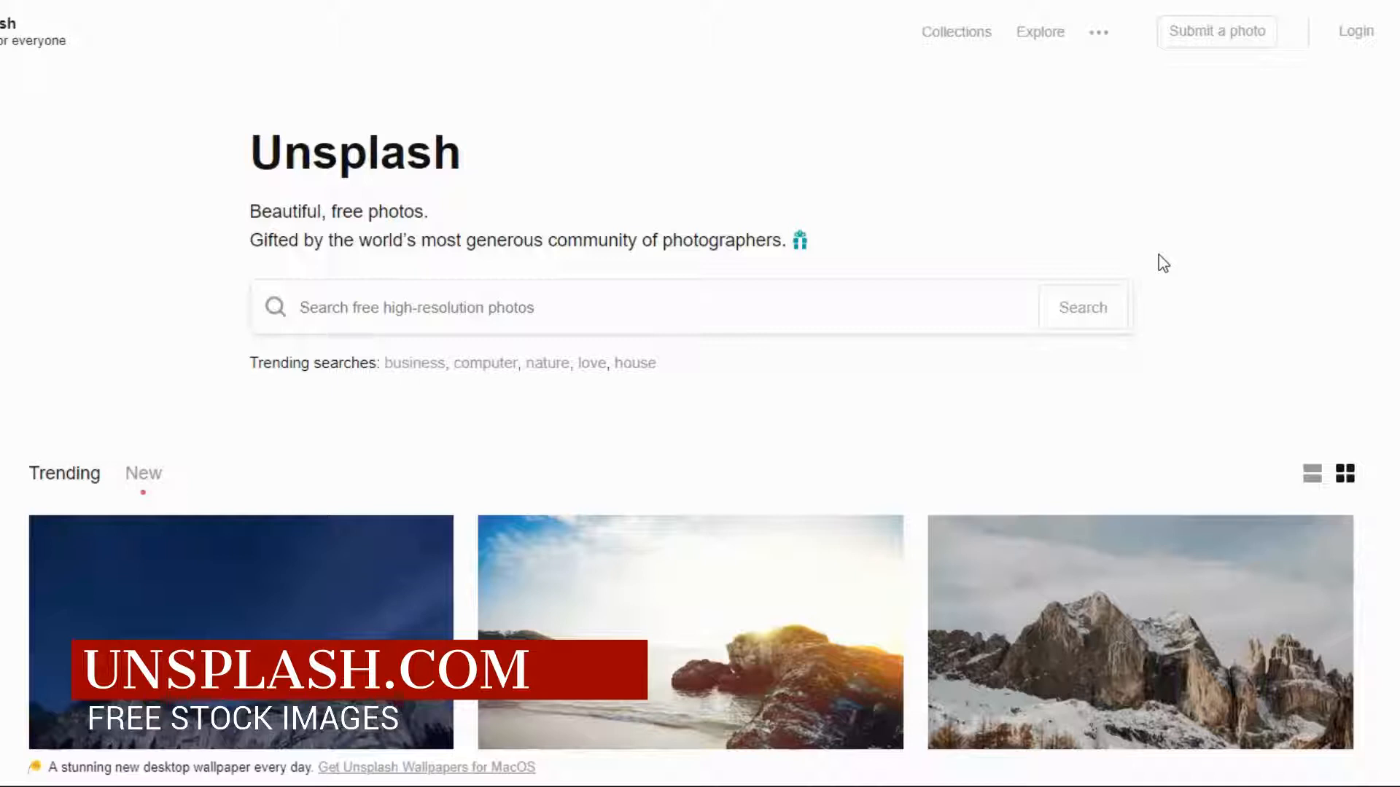
scroll(1300, 294, down, 4)
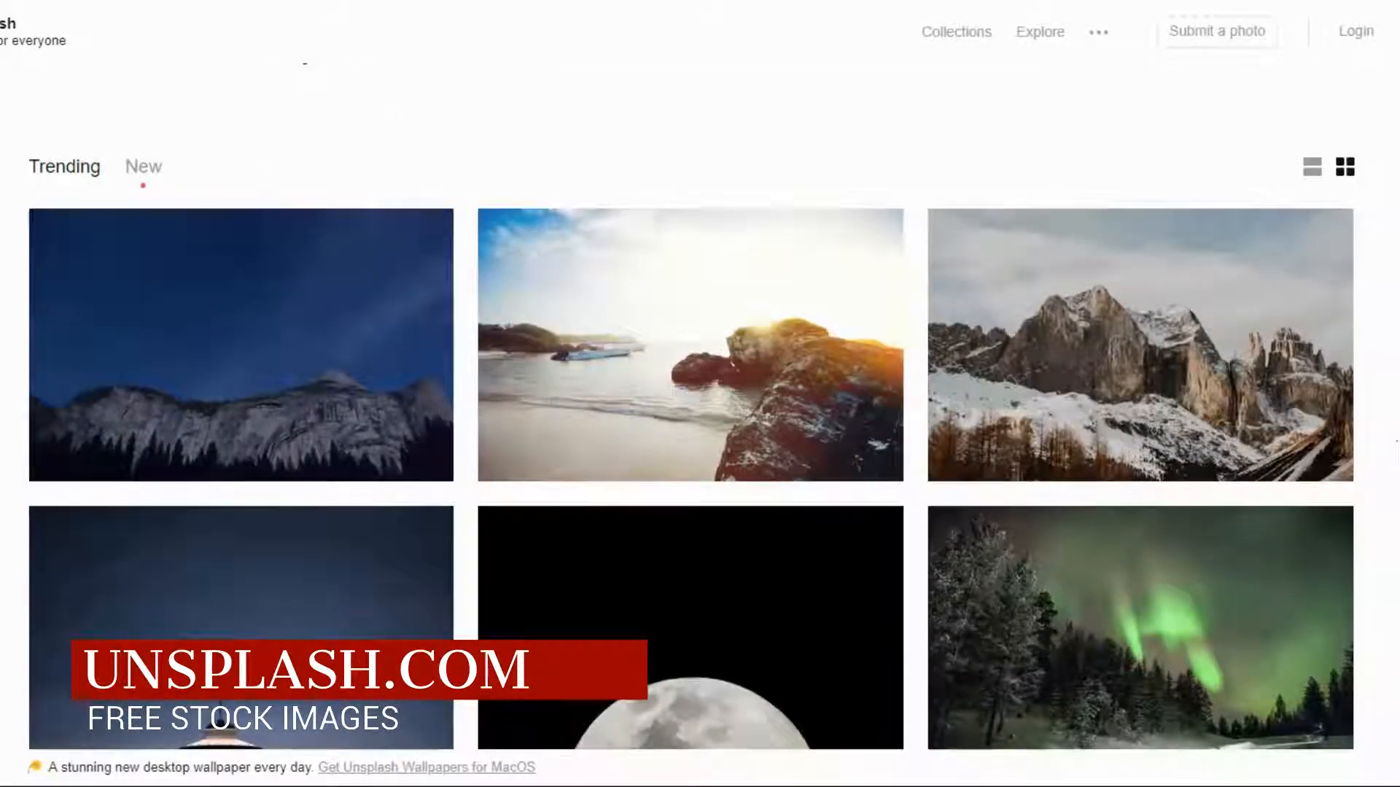
scroll(1378, 437, up, 3)
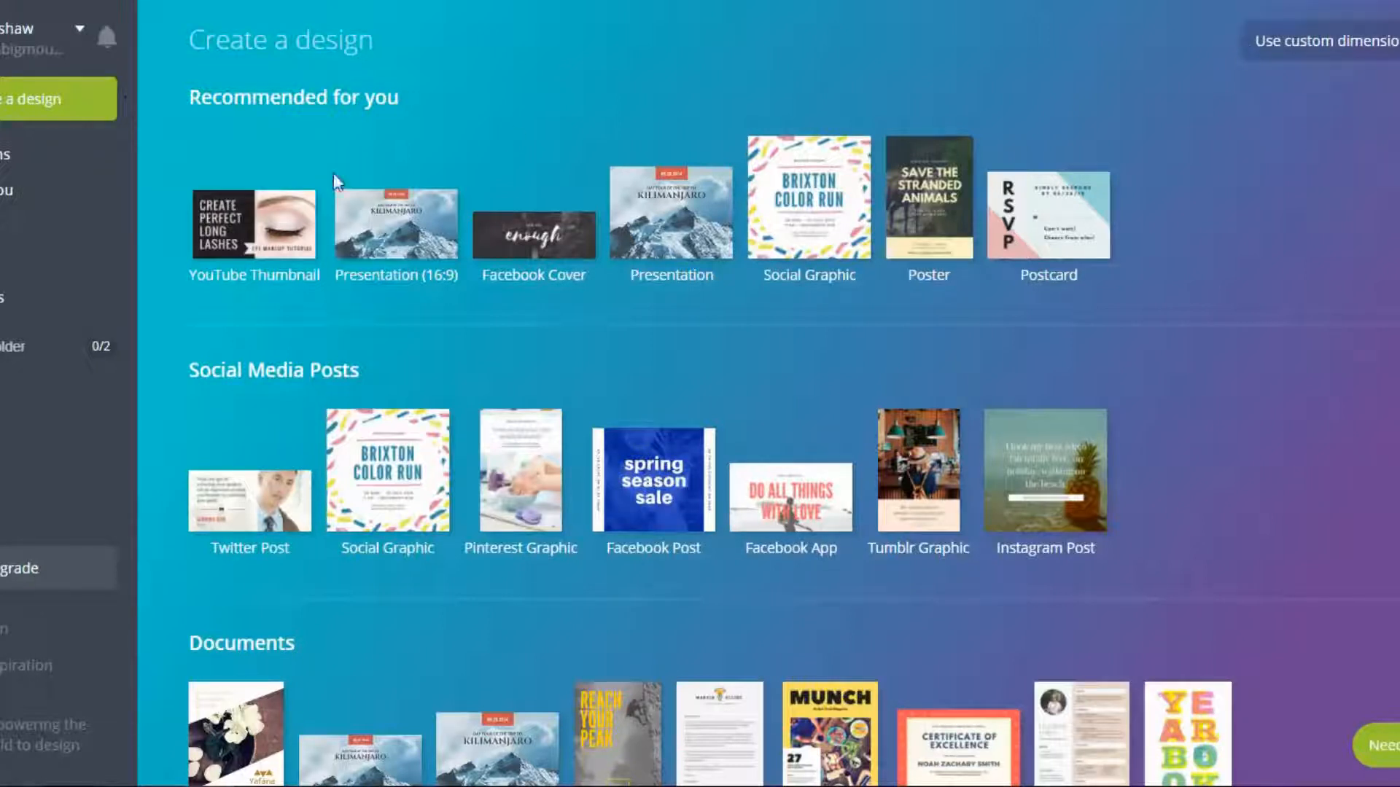
Switch to Canva, create a YouTube Thumbnail design and browse the ready-made Canva layouts.
click(251, 239)
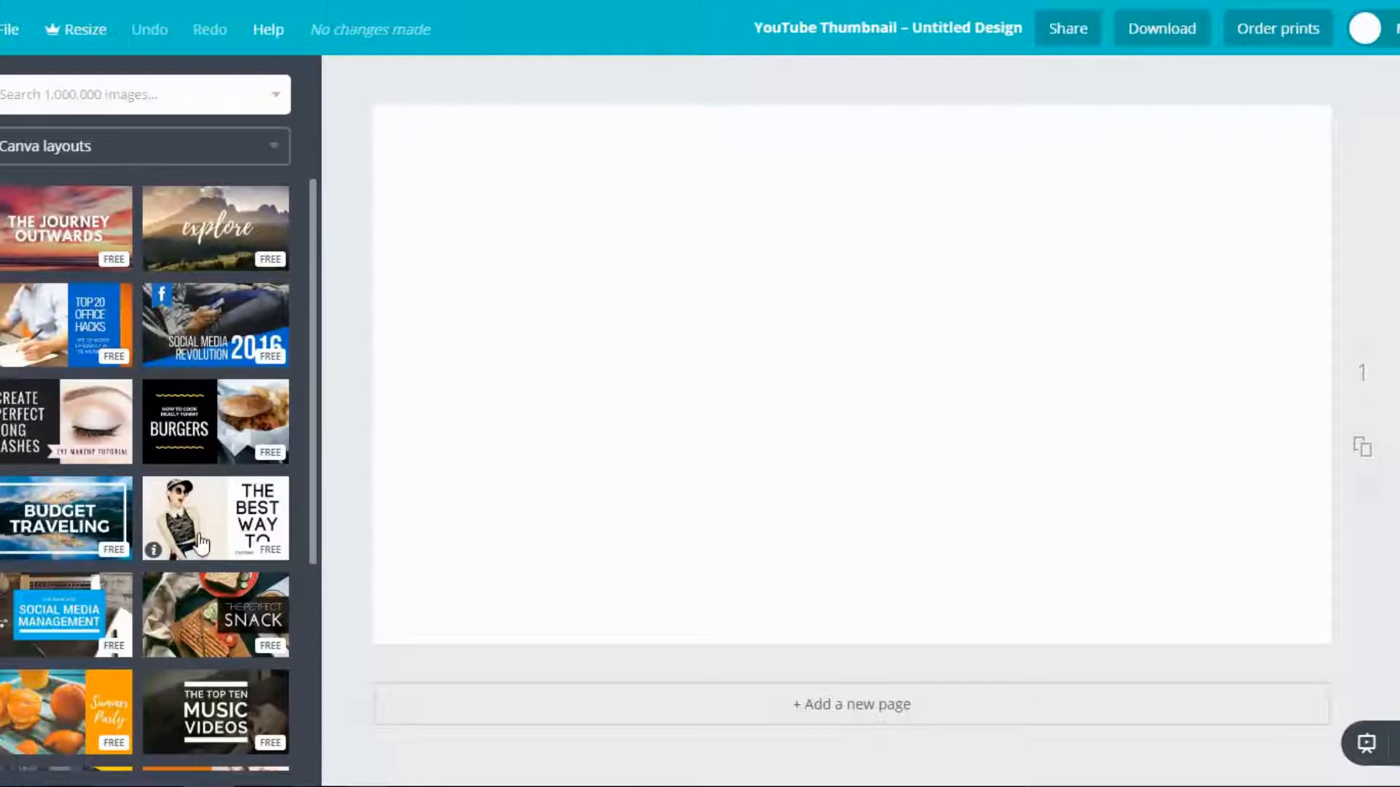
scroll(219, 558, down, 10)
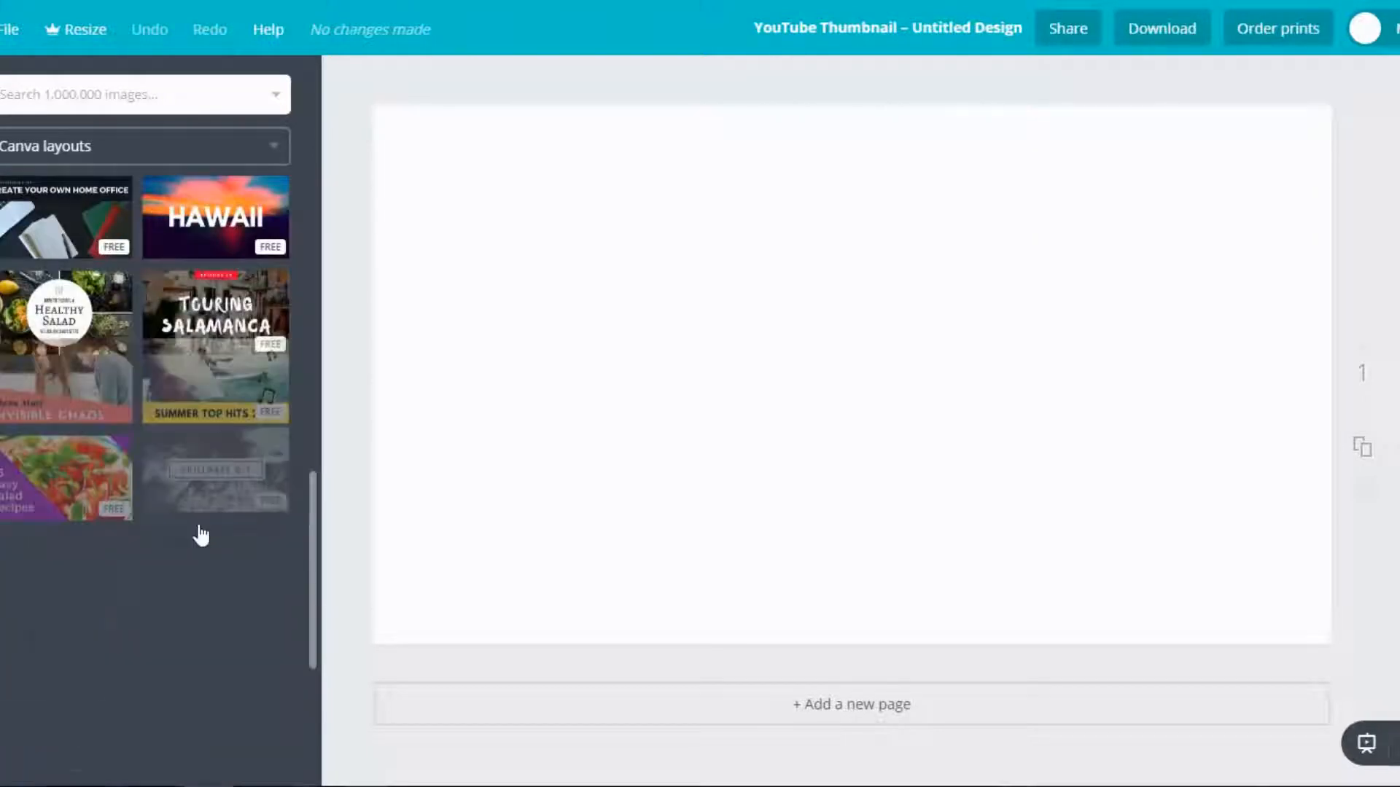
scroll(203, 531, down, 12)
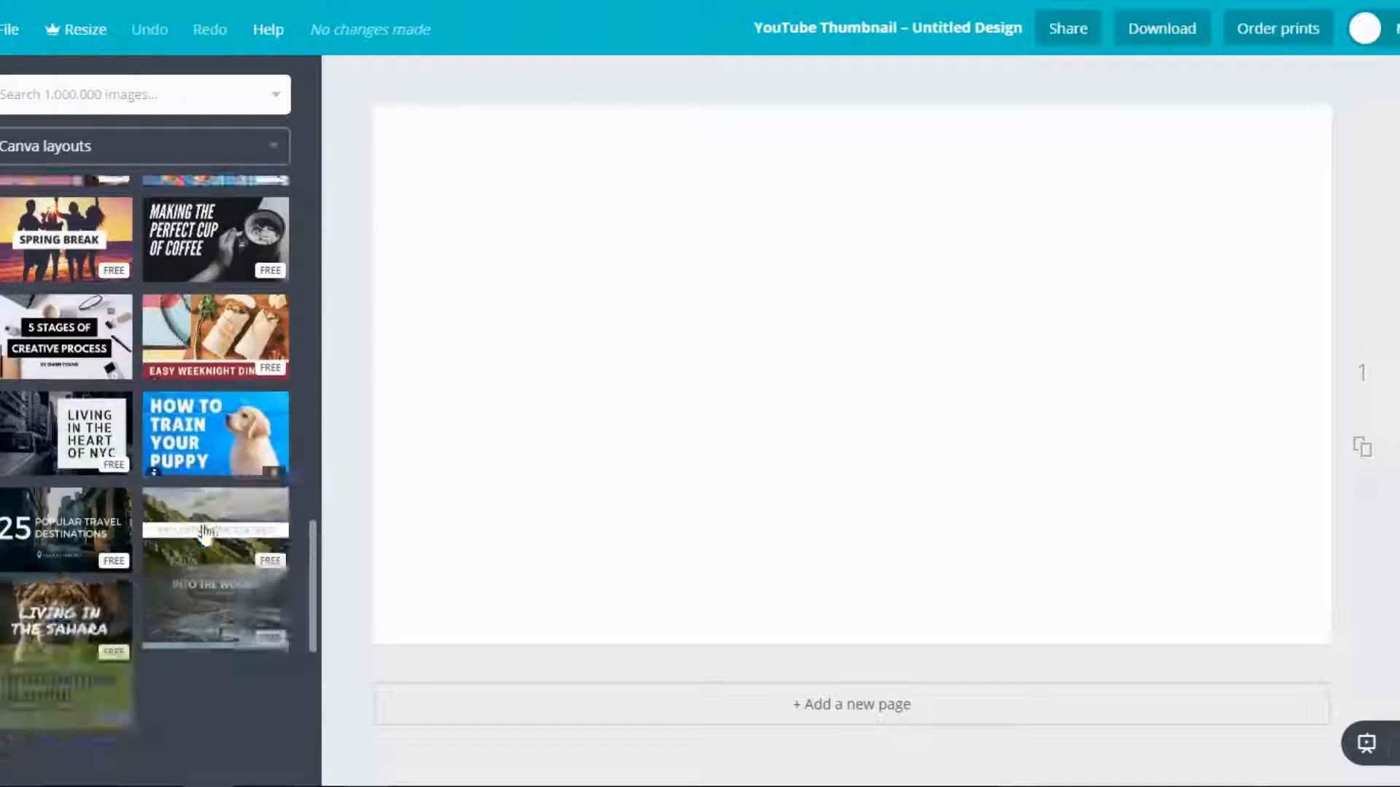
scroll(216, 536, down, 5)
scroll(215, 482, up, 1)
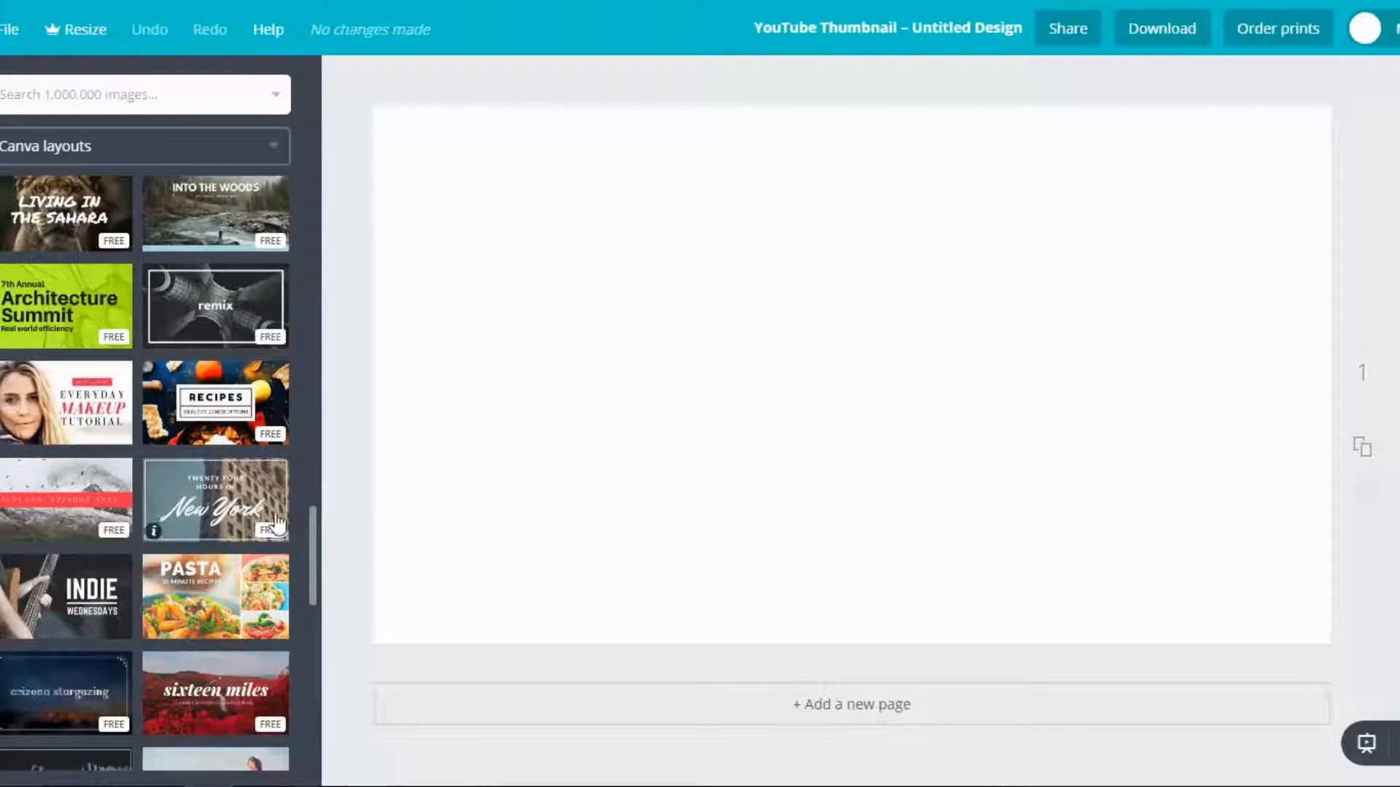
scroll(274, 594, up, 15)
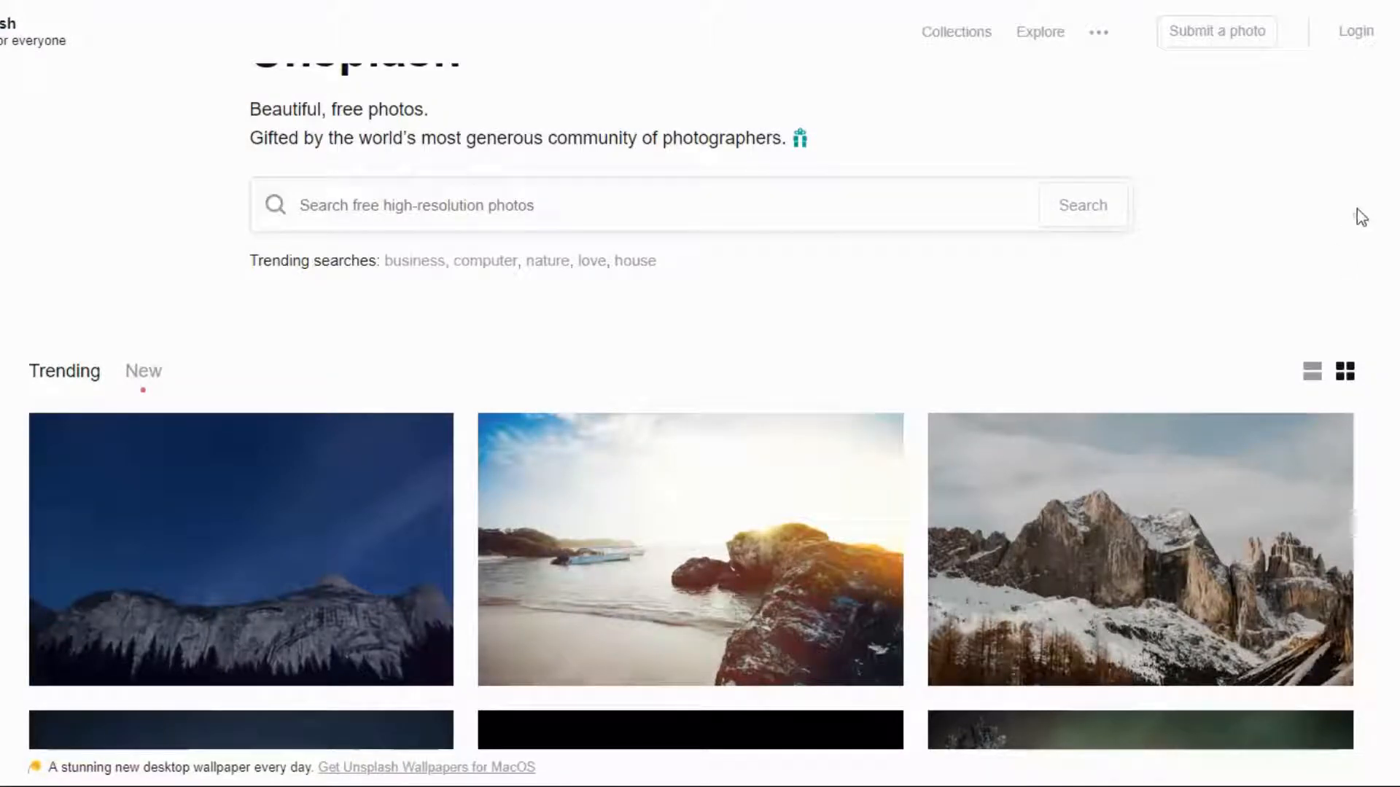
Switch to Unsplash, download the trending photo of the sunlit beach with rocks, and dismiss the credit message and download bar.
mouse_move(675, 537)
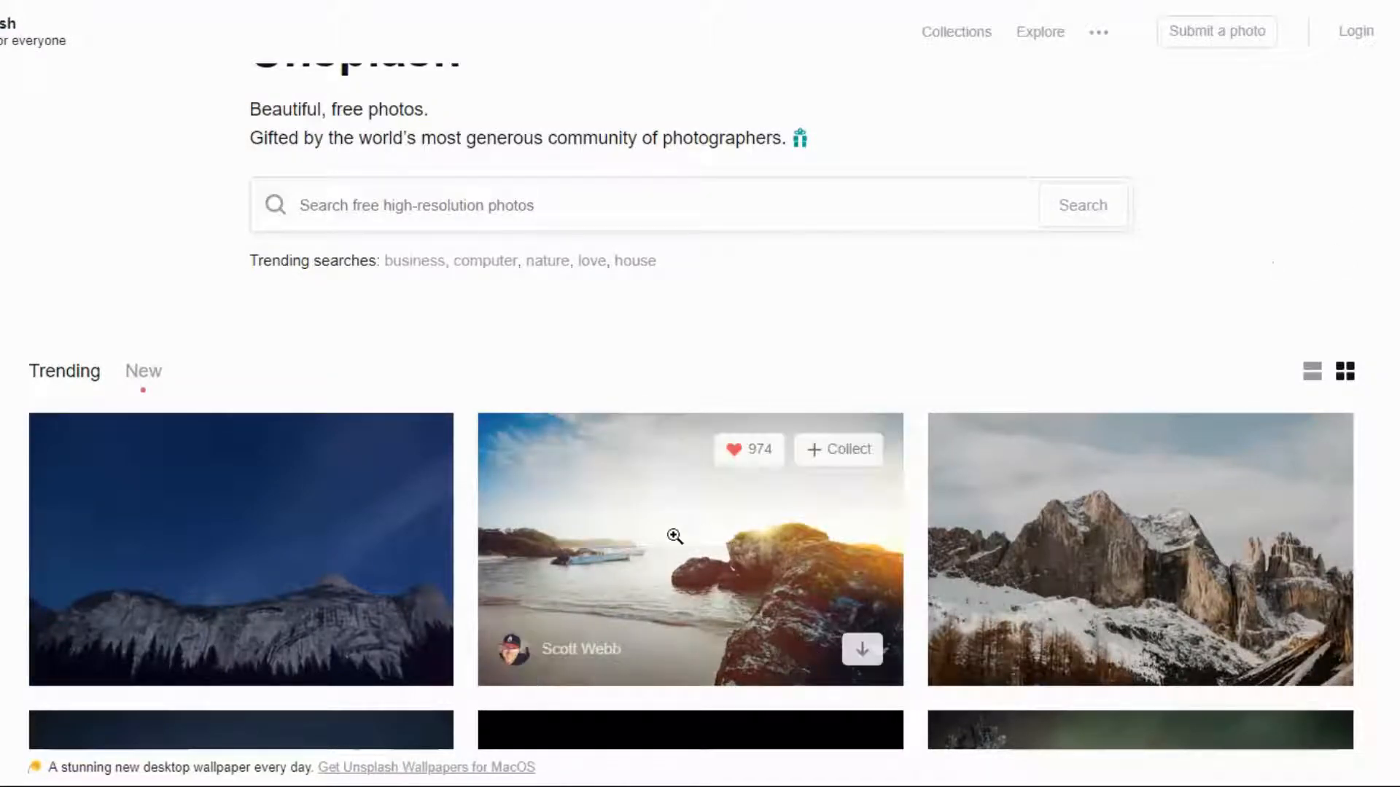
click(867, 651)
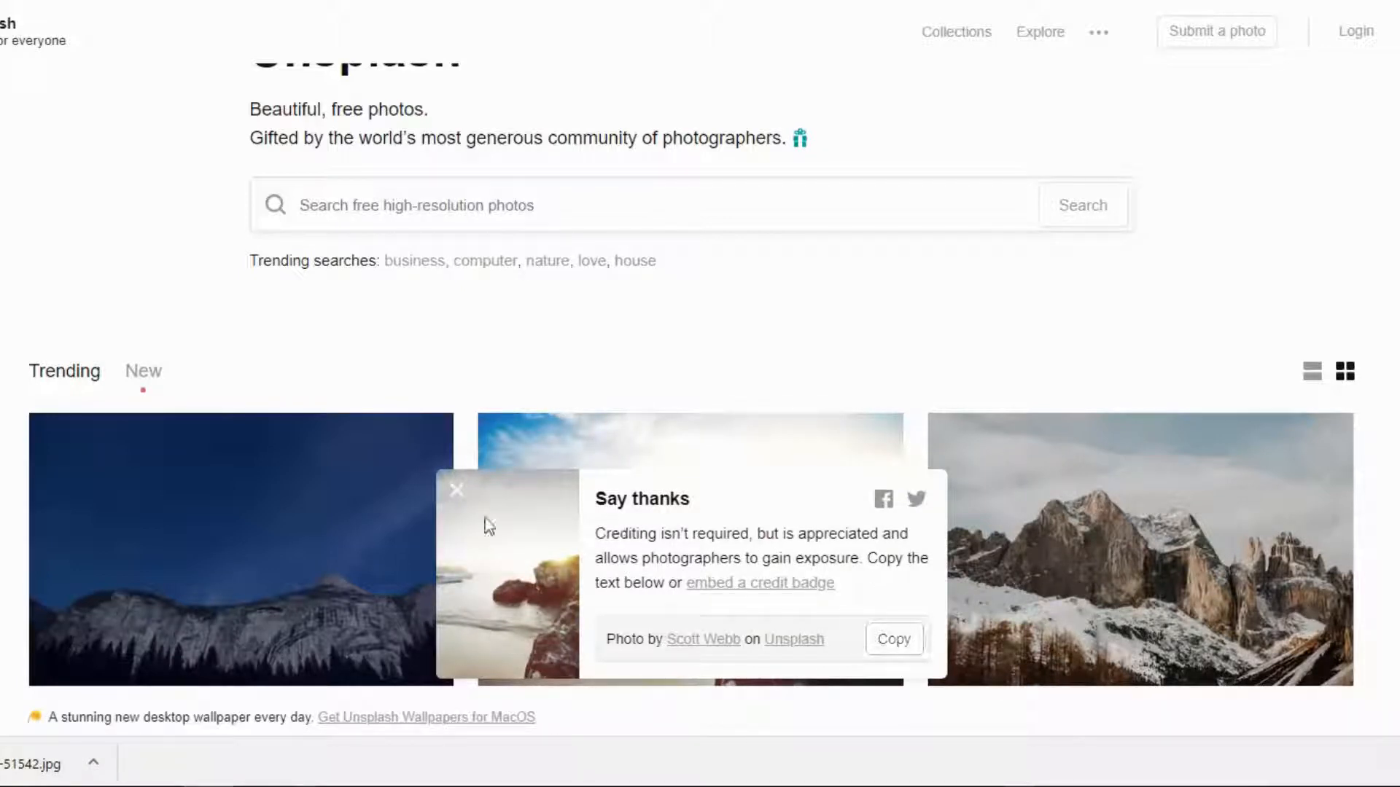
click(458, 491)
click(1394, 763)
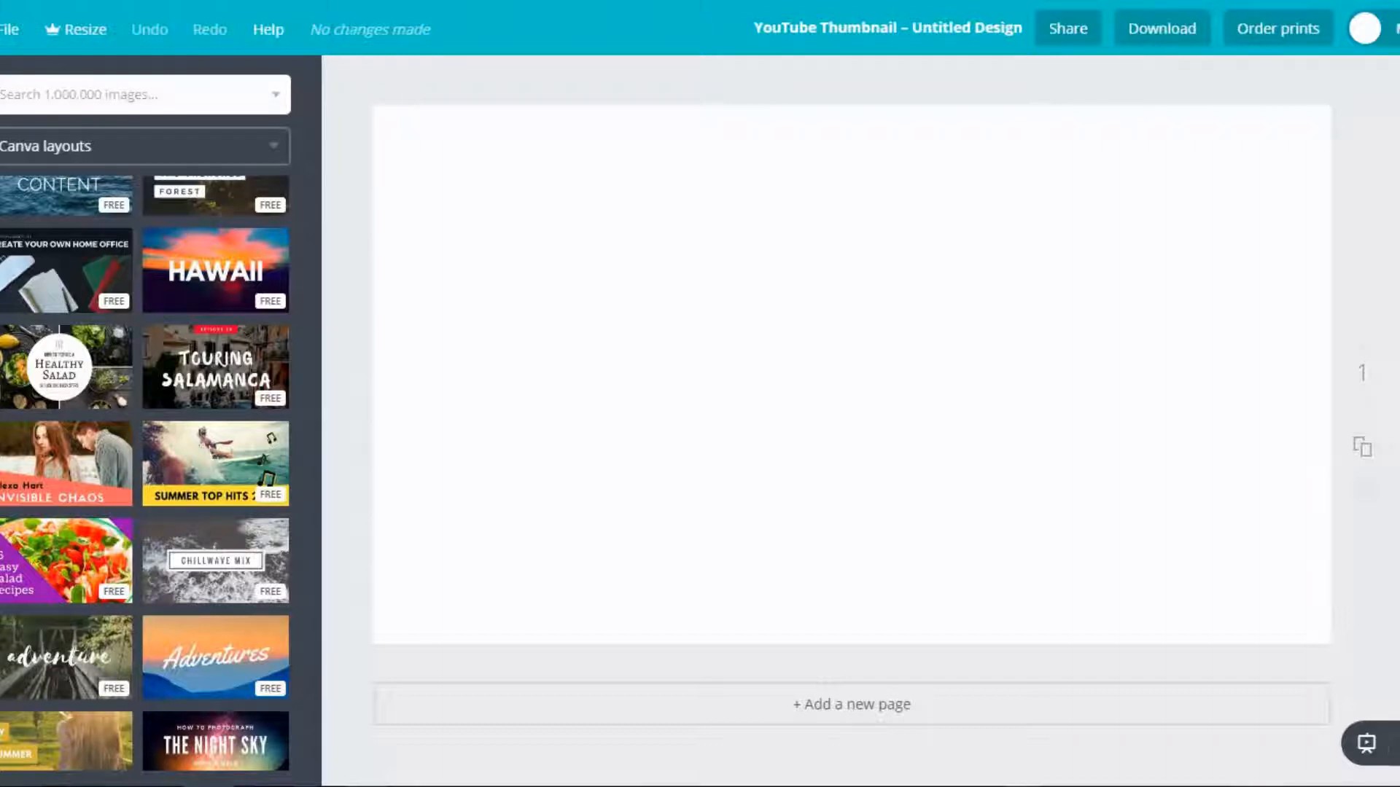
Switch to Canva and upload the downloaded beach photo to the image uploads.
click(0, 470)
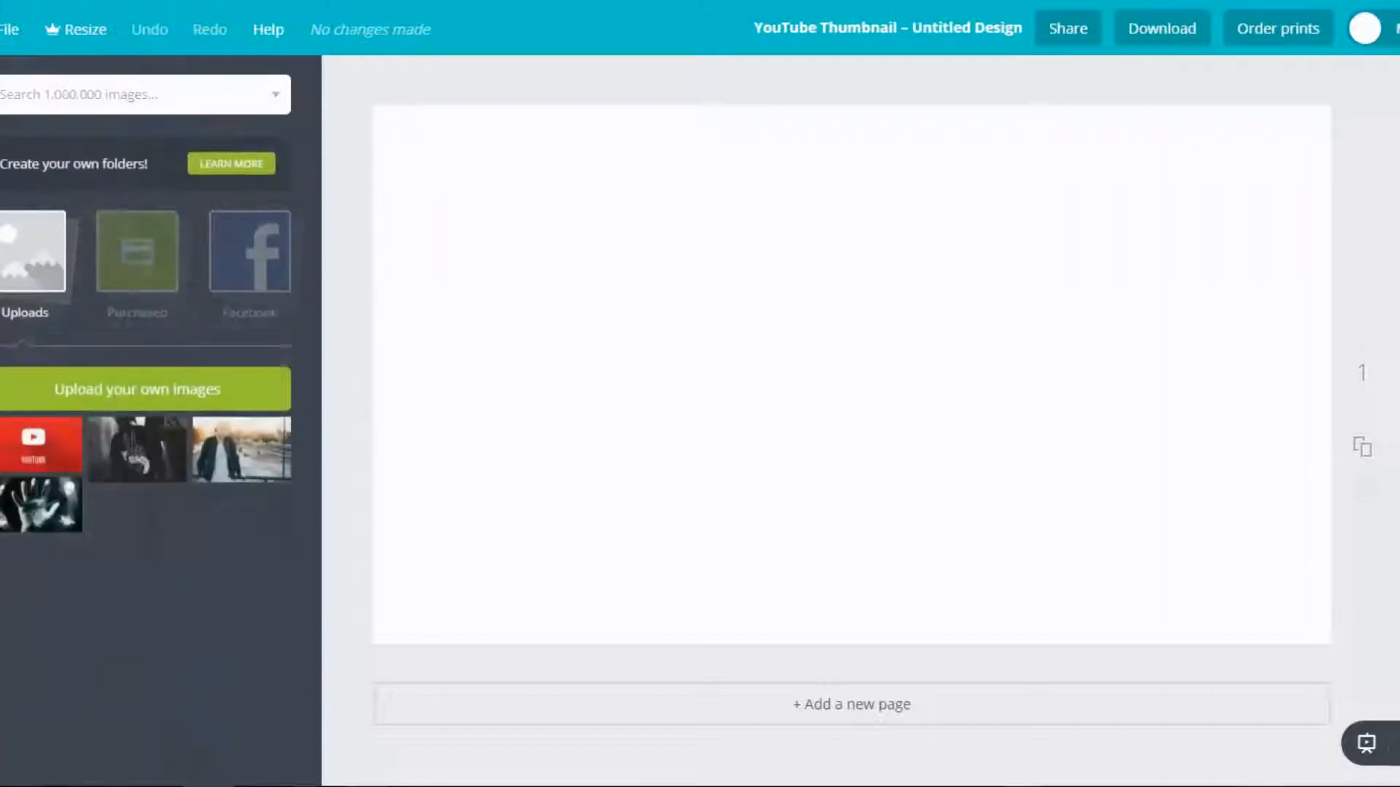
click(136, 388)
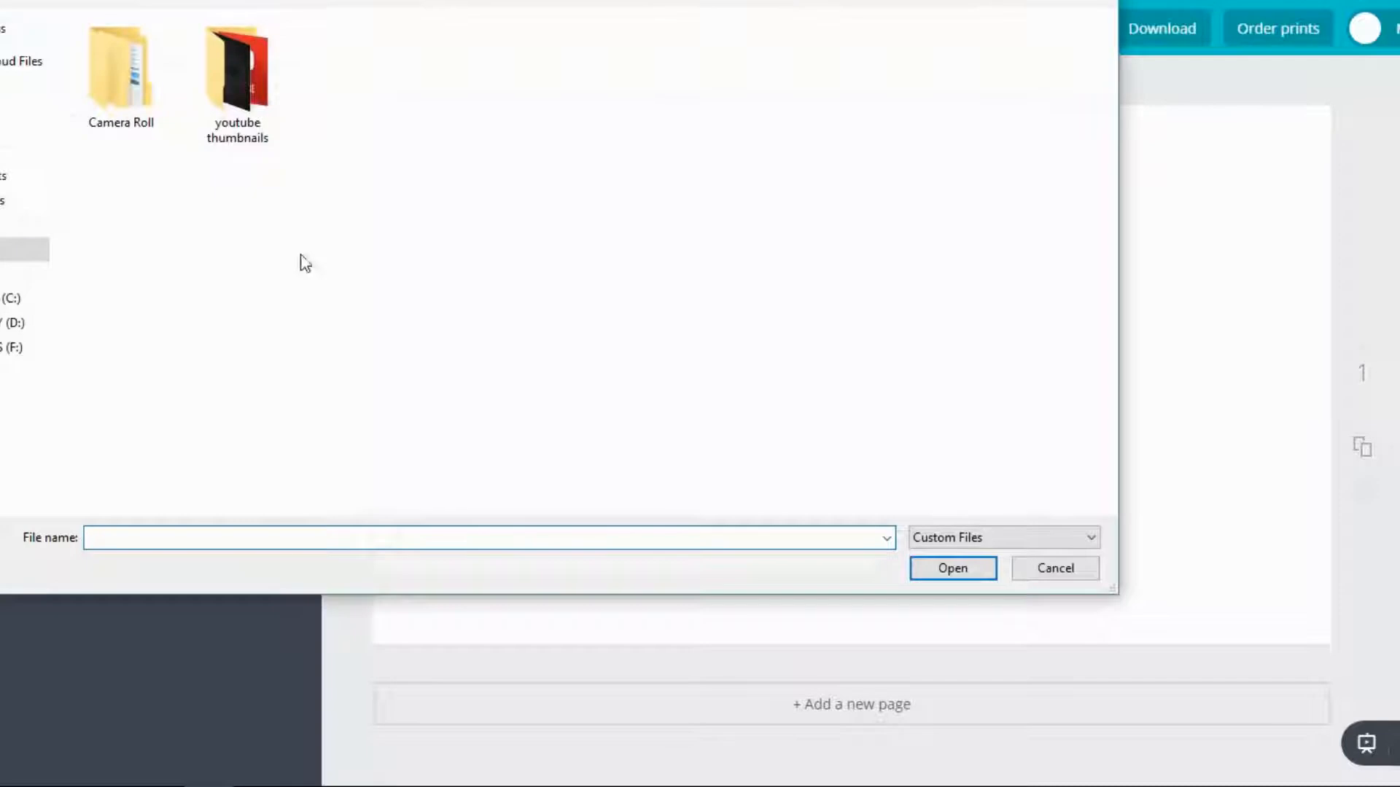
click(3, 205)
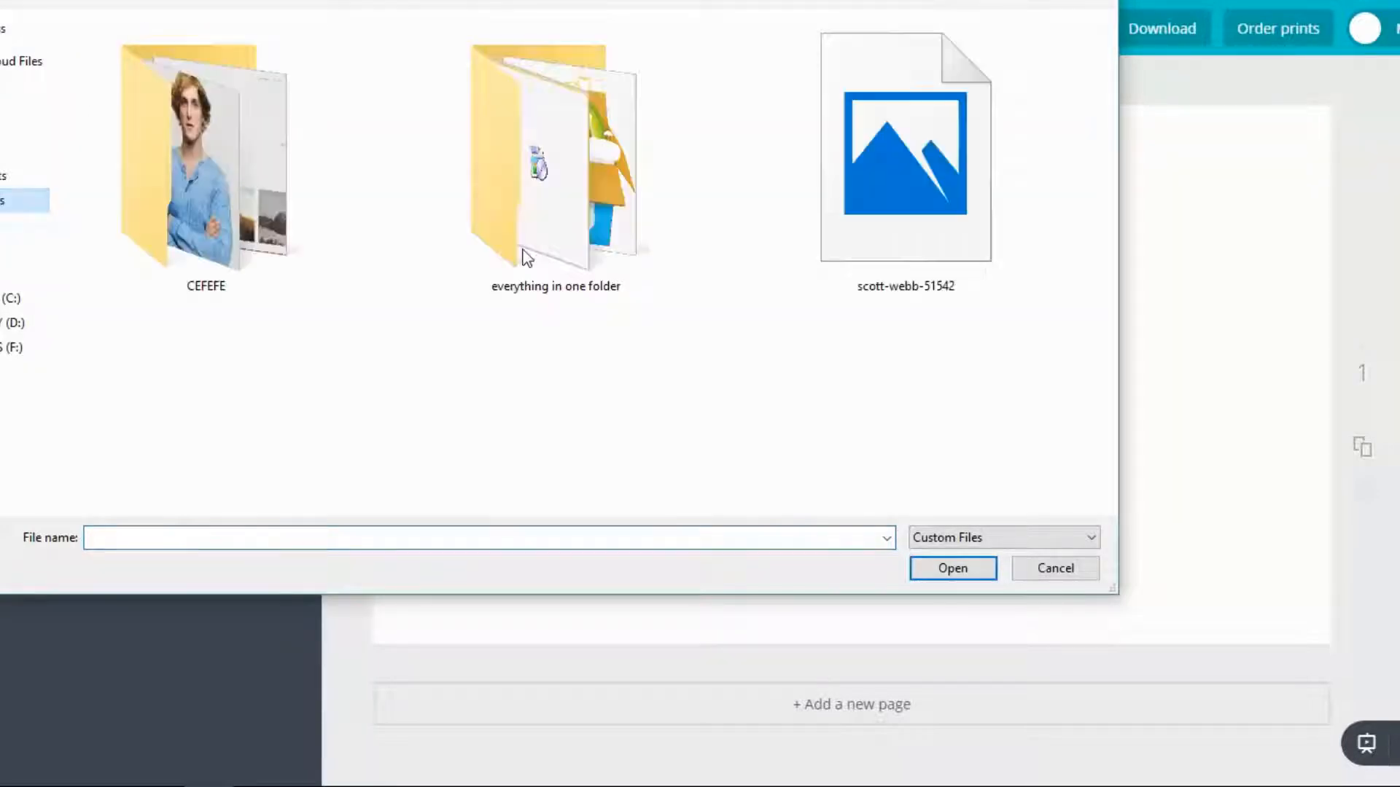
click(929, 200)
click(950, 569)
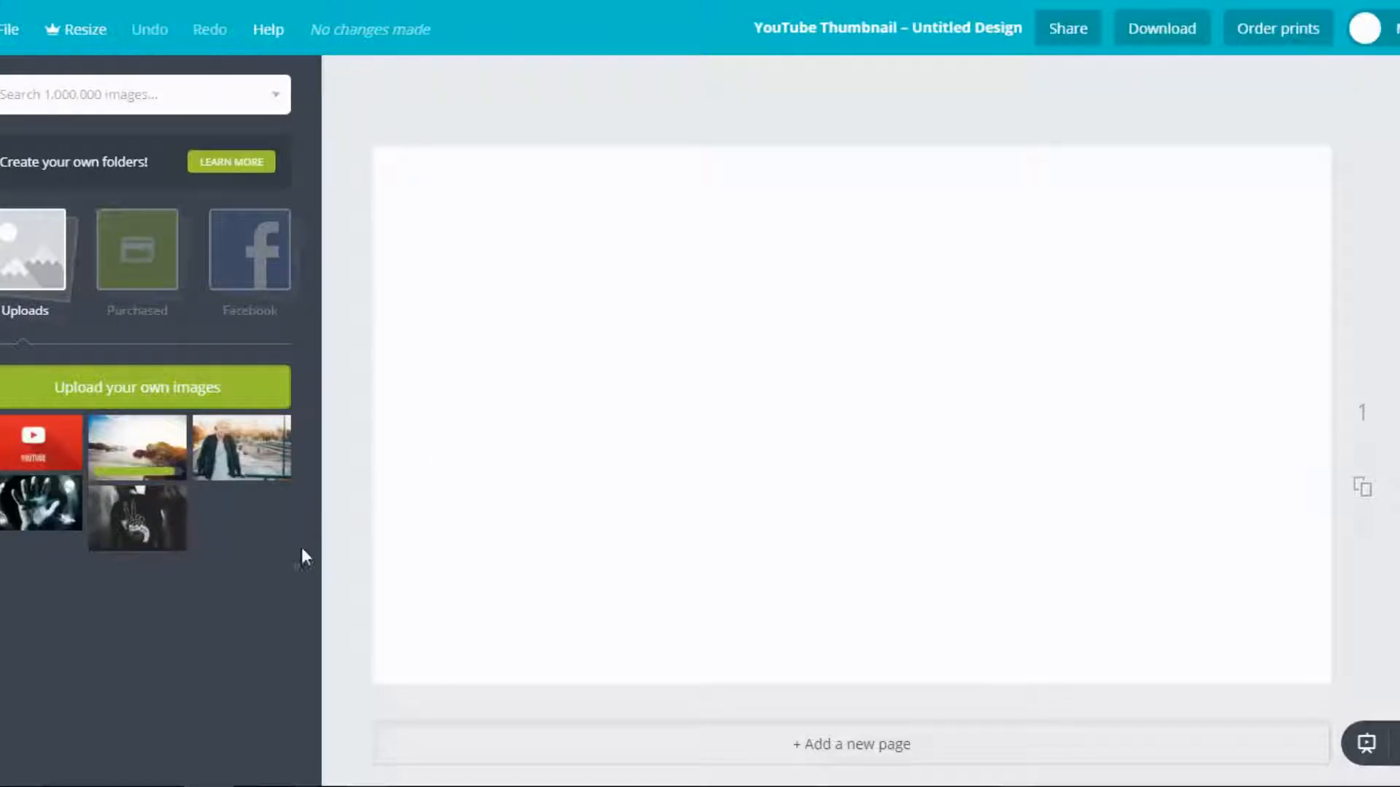
Place the uploaded beach photo on the thumbnail, enlarging and repositioning it until it covers the whole page.
click(138, 441)
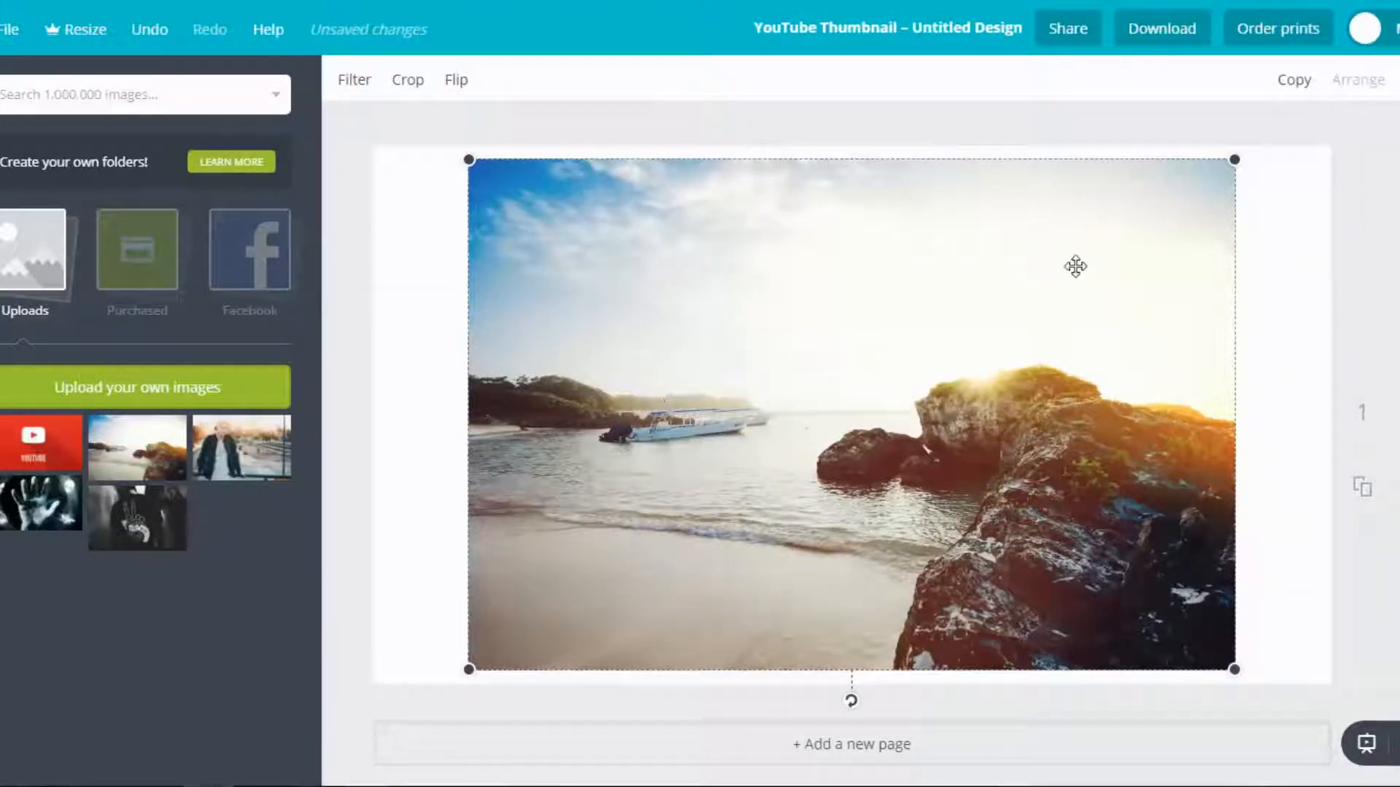
drag(469, 159, 328, 172)
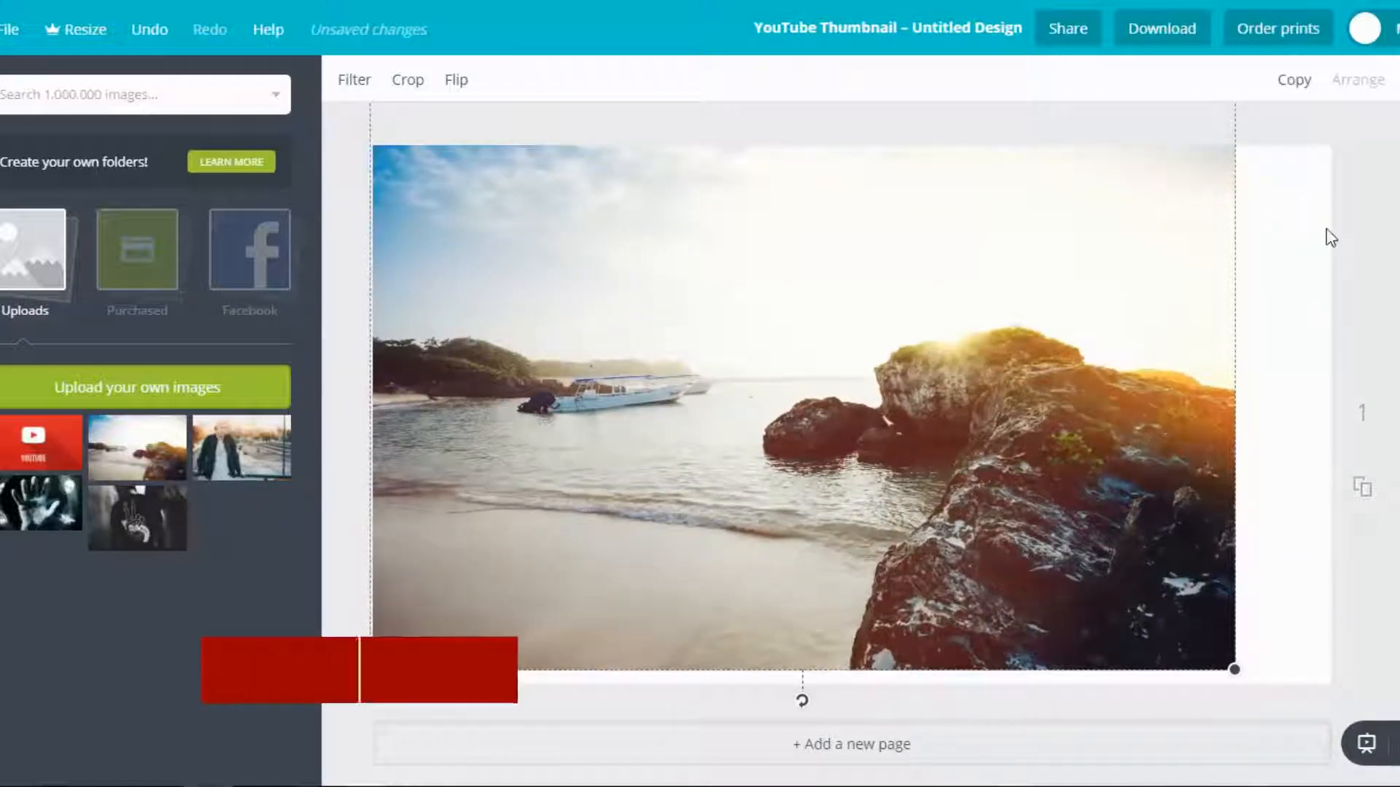
drag(1234, 669, 1384, 681)
drag(1063, 520, 1062, 494)
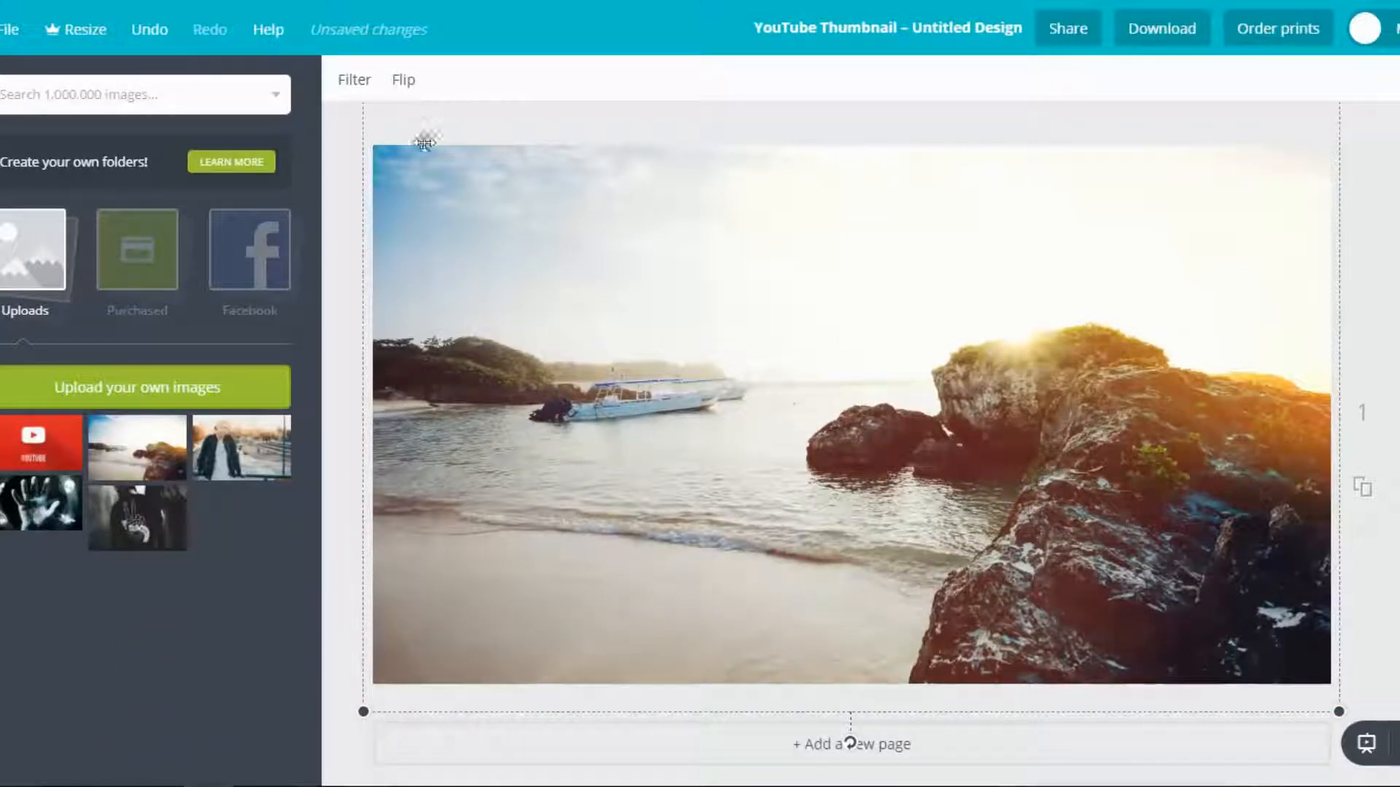
Try the Epic, Drama and Edge filters on the beach photo and apply the Cali filter, then deselect the photo.
click(357, 84)
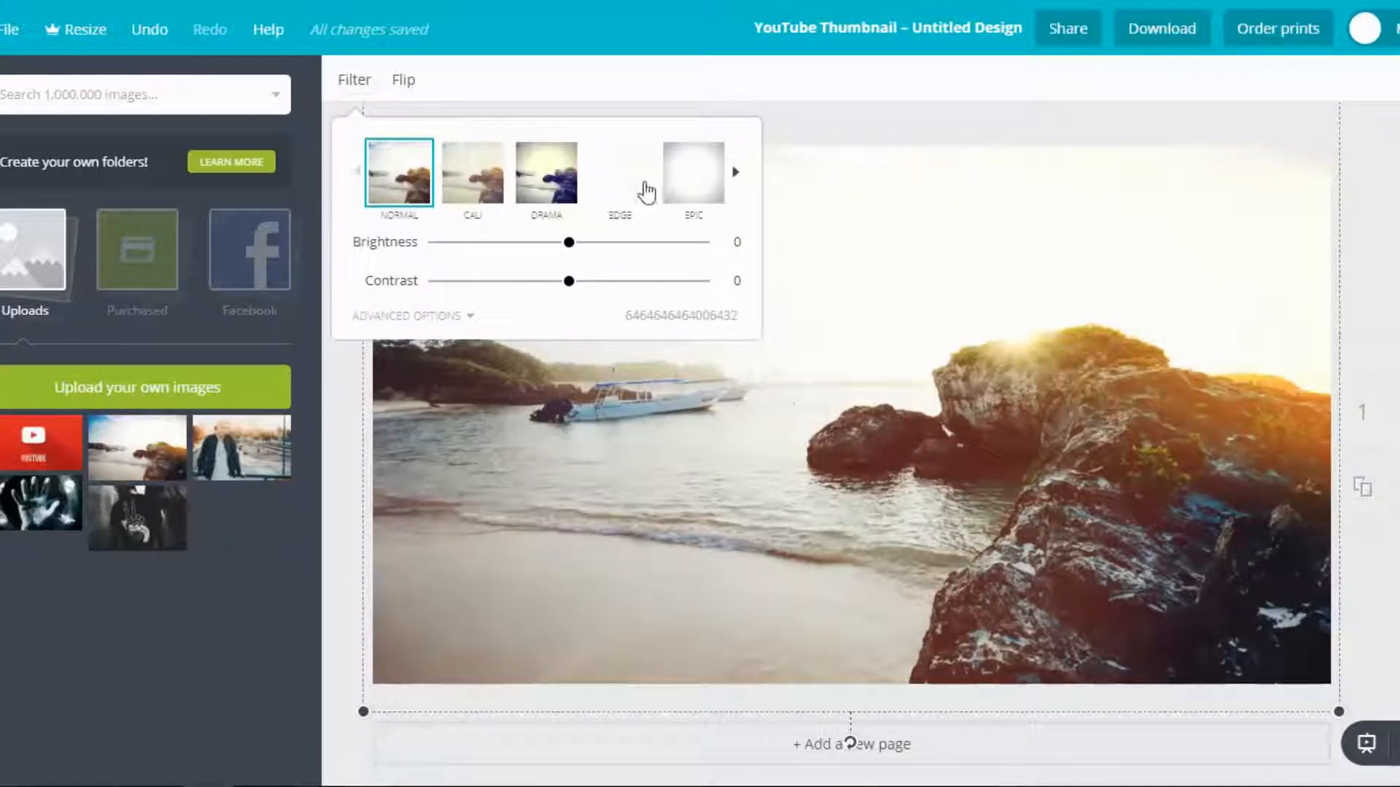
click(475, 194)
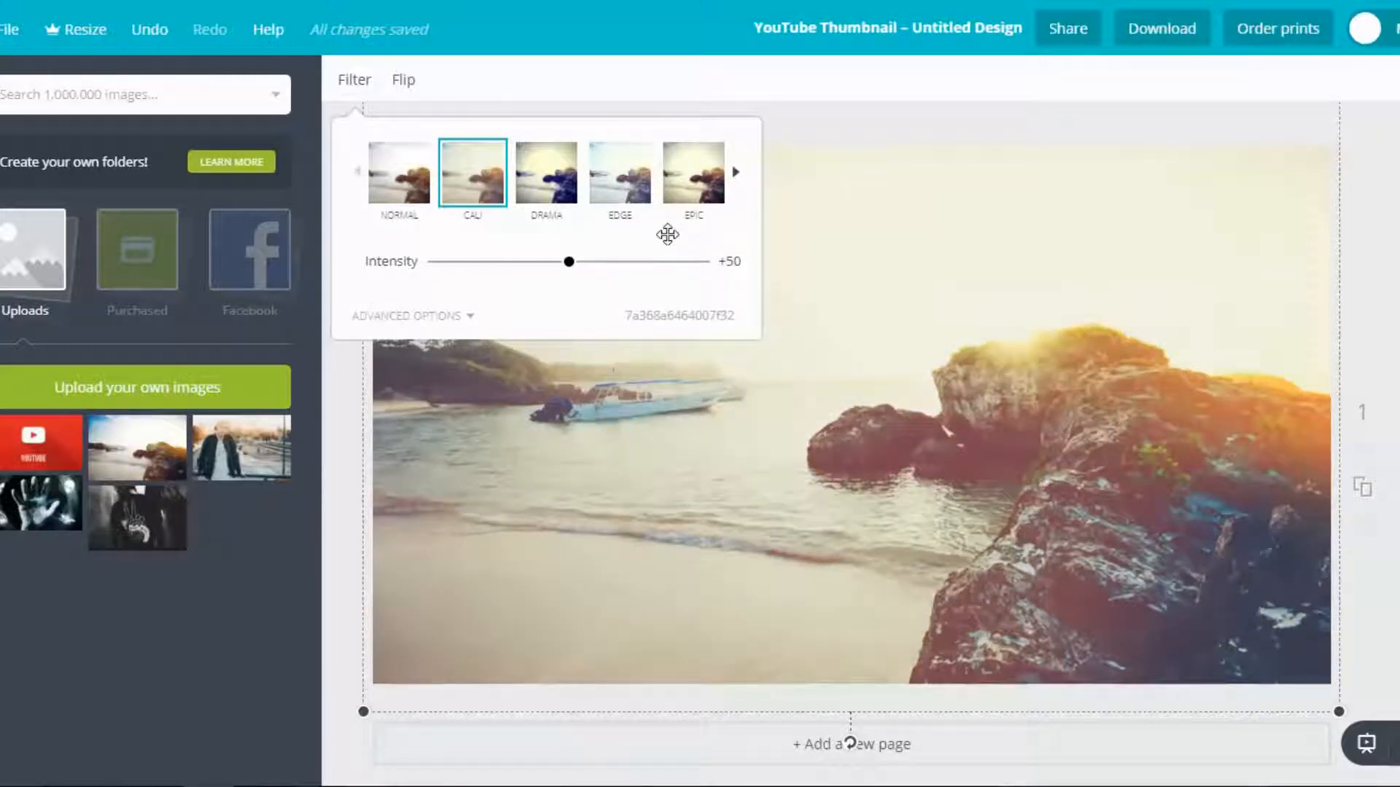
click(691, 179)
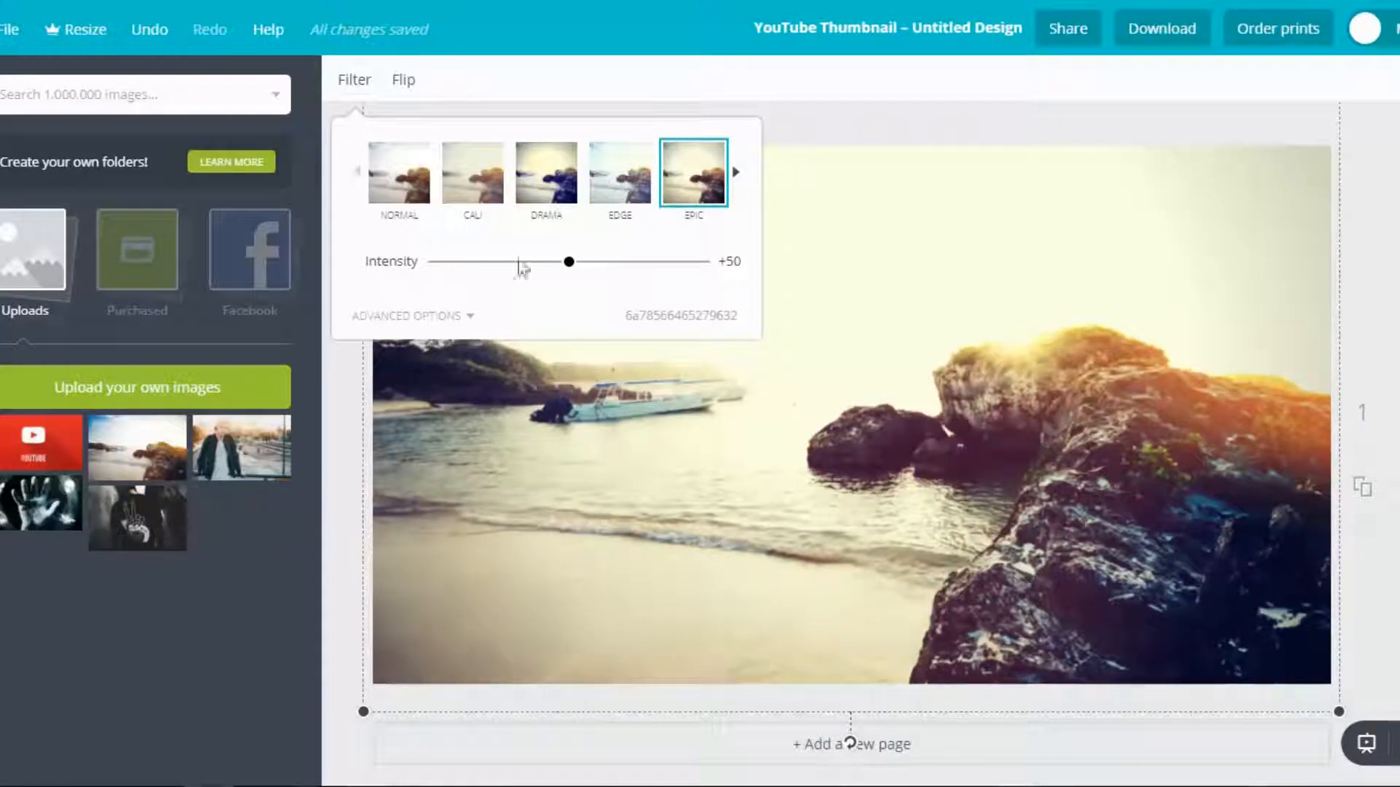
click(552, 186)
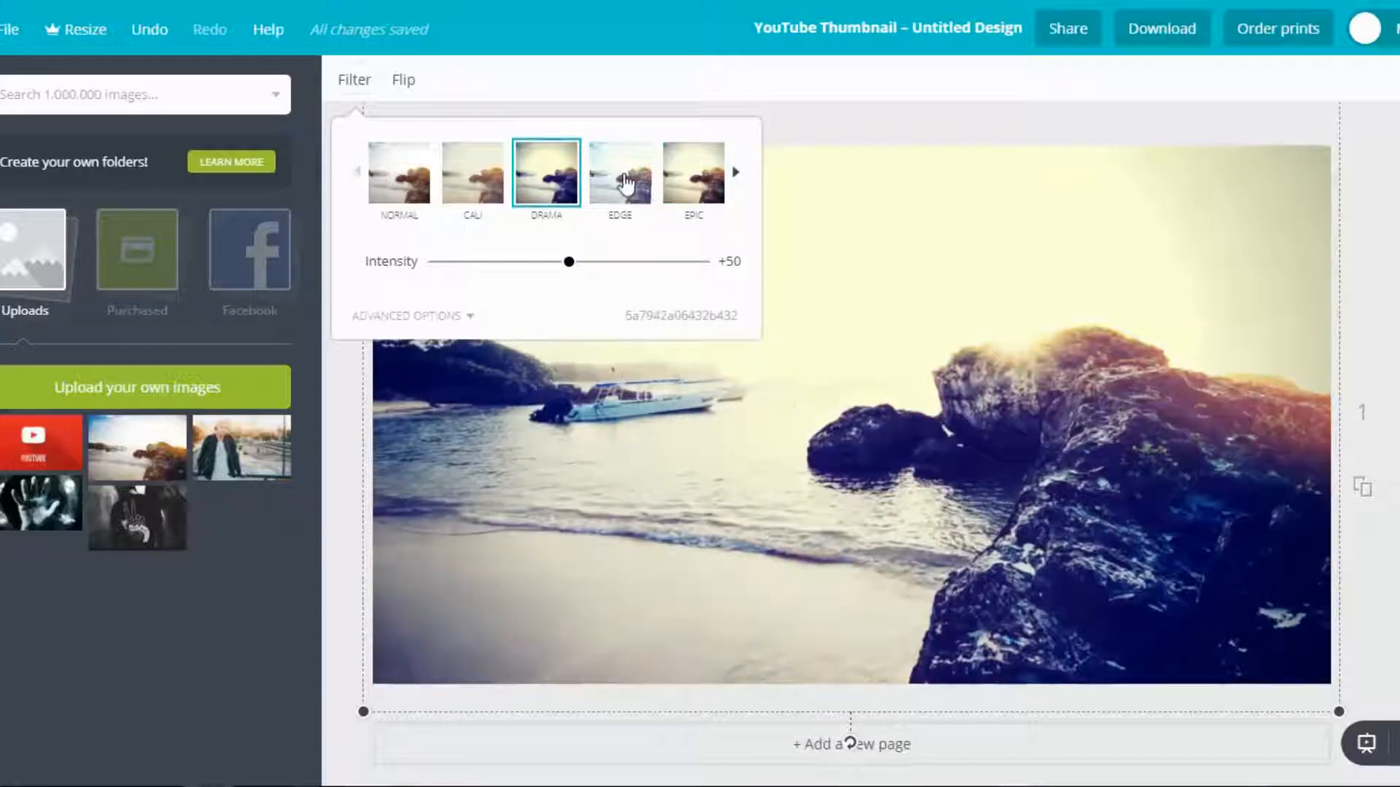
click(625, 184)
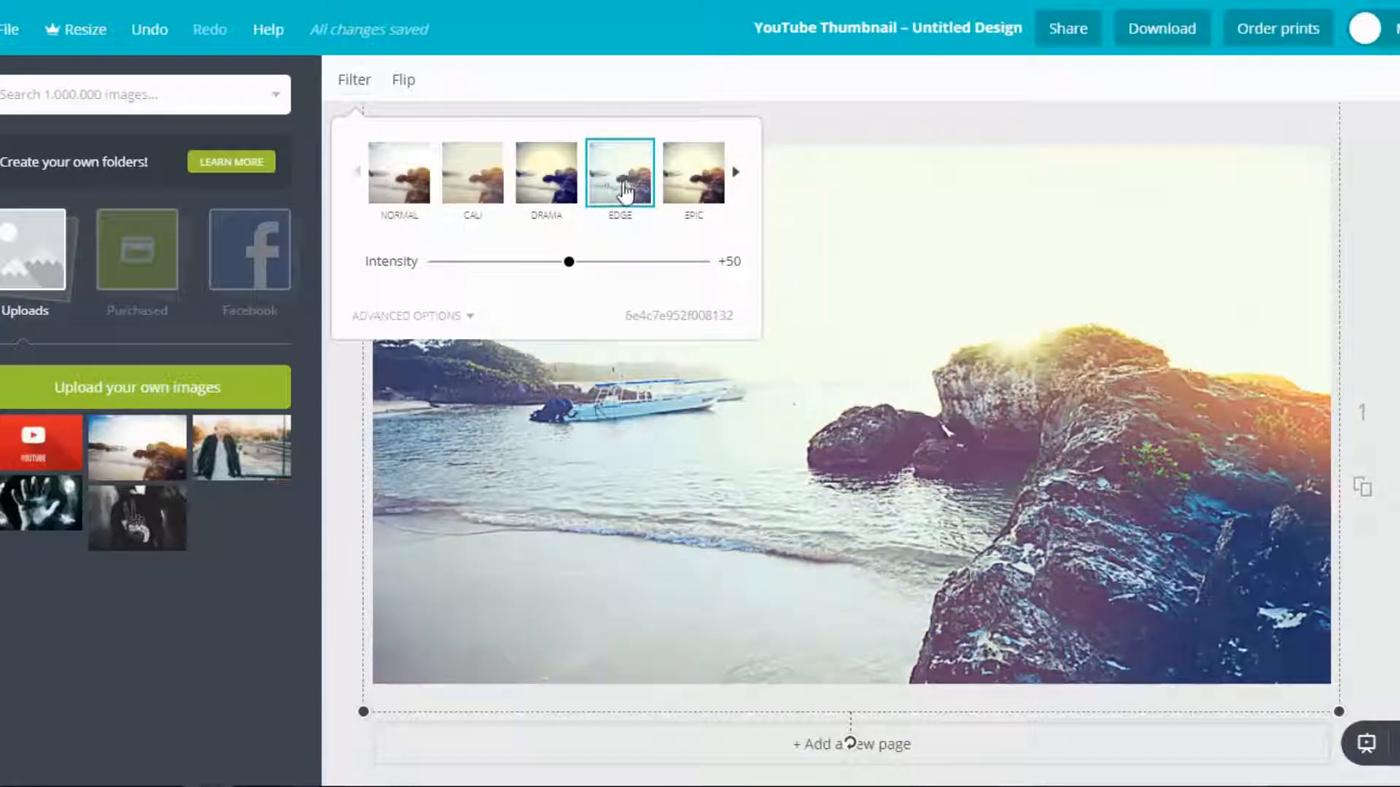
click(473, 180)
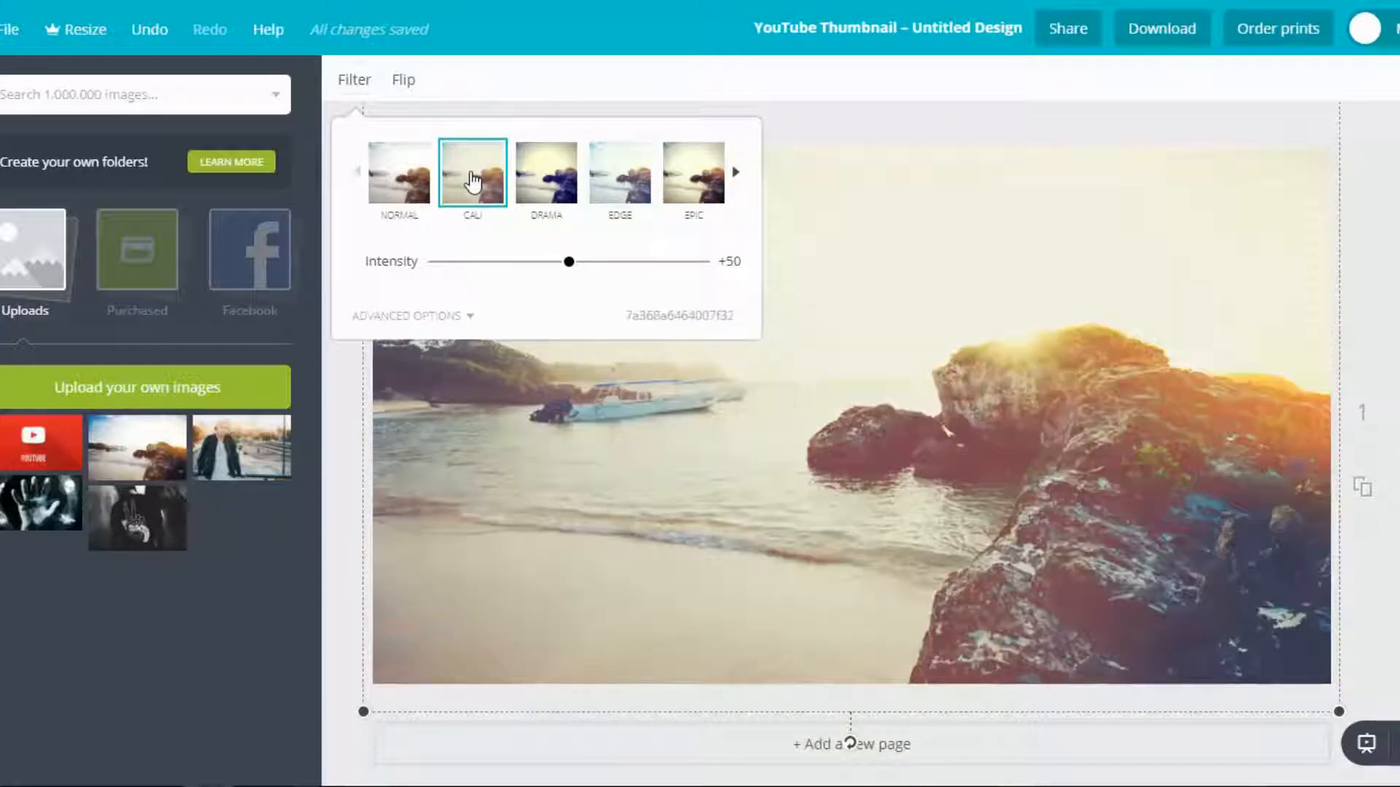
click(1331, 255)
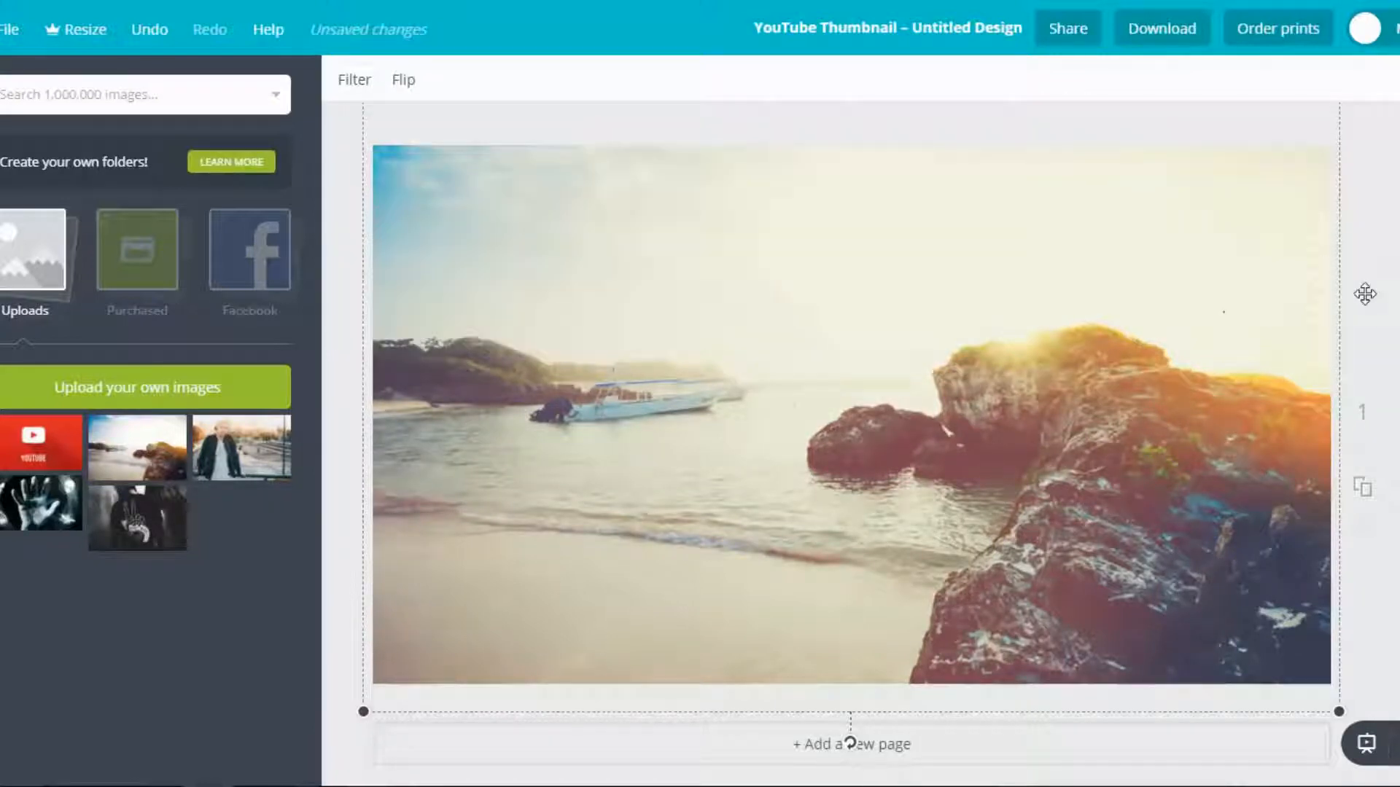
click(1348, 275)
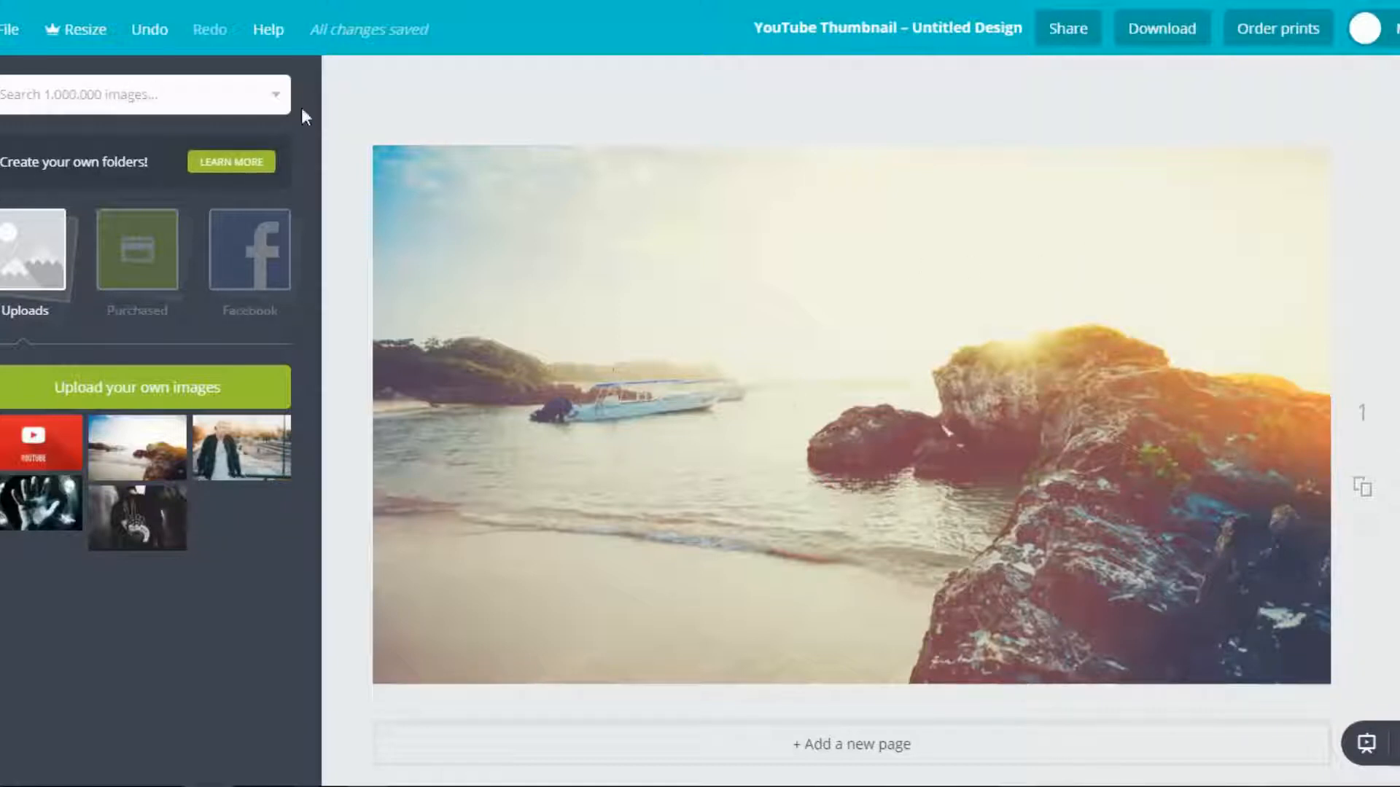
Search the image library for SQUARE and add the free solid red square to the thumbnail.
click(124, 100)
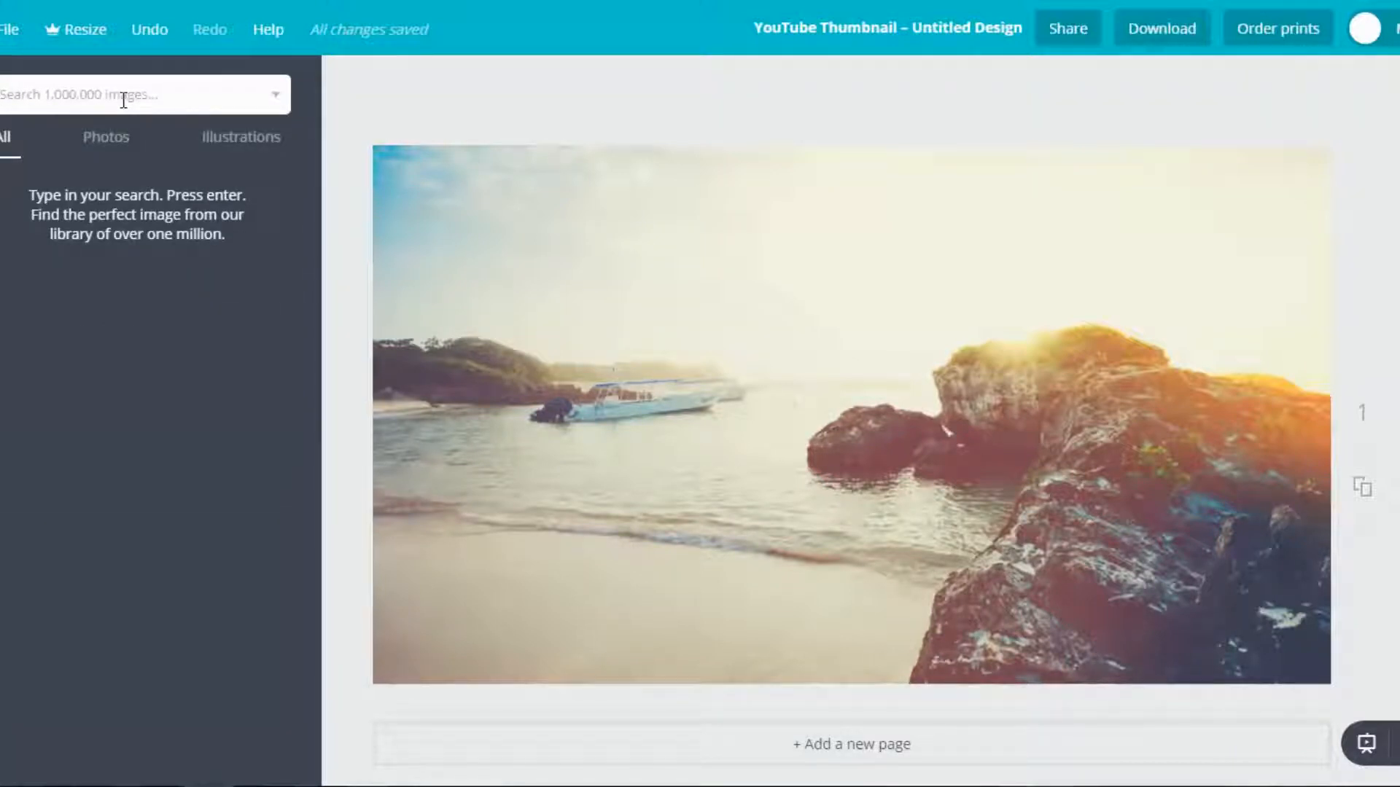
text(s)
key(Return)
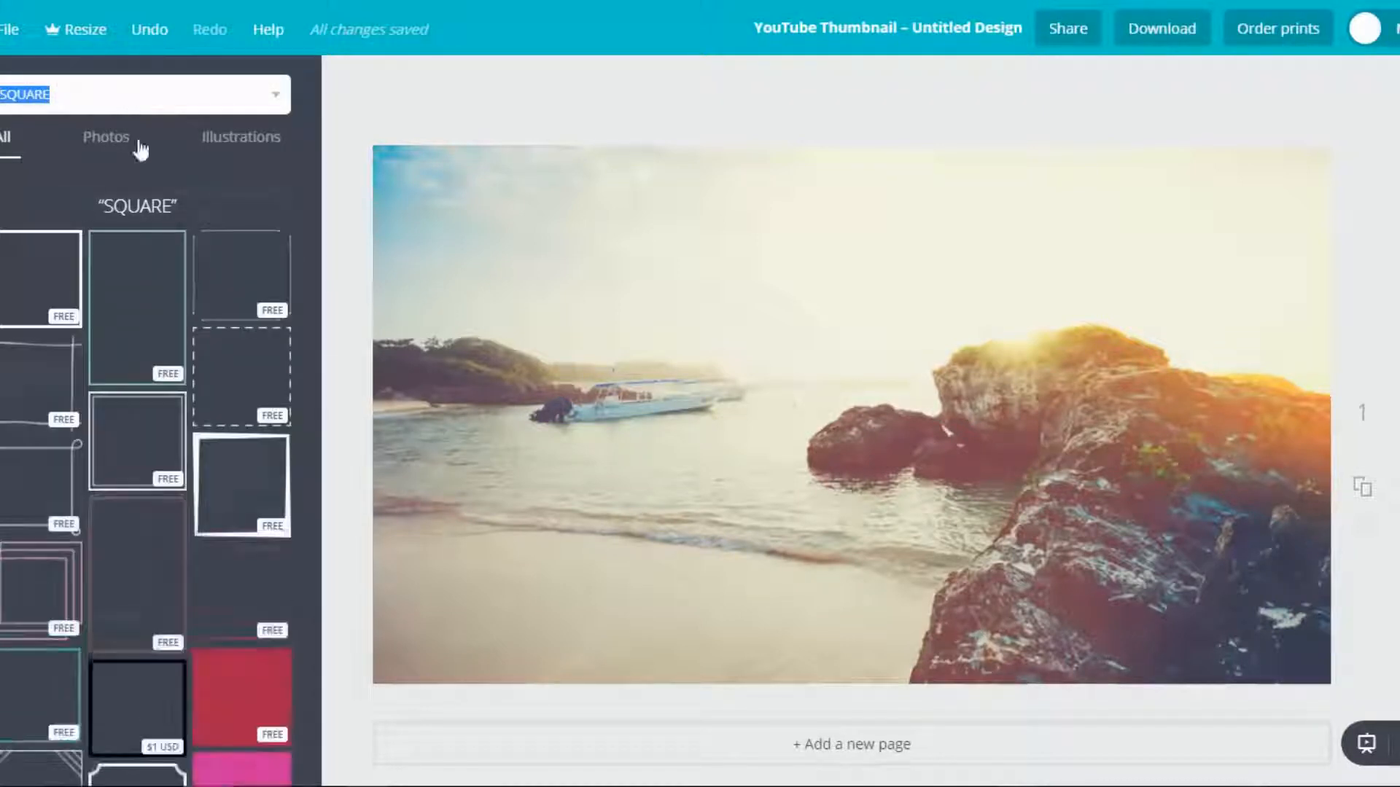
scroll(297, 568, down, 3)
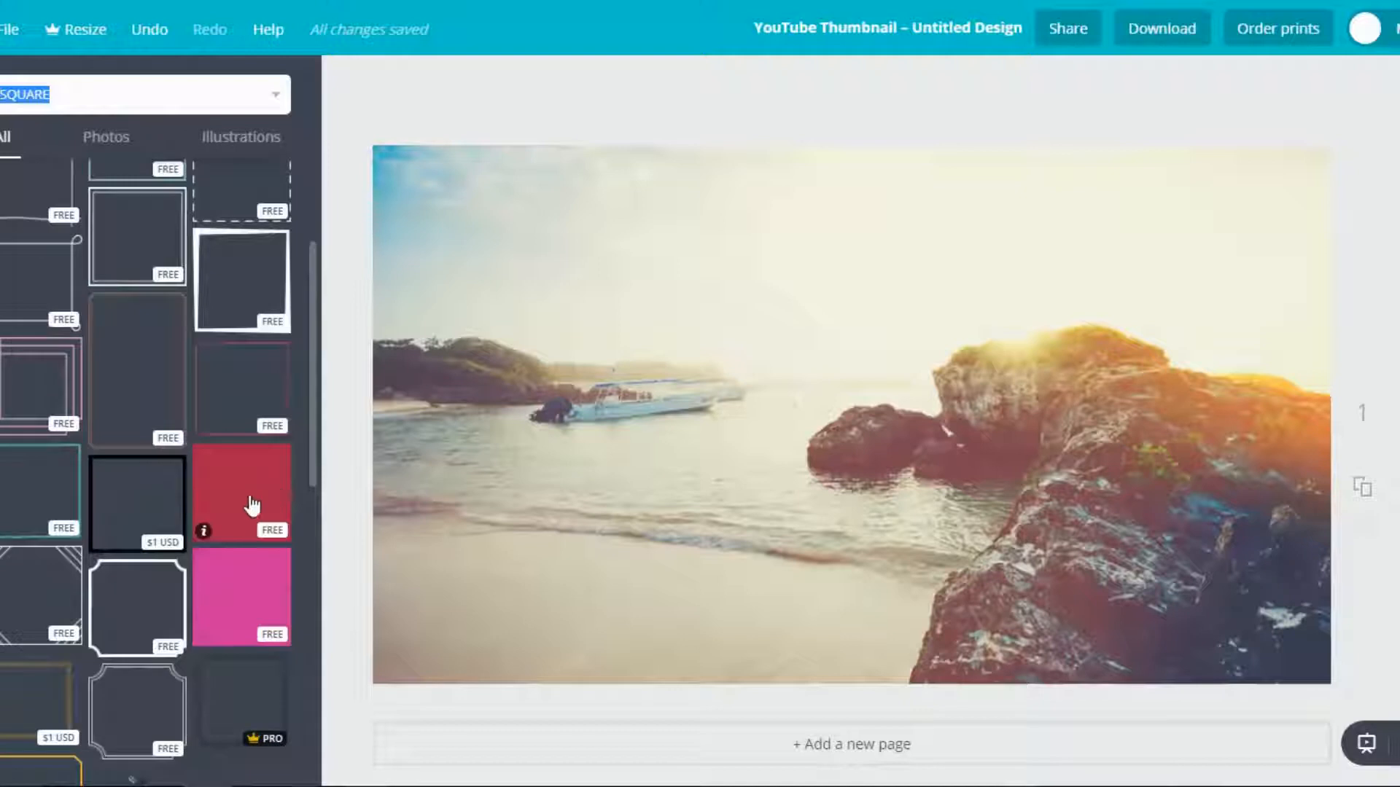
click(251, 504)
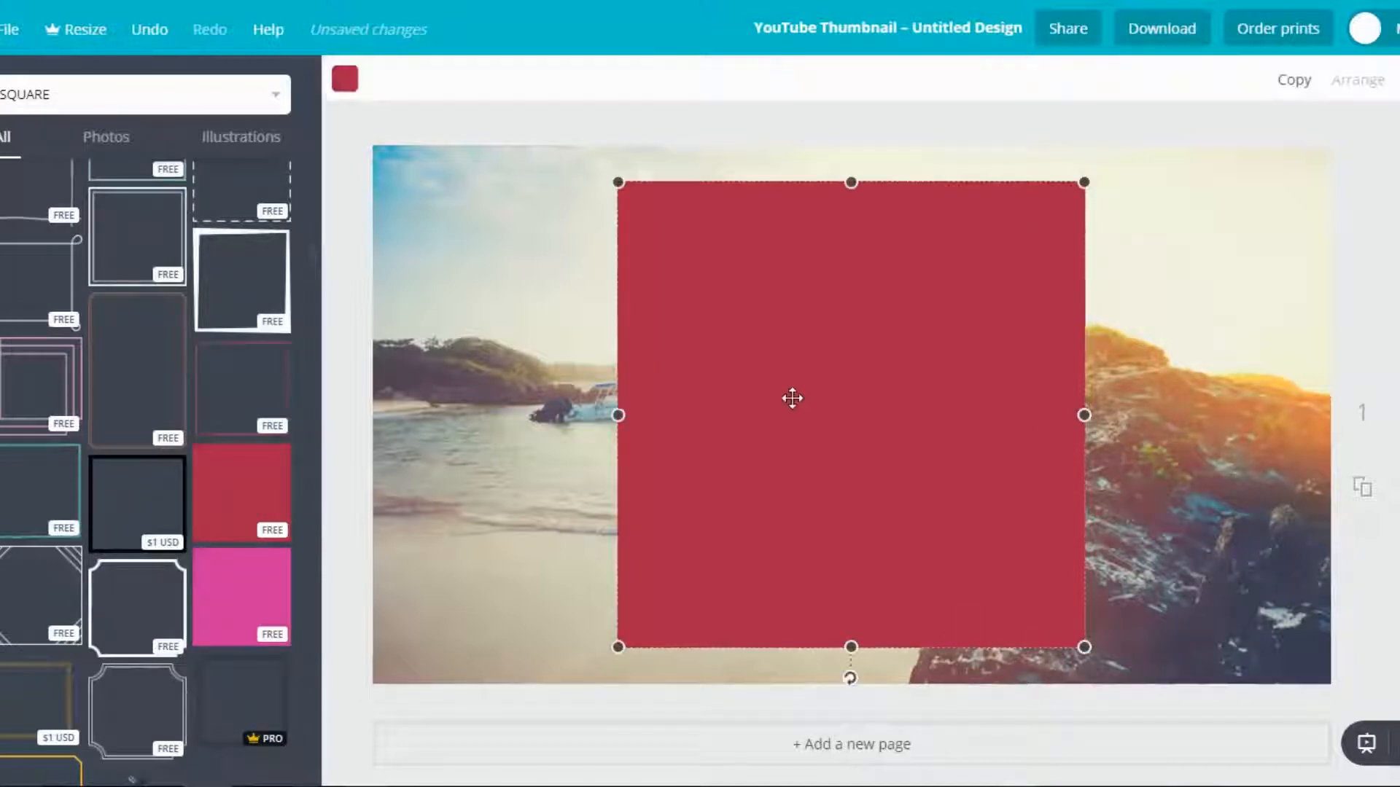
Move the red square toward the left side of the page and recolour it black.
drag(757, 396, 553, 372)
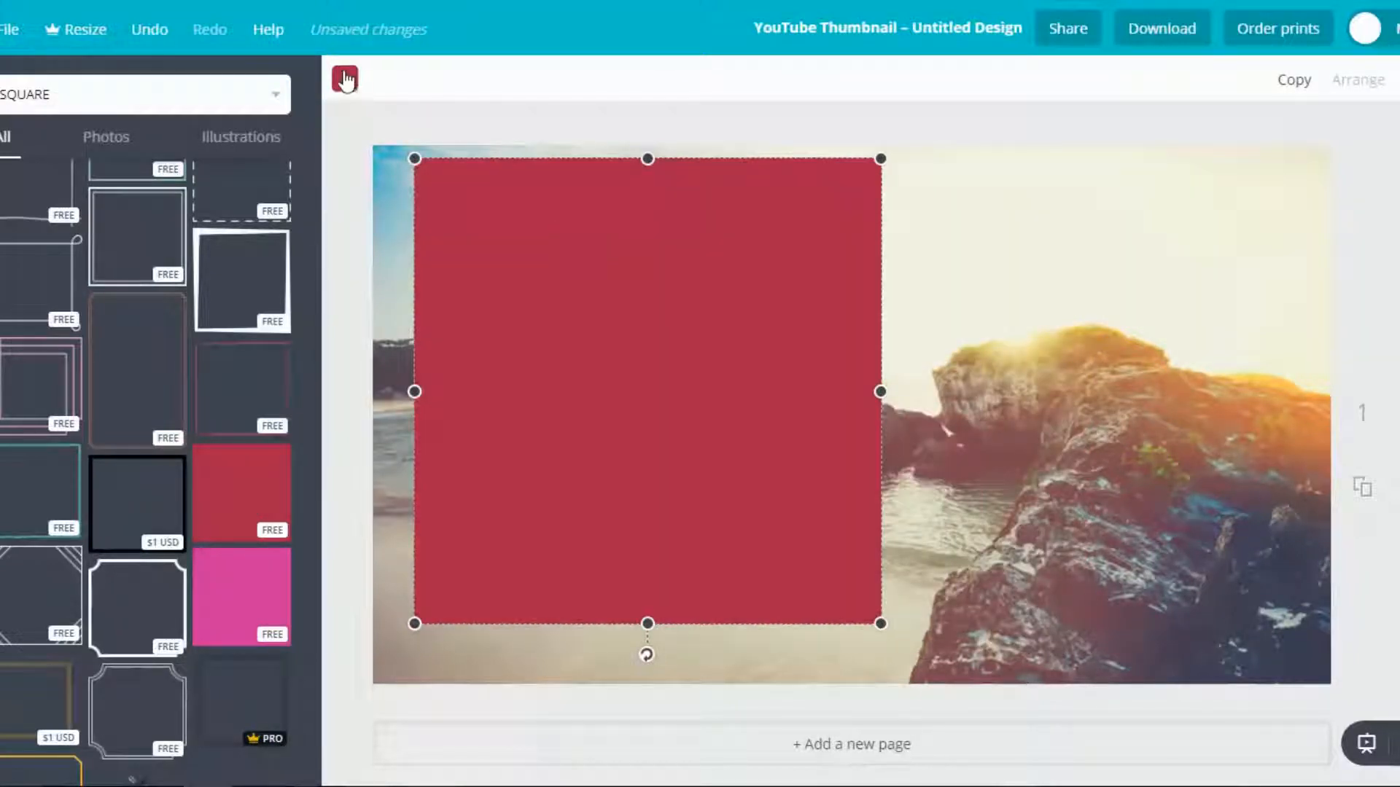
click(345, 82)
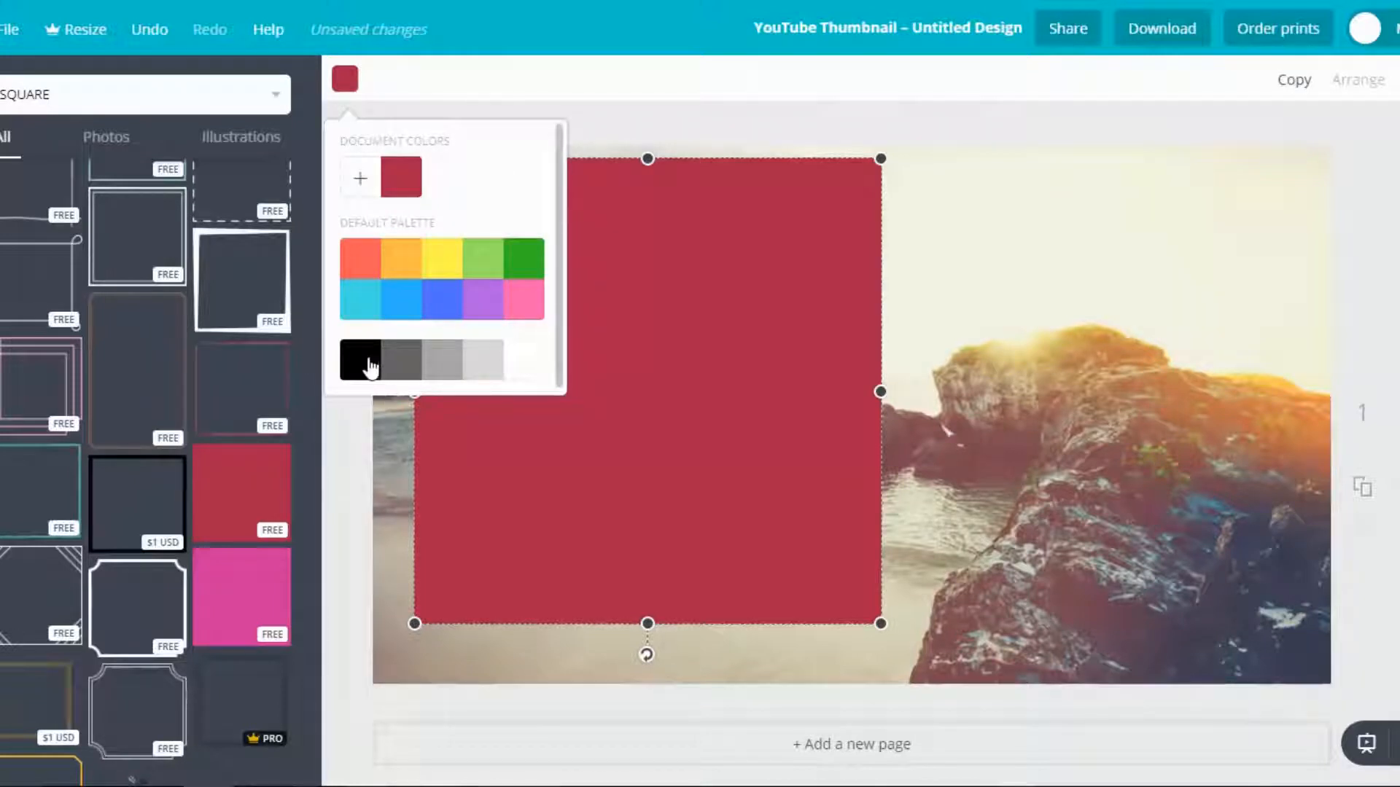
click(367, 366)
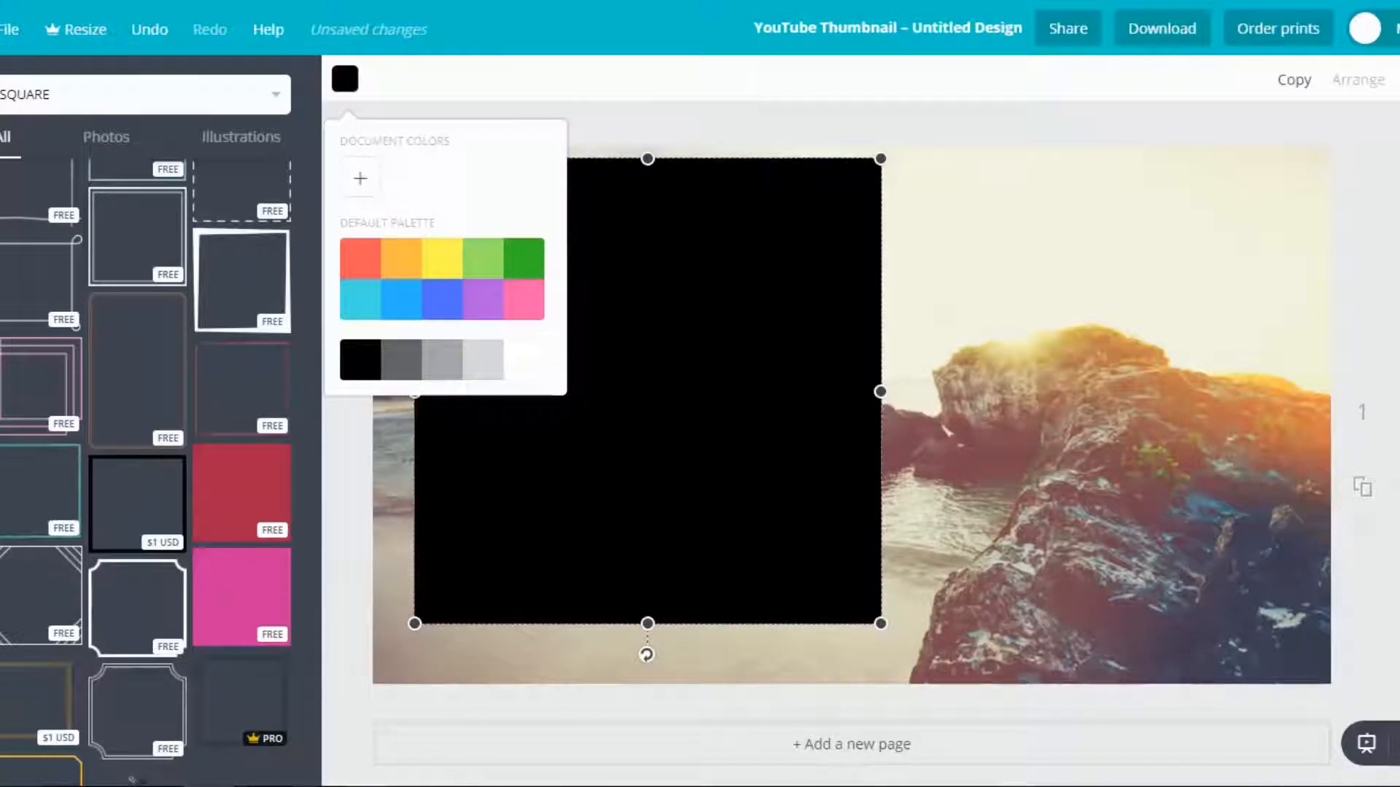
click(1397, 80)
Reshape the black square into a long, thin horizontal bar and place it over the boat in the page's left half.
drag(542, 339, 492, 326)
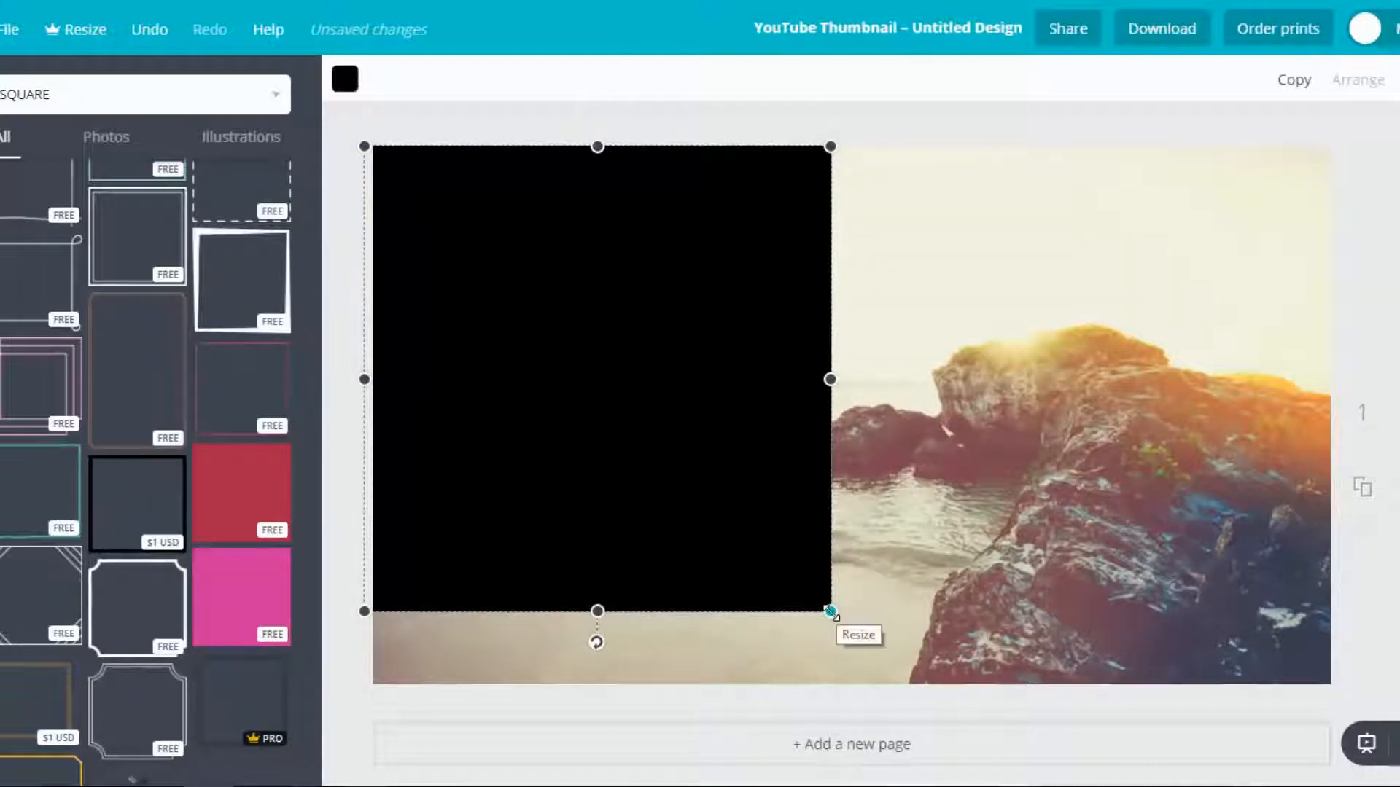
drag(830, 611, 706, 488)
drag(535, 146, 536, 368)
drag(706, 428, 765, 427)
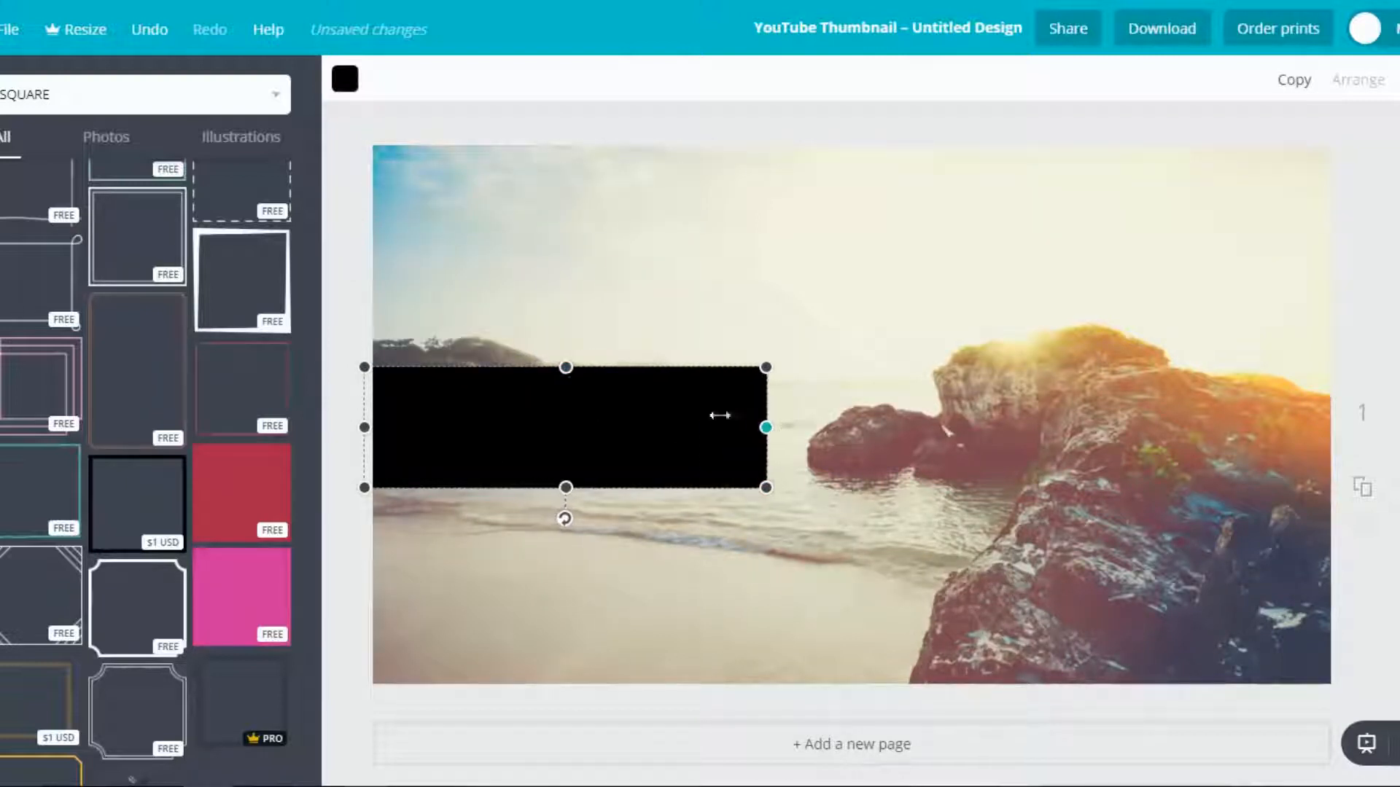
drag(565, 367, 566, 422)
drag(624, 460, 648, 379)
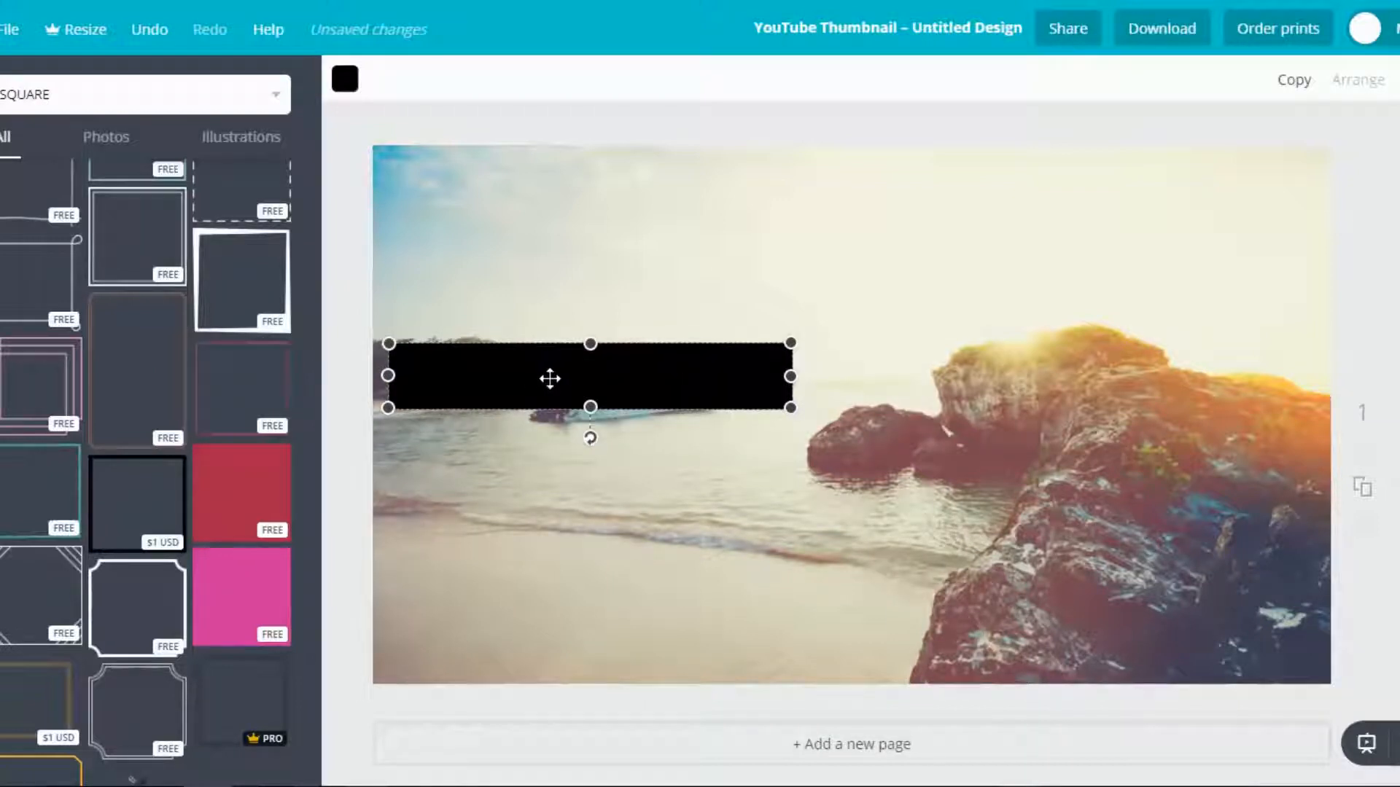
Move the black bar flush with the page's left edge and recolour it dark red, about #ad3e3e.
drag(549, 378, 537, 378)
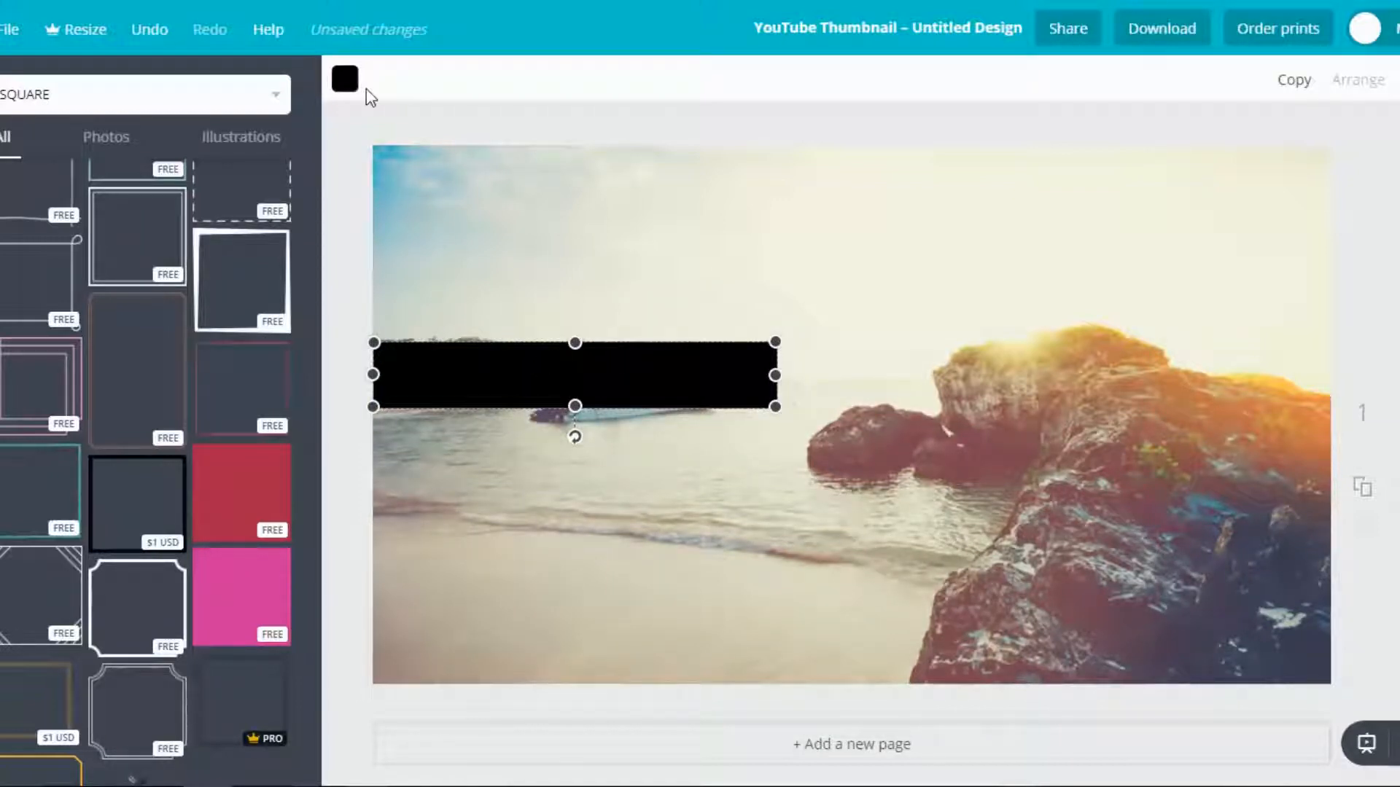
click(349, 81)
click(360, 258)
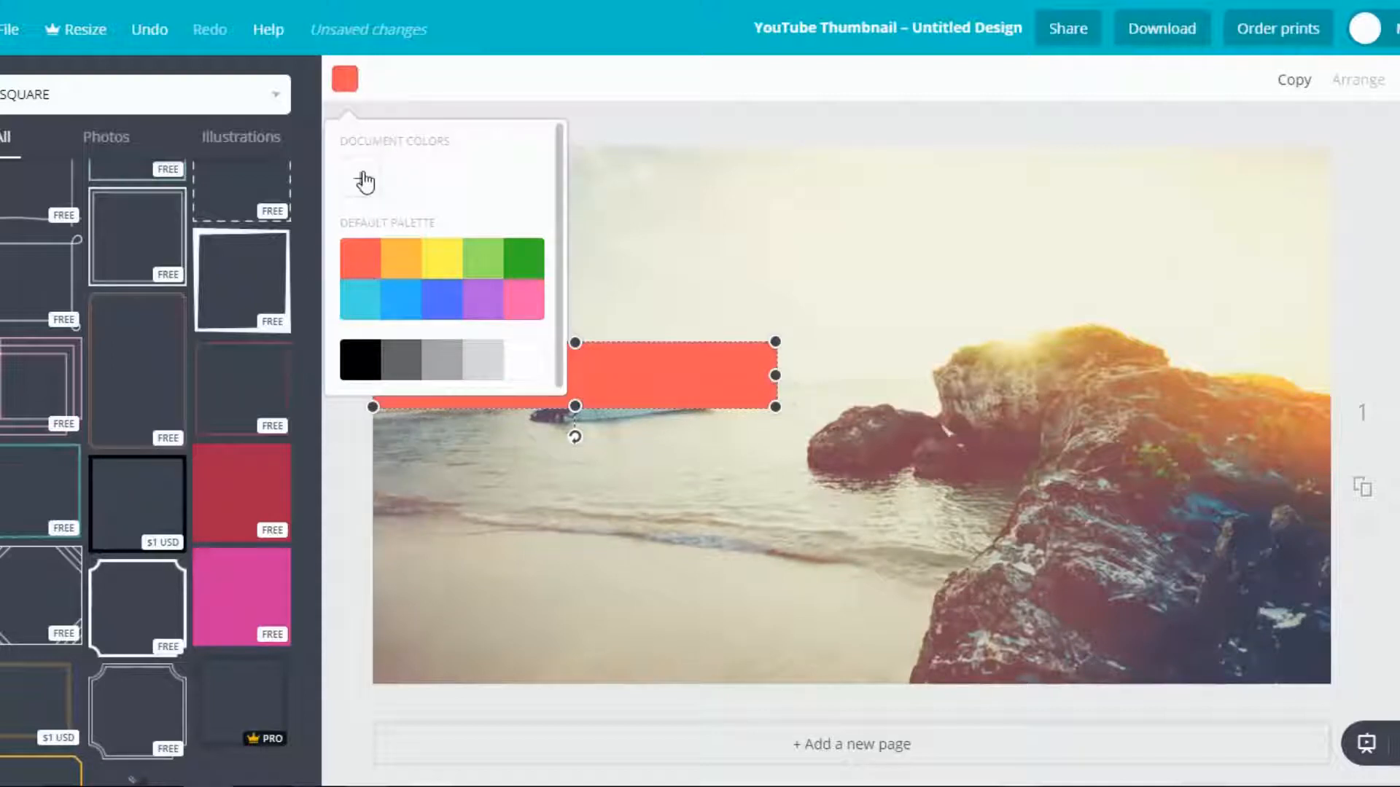
click(362, 179)
drag(386, 414, 444, 413)
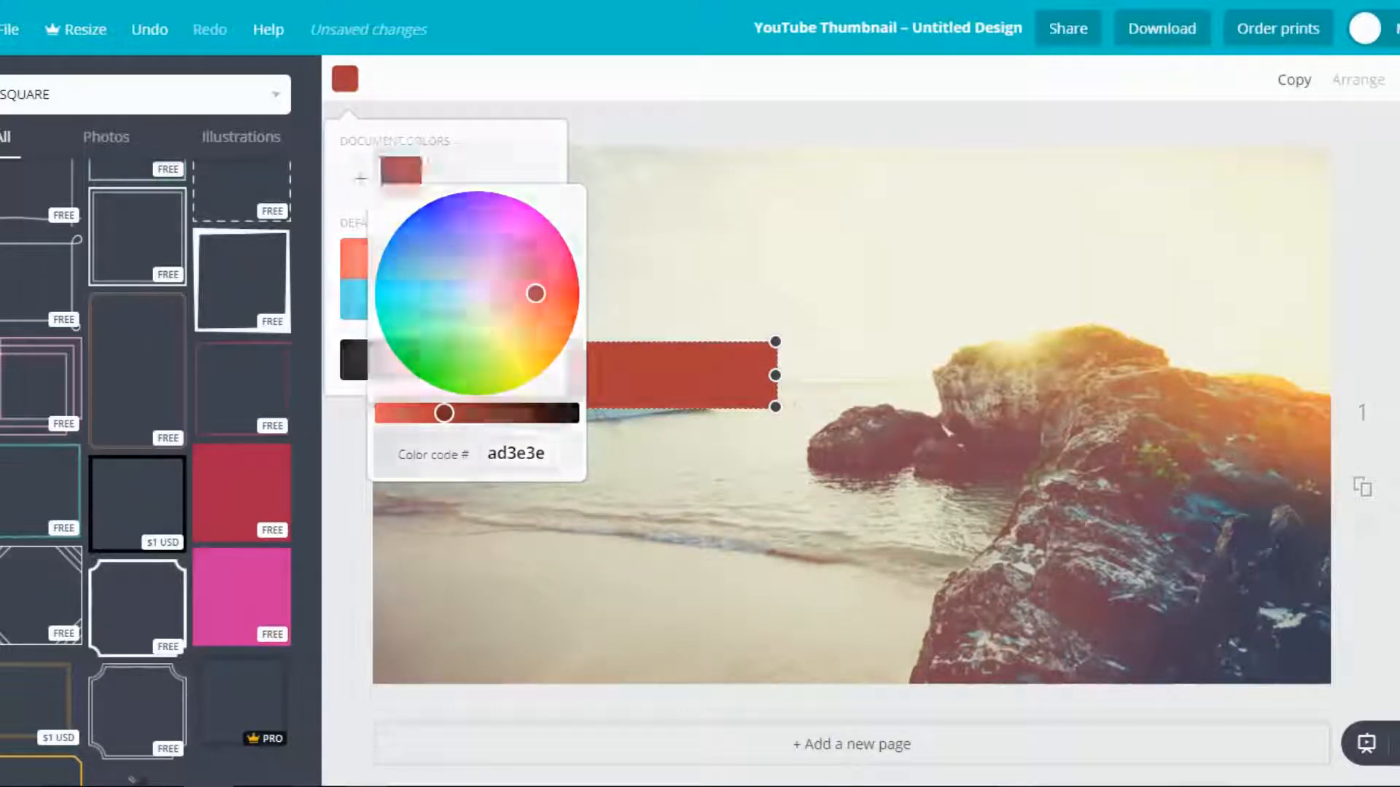
click(484, 375)
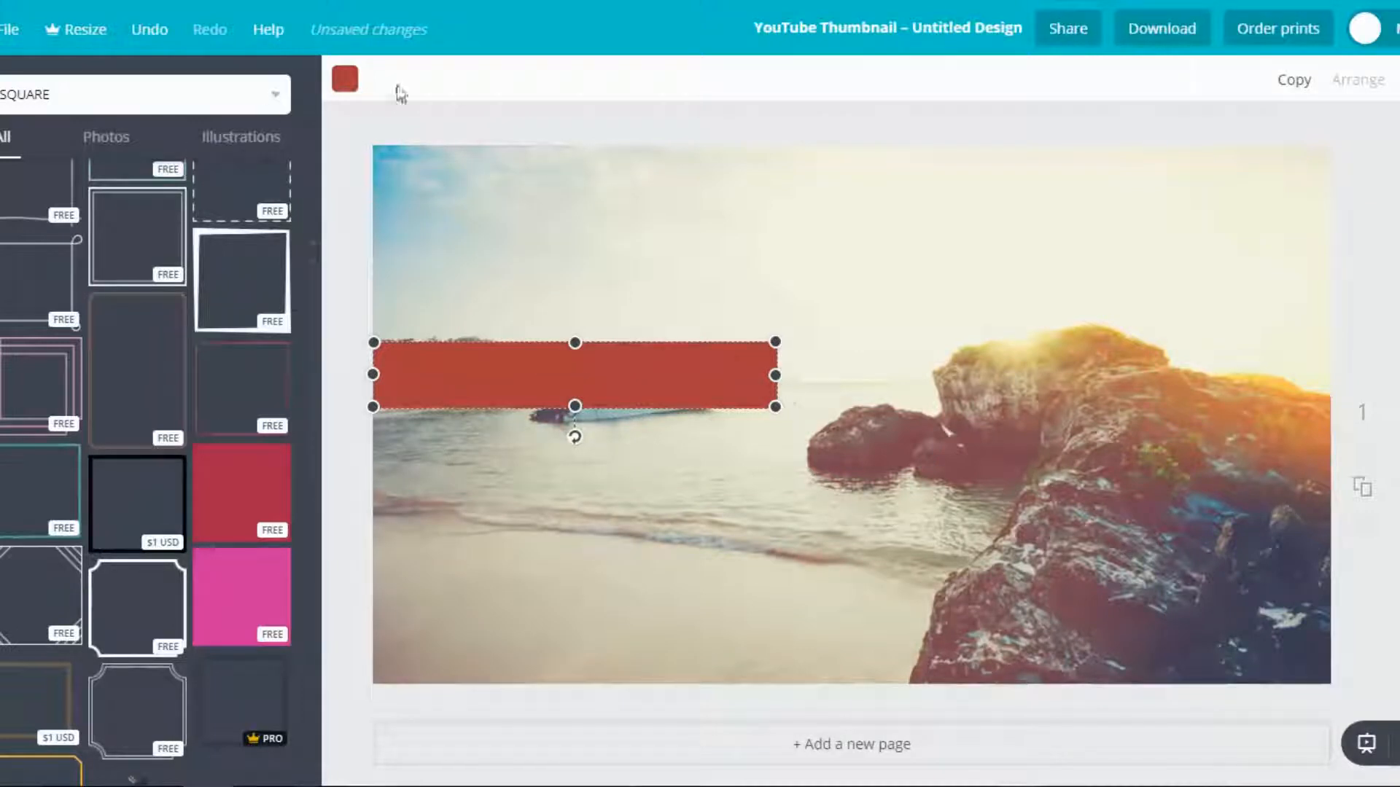
Duplicate the red bar, place the copy directly above the original and tilt it slightly counterclockwise.
click(1292, 82)
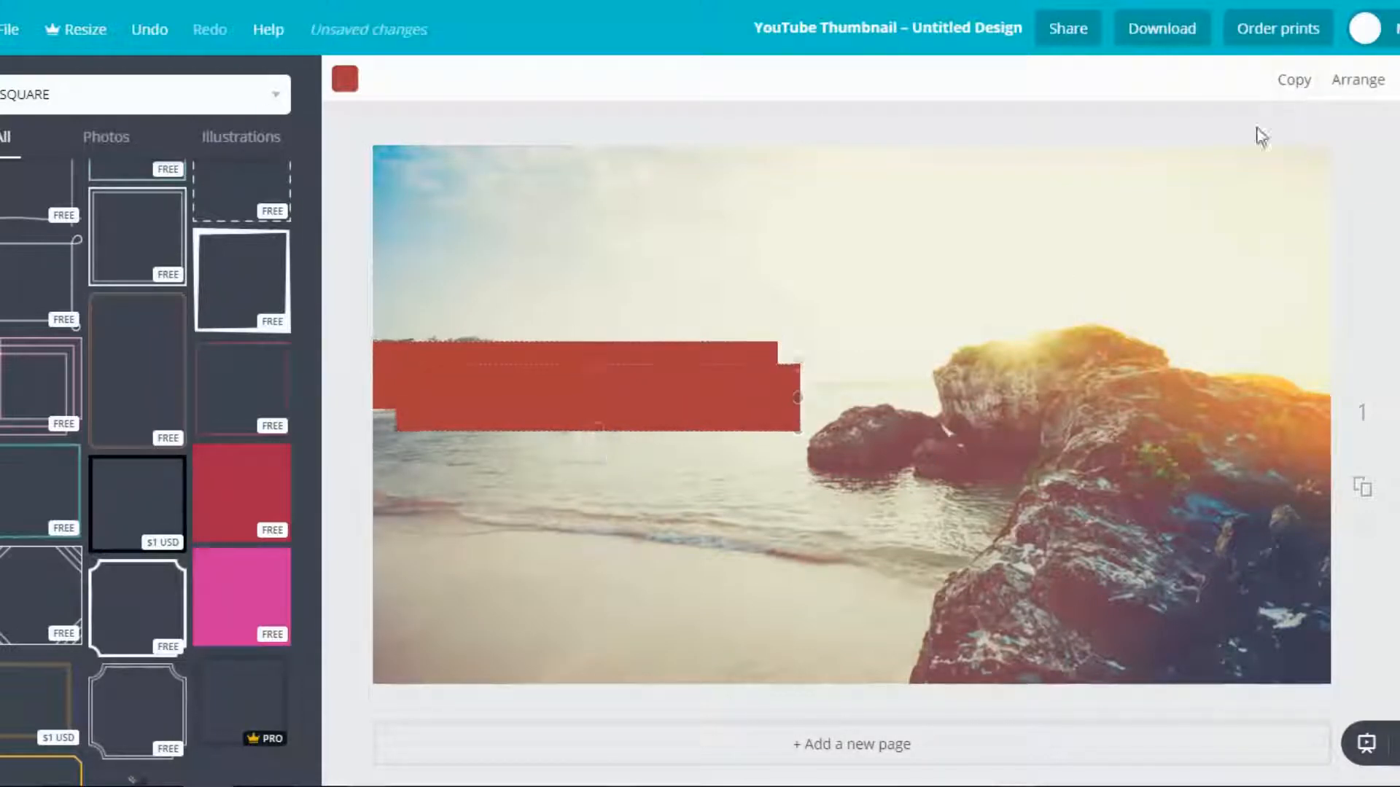
drag(713, 406, 715, 312)
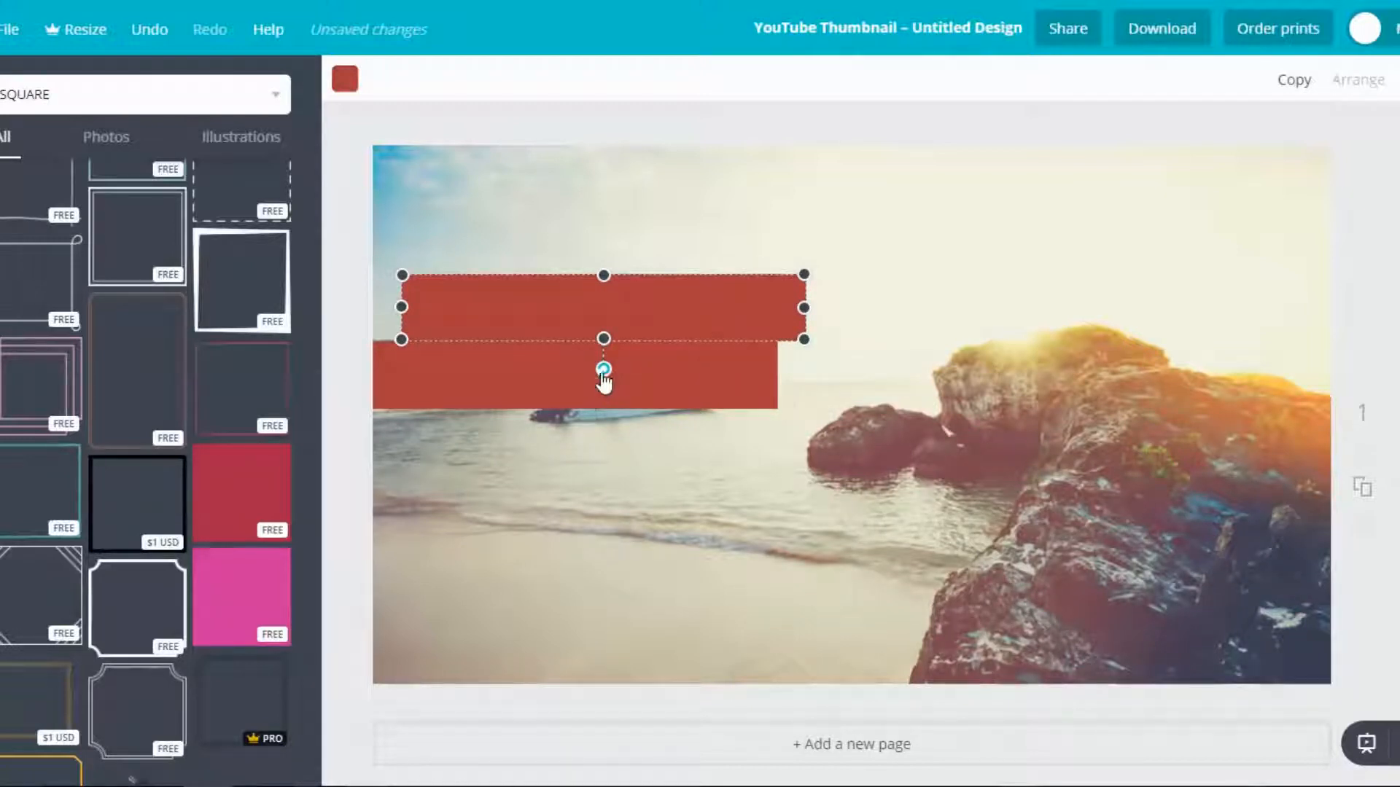
drag(604, 369, 612, 369)
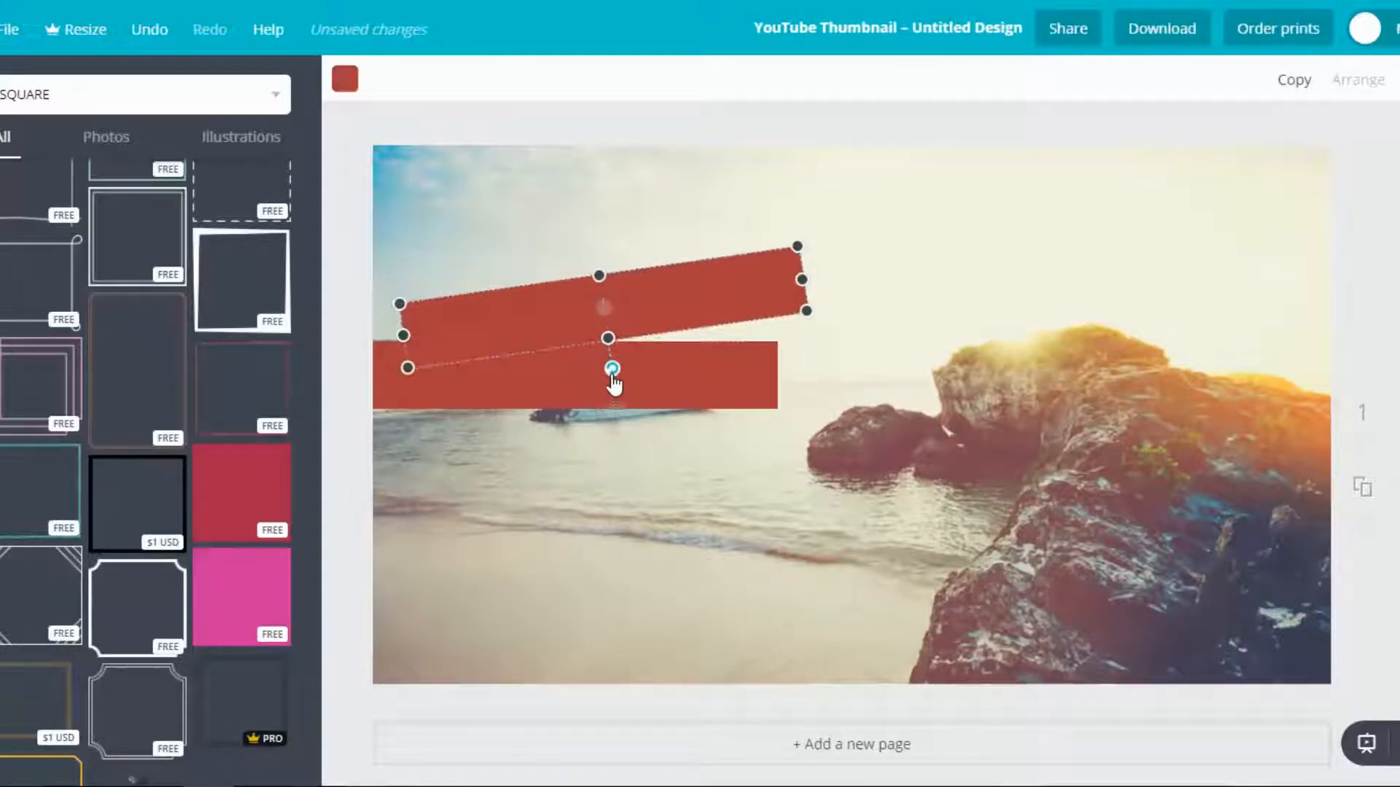
Align the tilted bar with the page's left edge and shorten it to about three quarters of the lower bar's length.
drag(649, 307, 627, 288)
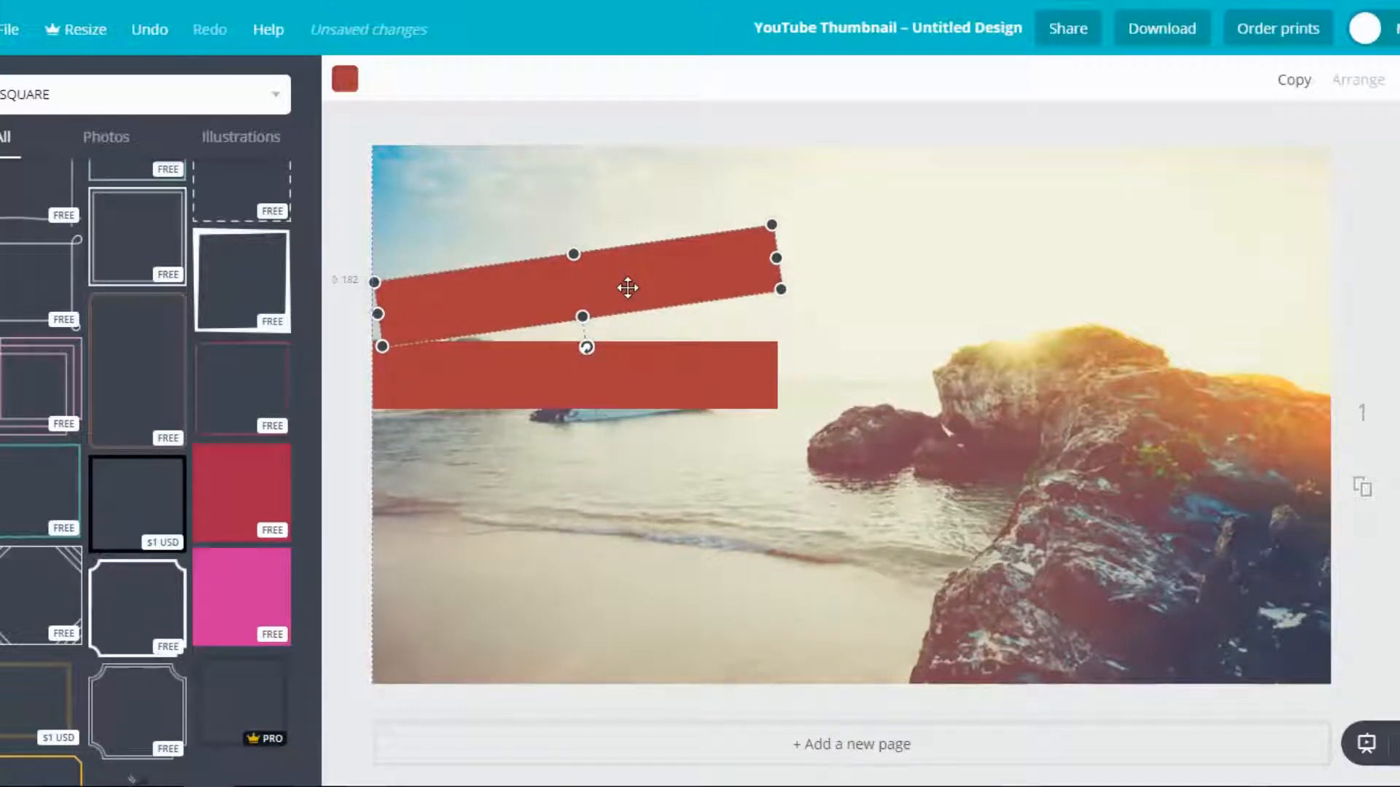
drag(777, 257, 680, 263)
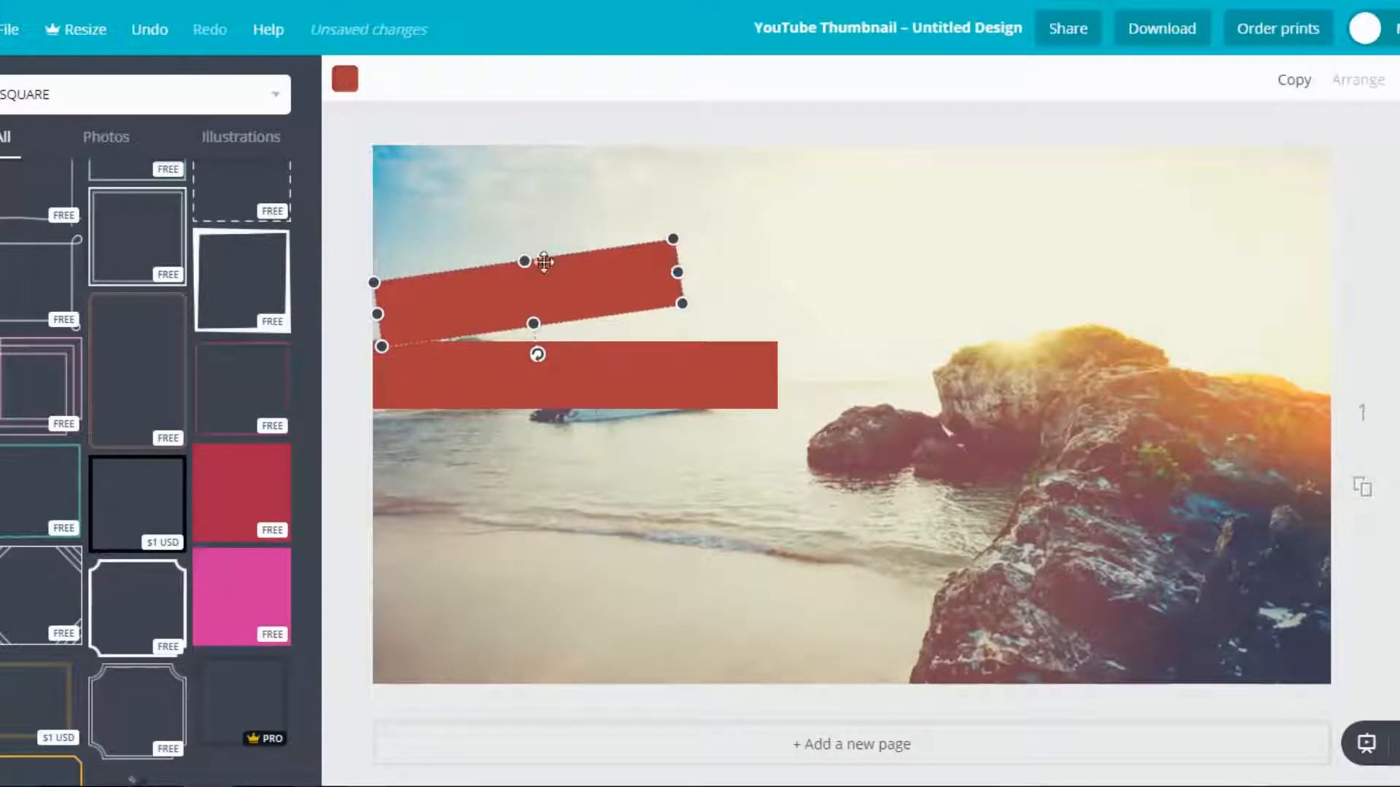
click(1211, 522)
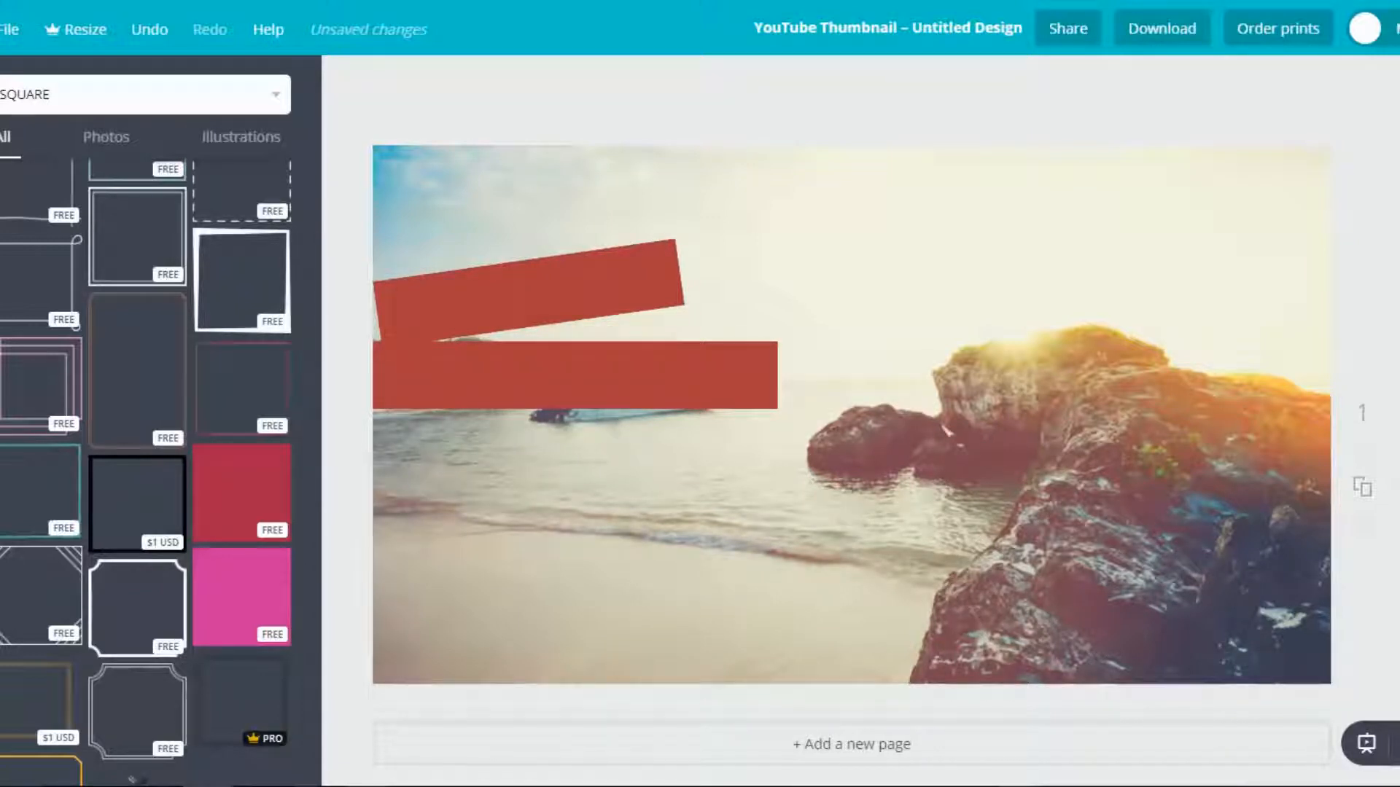
Add a heading to the thumbnail that reads BEST.
click(2, 322)
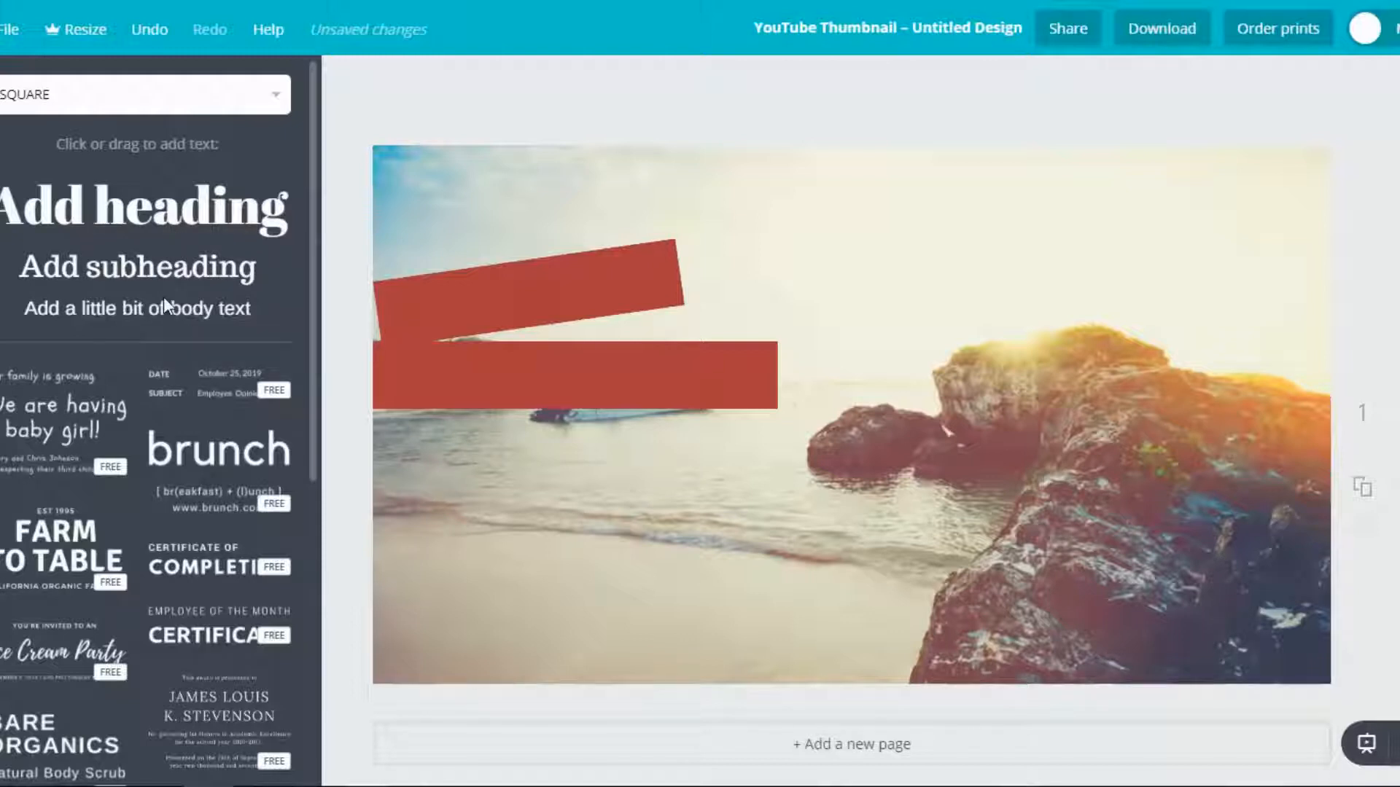
click(124, 228)
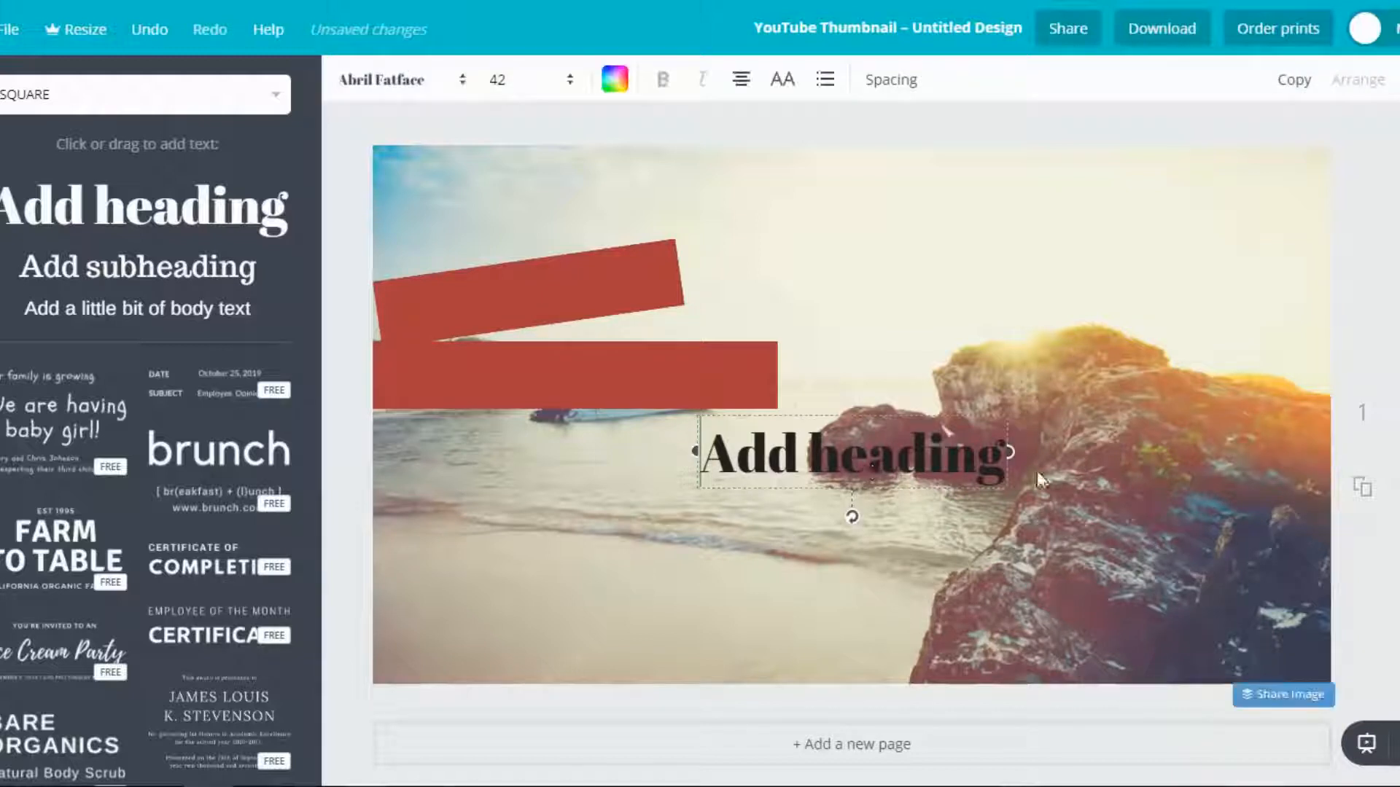
double_click(995, 467)
text(BEST)
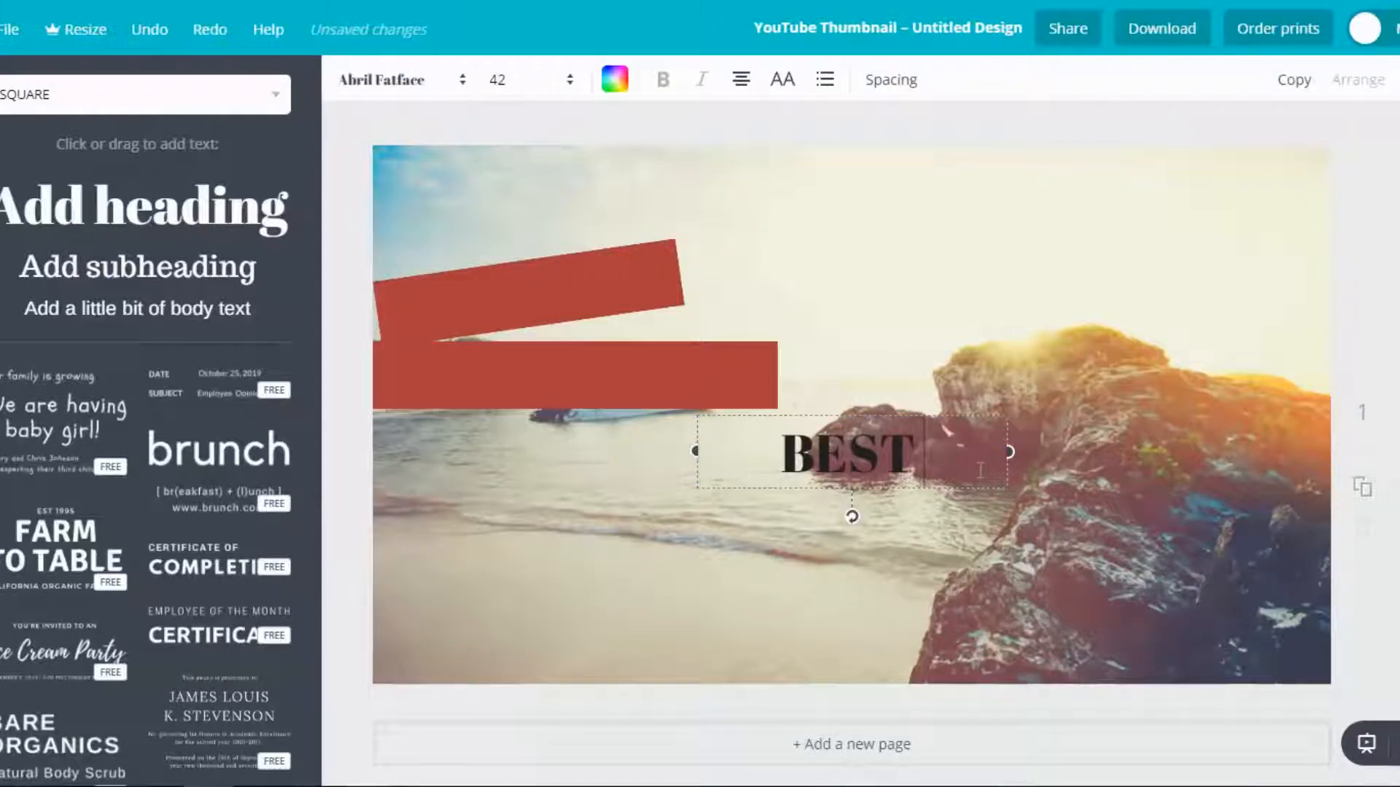
text( V)
key(BackSpace)
Set the BEST heading to the Anton font at size 80.
click(369, 82)
scroll(426, 441, down, 3)
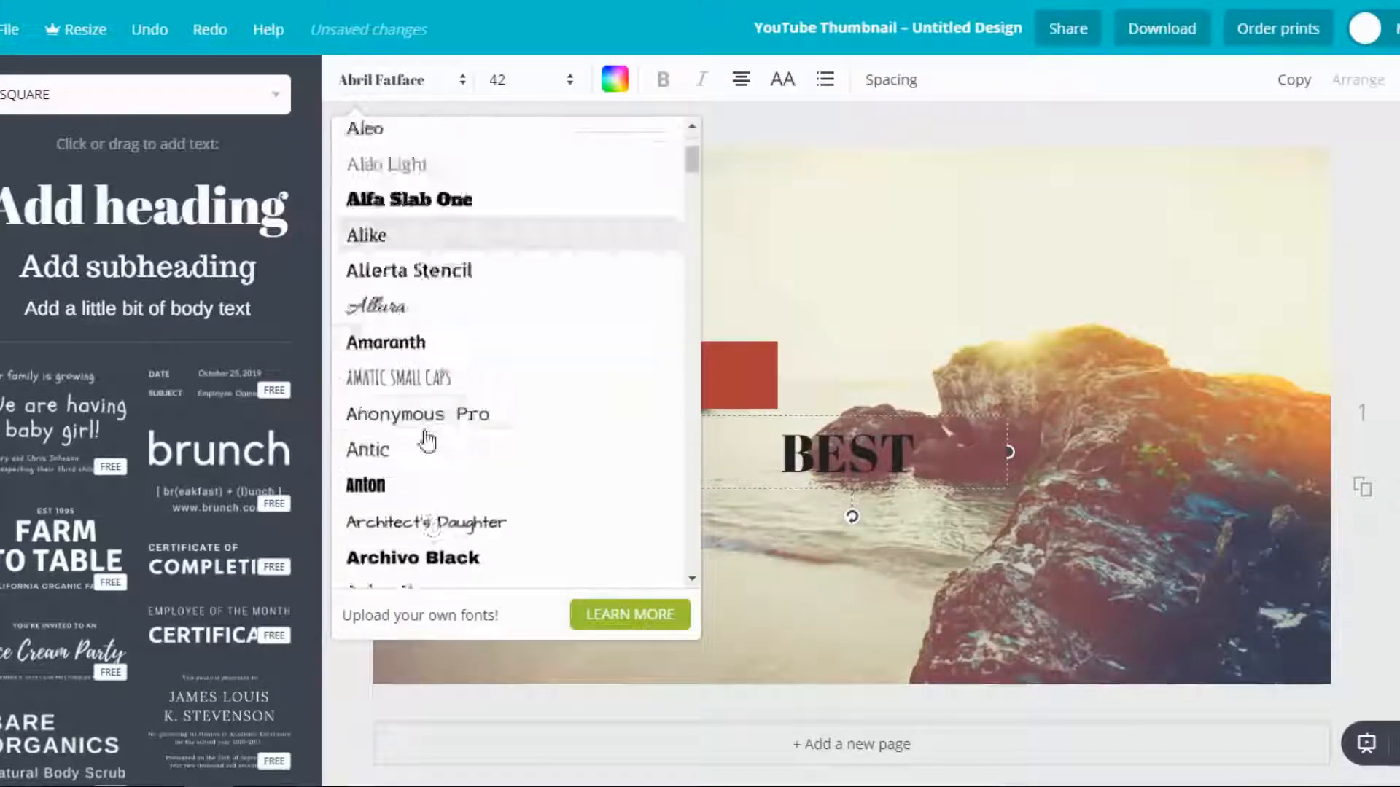
scroll(426, 441, down, 2)
click(397, 403)
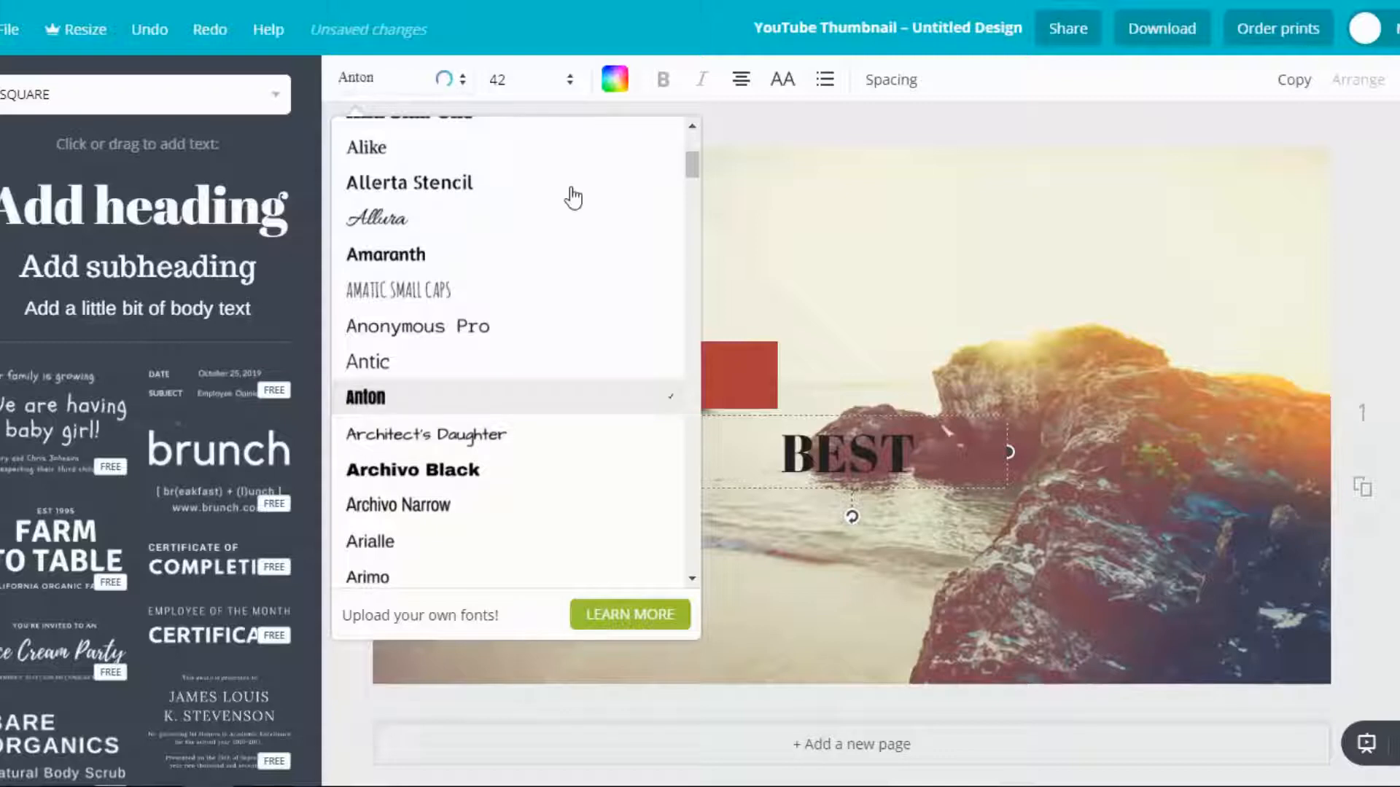
click(509, 86)
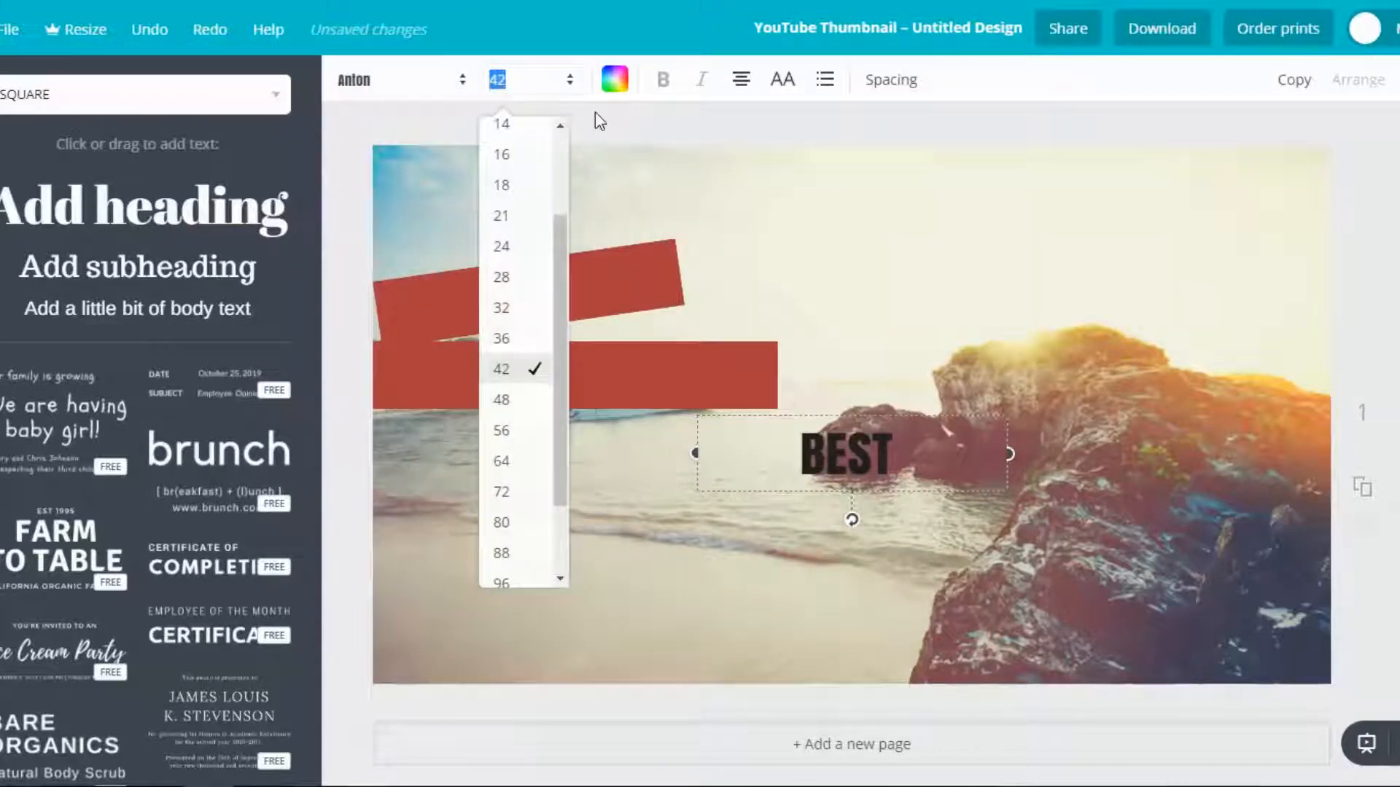
click(503, 531)
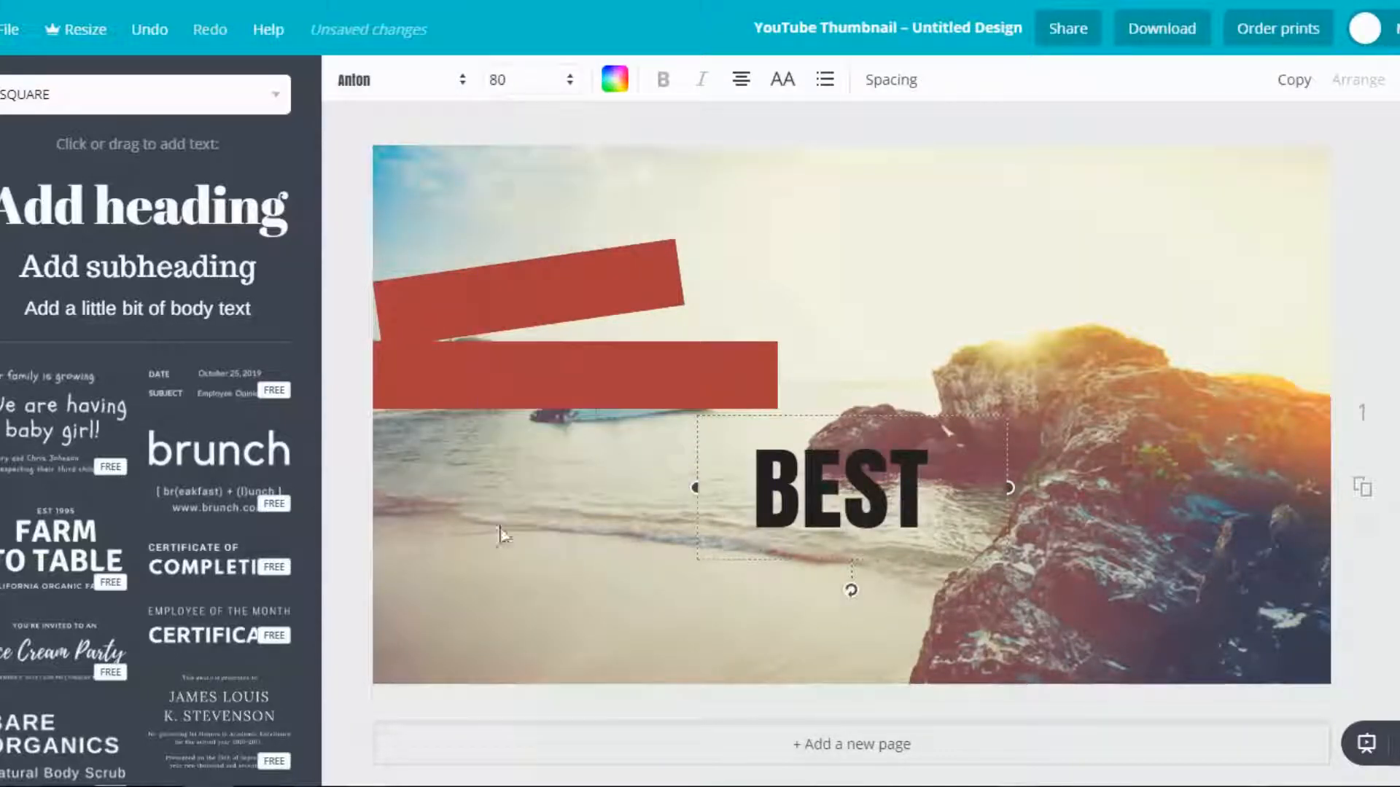
Try white as the colour of the BEST heading.
click(614, 79)
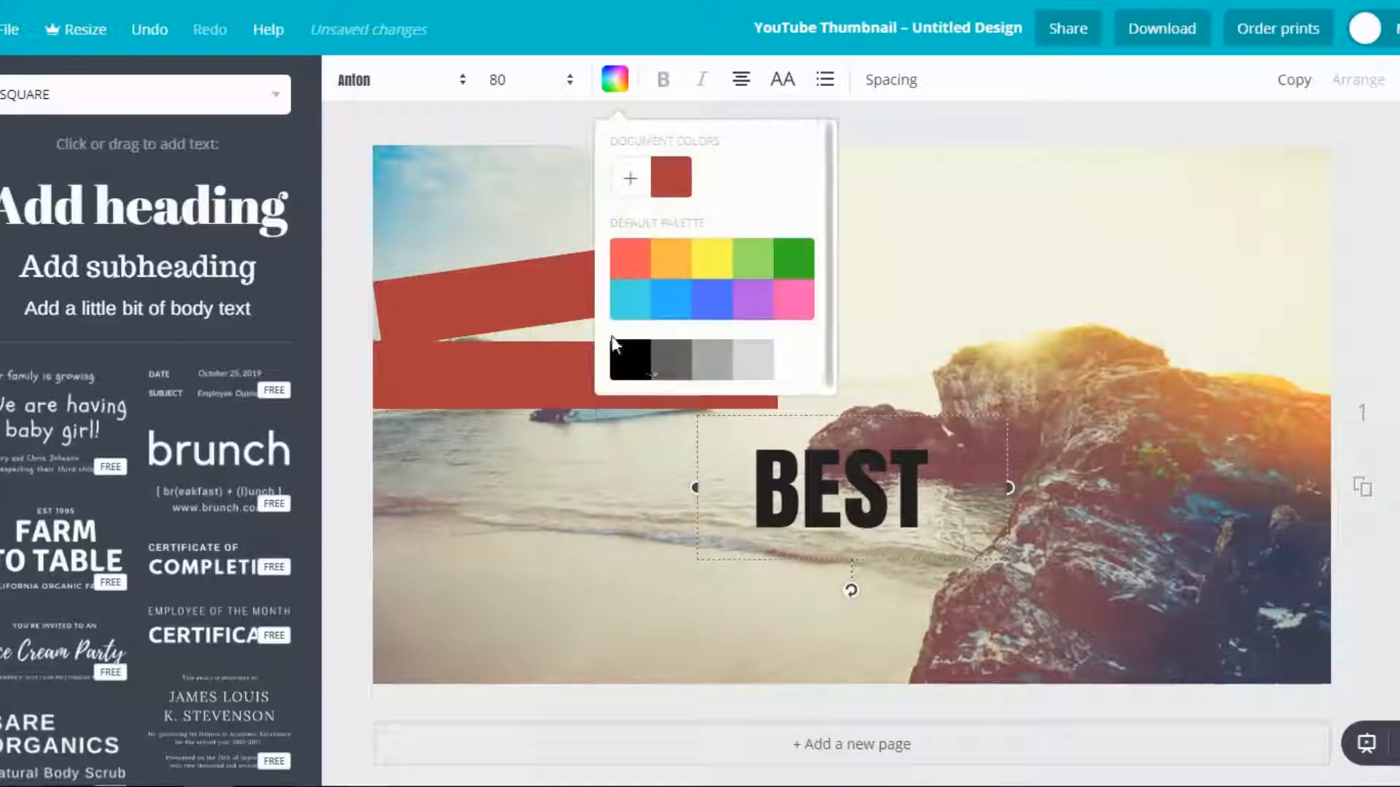
click(798, 368)
click(882, 523)
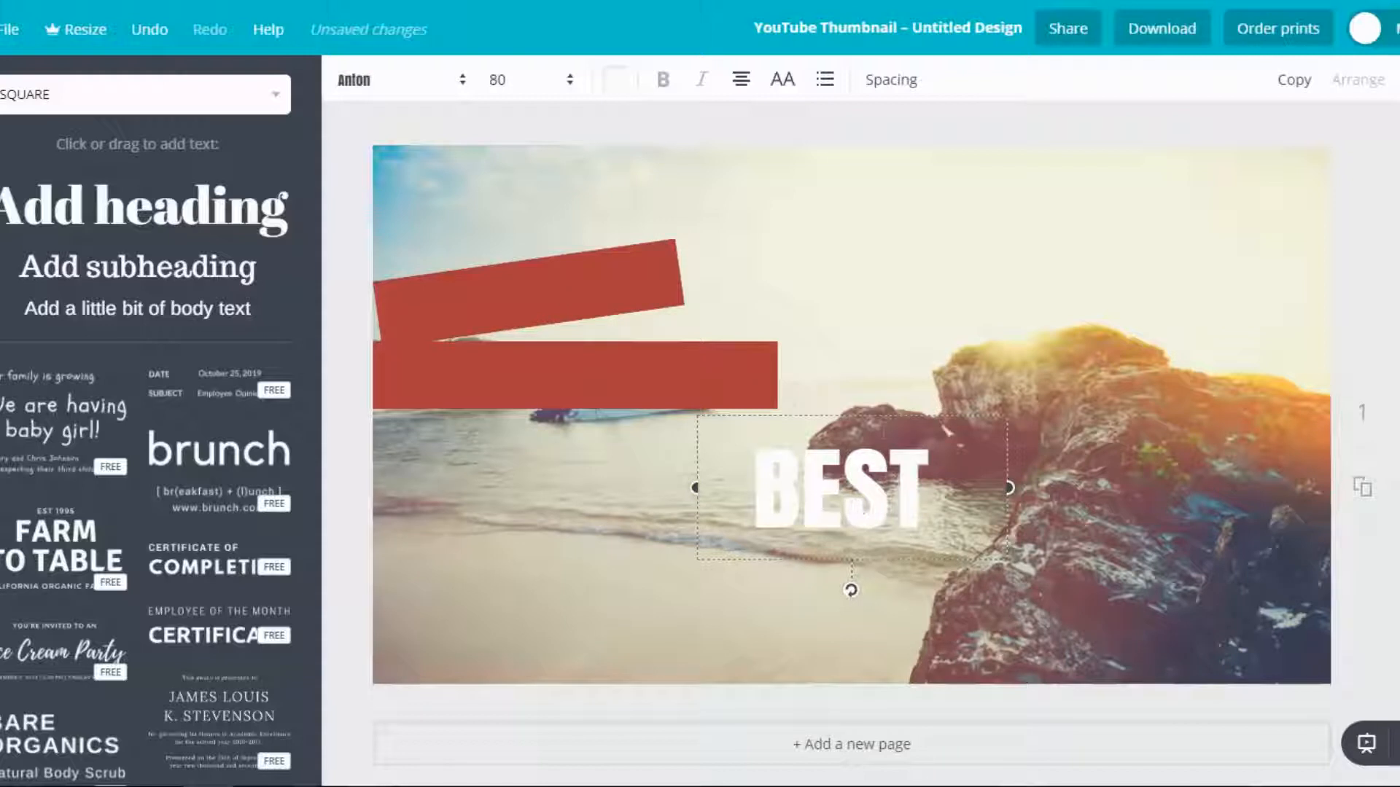
Recolour the BEST heading black.
click(616, 80)
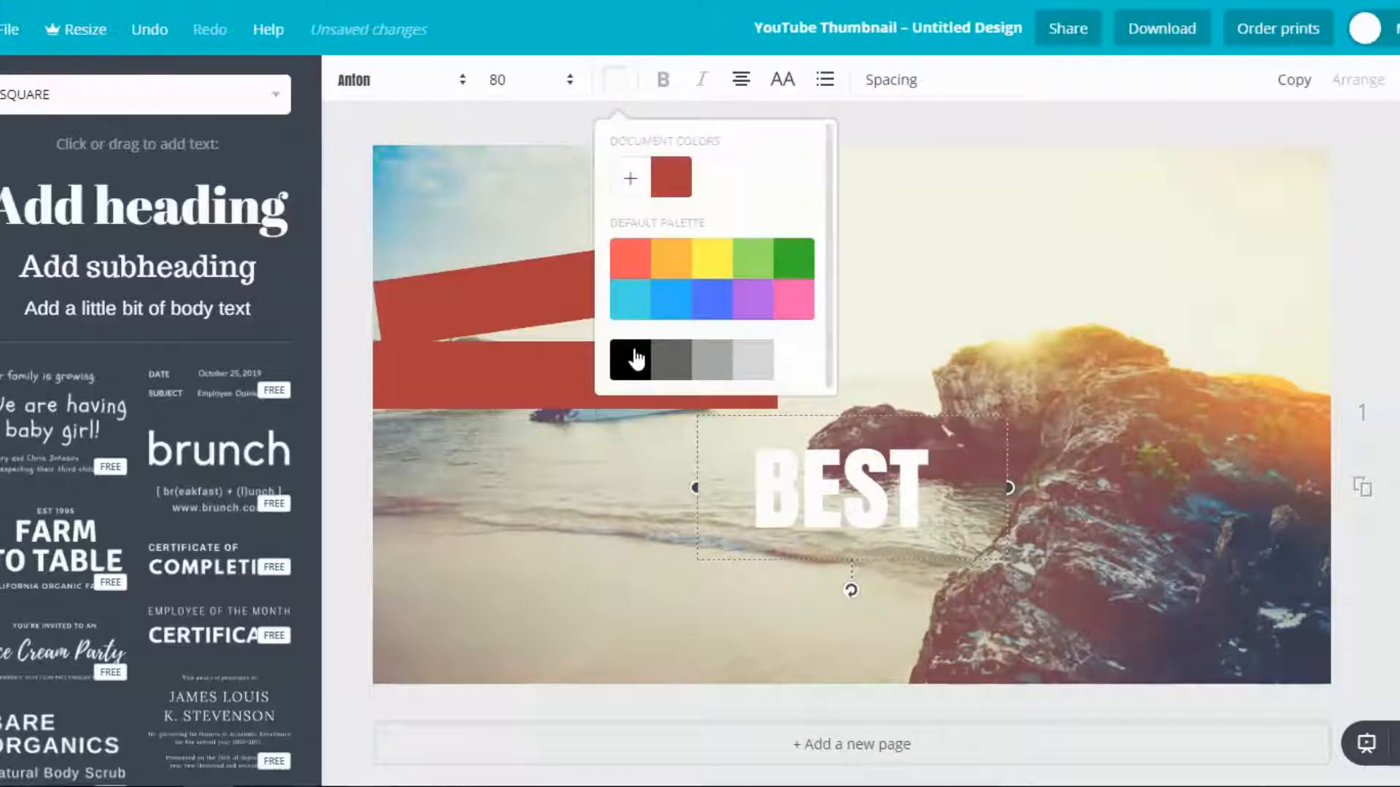
click(632, 359)
click(758, 464)
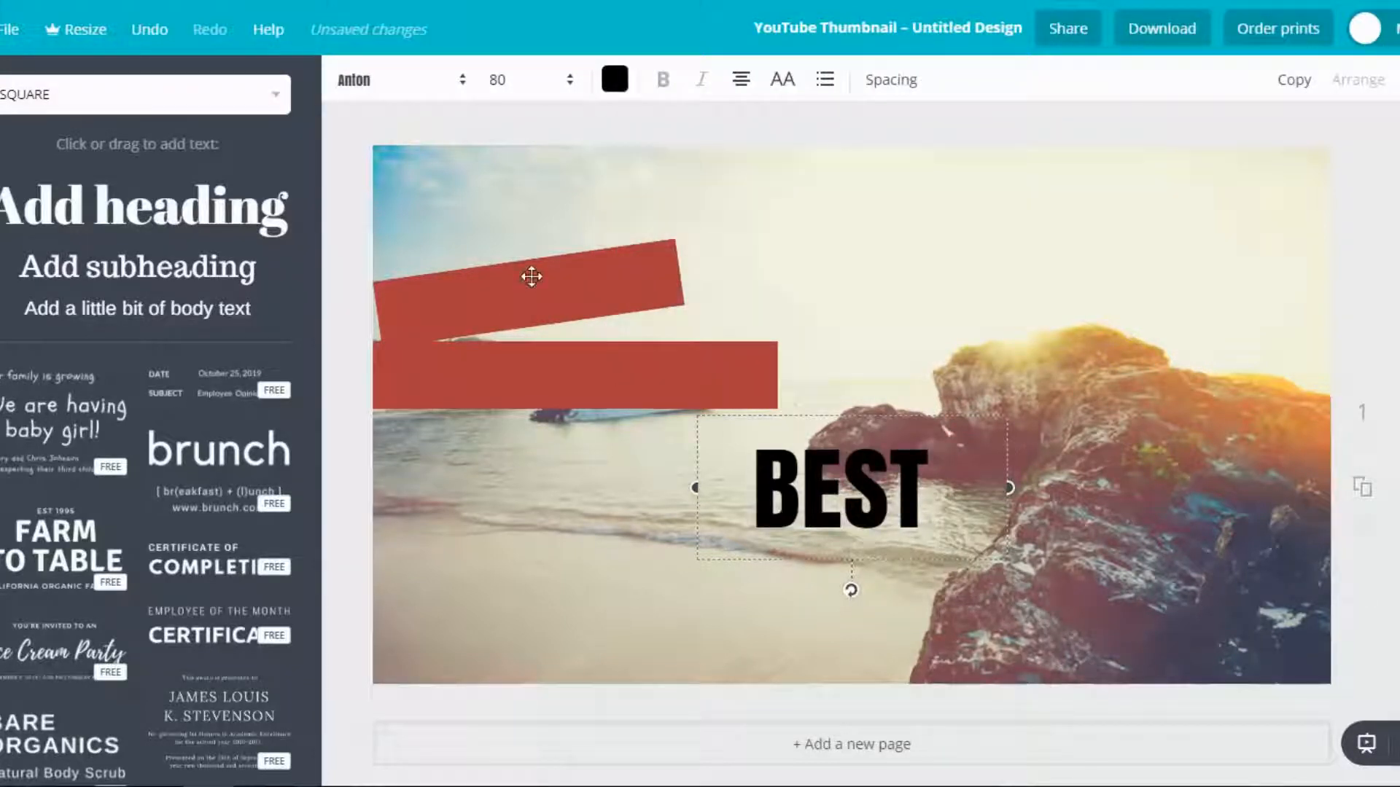
Increase the height of both red bars, extending the tilted one upward and the horizontal one downward.
click(531, 277)
drag(523, 255, 518, 225)
click(555, 406)
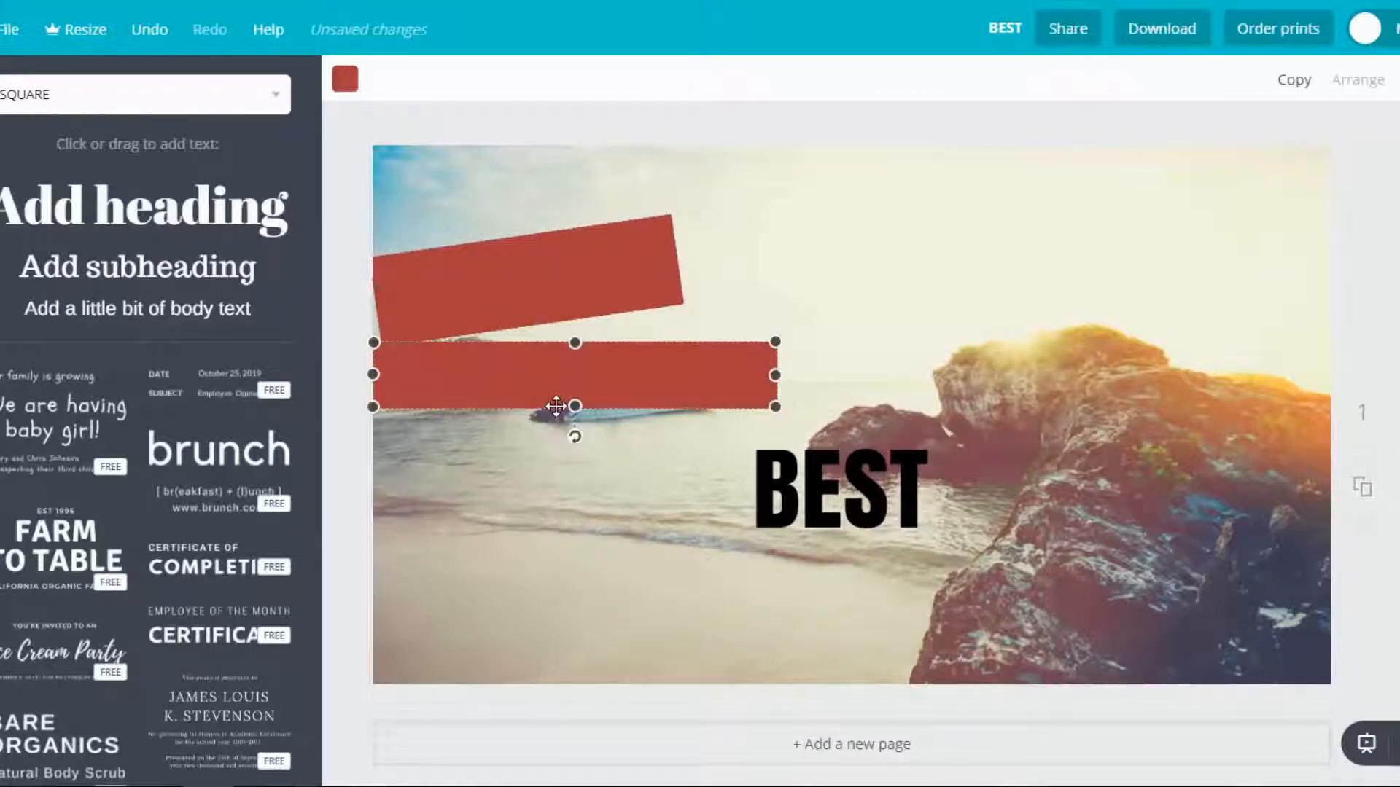
drag(575, 406, 575, 433)
Place the BEST heading on the tilted red bar and rotate it to match the bar's angle.
drag(834, 488, 536, 284)
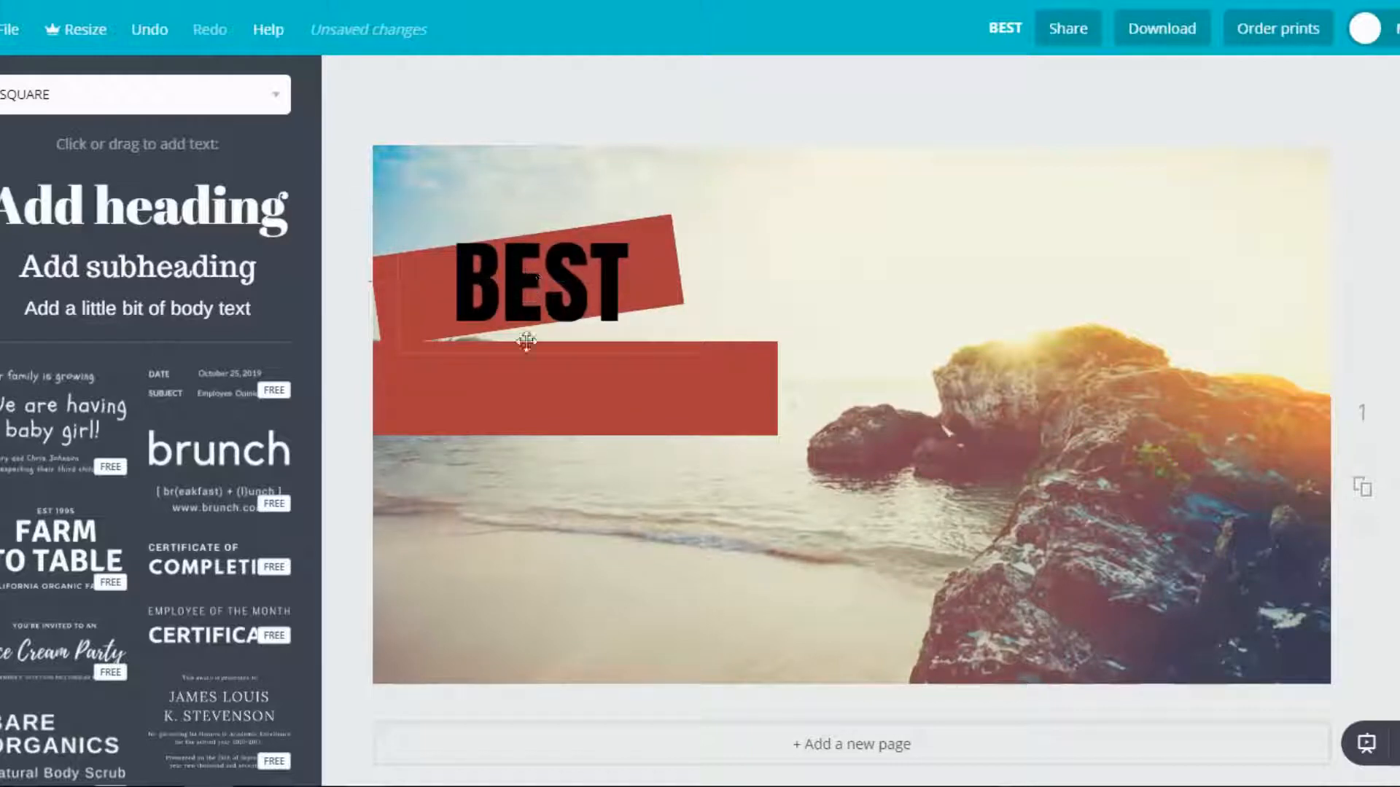
drag(556, 389, 568, 386)
click(731, 330)
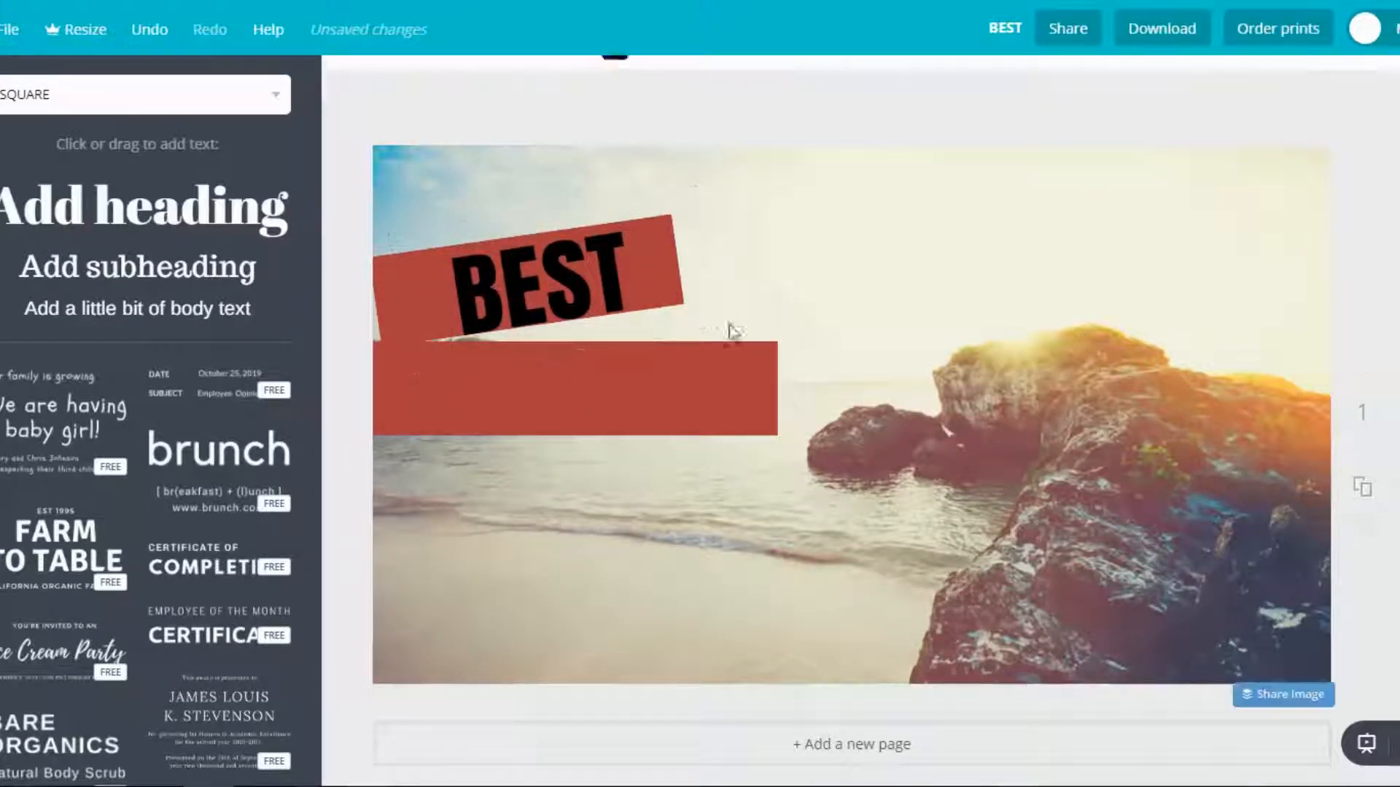
drag(570, 284, 546, 281)
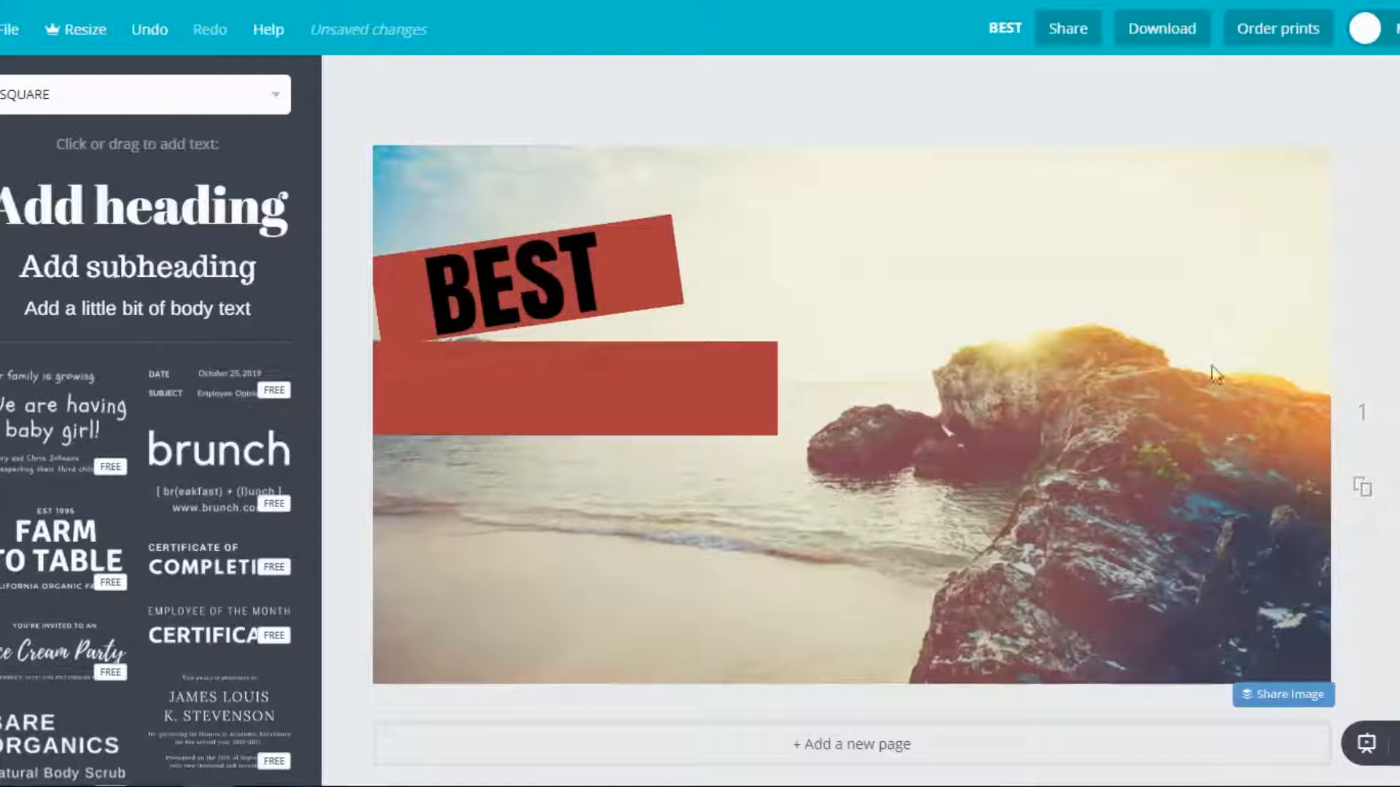
Create a white copy of the BEST heading and lay it slightly offset over the black one for a drop-shadow effect.
click(500, 277)
click(1289, 82)
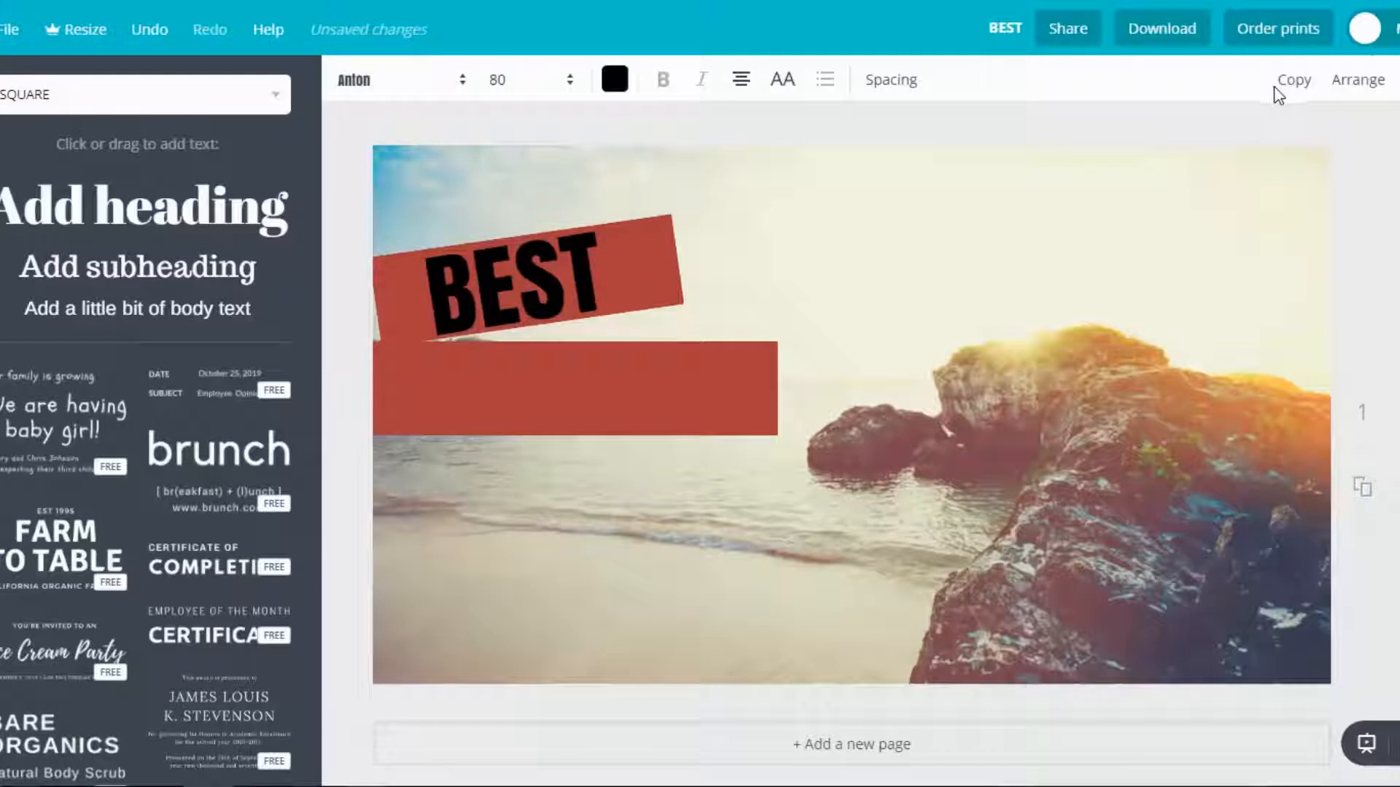
click(615, 76)
click(790, 365)
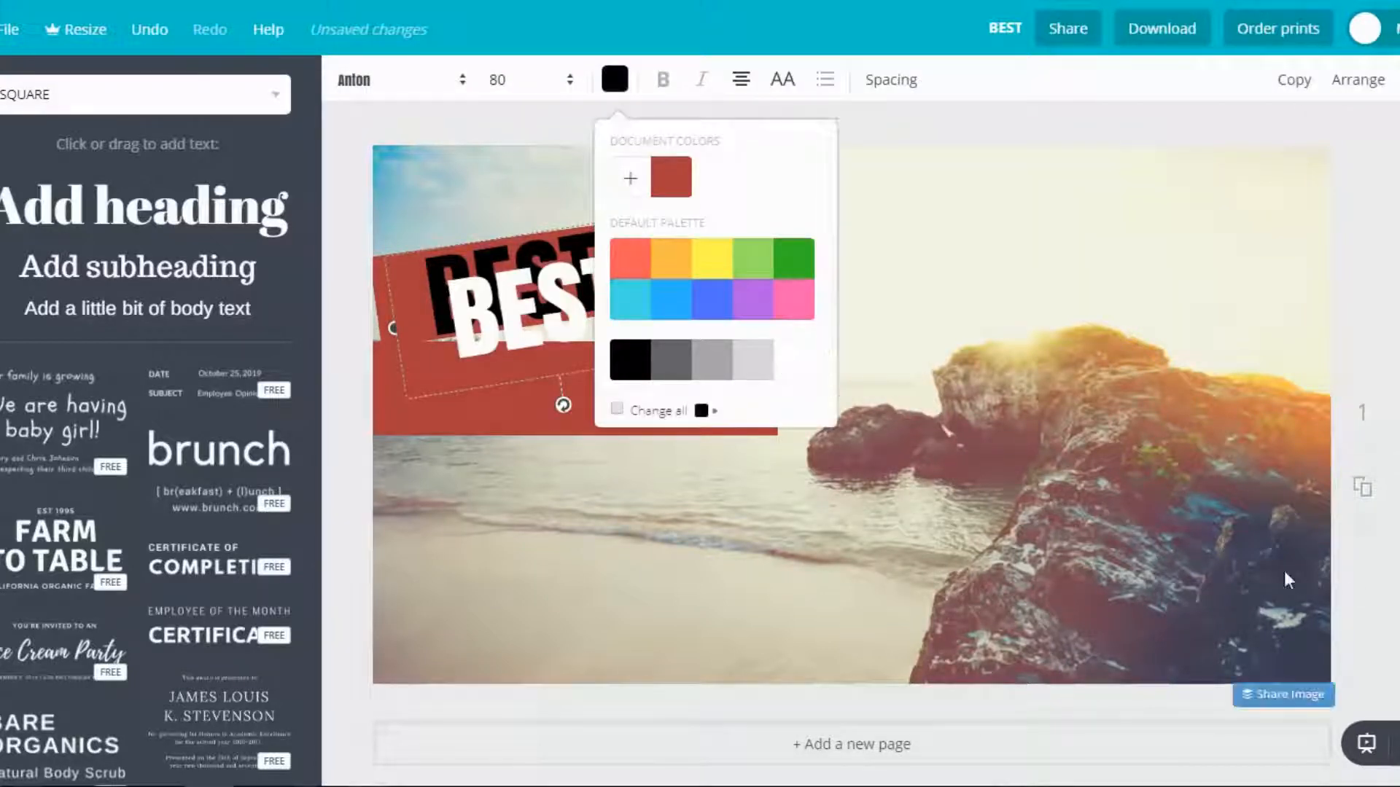
click(1350, 588)
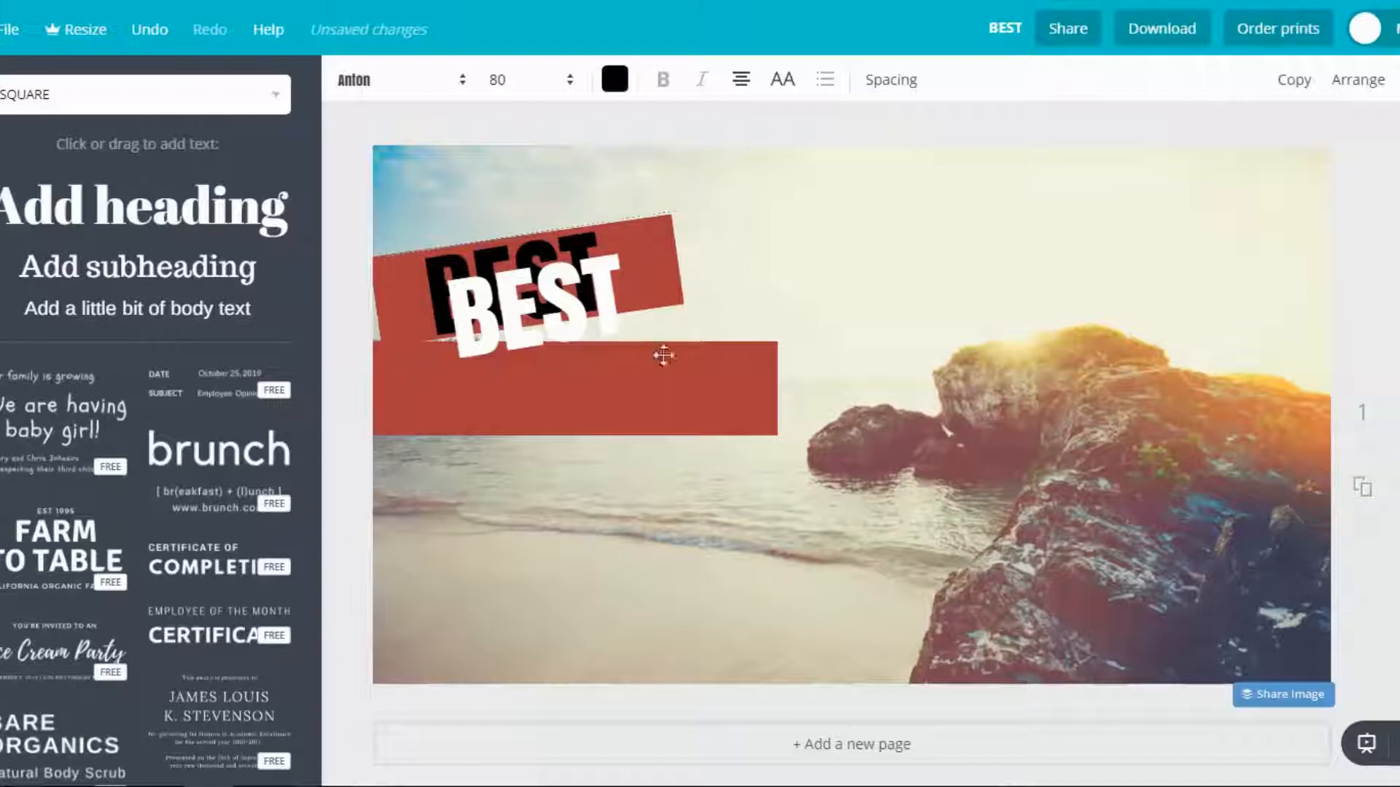
drag(574, 312, 564, 291)
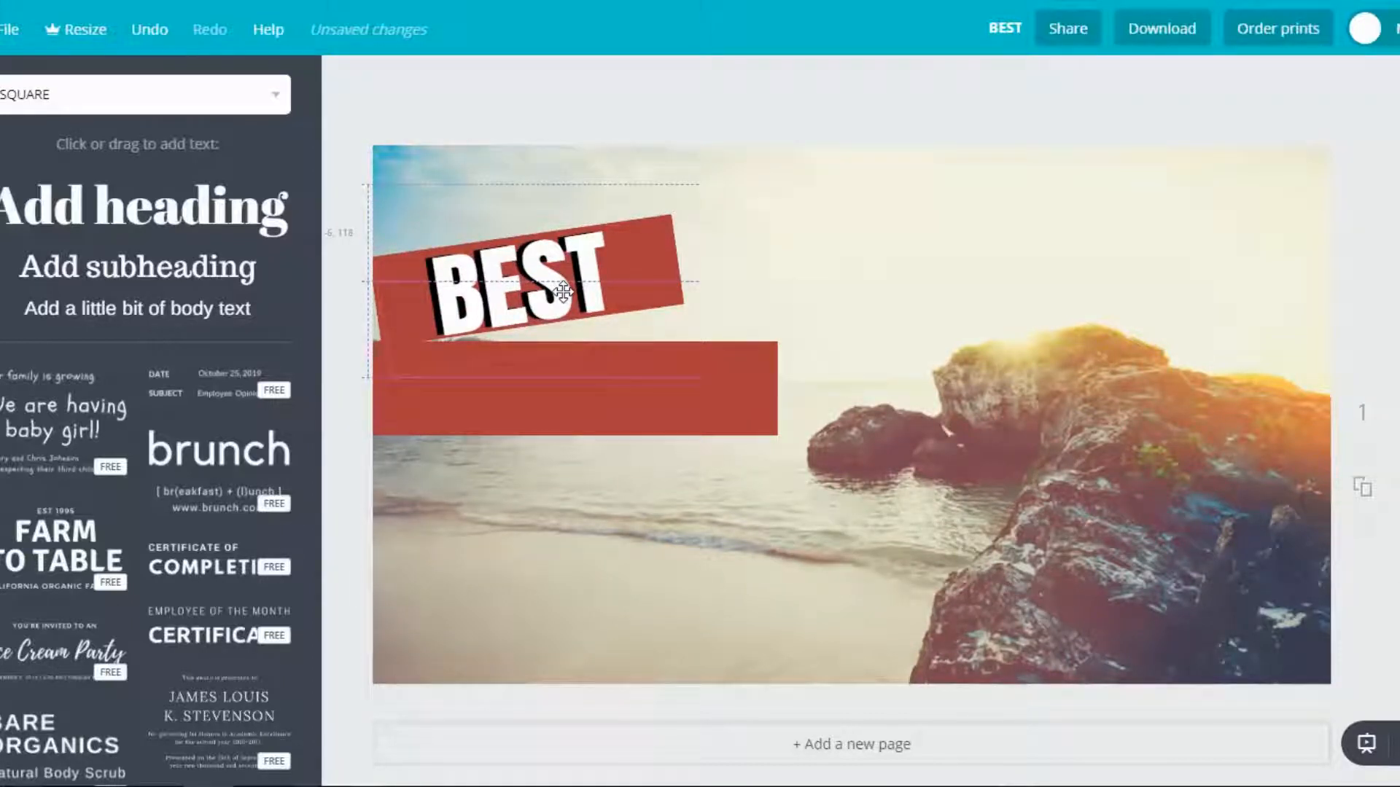
drag(563, 292, 566, 290)
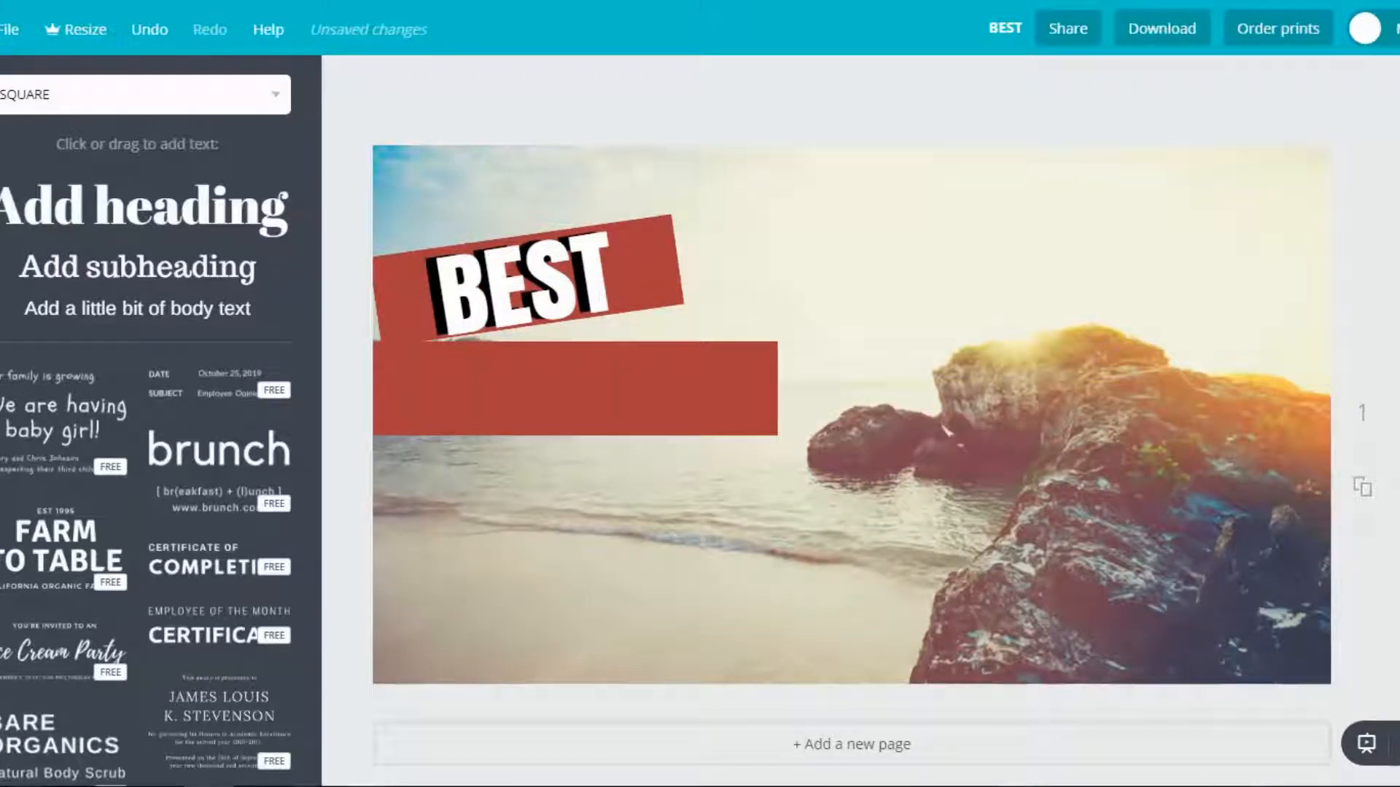
Add a second heading to the thumbnail that reads VACATION.
click(41, 219)
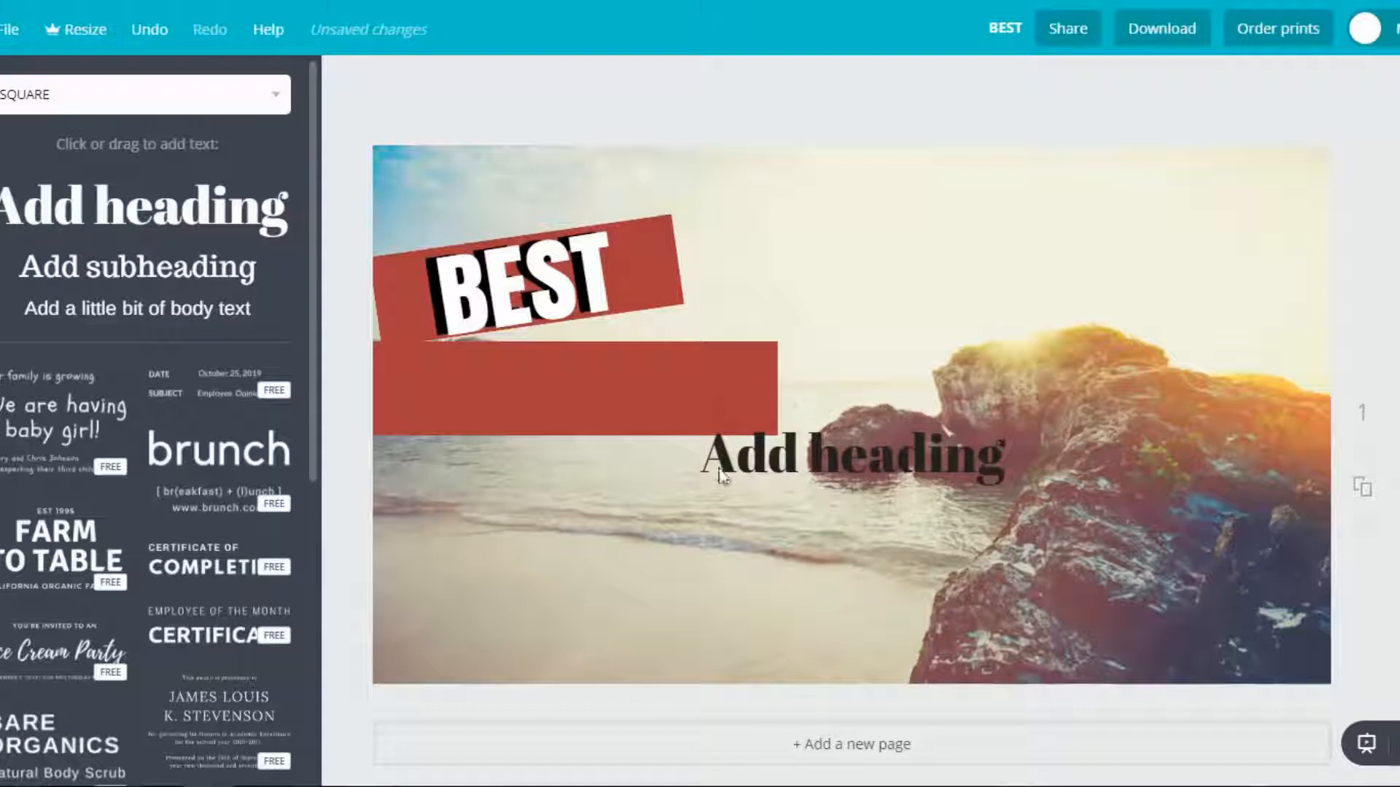
click(907, 458)
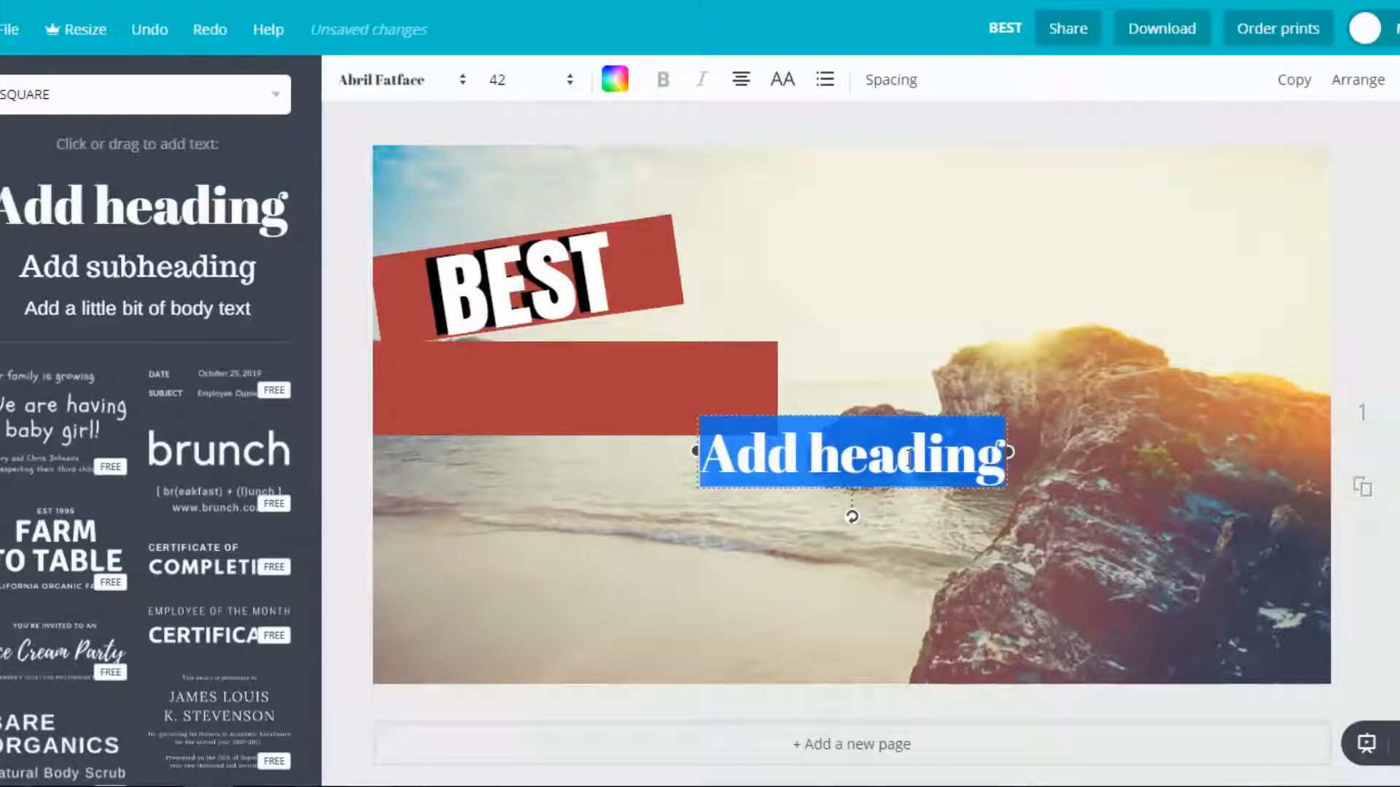
text(VACATI)
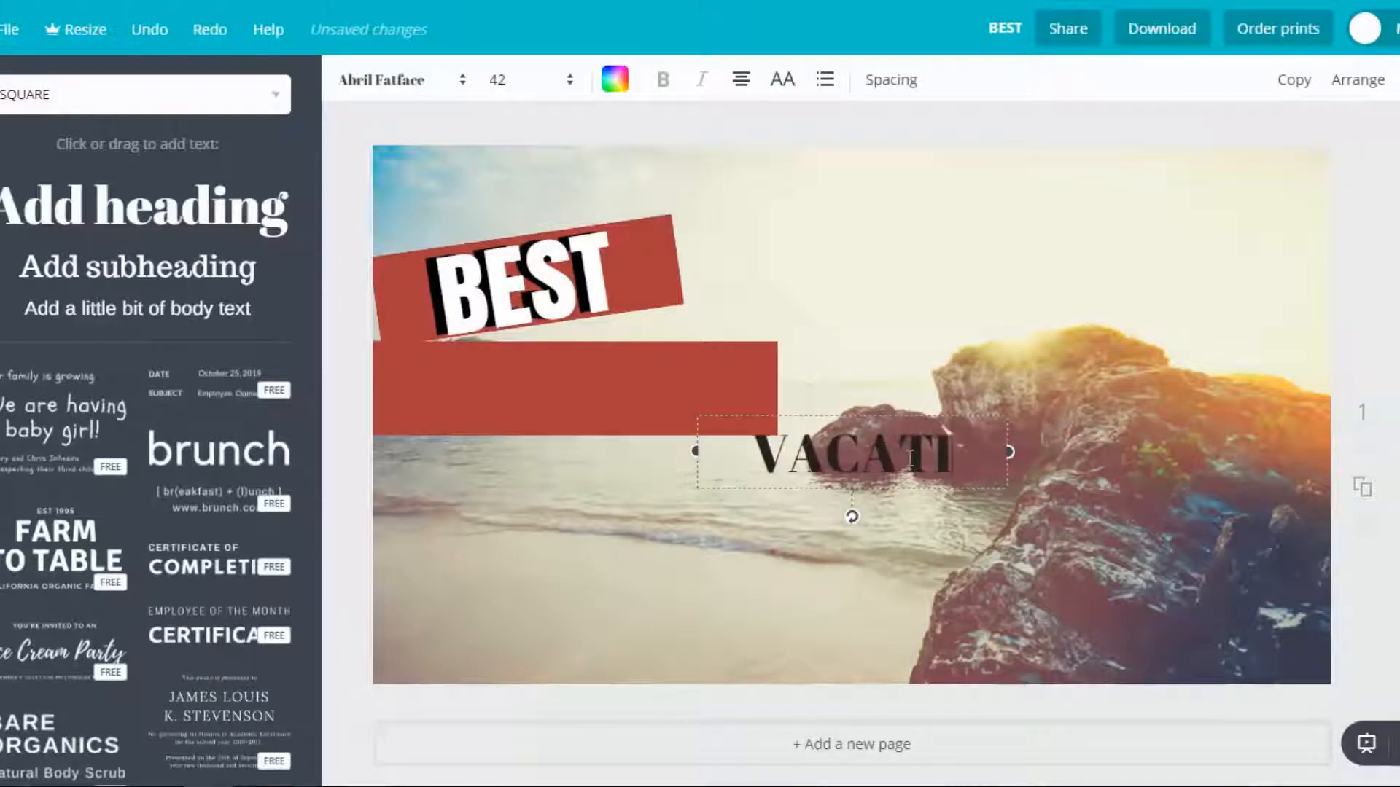
text(ON)
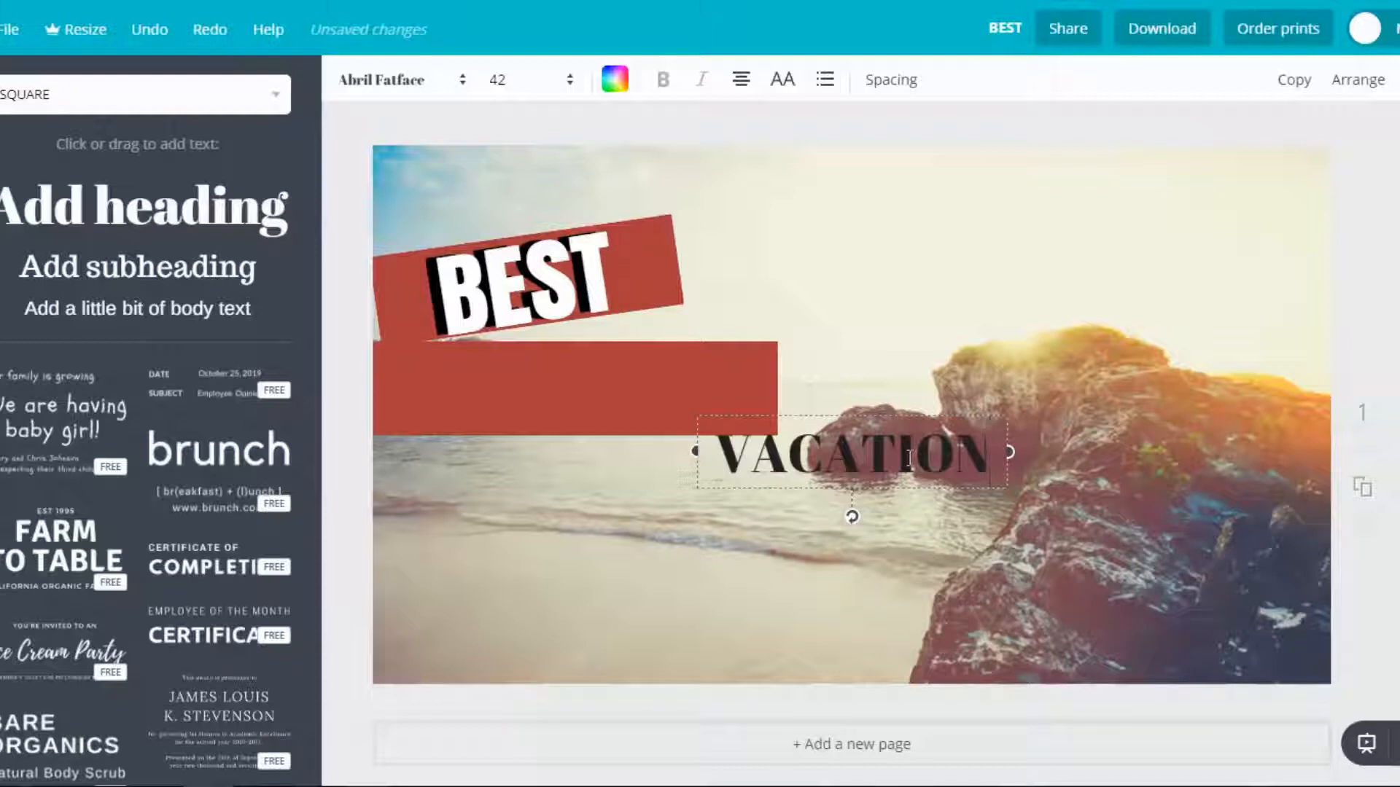
Set the VACATION heading to the Anton font at size 88 and place it on the horizontal red bar.
click(402, 82)
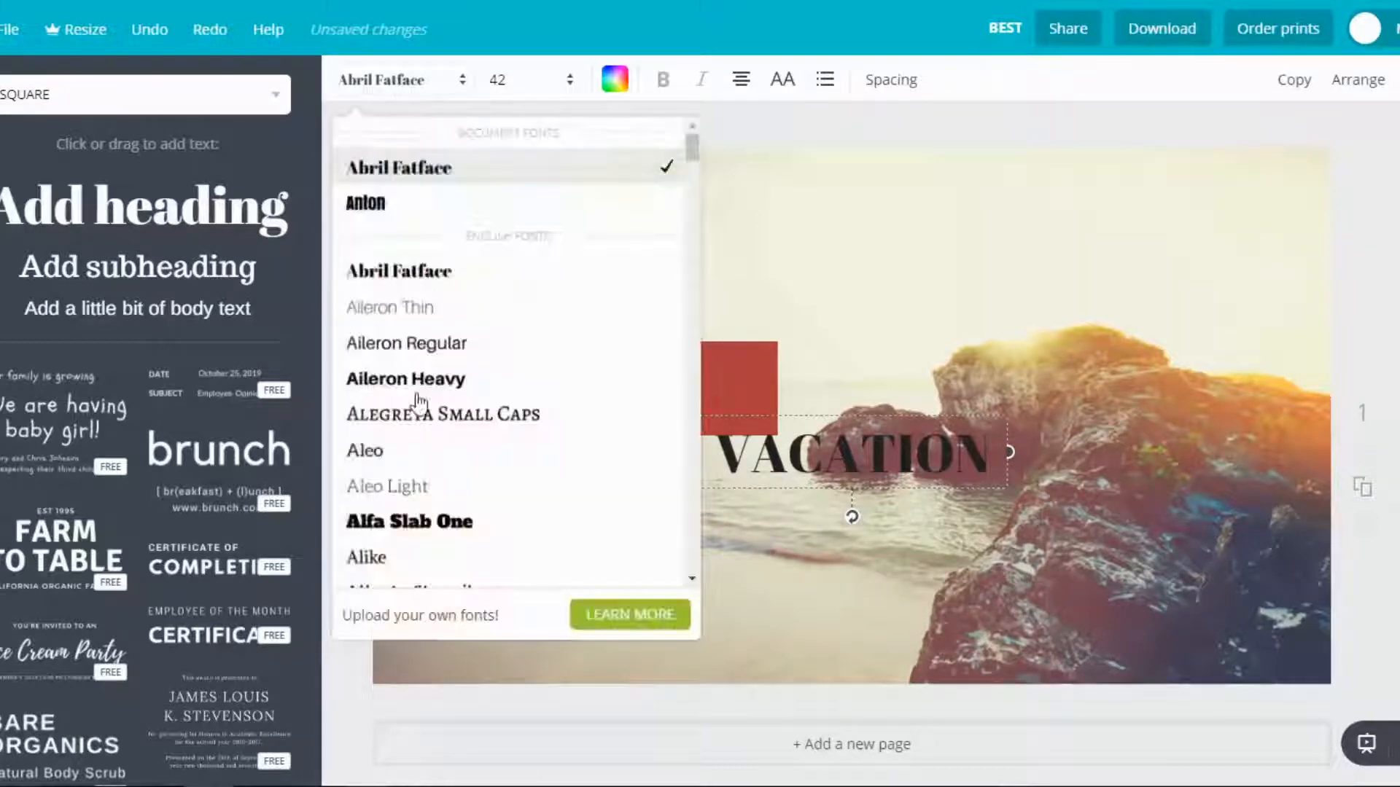
scroll(412, 503, down, 3)
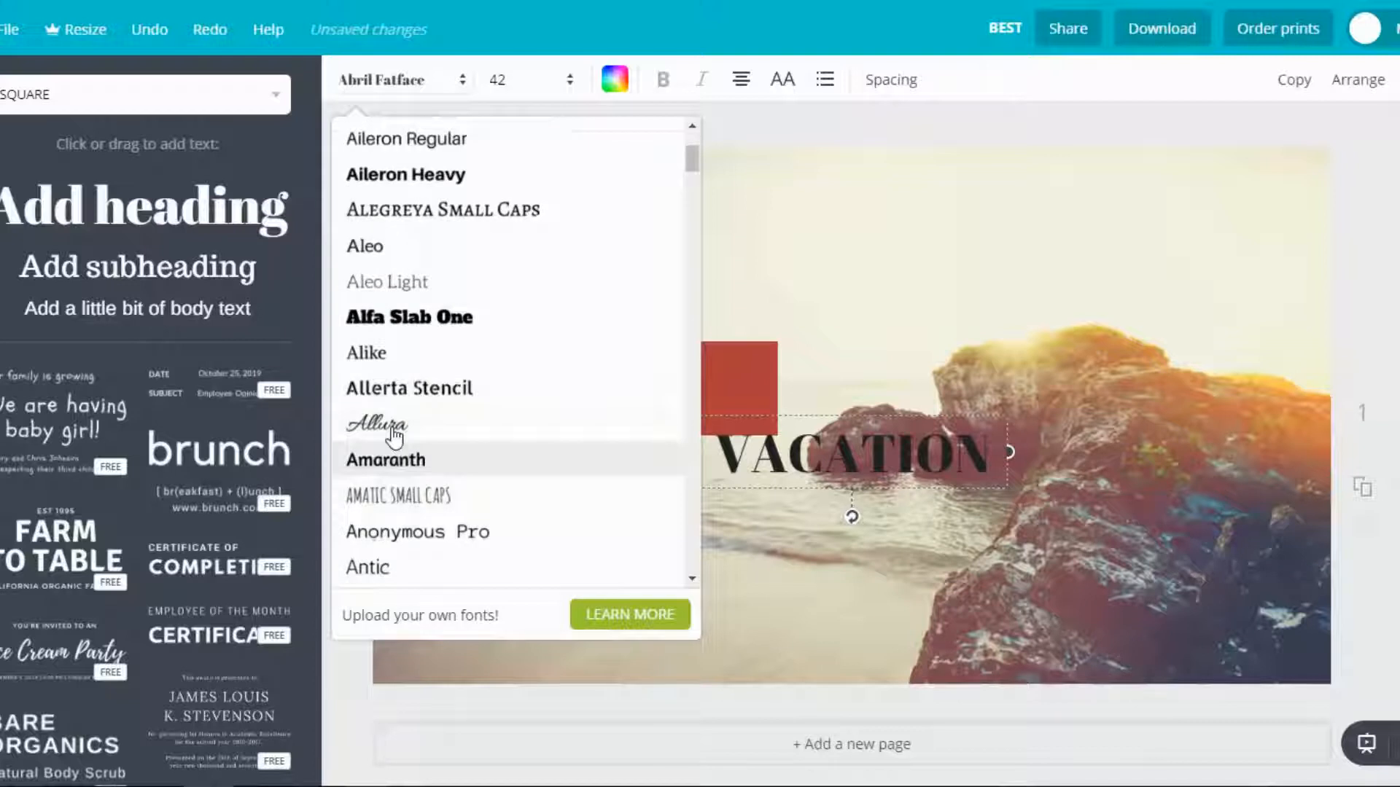
scroll(394, 474, down, 2)
click(372, 499)
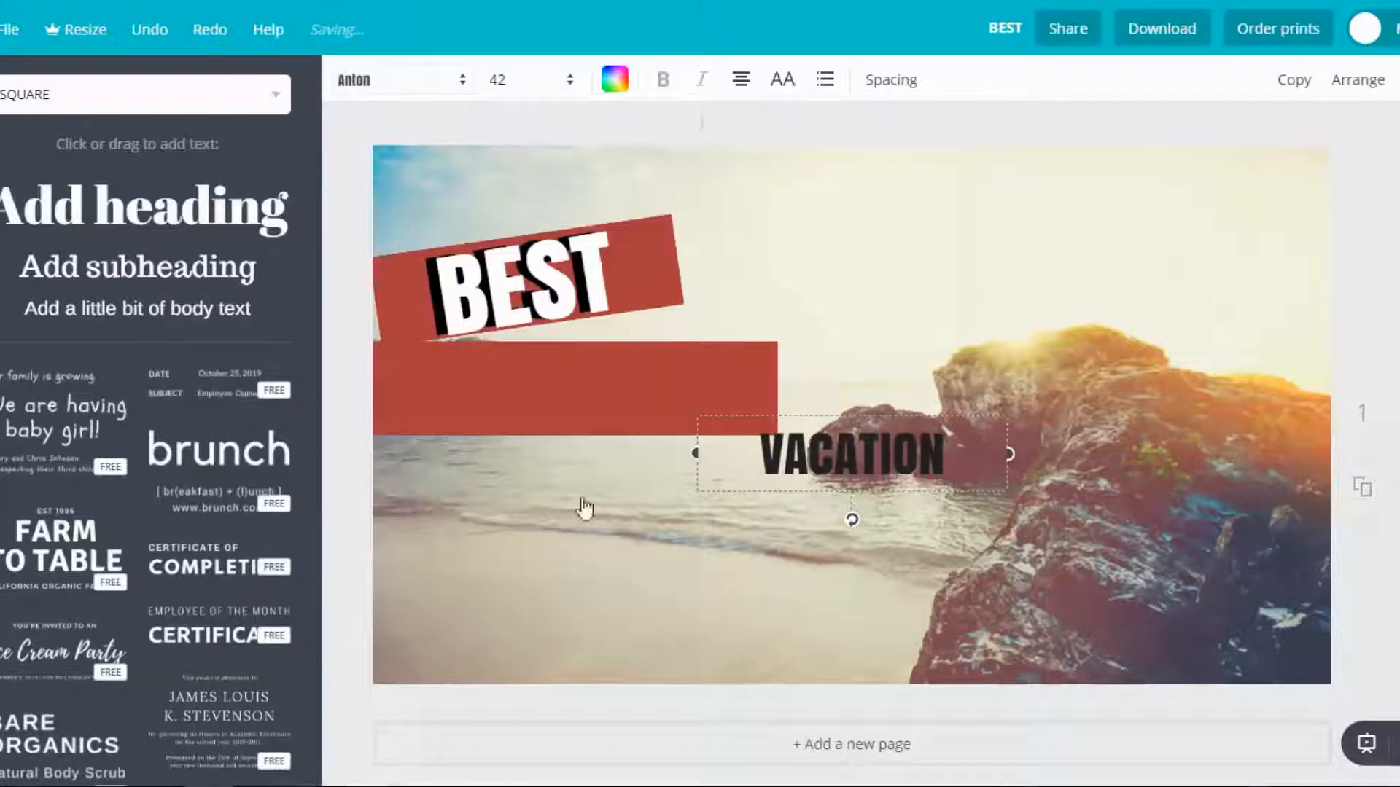
click(514, 81)
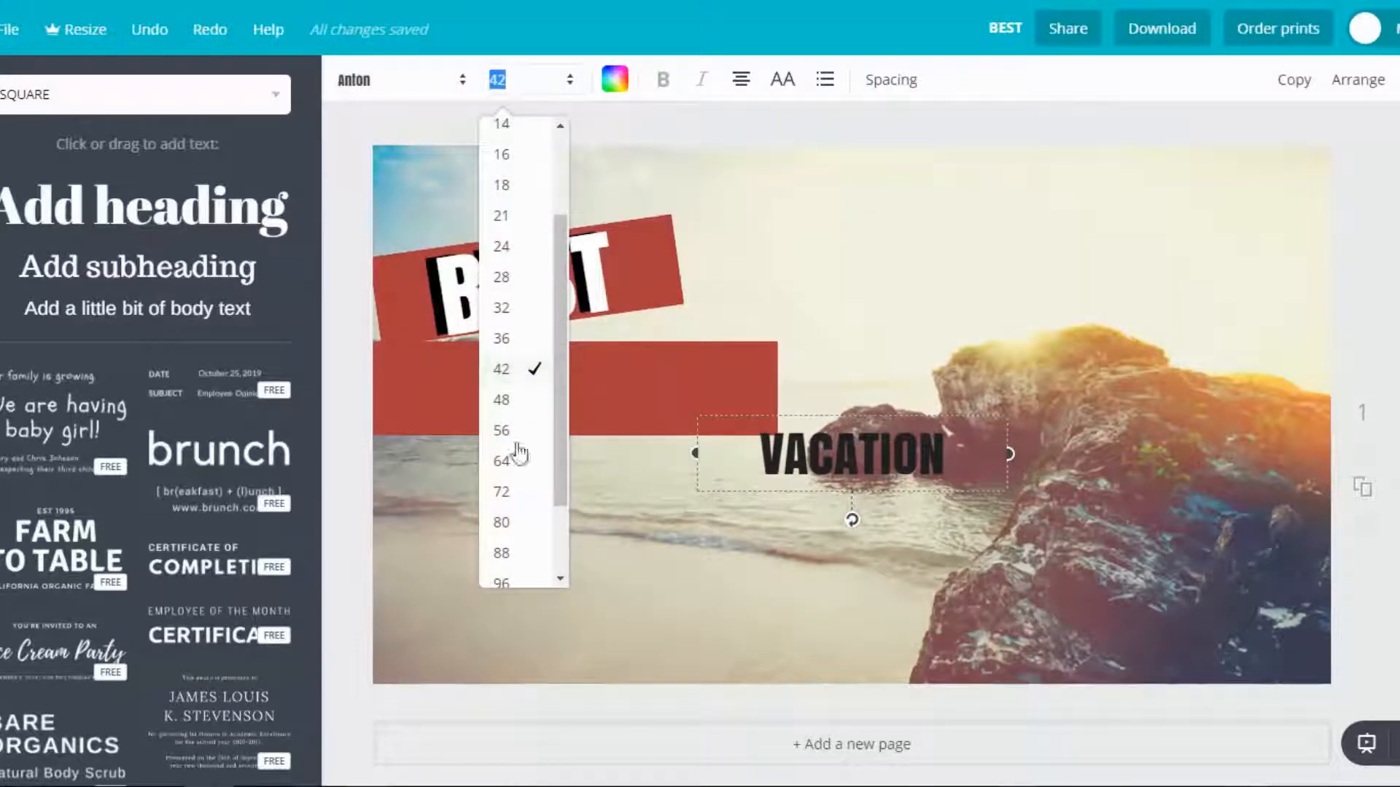
click(514, 557)
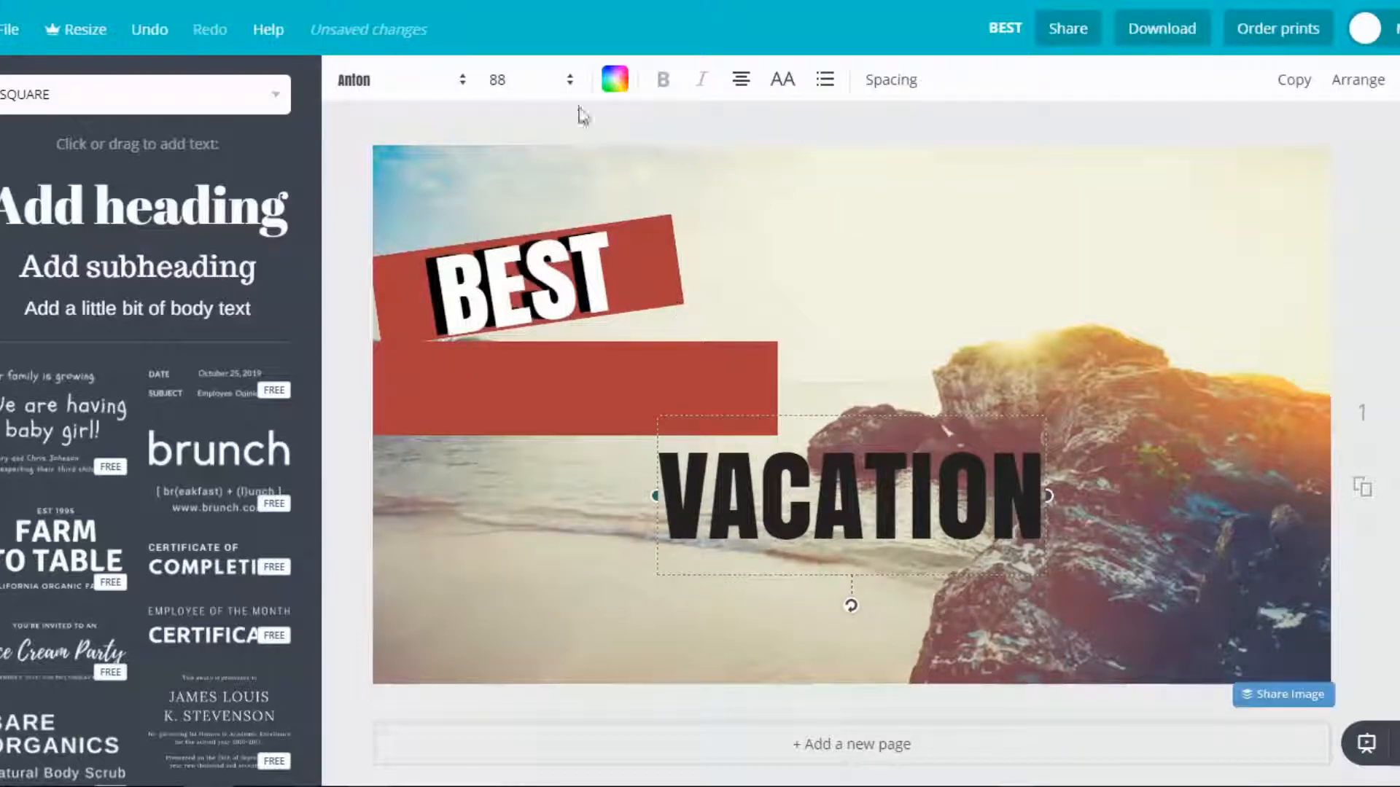
drag(884, 500, 637, 403)
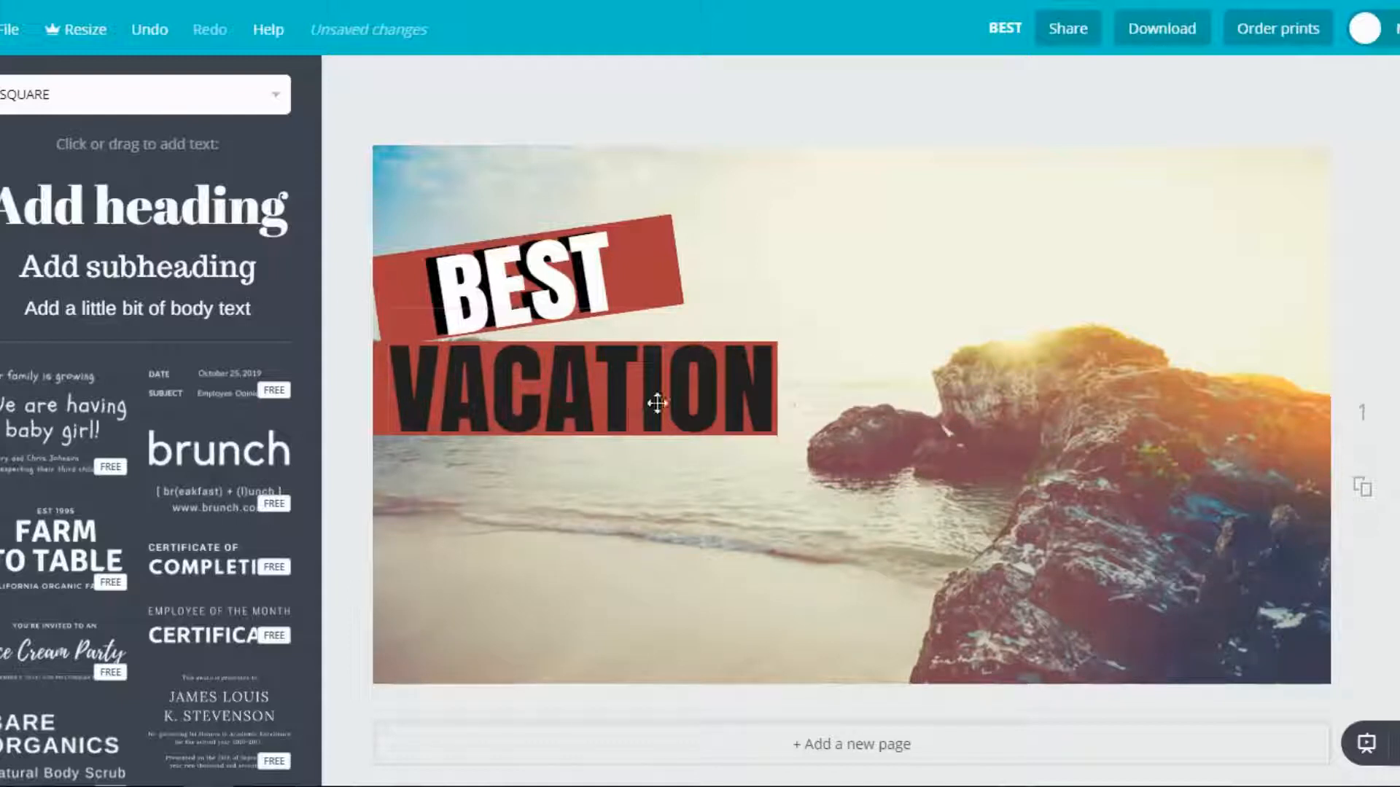
Duplicate the VACATION heading, colour the copy white and lay it slightly offset over the black one as a drop shadow.
click(500, 378)
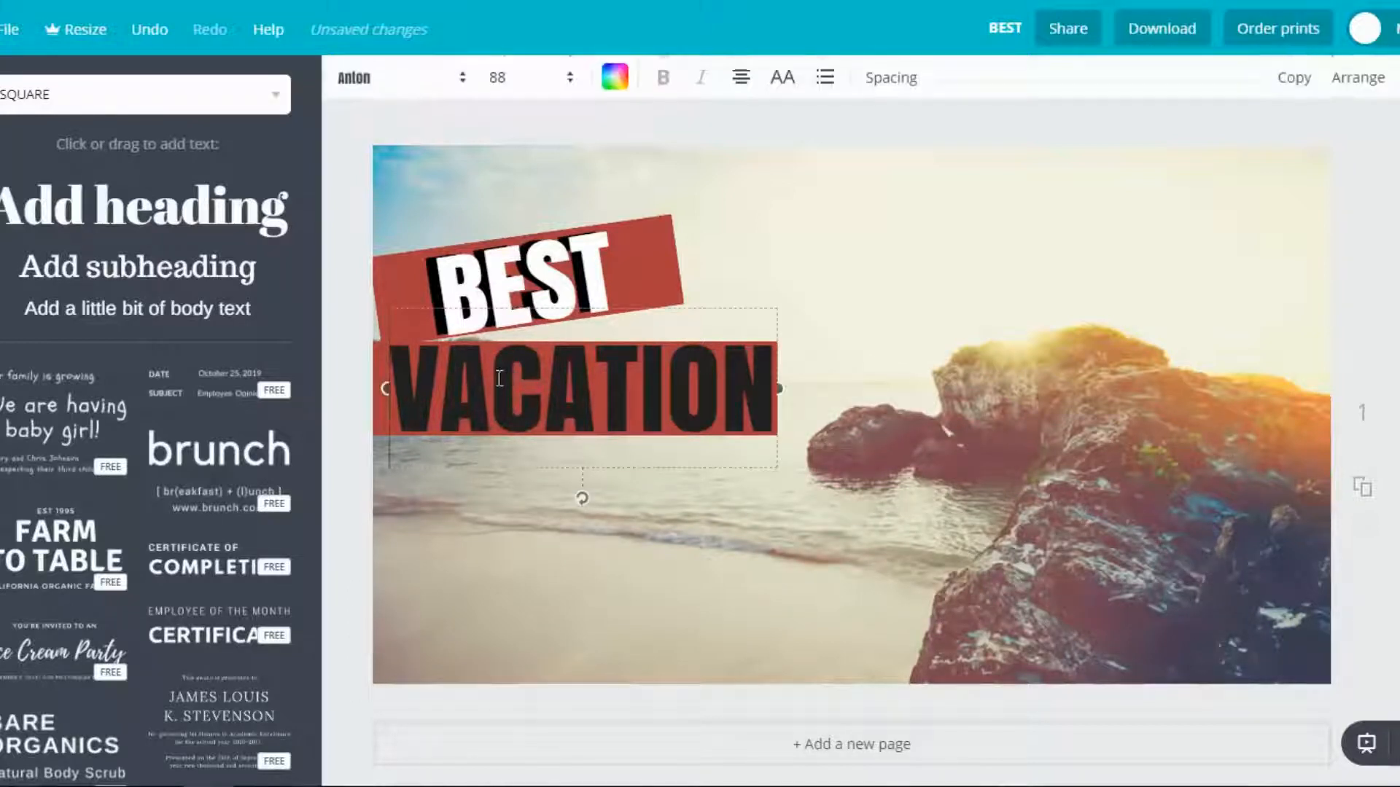
click(1294, 82)
click(615, 78)
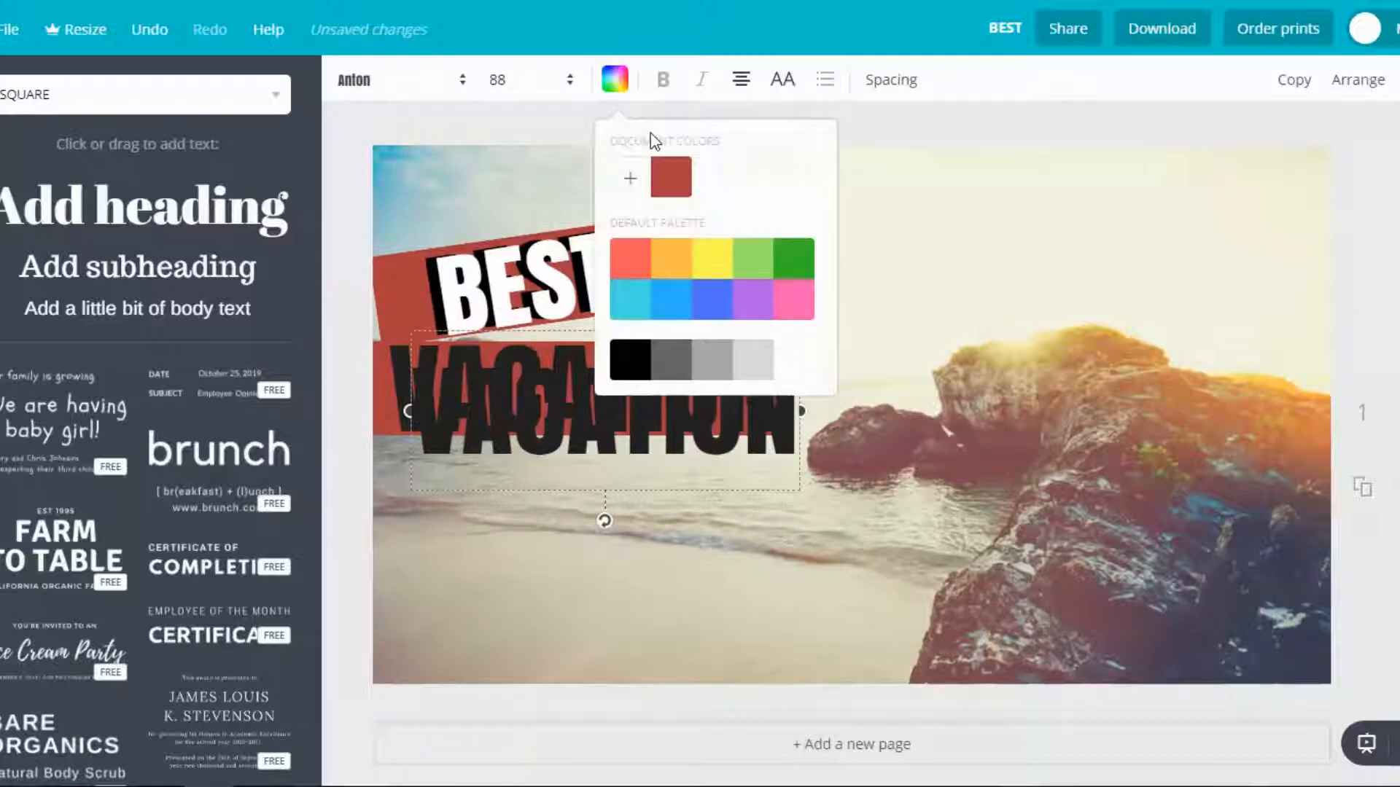
click(794, 359)
click(698, 453)
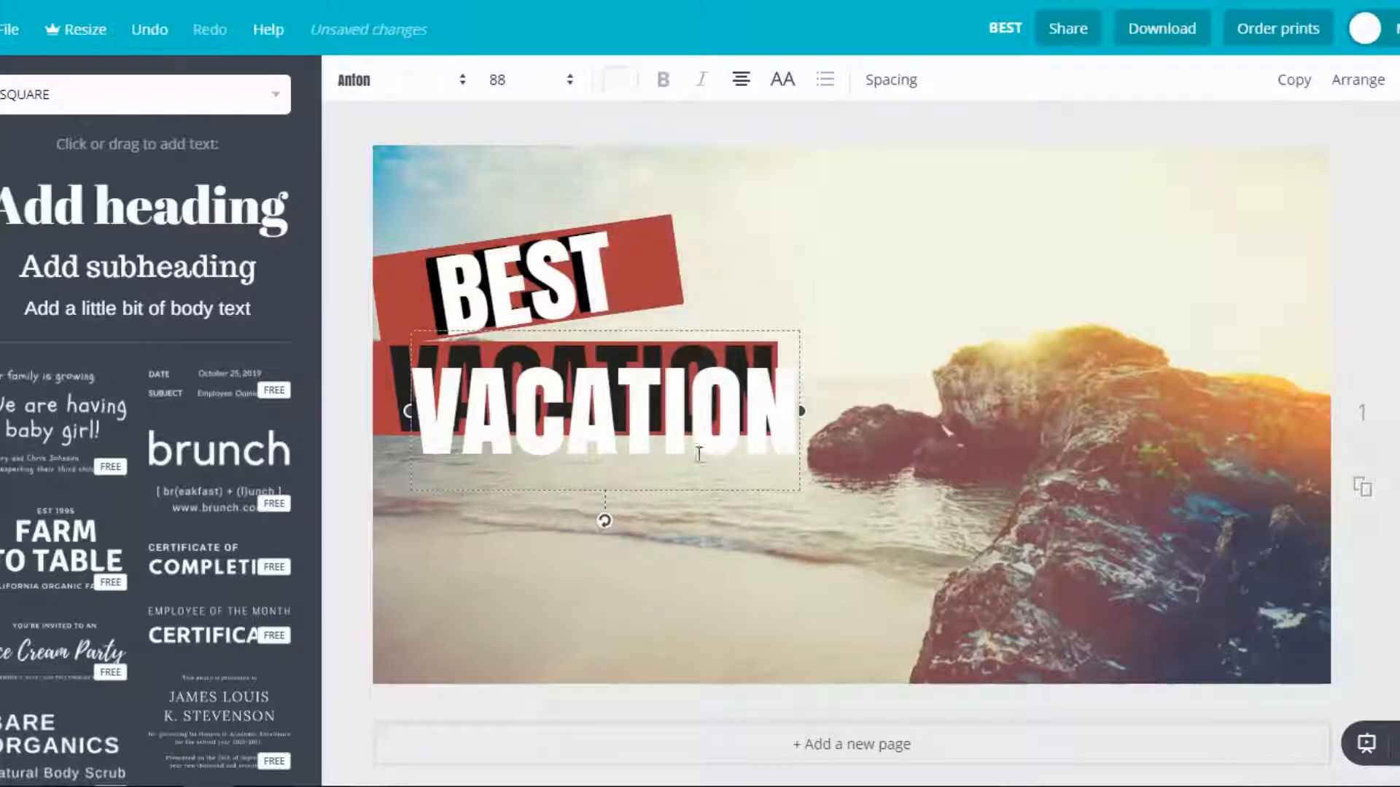
drag(681, 462, 618, 415)
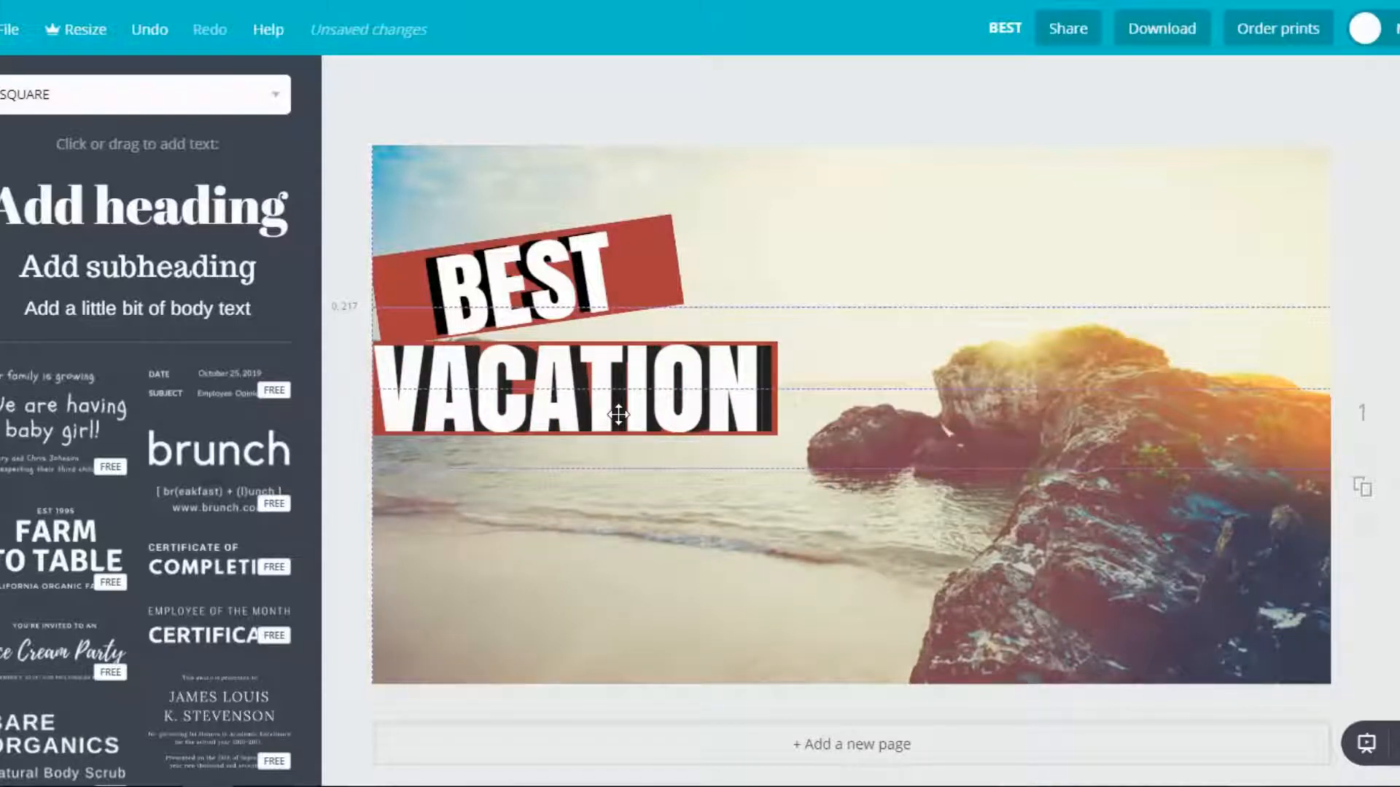
drag(619, 415, 622, 416)
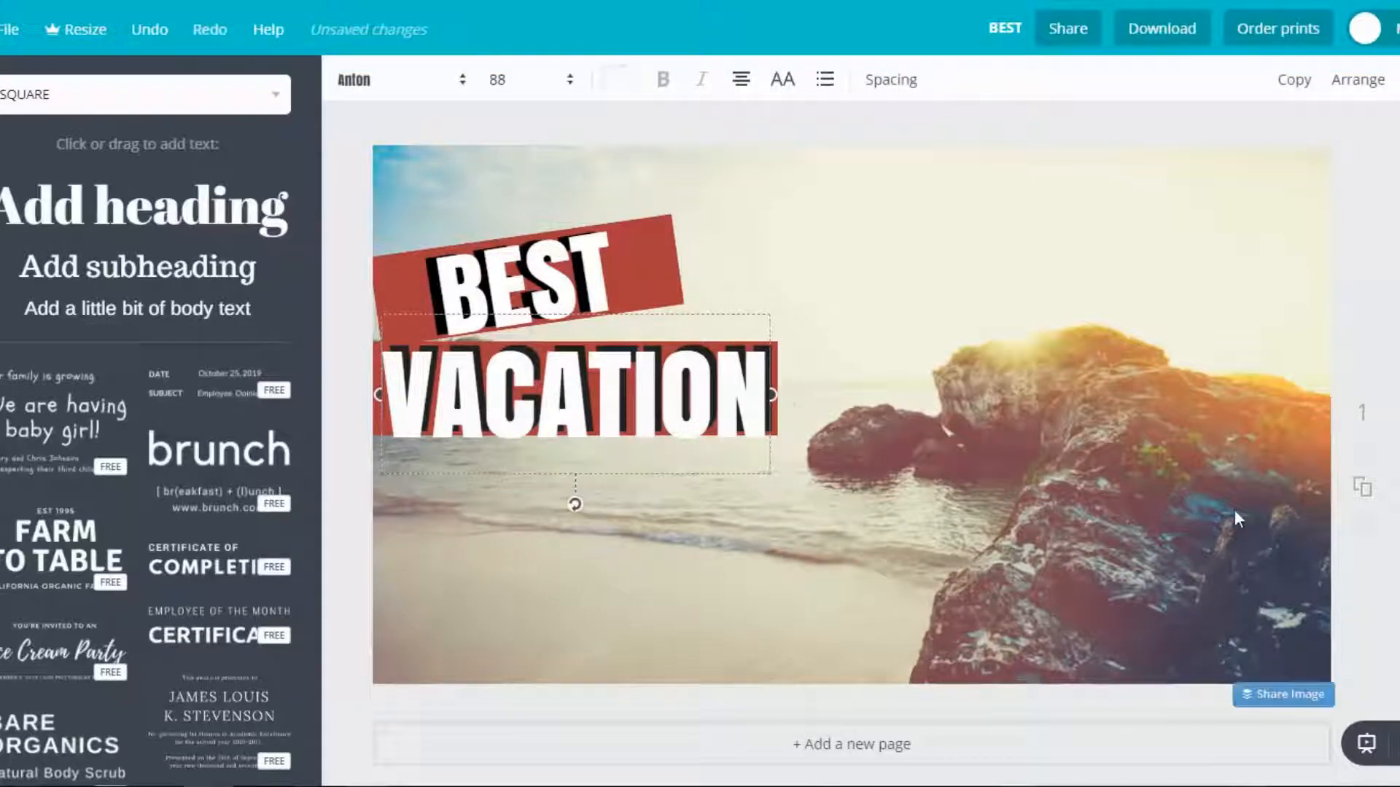
click(1358, 584)
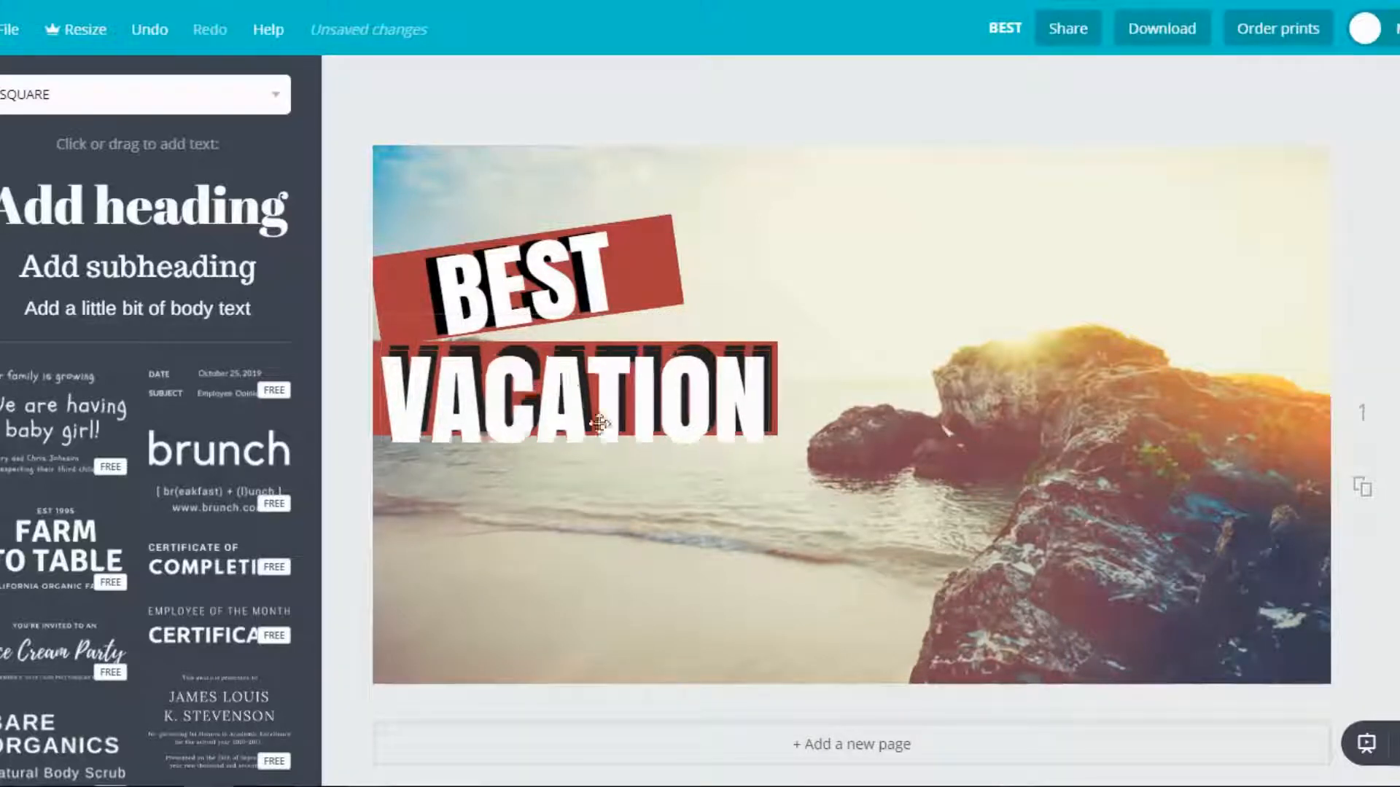
Move the white VACATION copy down out of the way and tilt the black VACATION upward on its red bar.
drag(578, 389, 672, 580)
drag(565, 378, 566, 394)
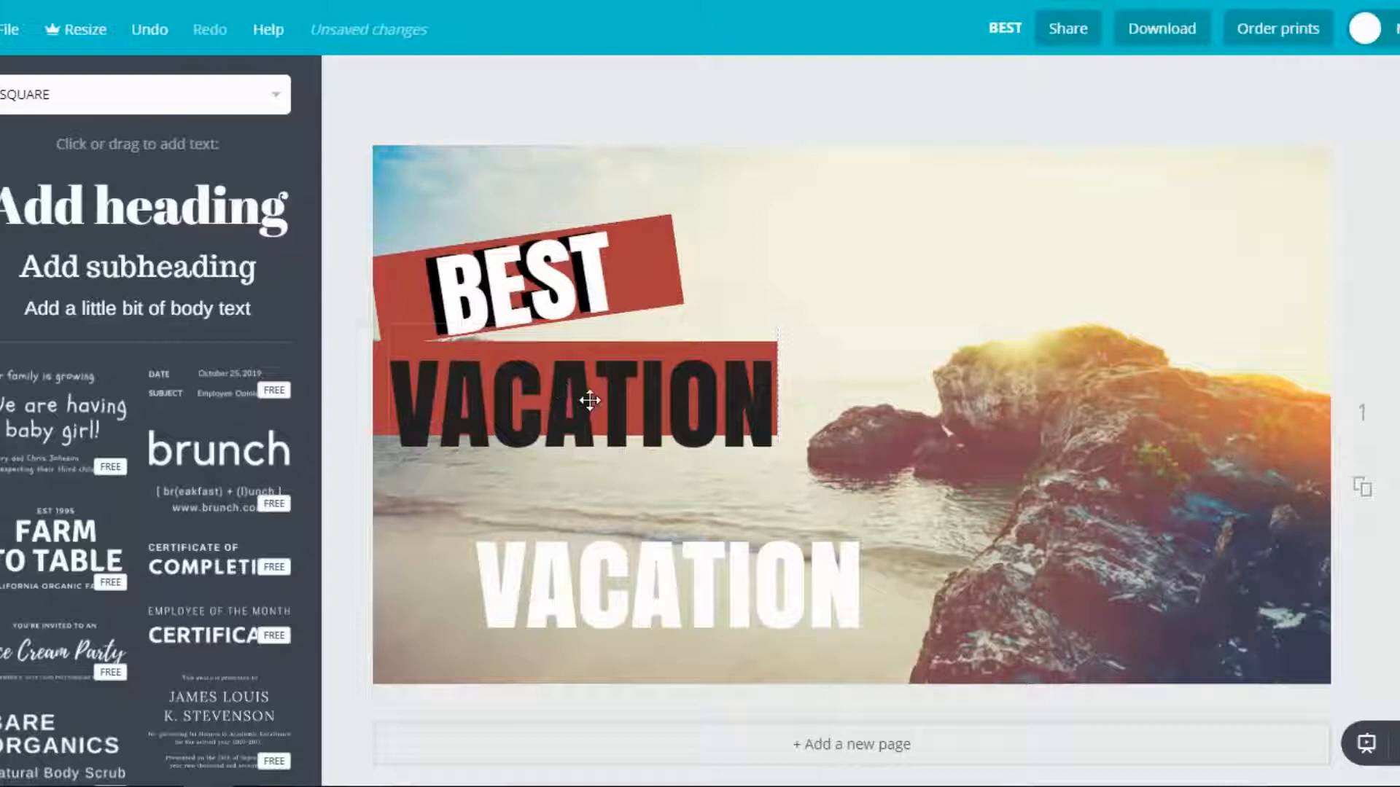
click(658, 431)
drag(582, 514, 597, 512)
drag(592, 409, 587, 392)
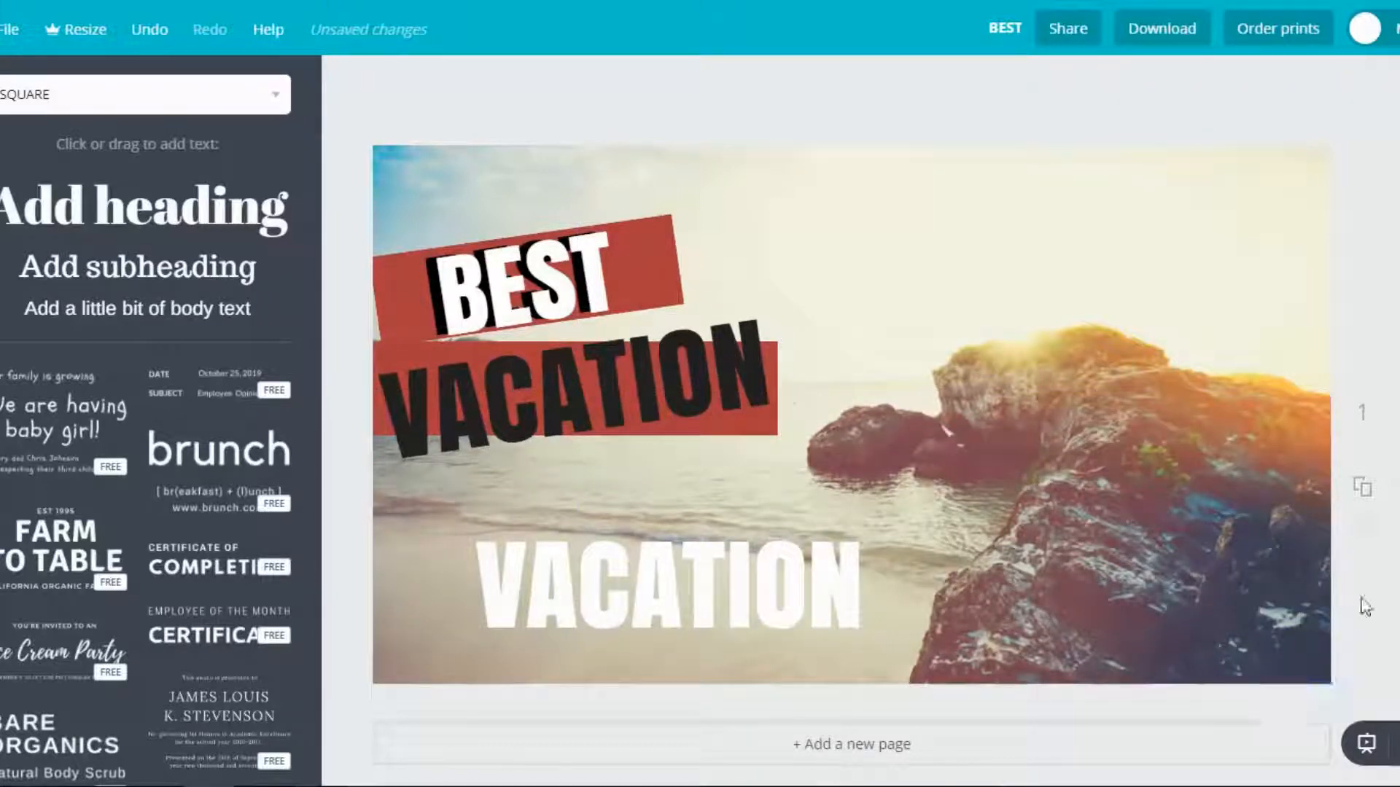
Tilt the white VACATION to match the black one and lay it slightly offset on top of it.
drag(705, 594, 618, 417)
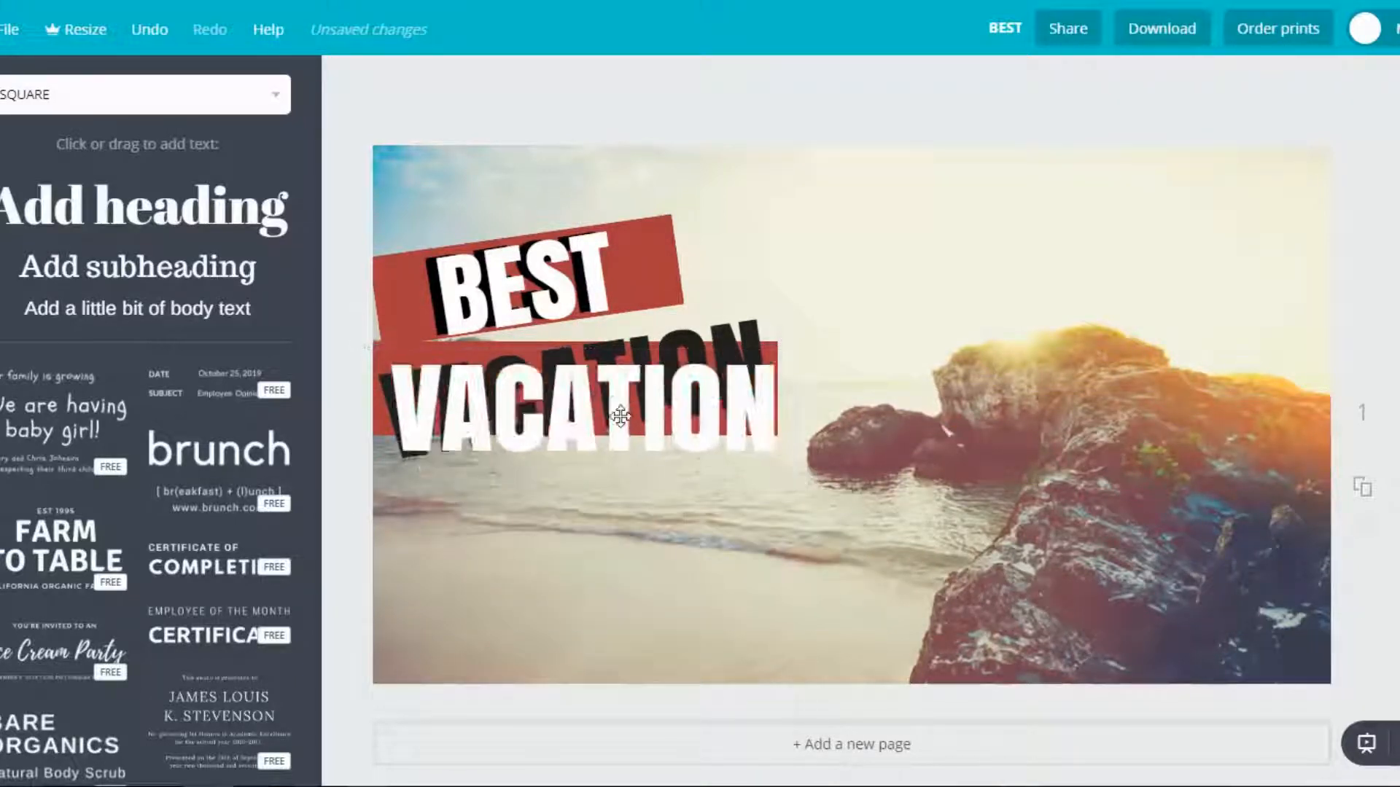
drag(584, 518, 601, 509)
click(1362, 629)
drag(623, 436, 618, 408)
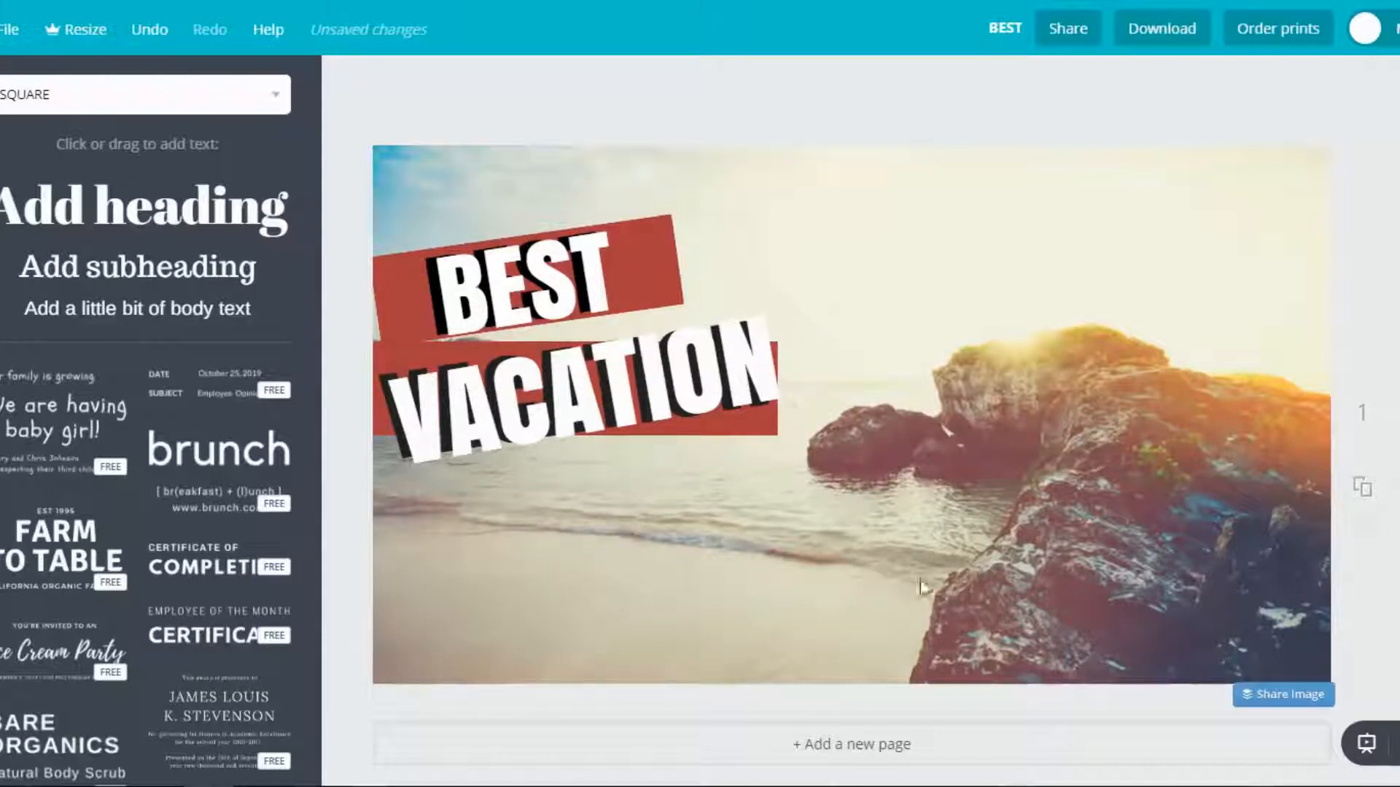
Add another solid square from the element search results and recolour it with the document's existing brick red.
key(Return)
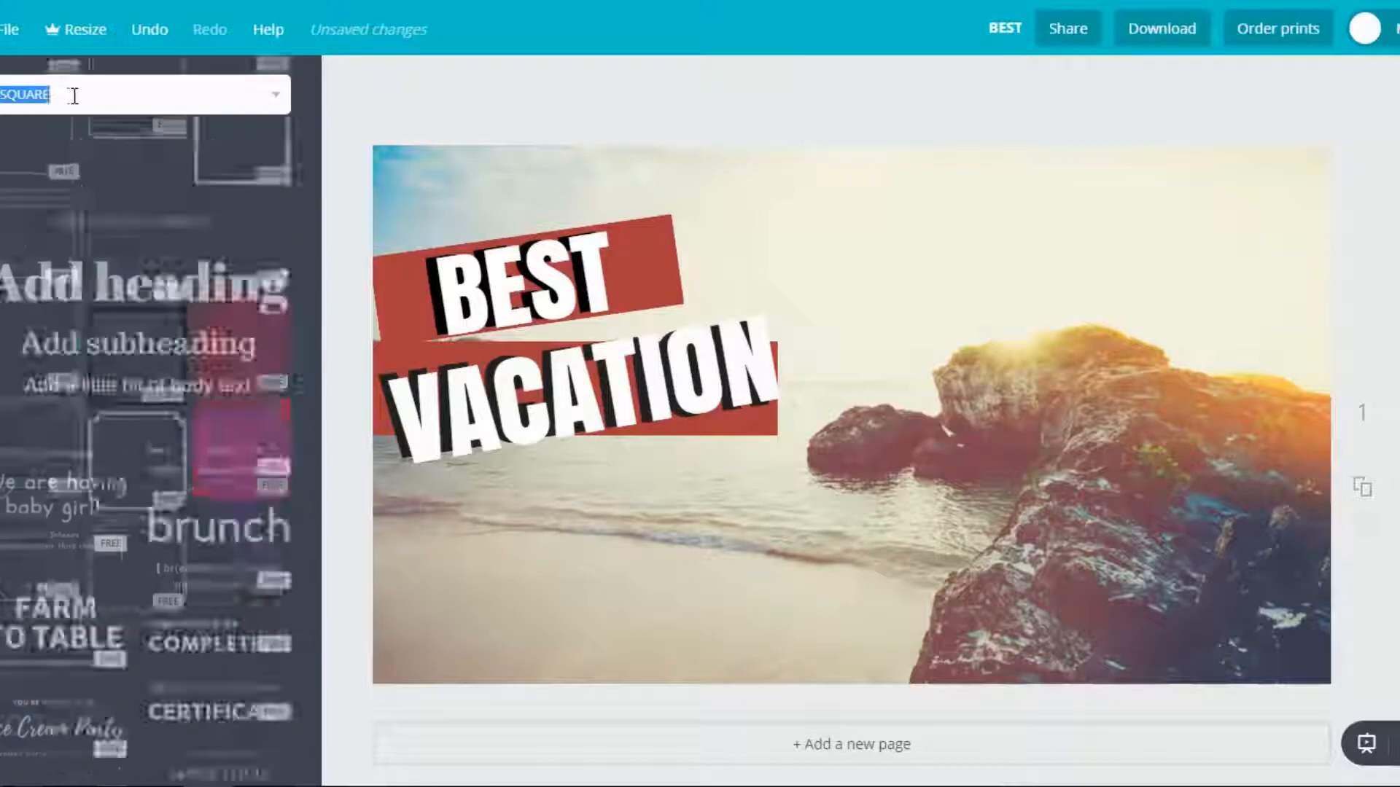
click(241, 492)
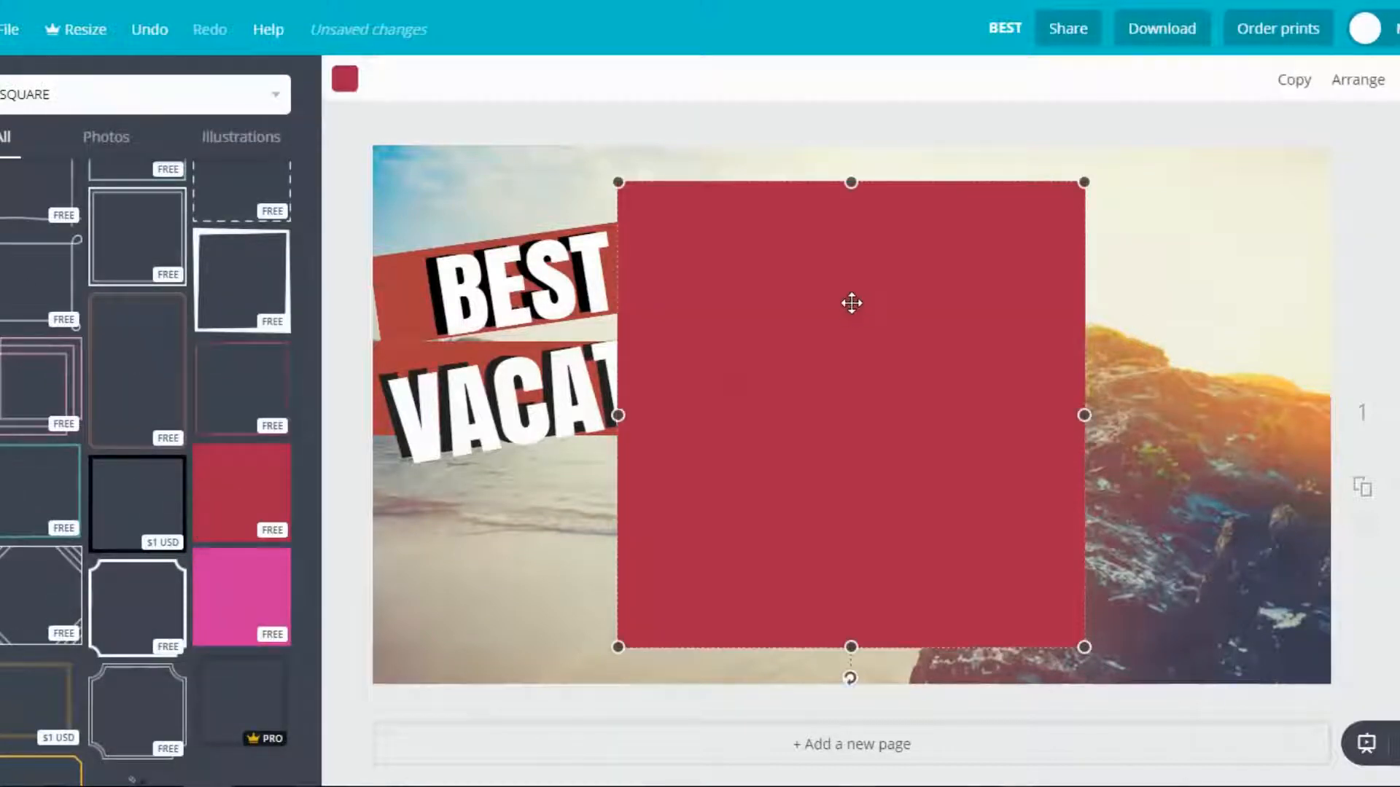
click(345, 81)
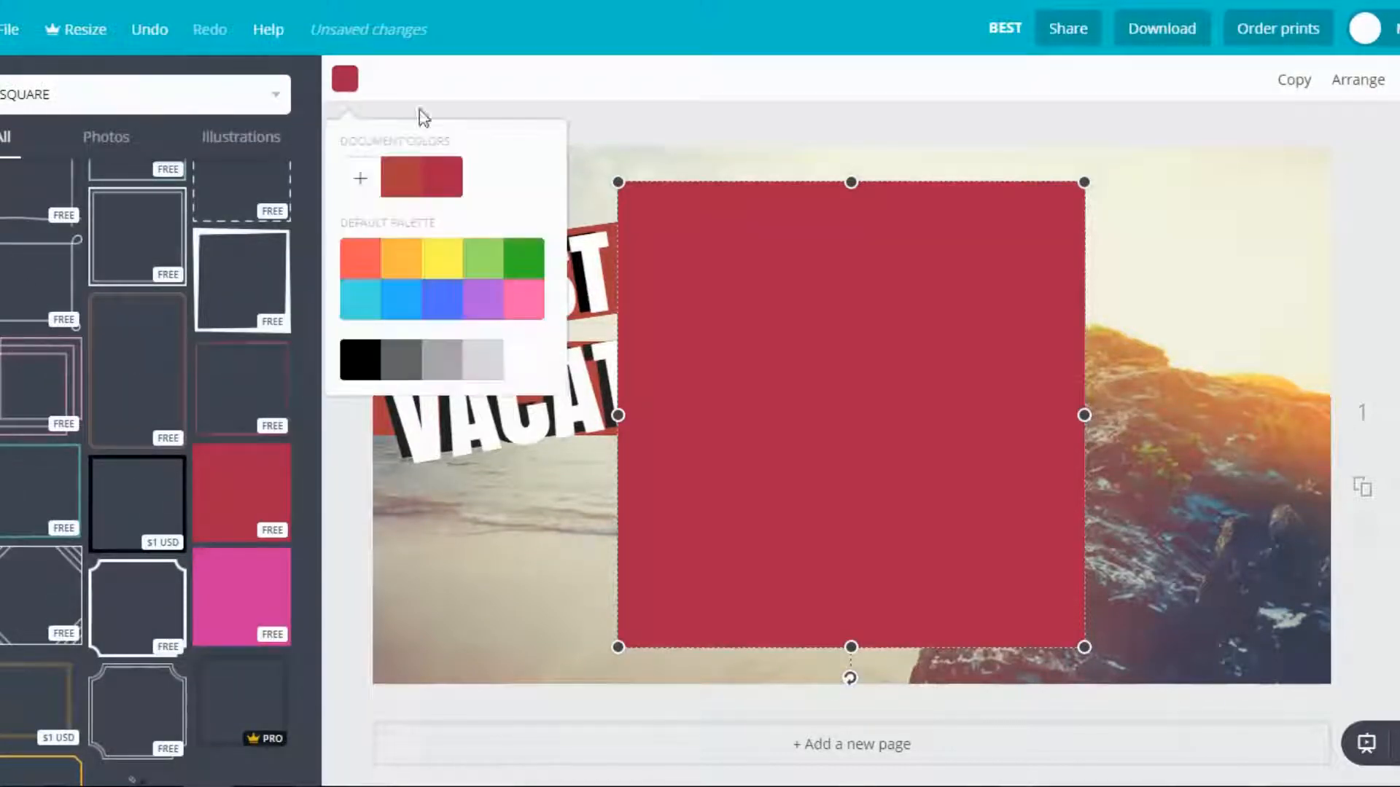
click(401, 185)
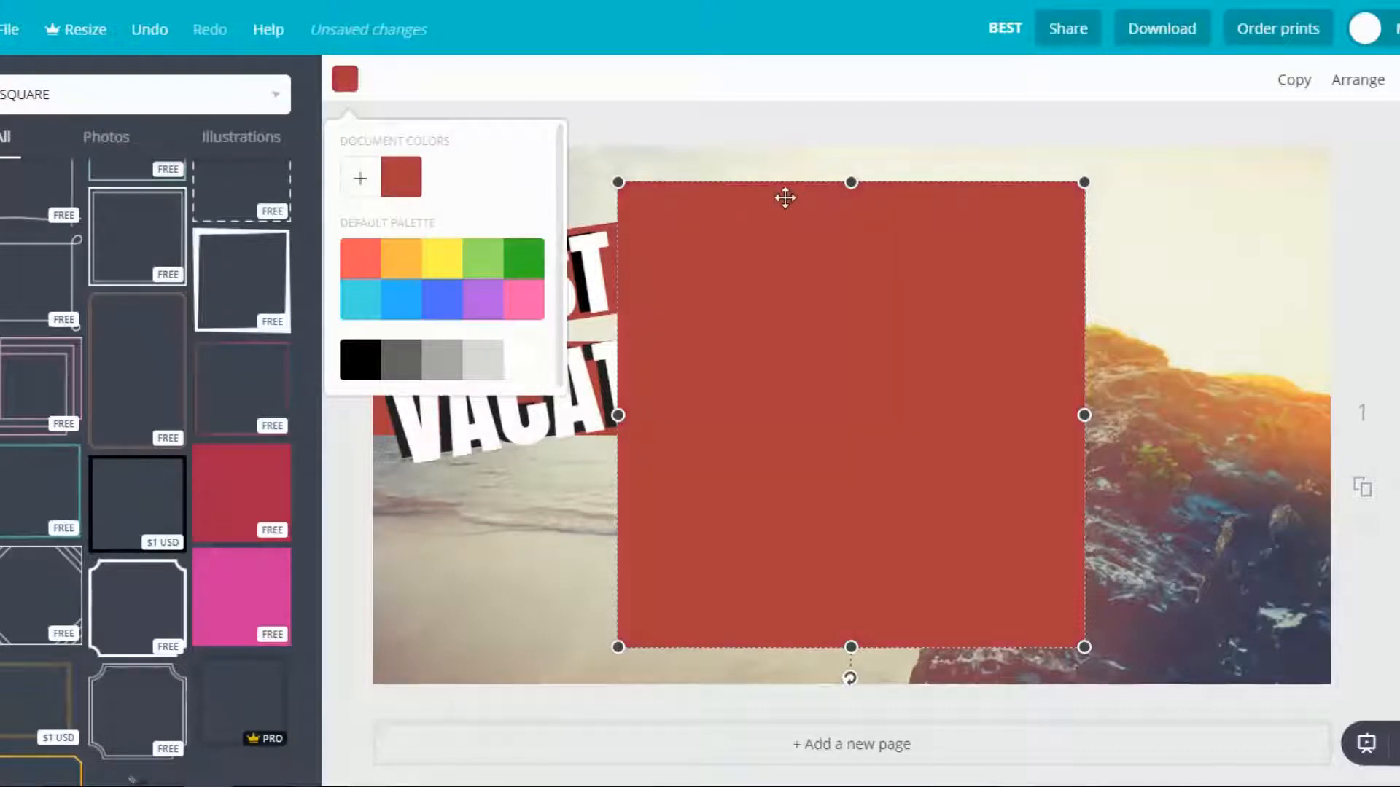
Shrink the new red square into a short bar, place it beneath VACATION and tilt it to match the heading.
drag(853, 184, 872, 512)
drag(743, 559, 528, 500)
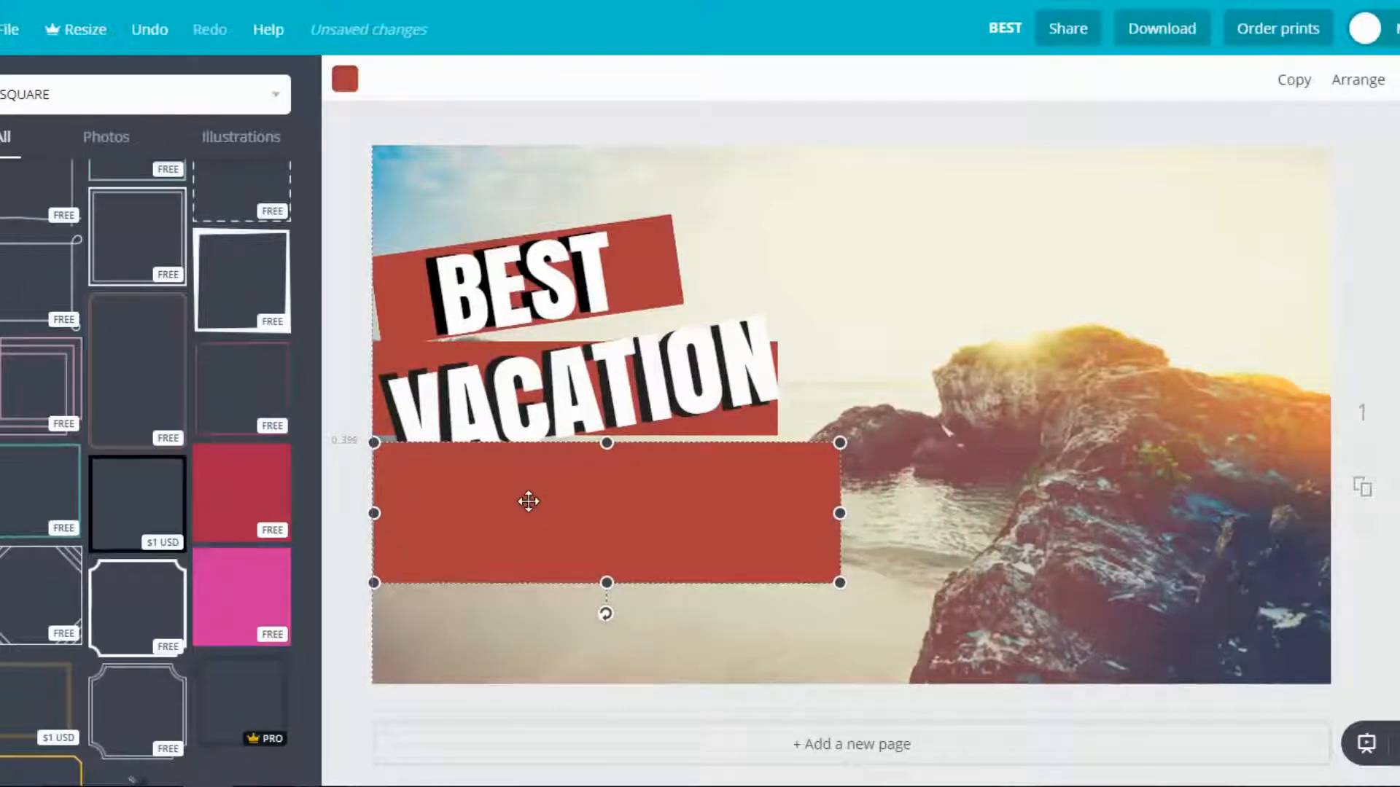
drag(607, 584, 606, 525)
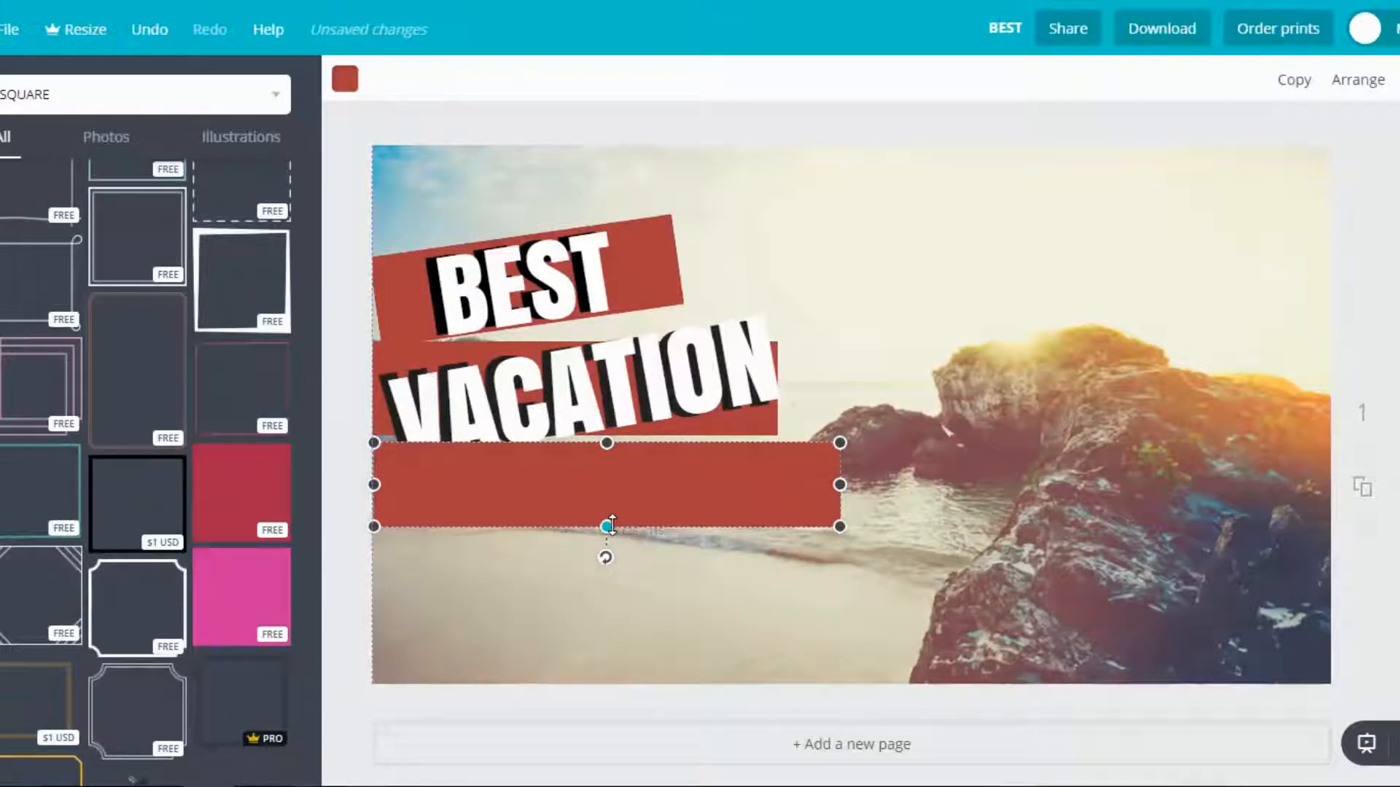
drag(836, 485, 647, 484)
drag(496, 473, 573, 476)
drag(586, 560, 599, 566)
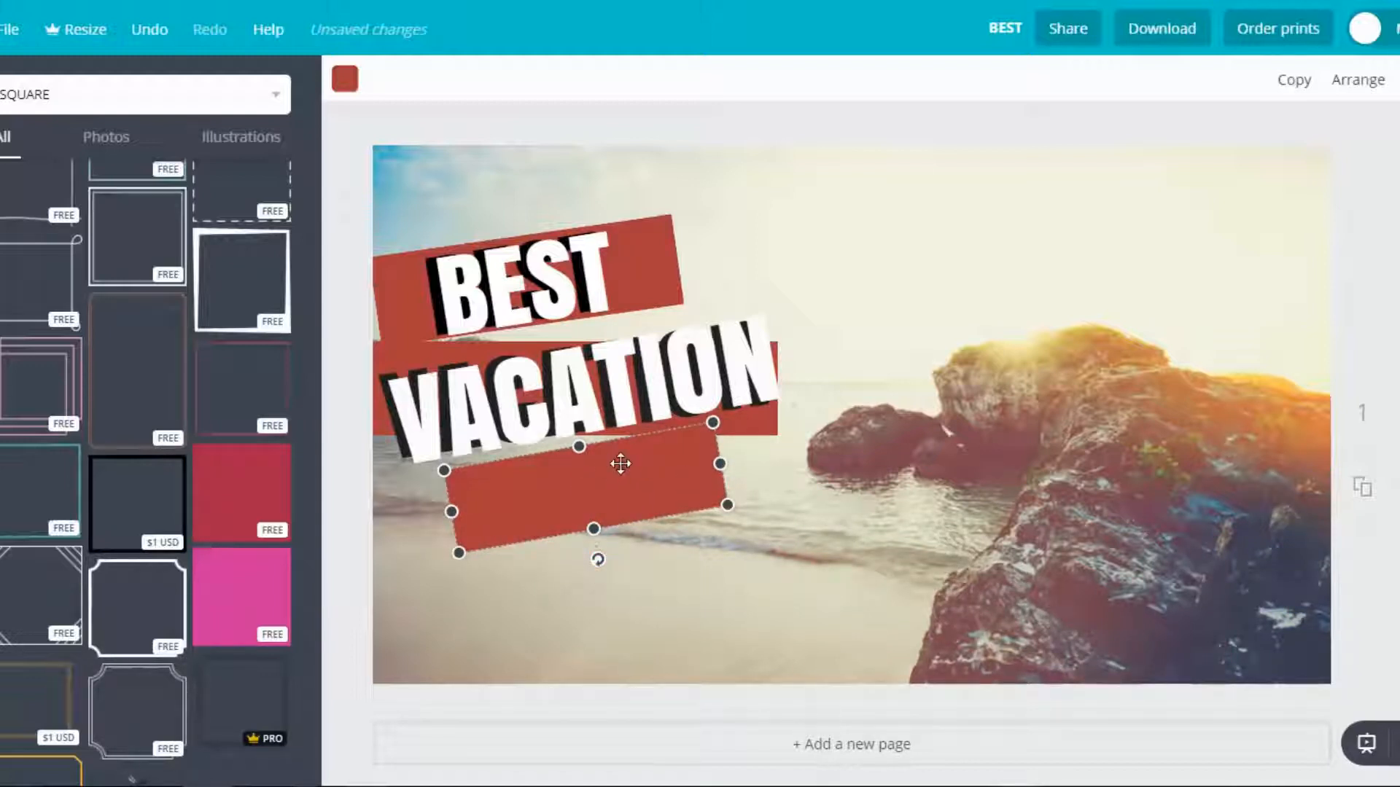
click(1394, 584)
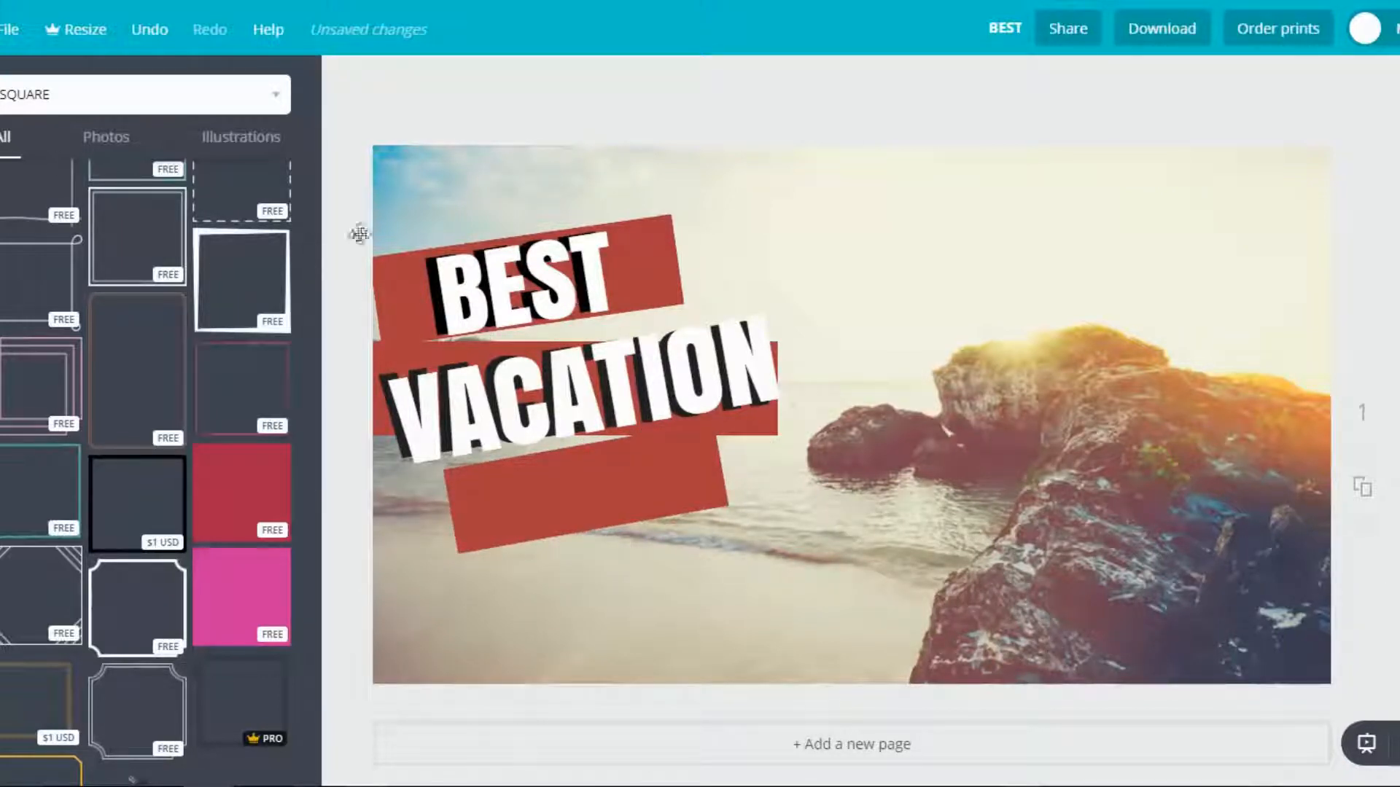
Duplicate the white VACATION heading, move the copy down over the third bar and change its text to EVER.
click(2, 321)
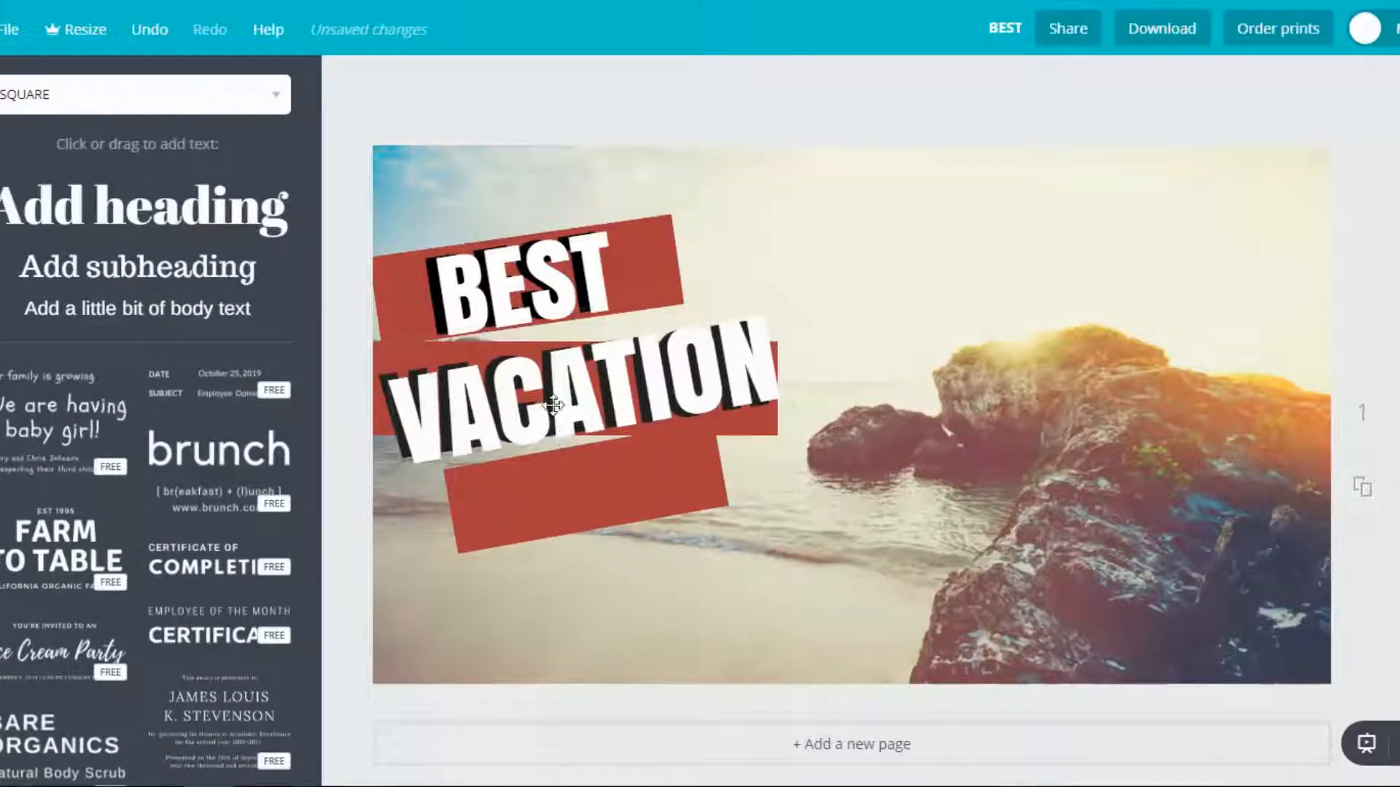
click(576, 412)
click(1295, 79)
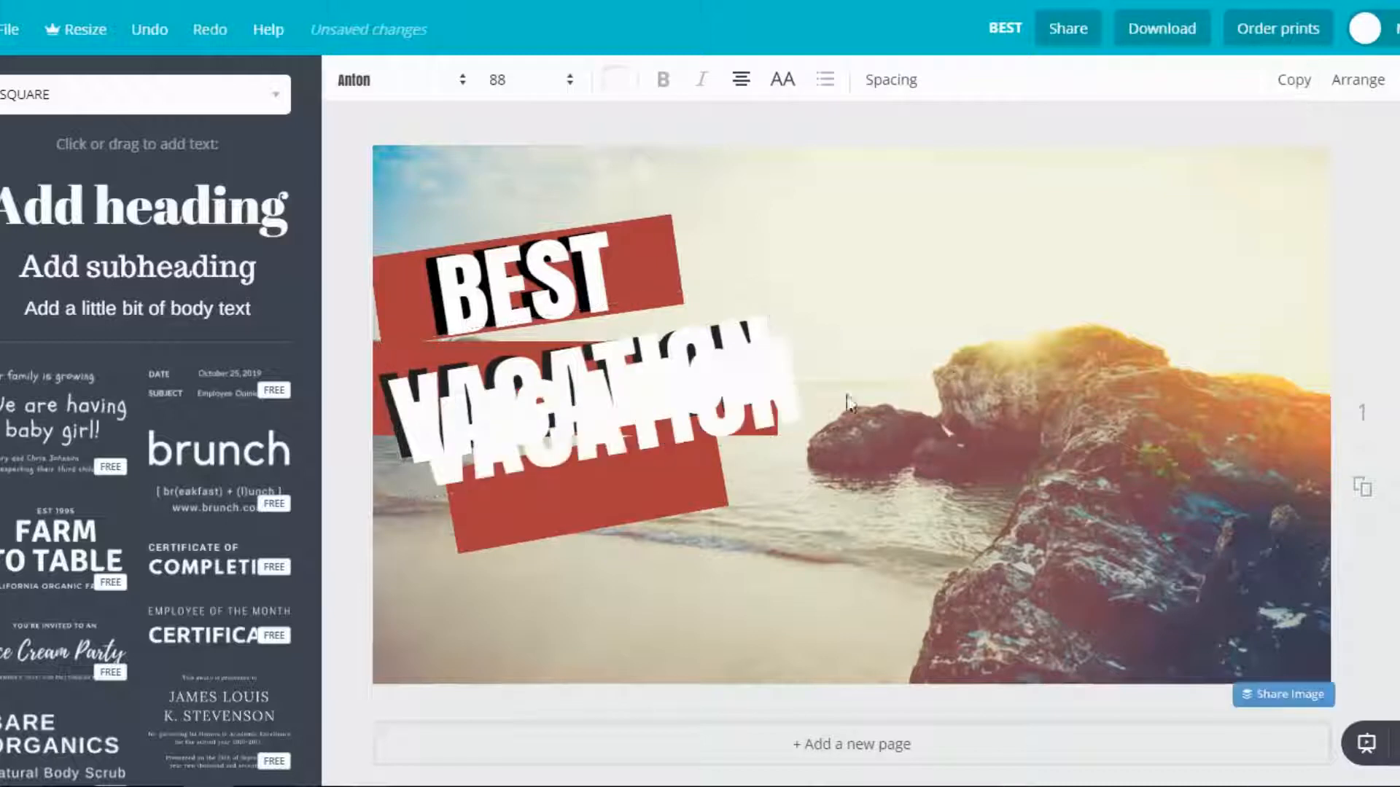
drag(703, 430, 731, 501)
drag(817, 487, 468, 503)
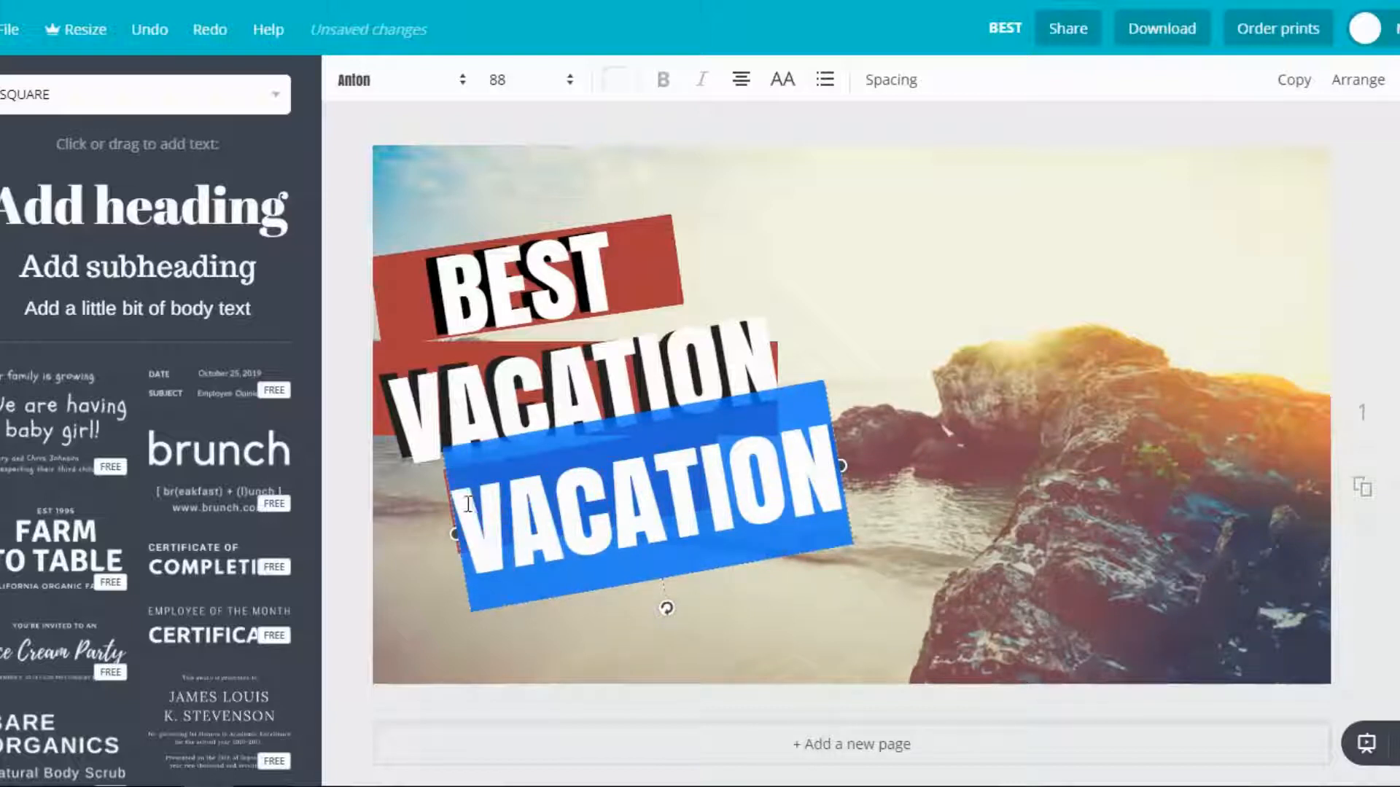
text(EVAH)
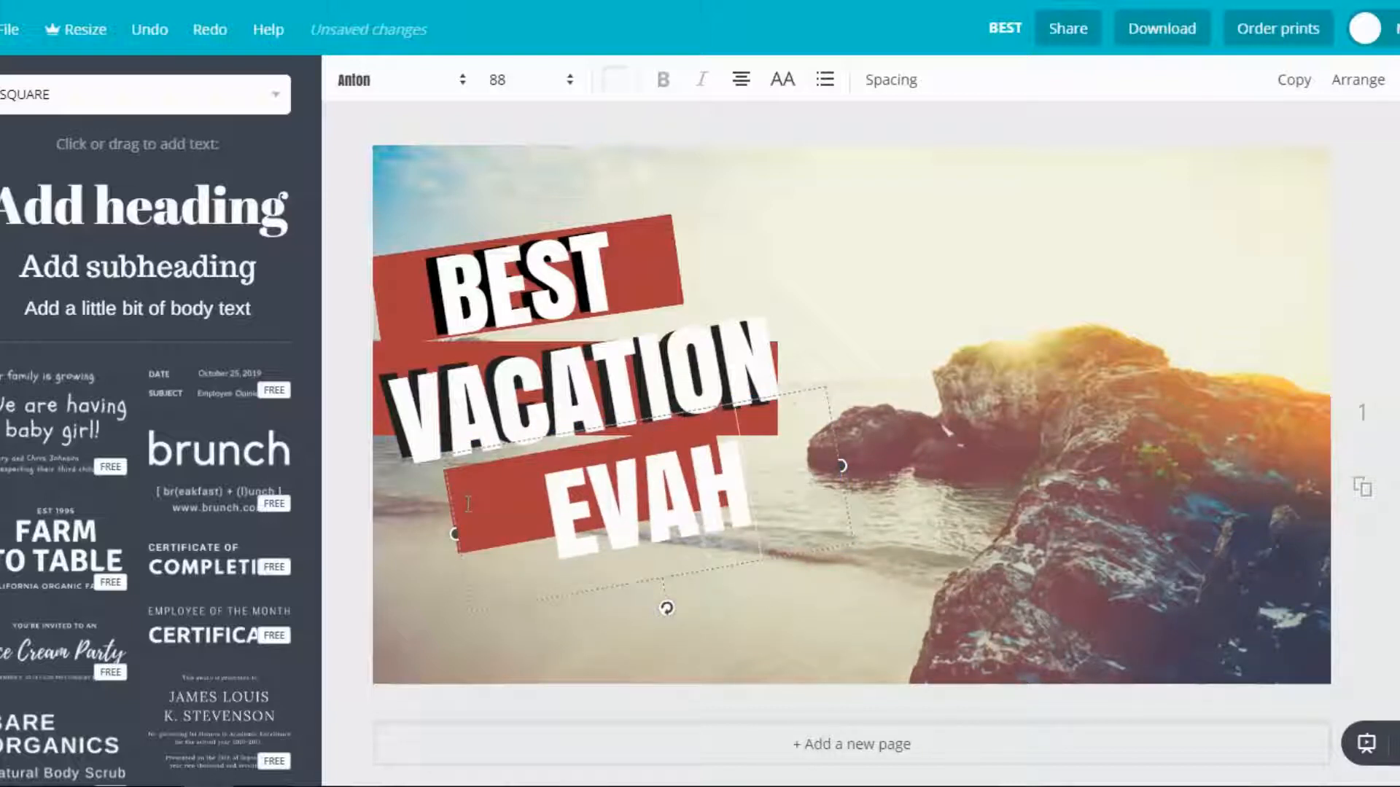
key(BackSpace)
key(BackSpace)
text(ER)
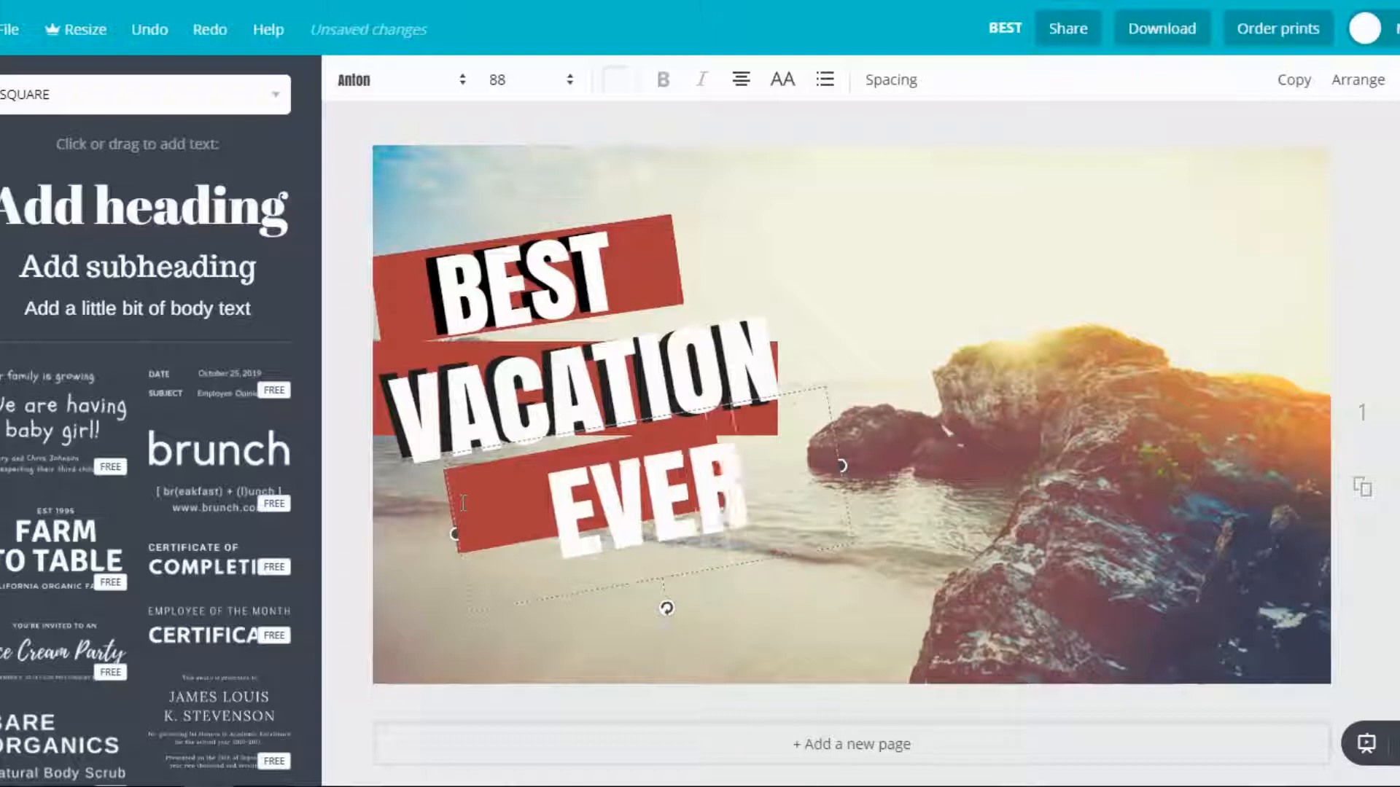
Colour the EVER heading black and position it on the third red bar.
click(616, 78)
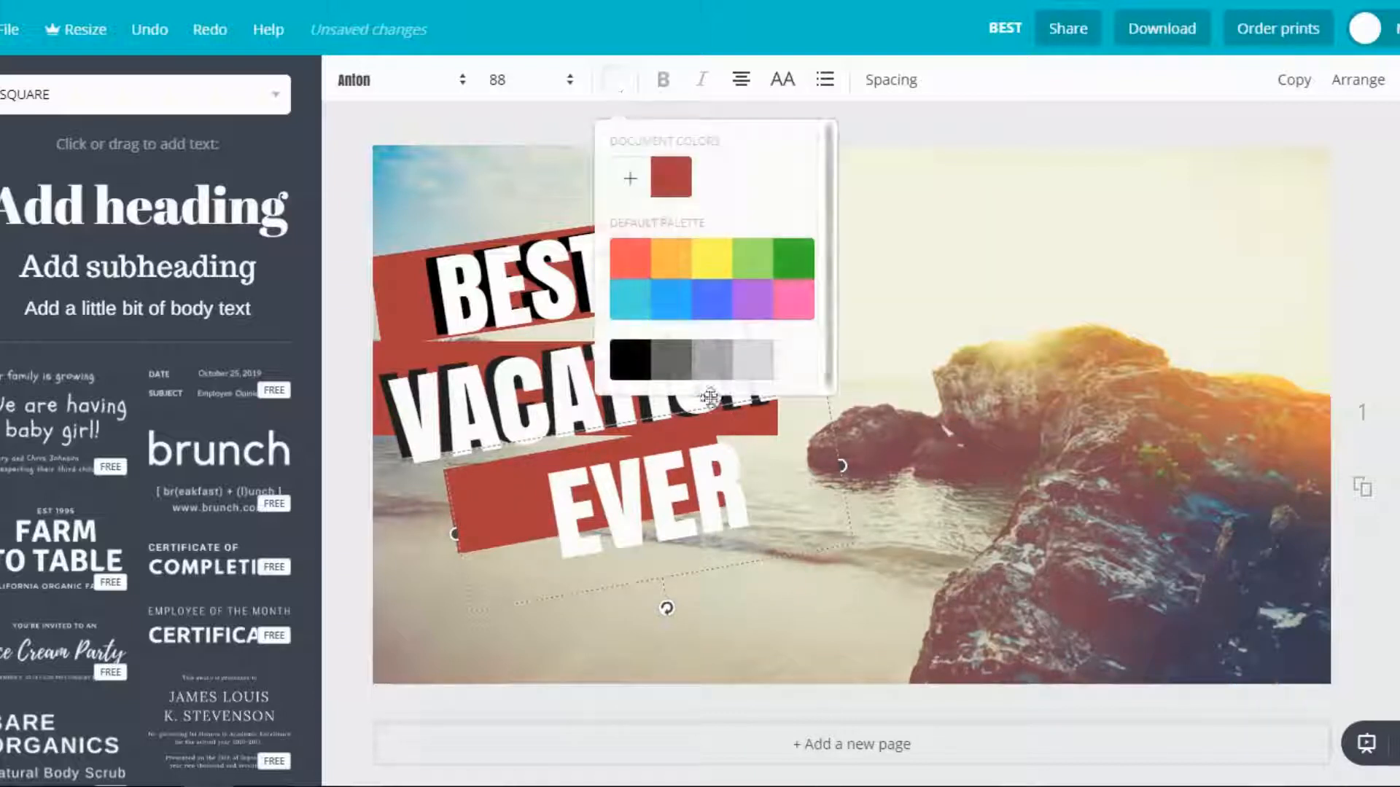
click(628, 359)
click(1392, 555)
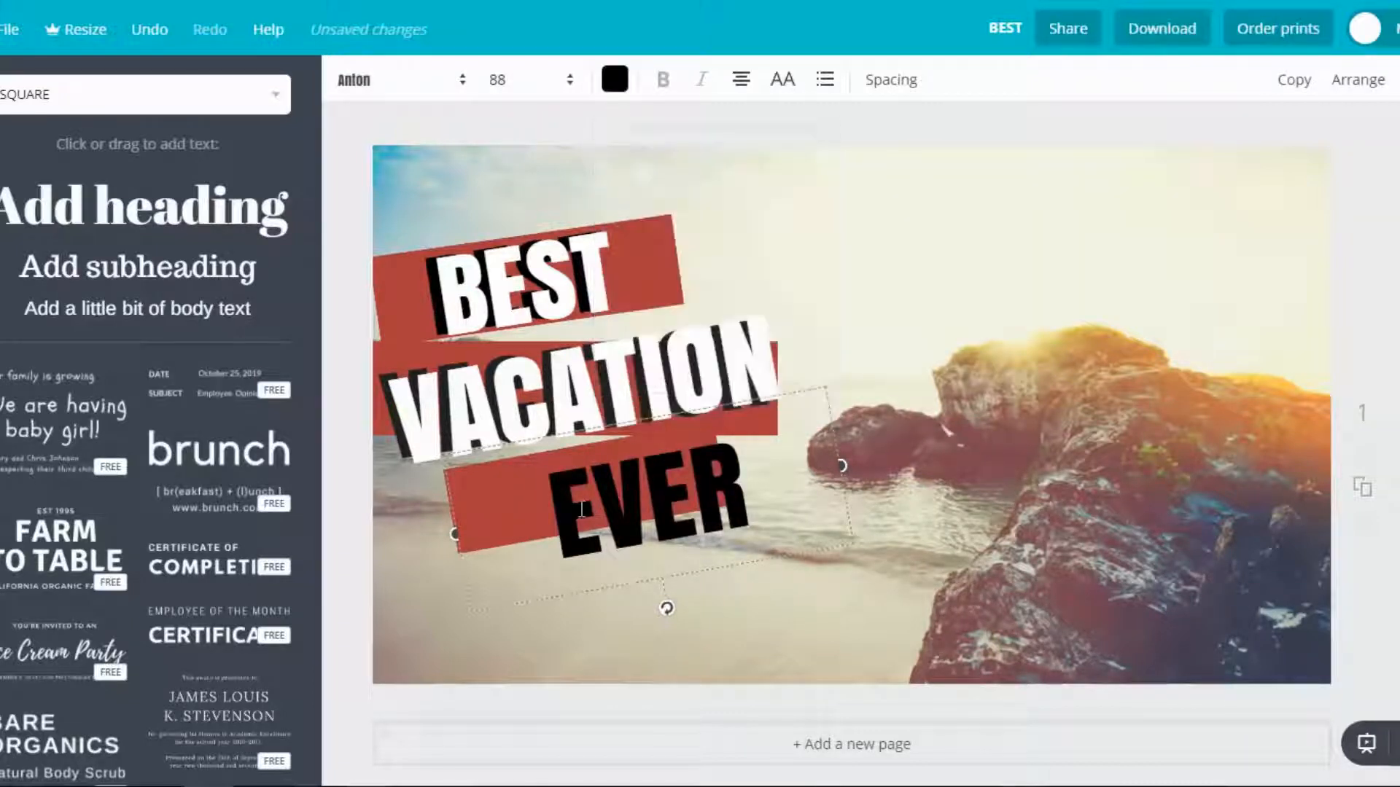
drag(693, 554, 597, 503)
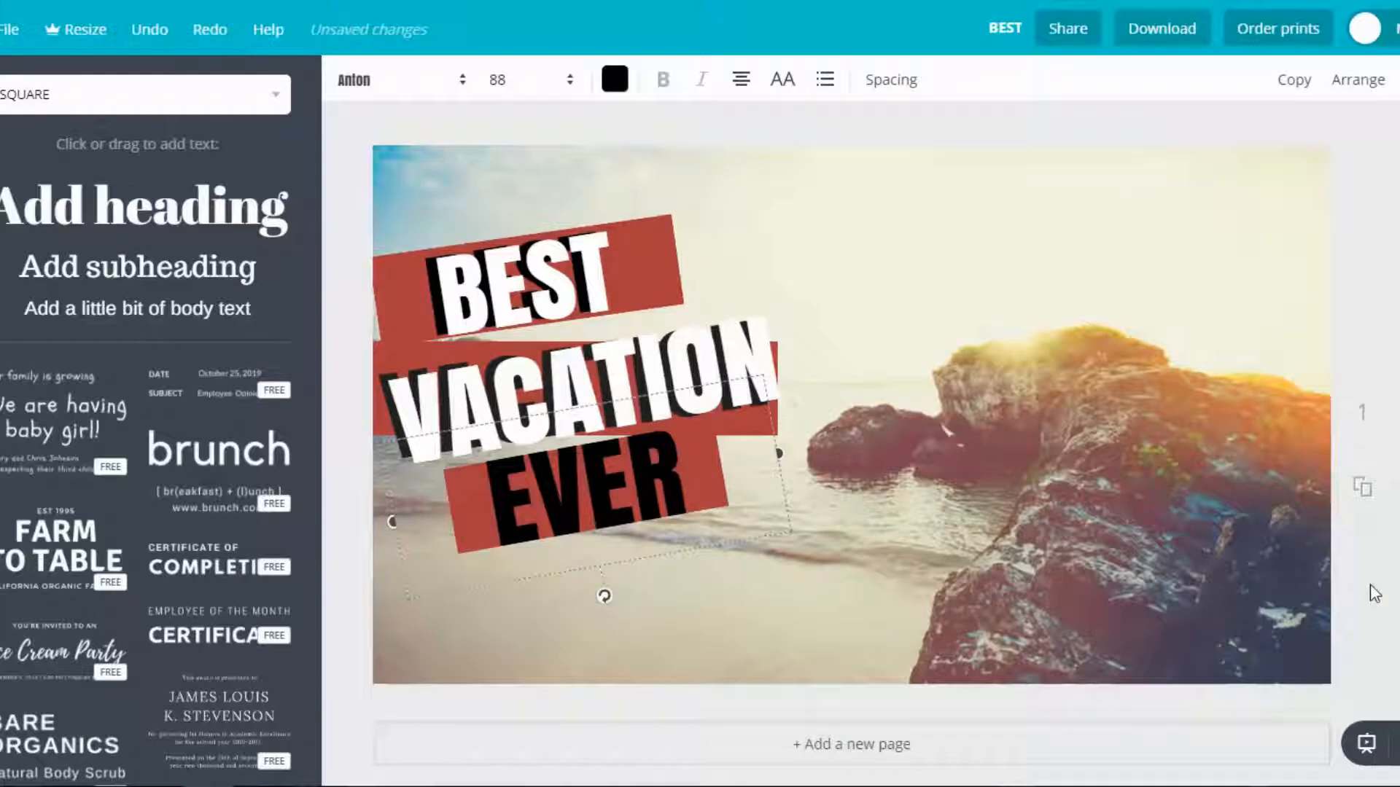
Move the EVER heading aside and extend the lowest red bar slightly downward.
drag(589, 492, 877, 503)
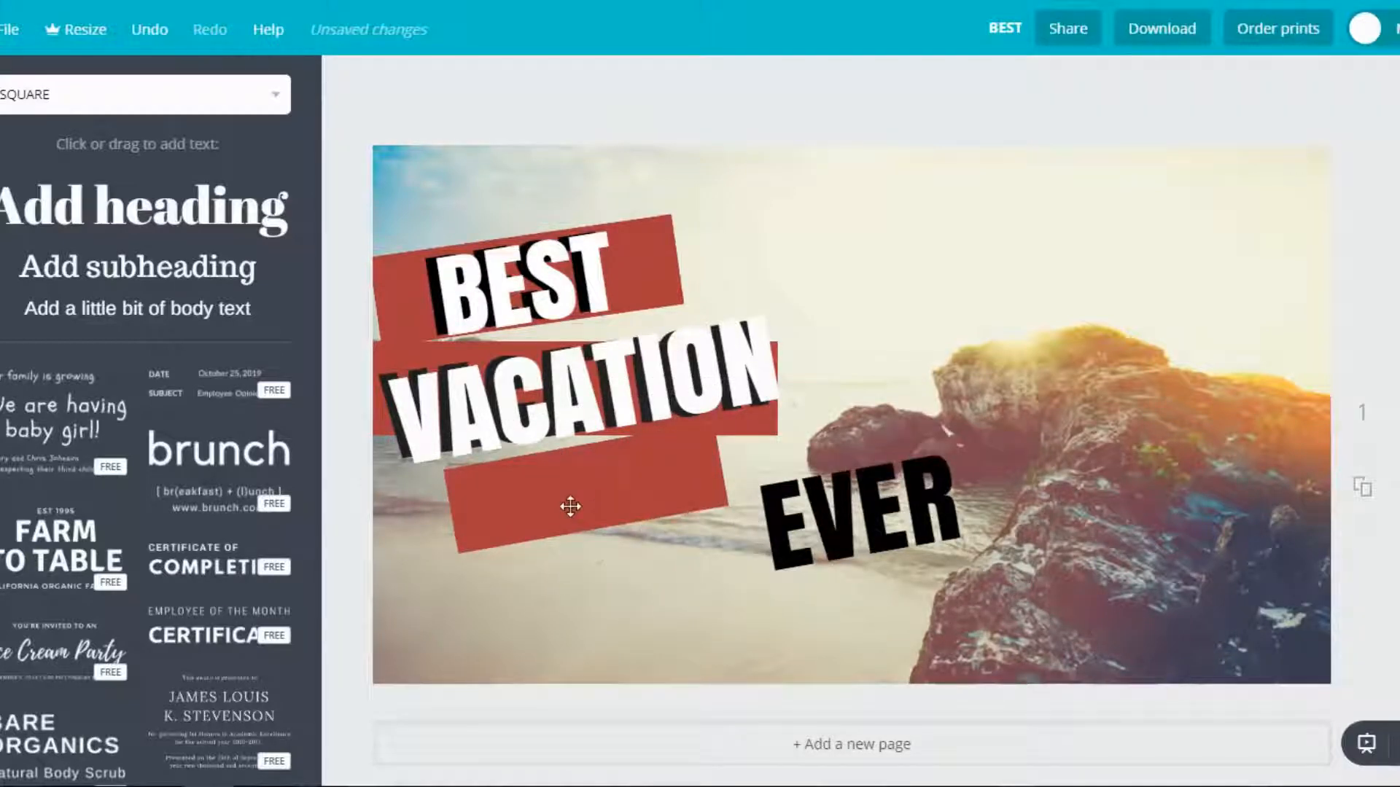
click(570, 506)
drag(595, 531, 599, 540)
Put the EVER heading back on the lowest red bar and rotate it to horizontal.
drag(846, 514, 611, 497)
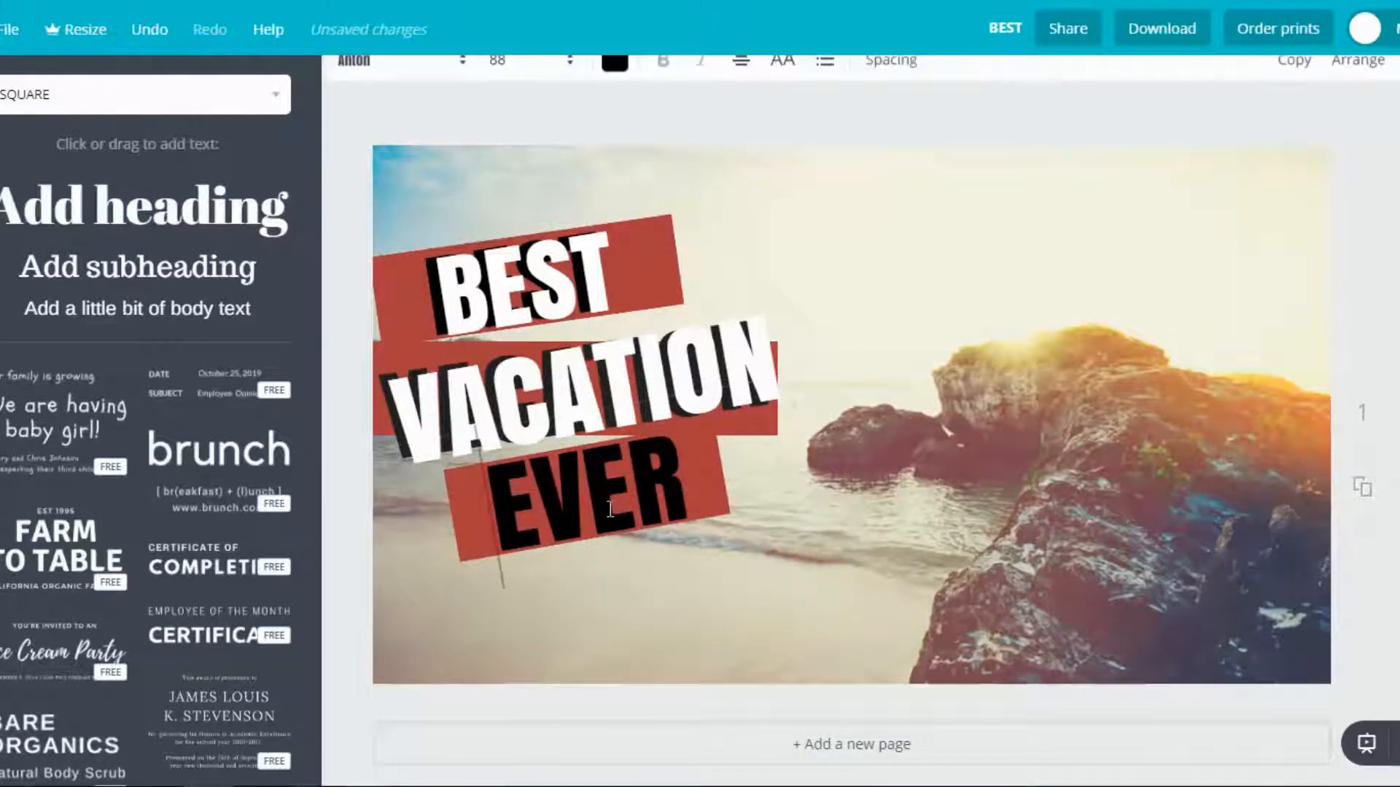
mouse_move(605, 603)
mouse_down()
mouse_move(628, 602)
mouse_move(586, 602)
mouse_up()
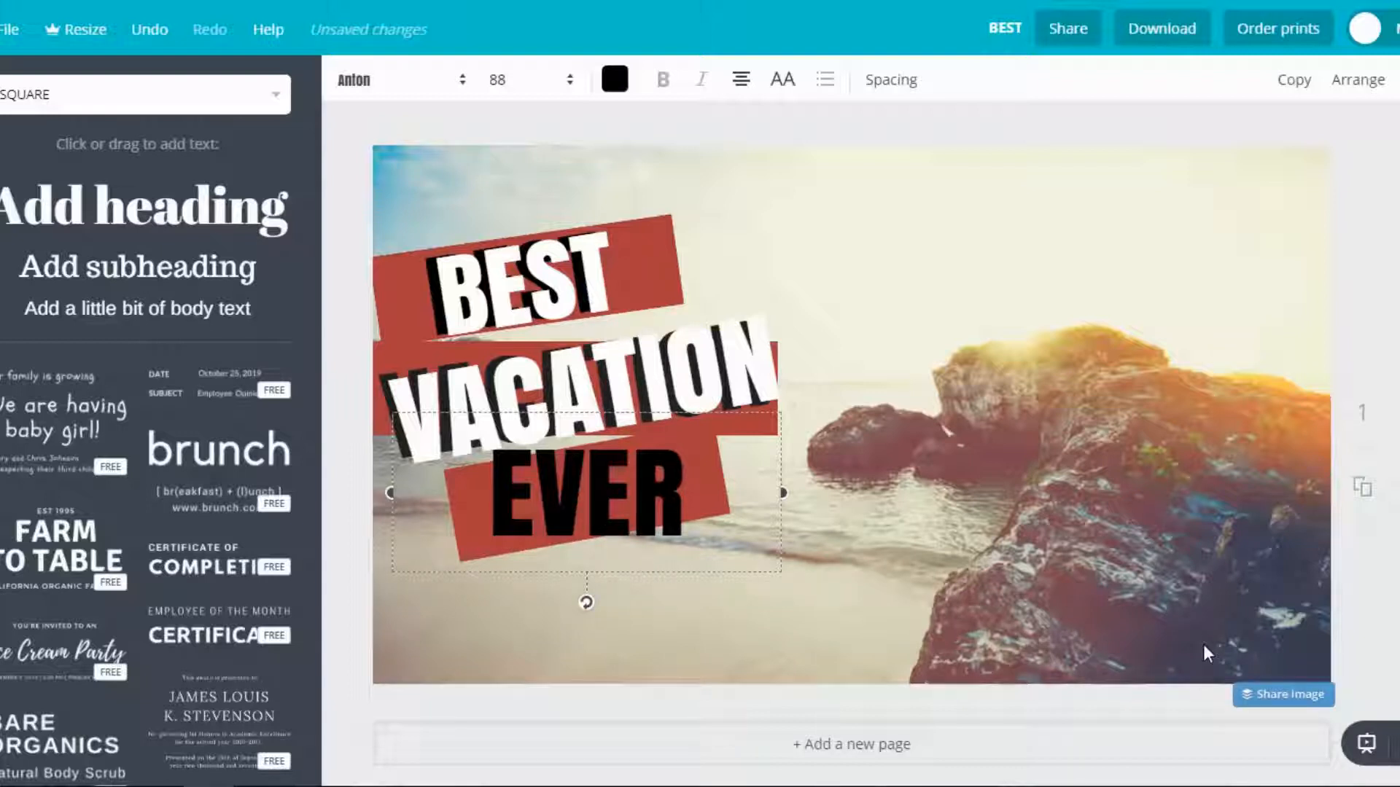
Tilt the black EVER heading to the slant of the lowest red bar and reposition it on that bar.
drag(625, 510, 623, 509)
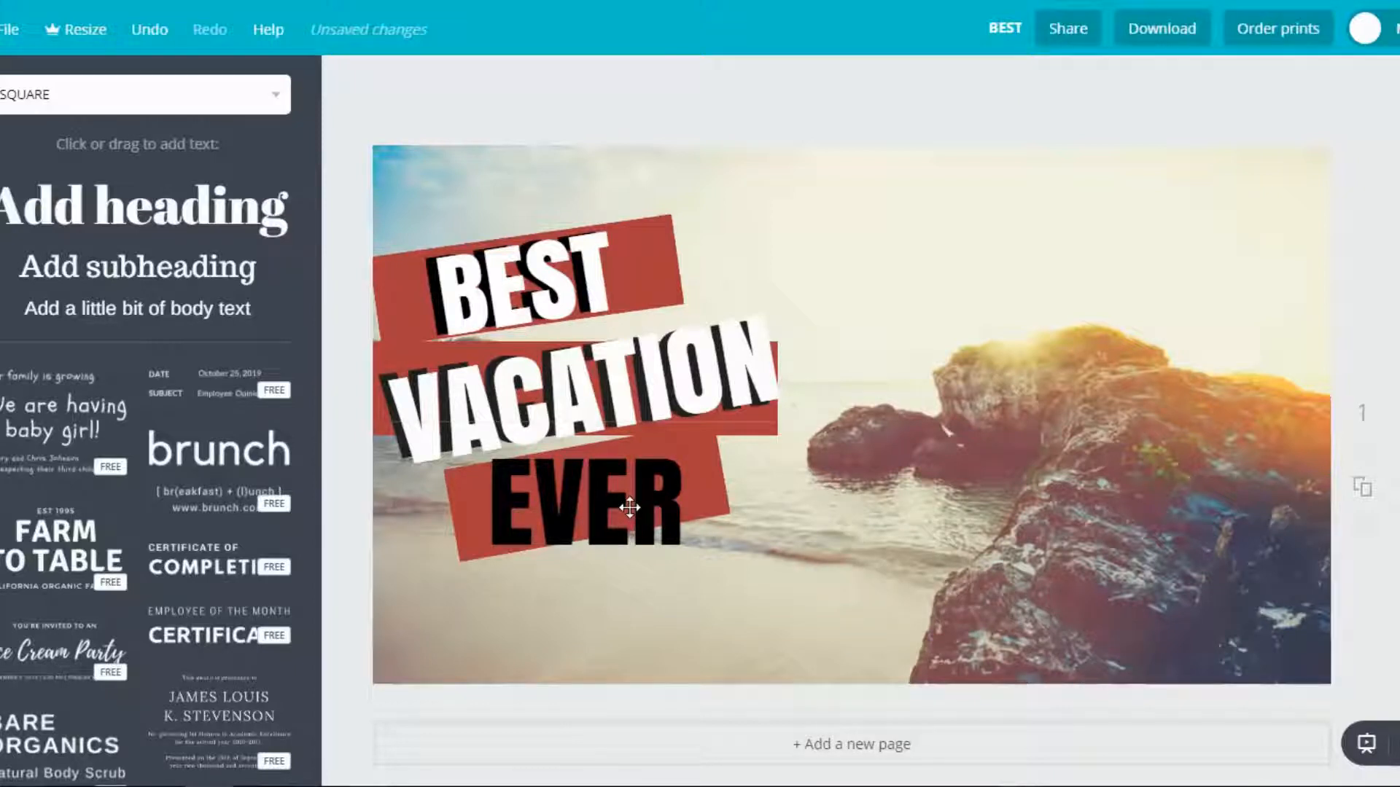
click(629, 508)
drag(588, 616, 606, 609)
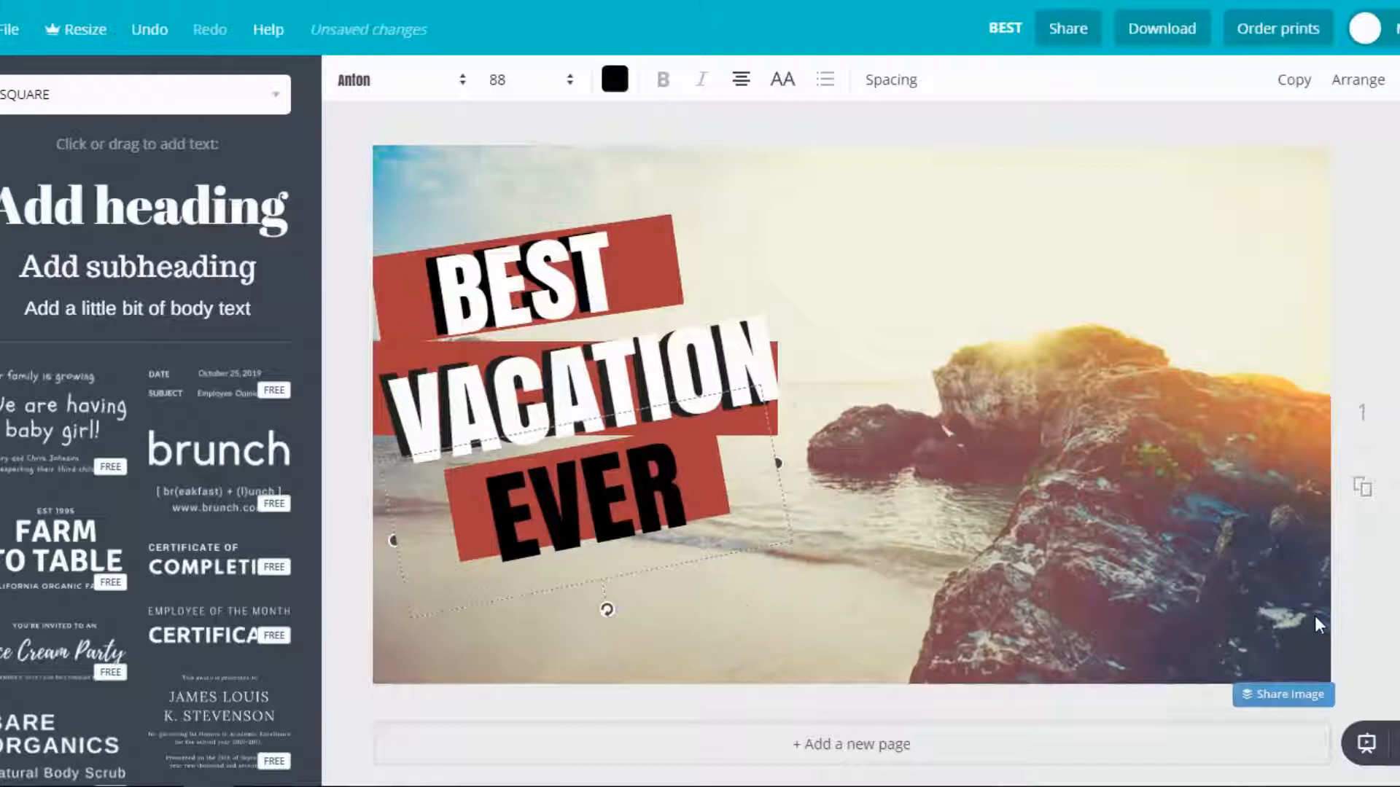
mouse_move(610, 496)
mouse_down()
mouse_move(581, 496)
mouse_move(628, 484)
mouse_up()
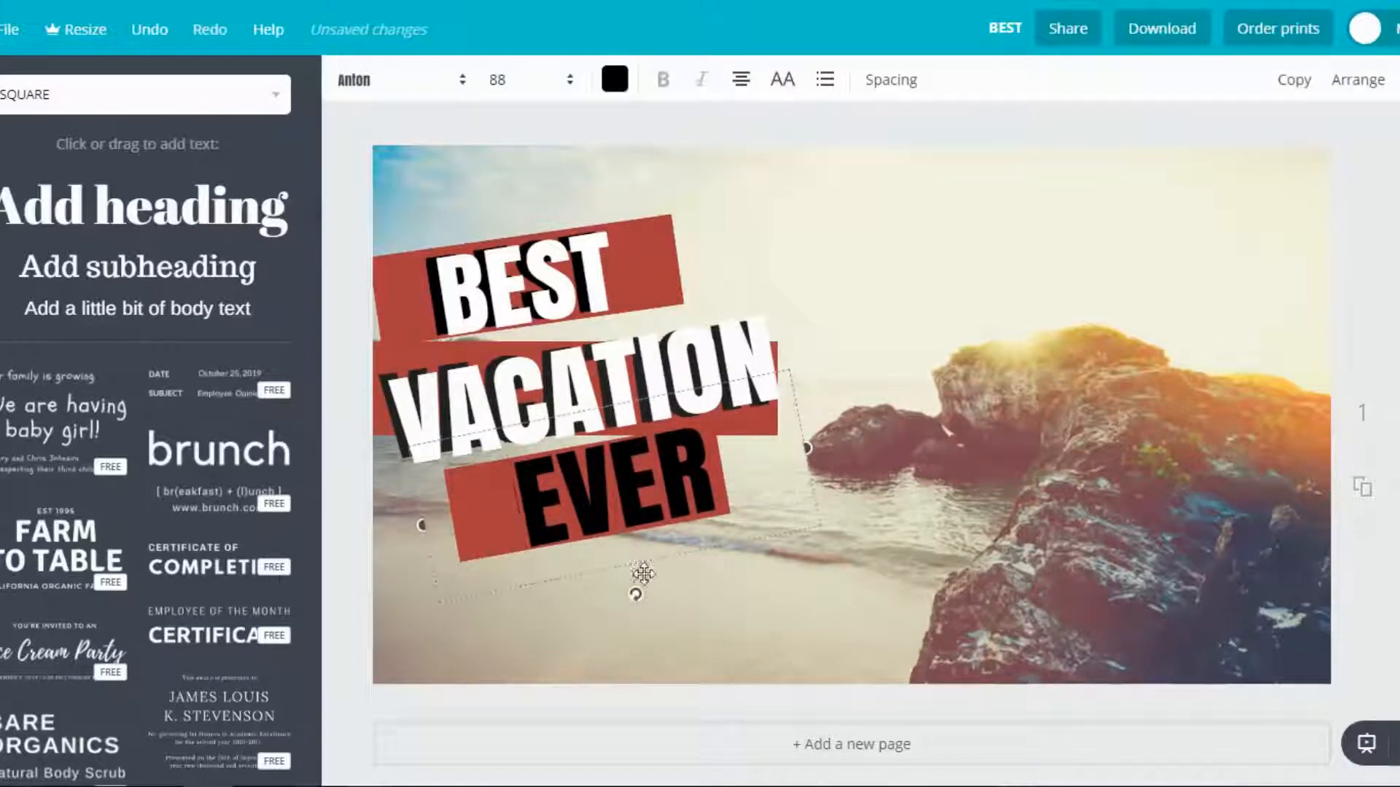
drag(639, 599, 645, 595)
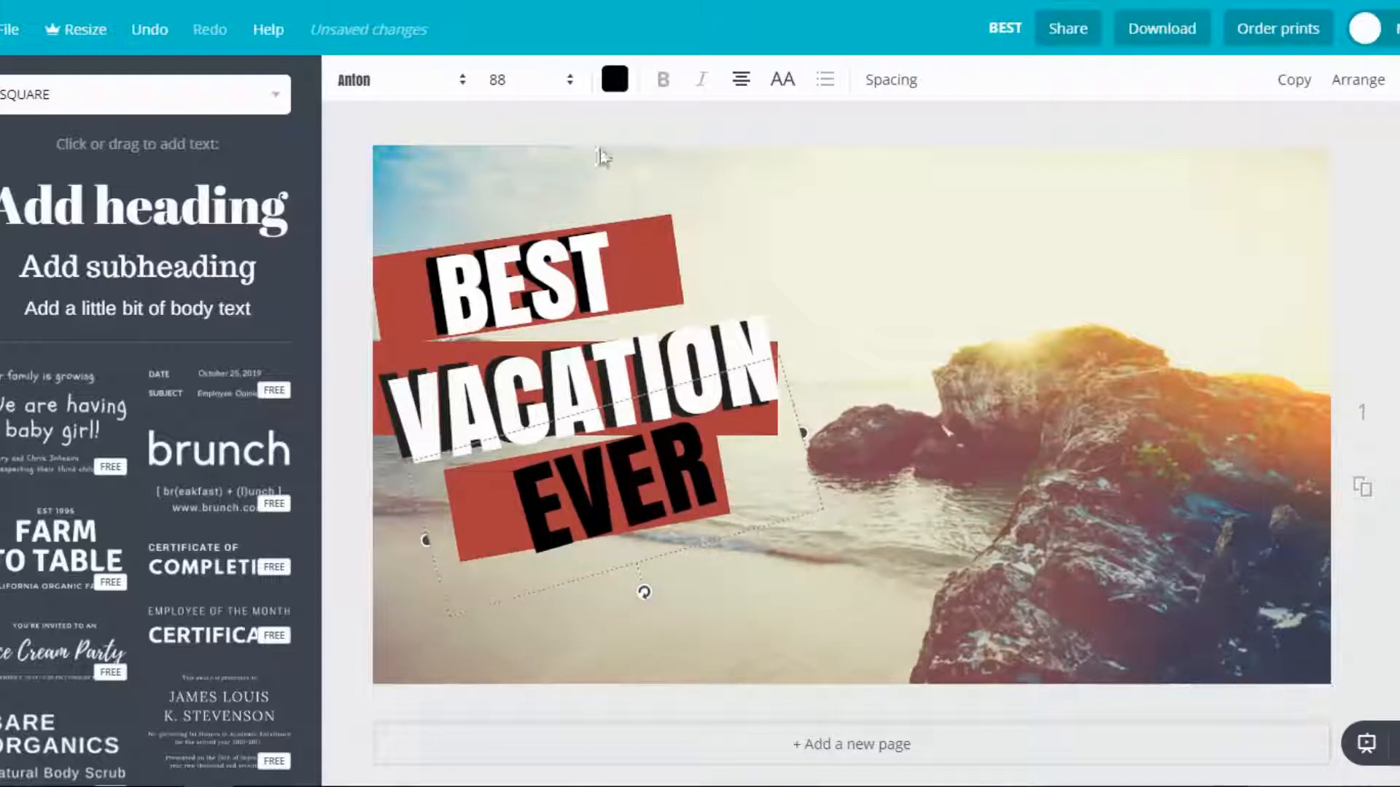
Duplicate the EVER heading, colour the copy white and offset it slightly over the black one to form a drop shadow.
click(1288, 82)
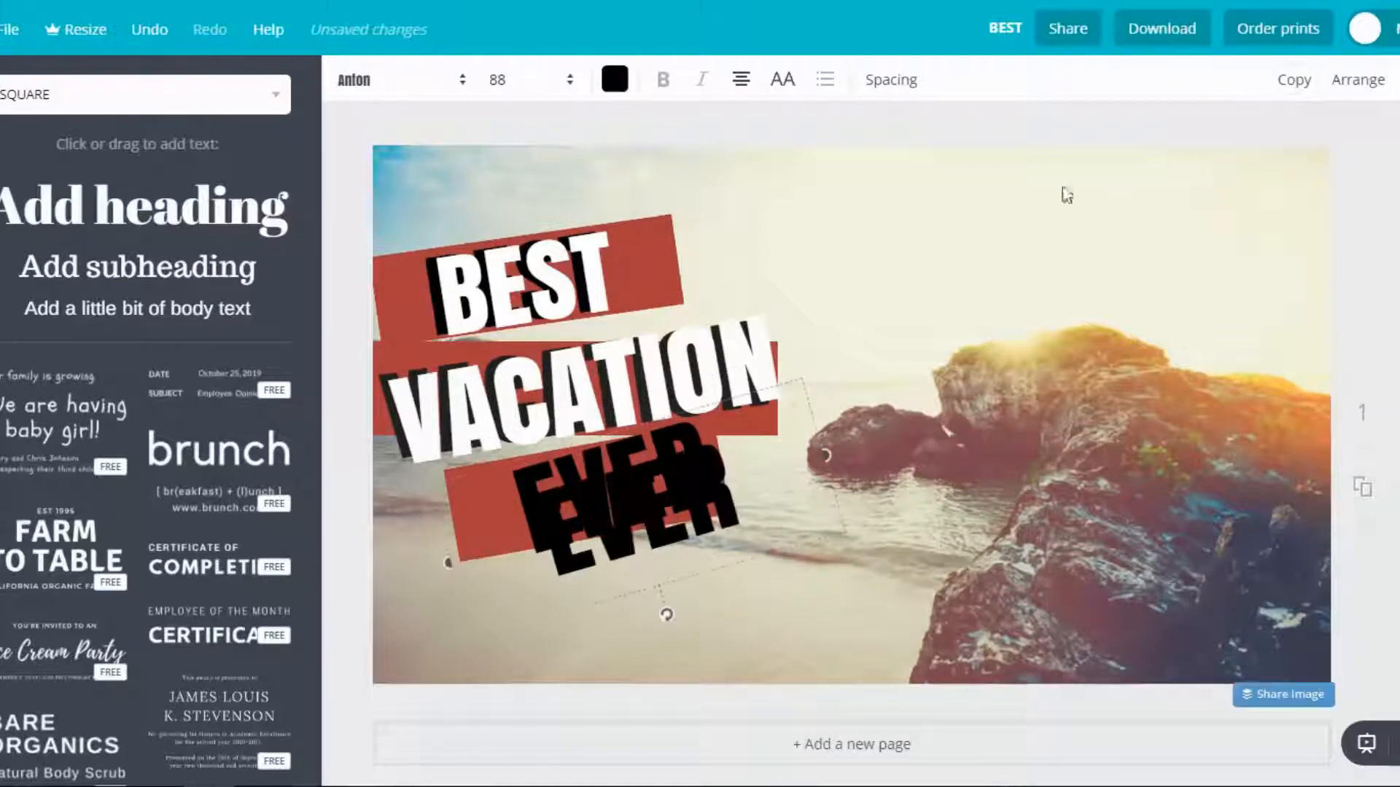
click(619, 86)
click(794, 361)
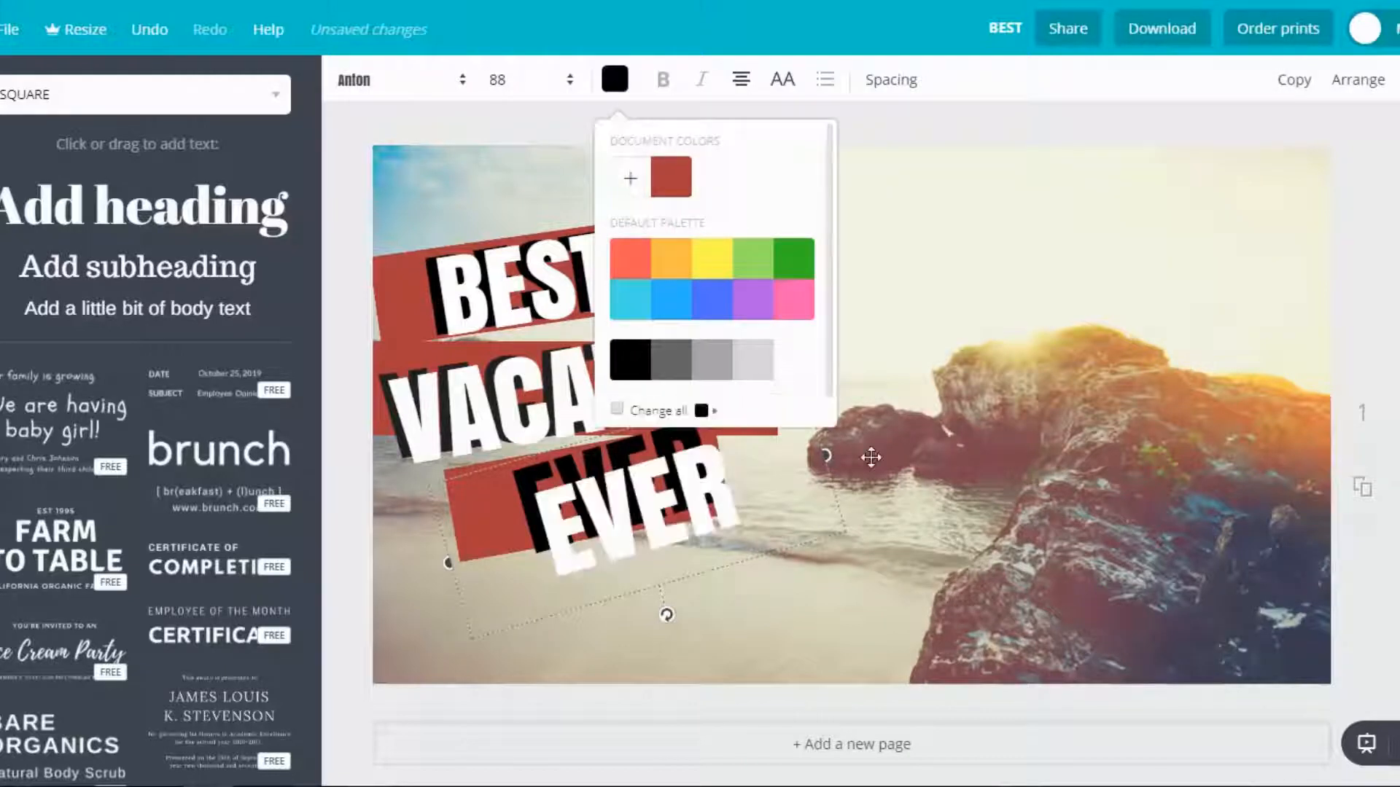
click(1362, 574)
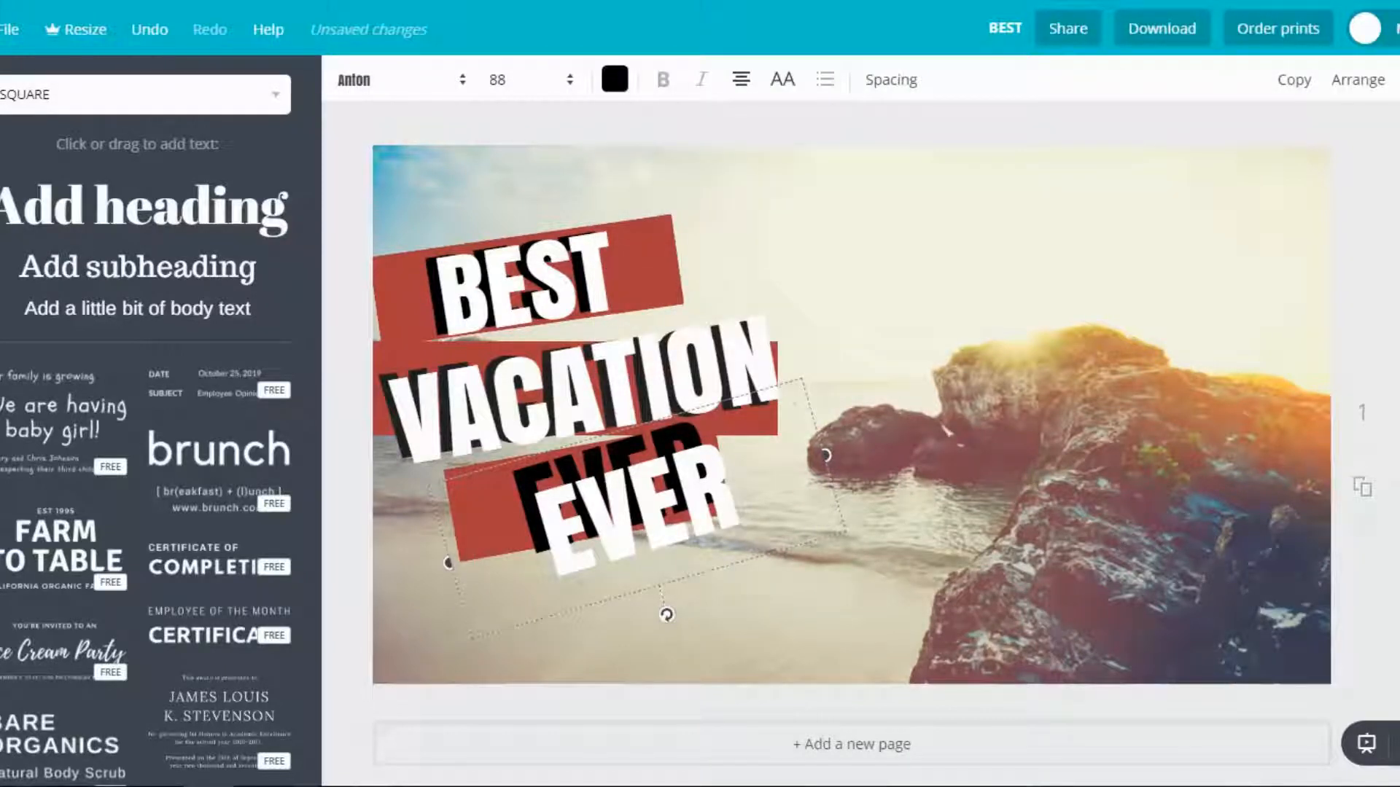
drag(674, 519, 669, 490)
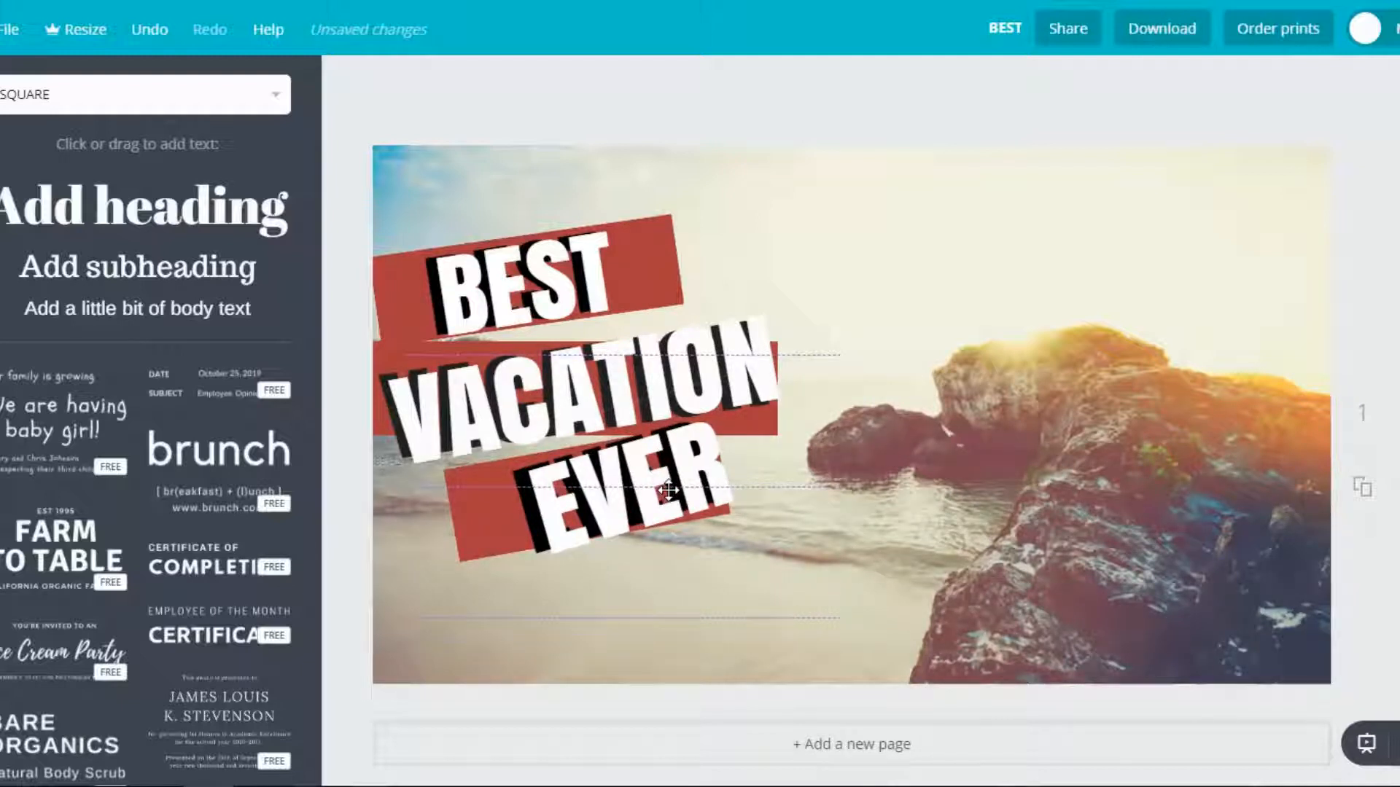
drag(668, 490, 669, 491)
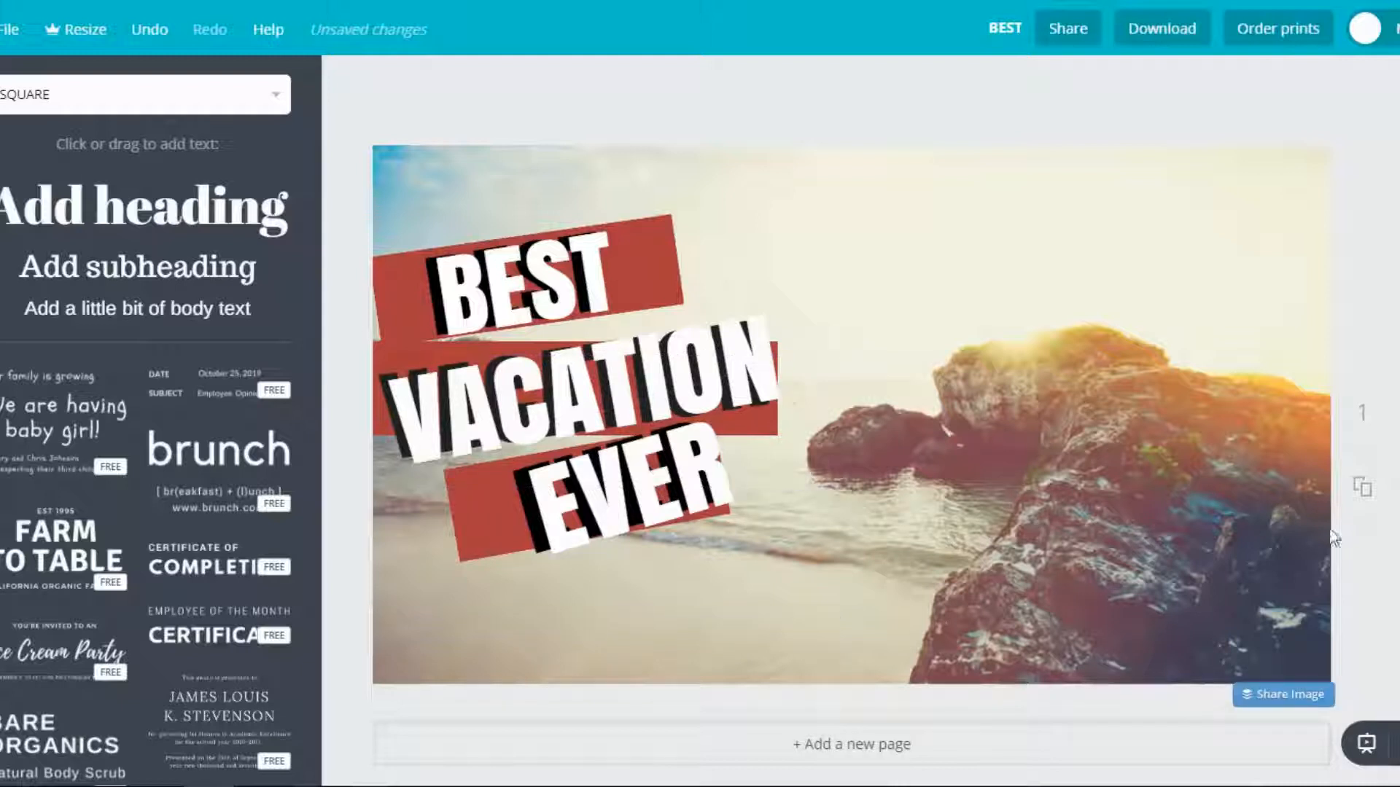
drag(613, 499, 608, 500)
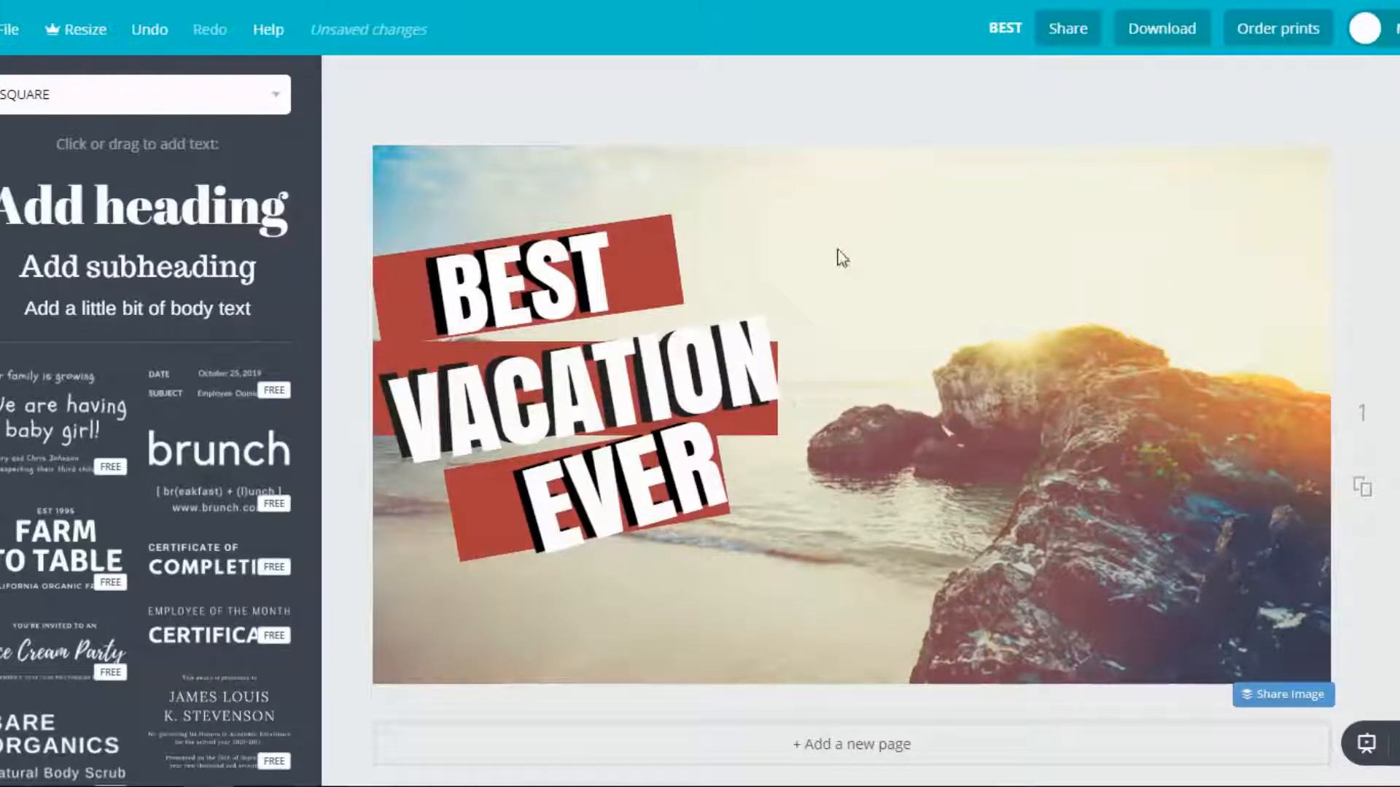
Delete the white and black copies of the VACATION and EVER headings.
click(611, 395)
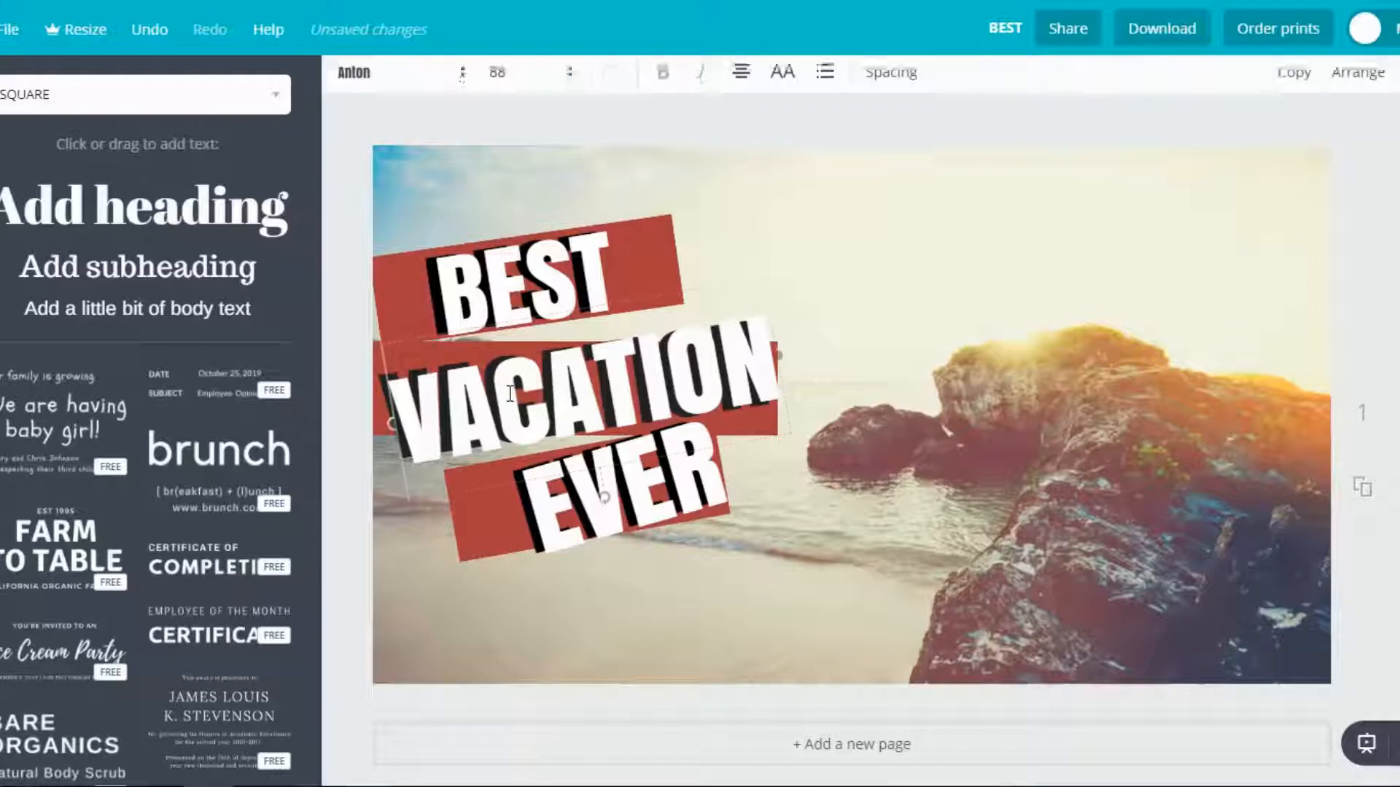
click(1370, 138)
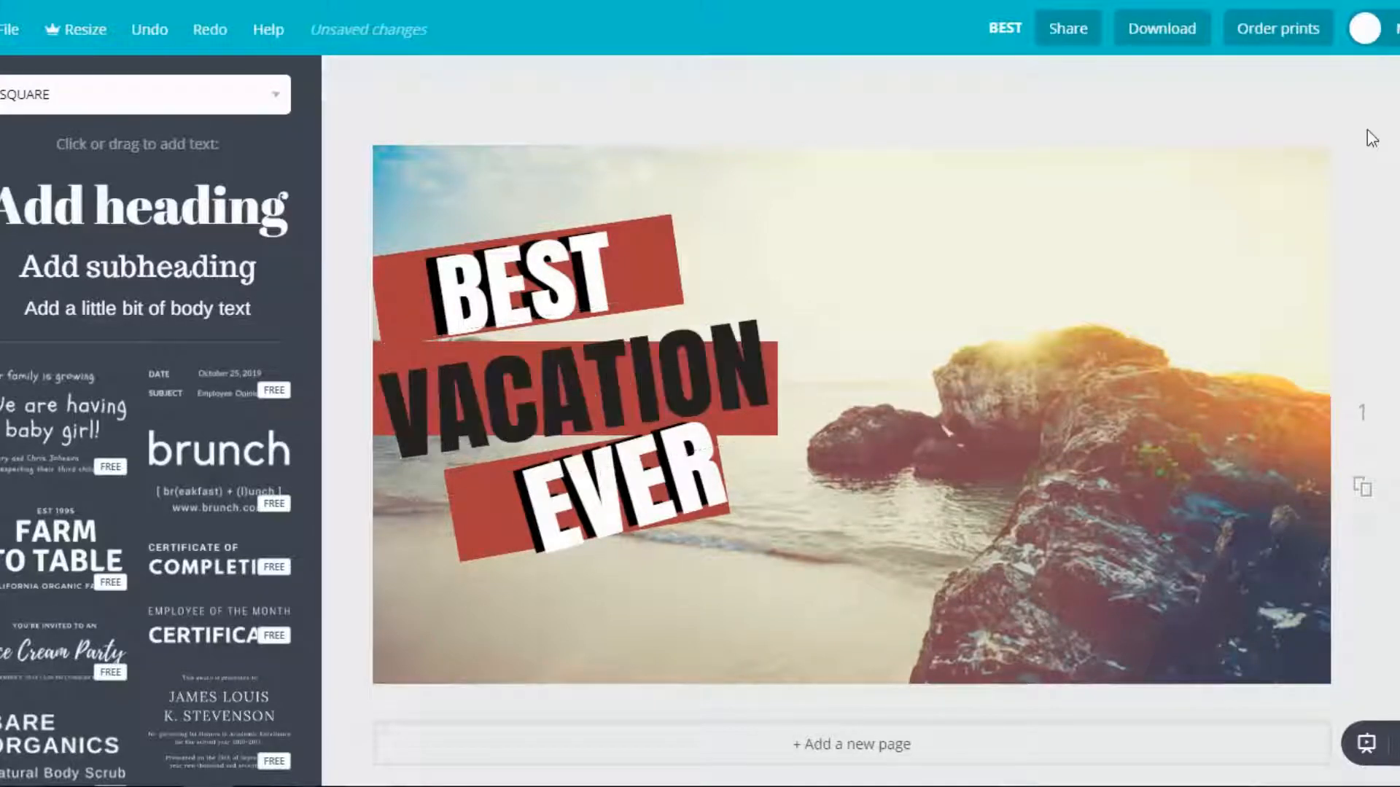
click(611, 394)
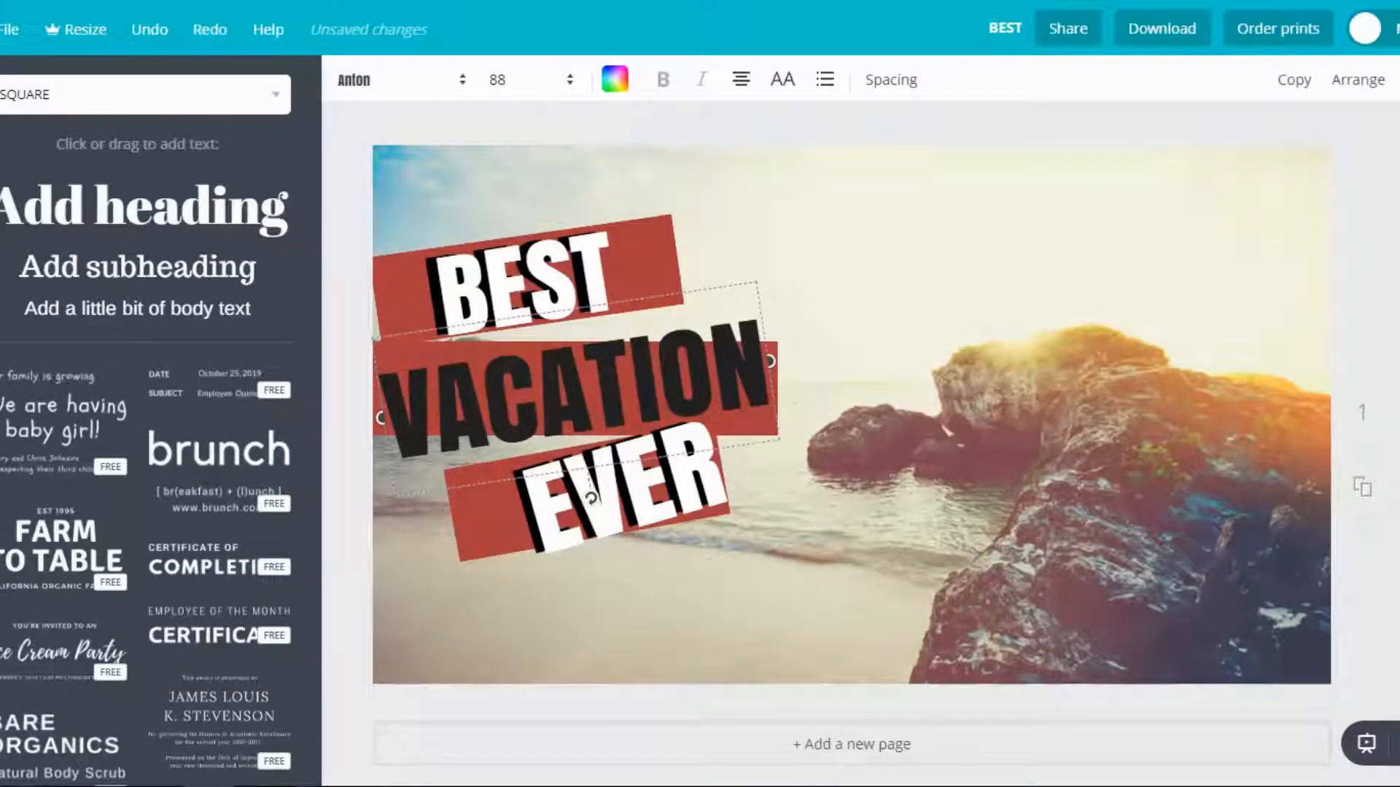
key(Delete)
click(627, 490)
key(Delete)
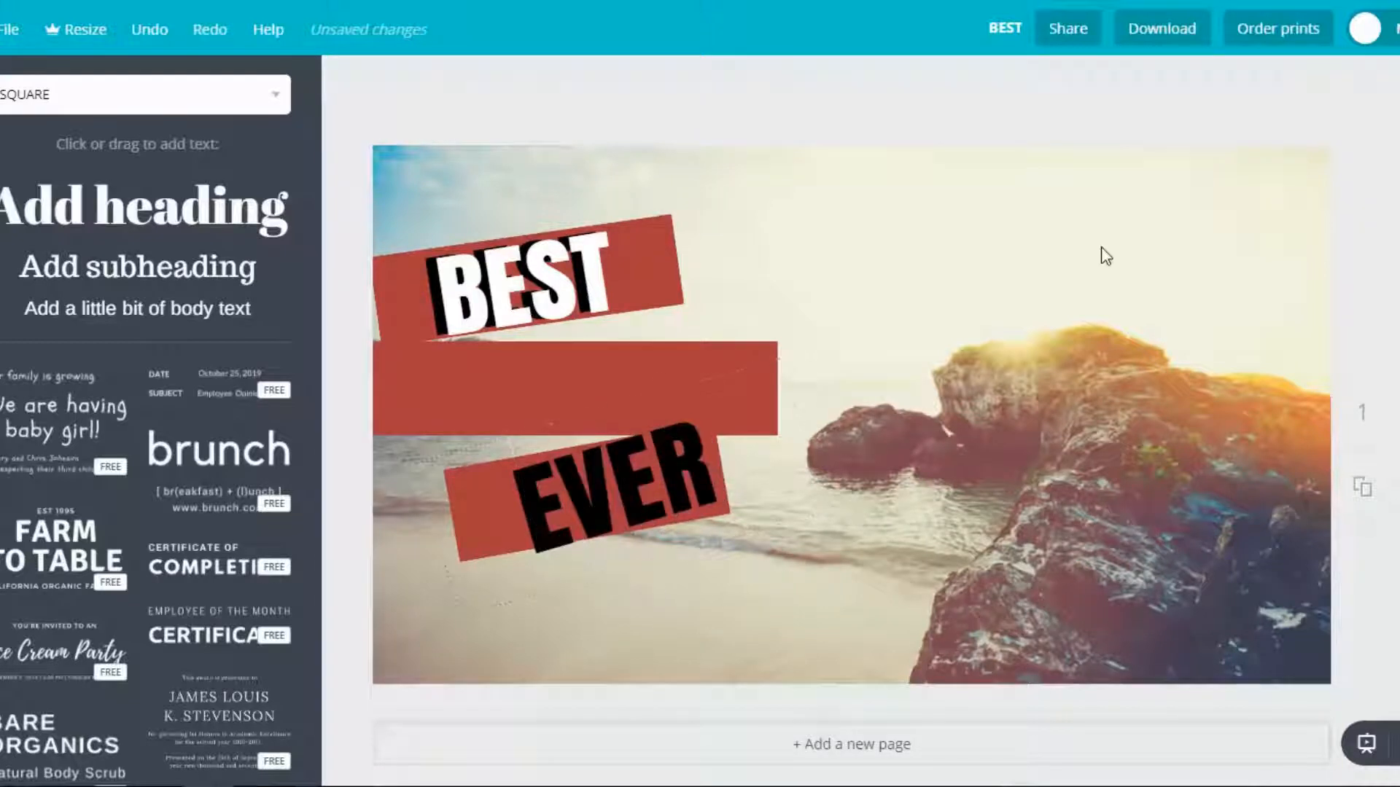
click(634, 474)
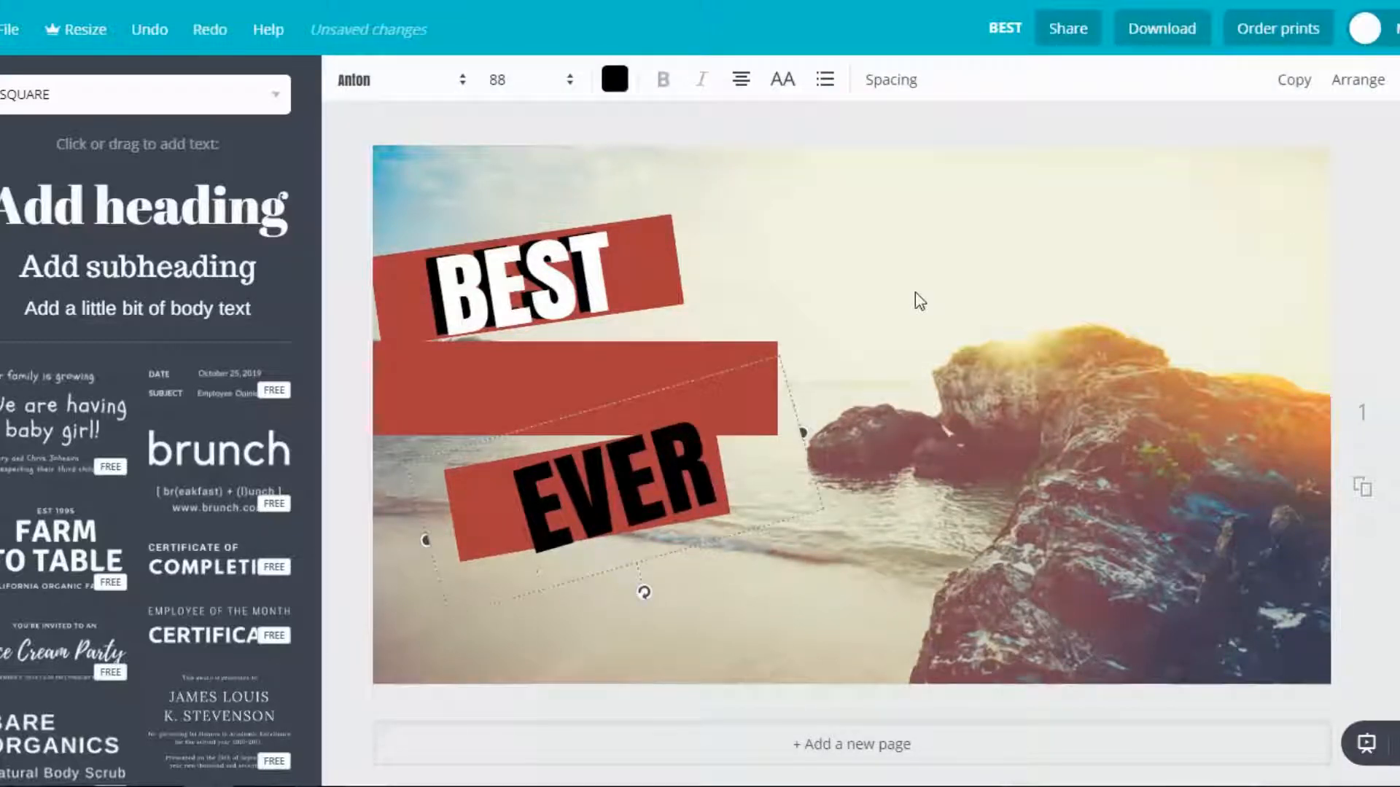
key(Delete)
Delete the three red bars together with the BEST headings, leaving only the background photo.
click(644, 478)
key(Delete)
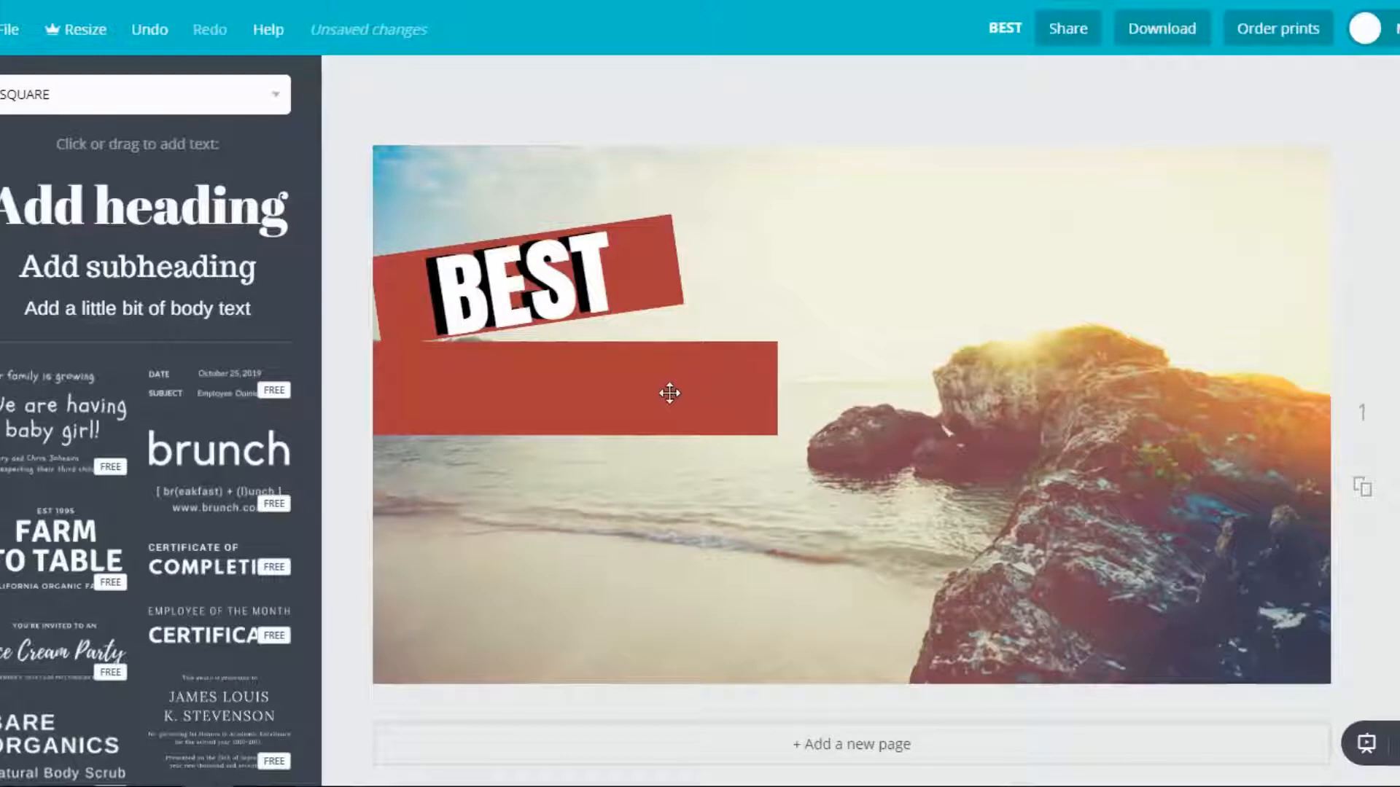
click(668, 390)
key(Delete)
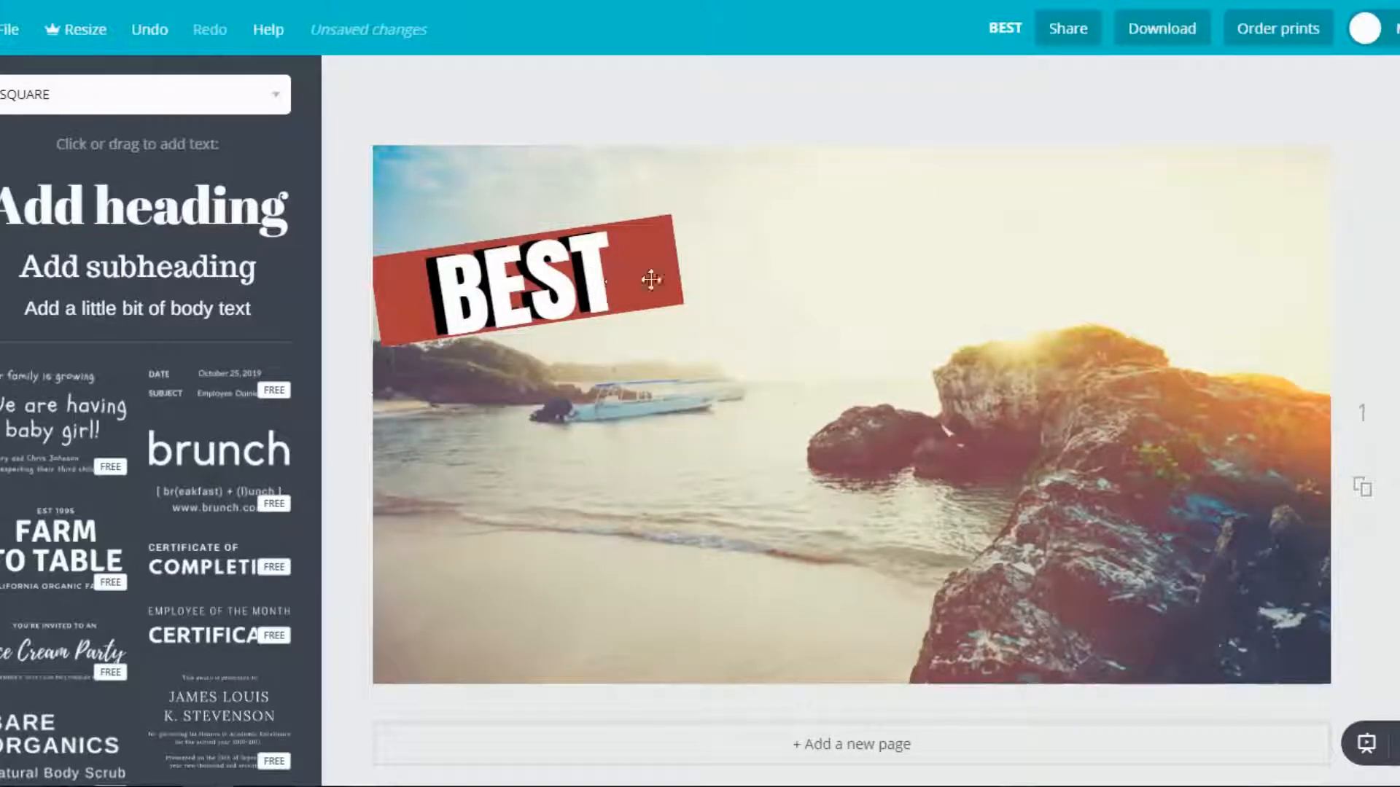
drag(765, 257, 505, 299)
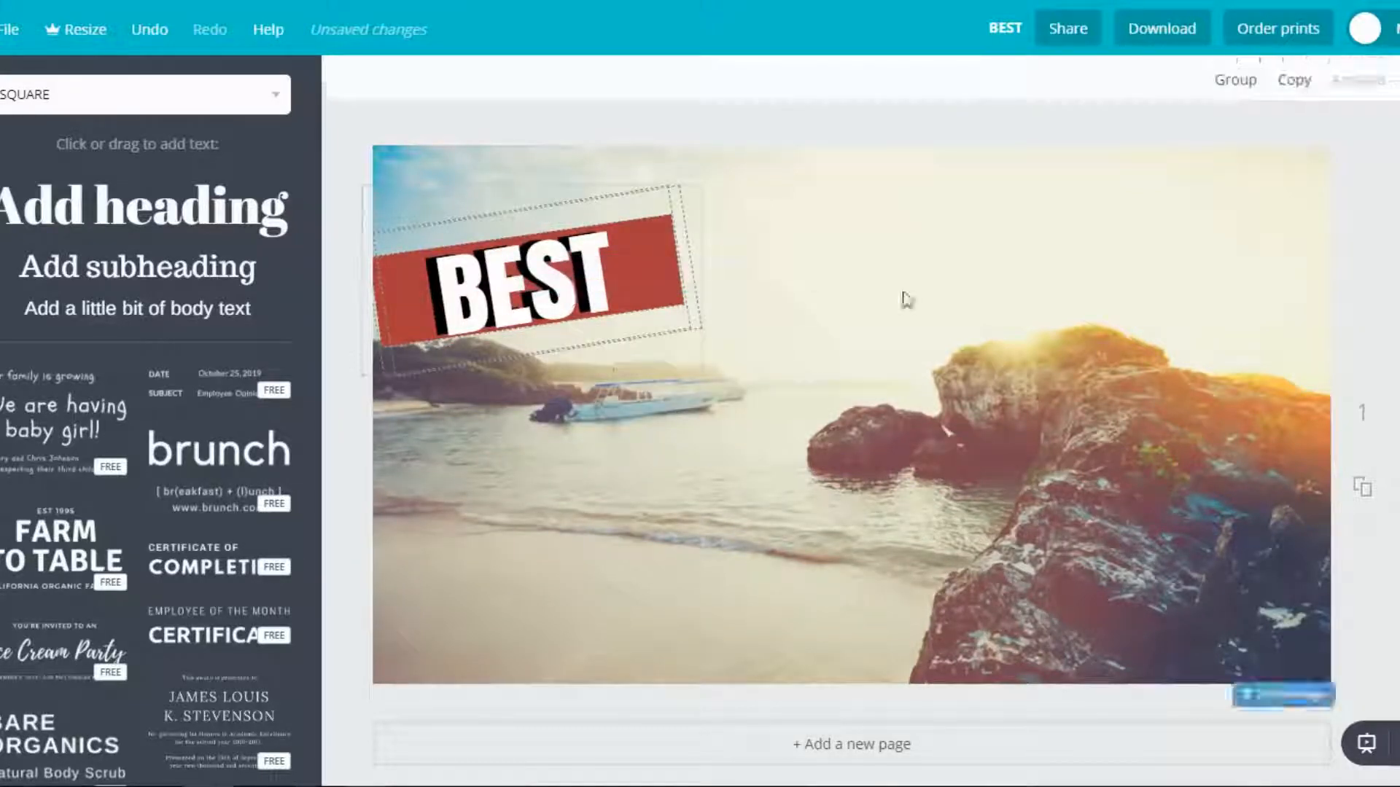
key(Delete)
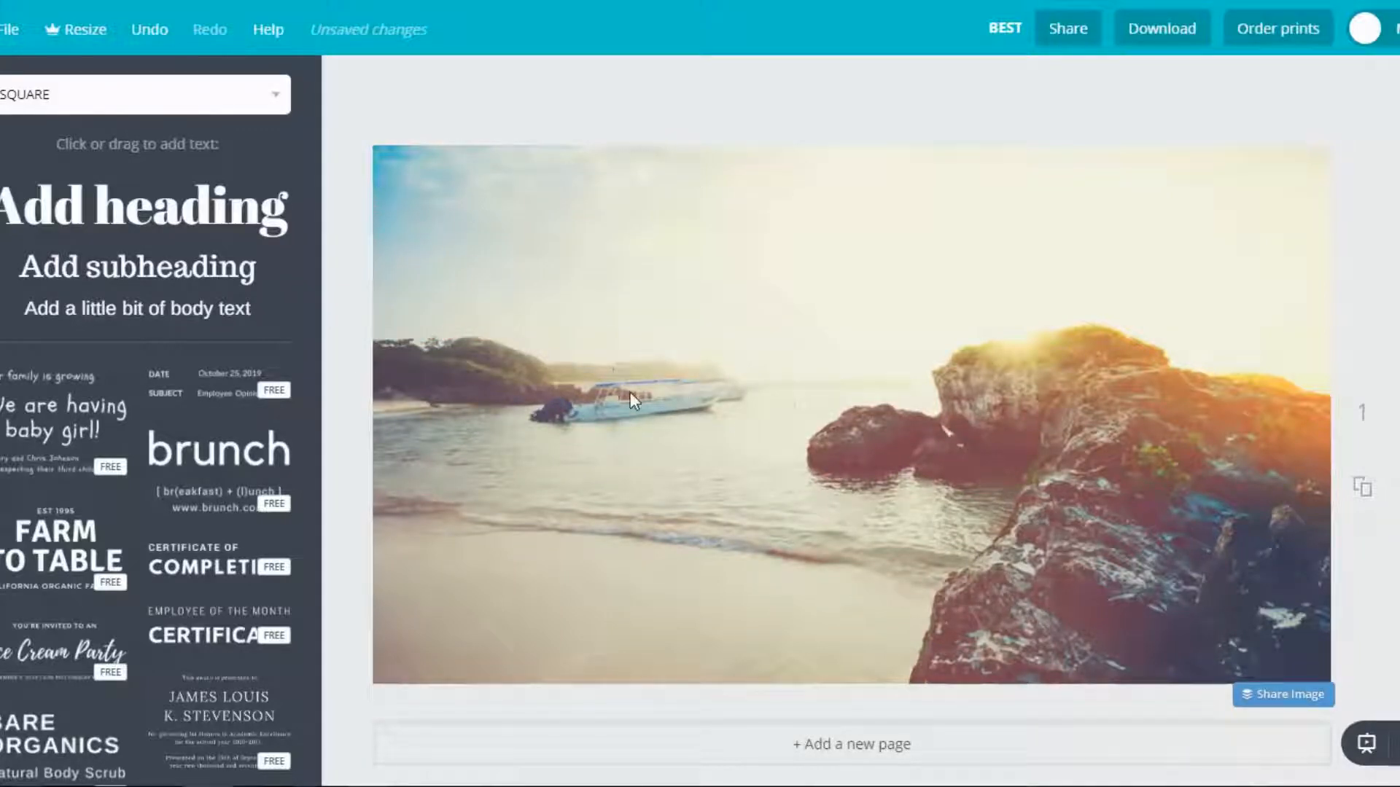
Enlarge the background photo and reposition it to frame the boat and the rocks.
click(479, 304)
drag(358, 714, 0, 786)
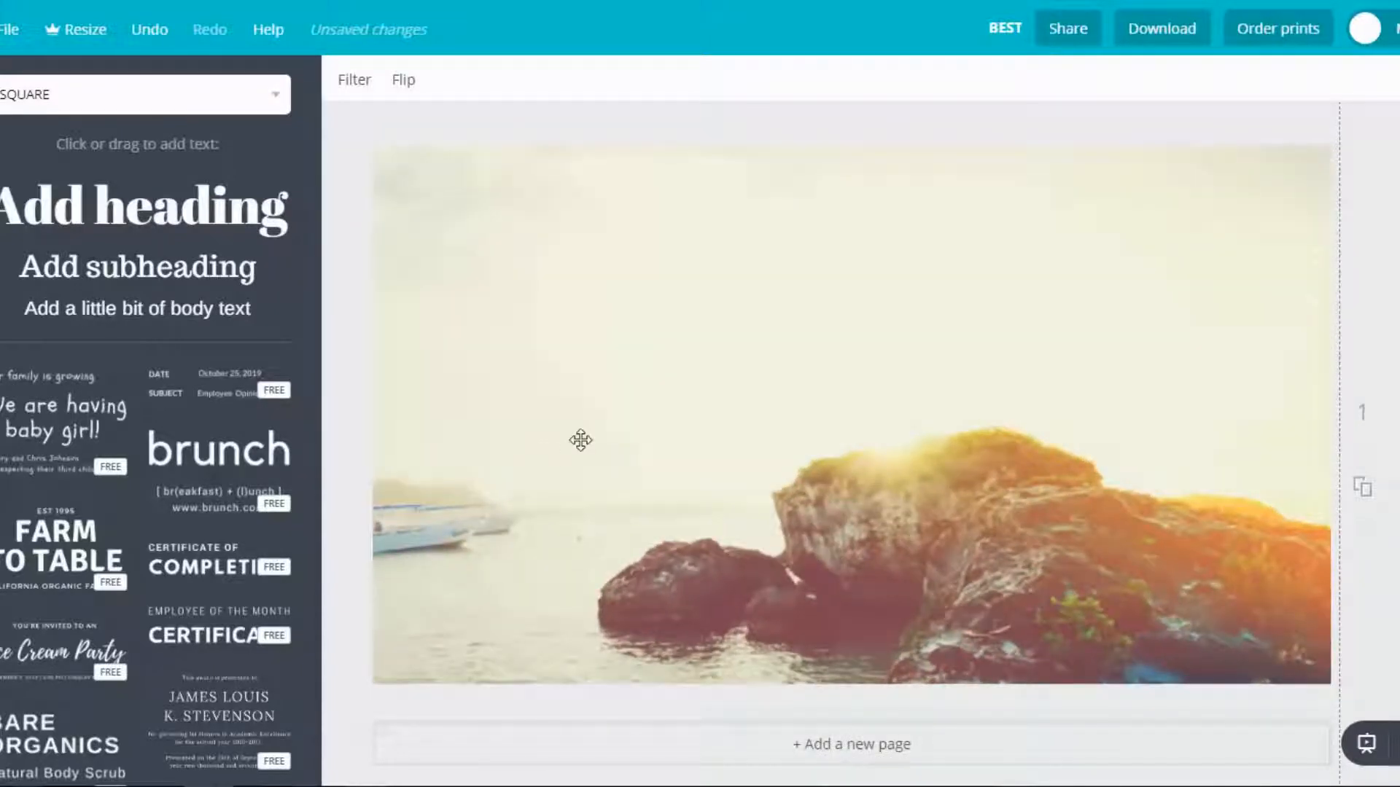
drag(555, 437, 770, 388)
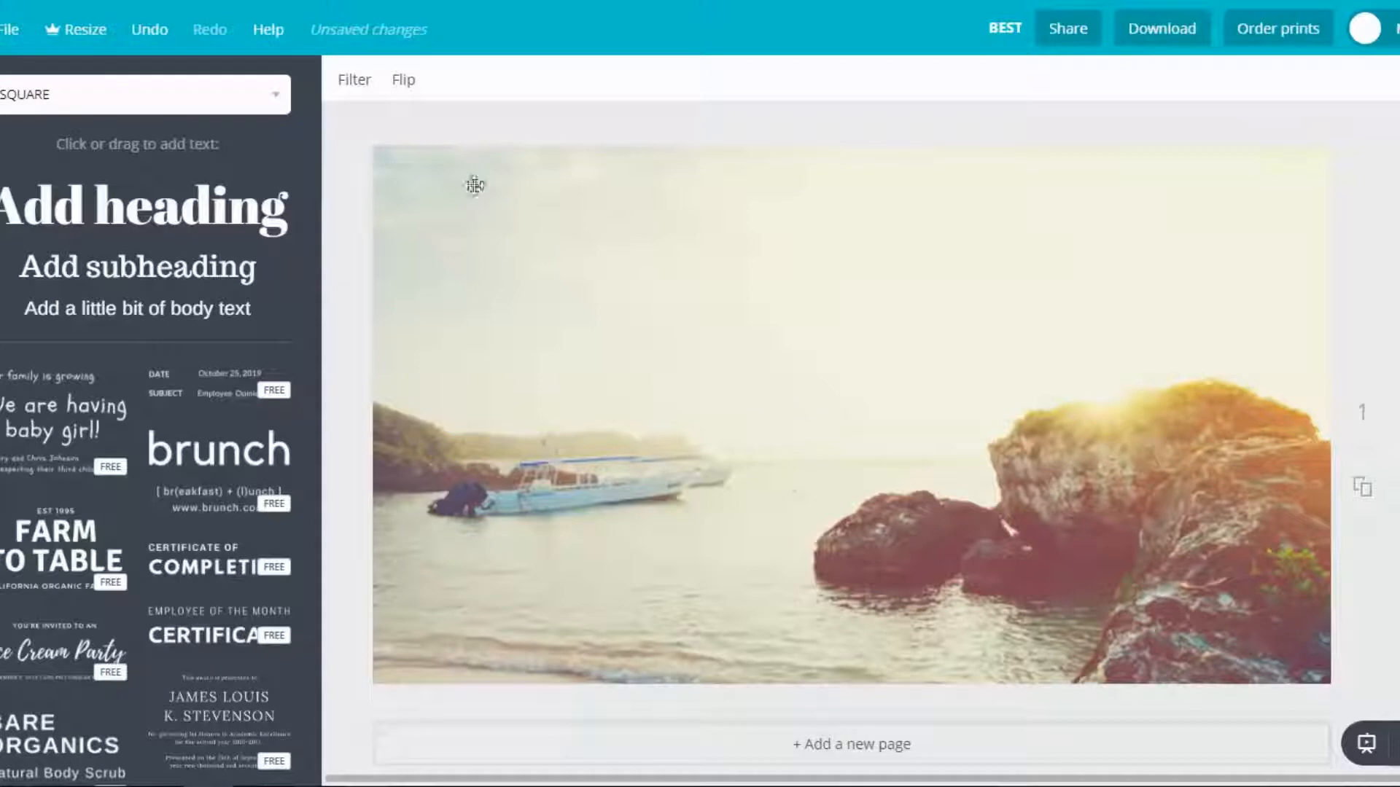
Compare the Epic, Edge and Drama filters on the background photo and set its filter to Normal.
click(357, 86)
click(392, 185)
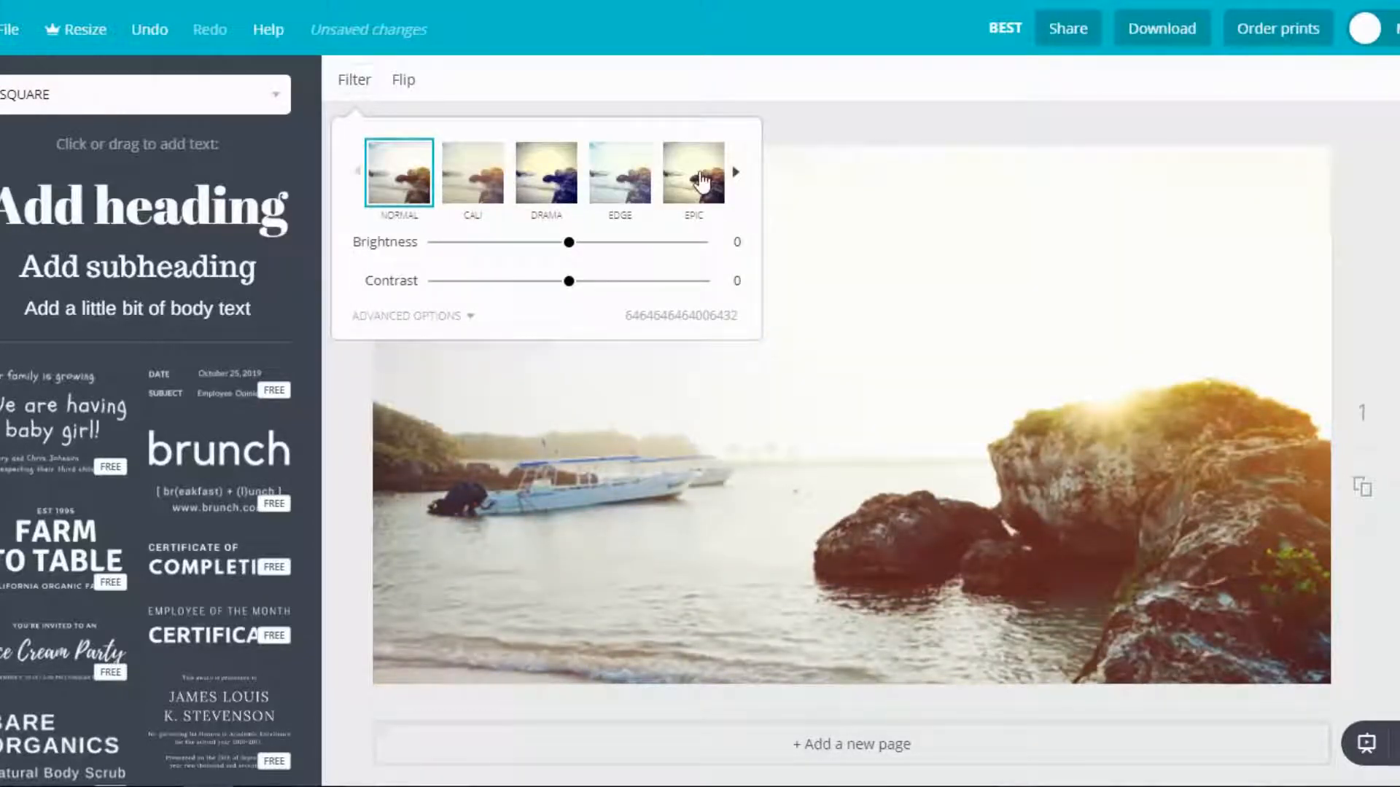
click(702, 182)
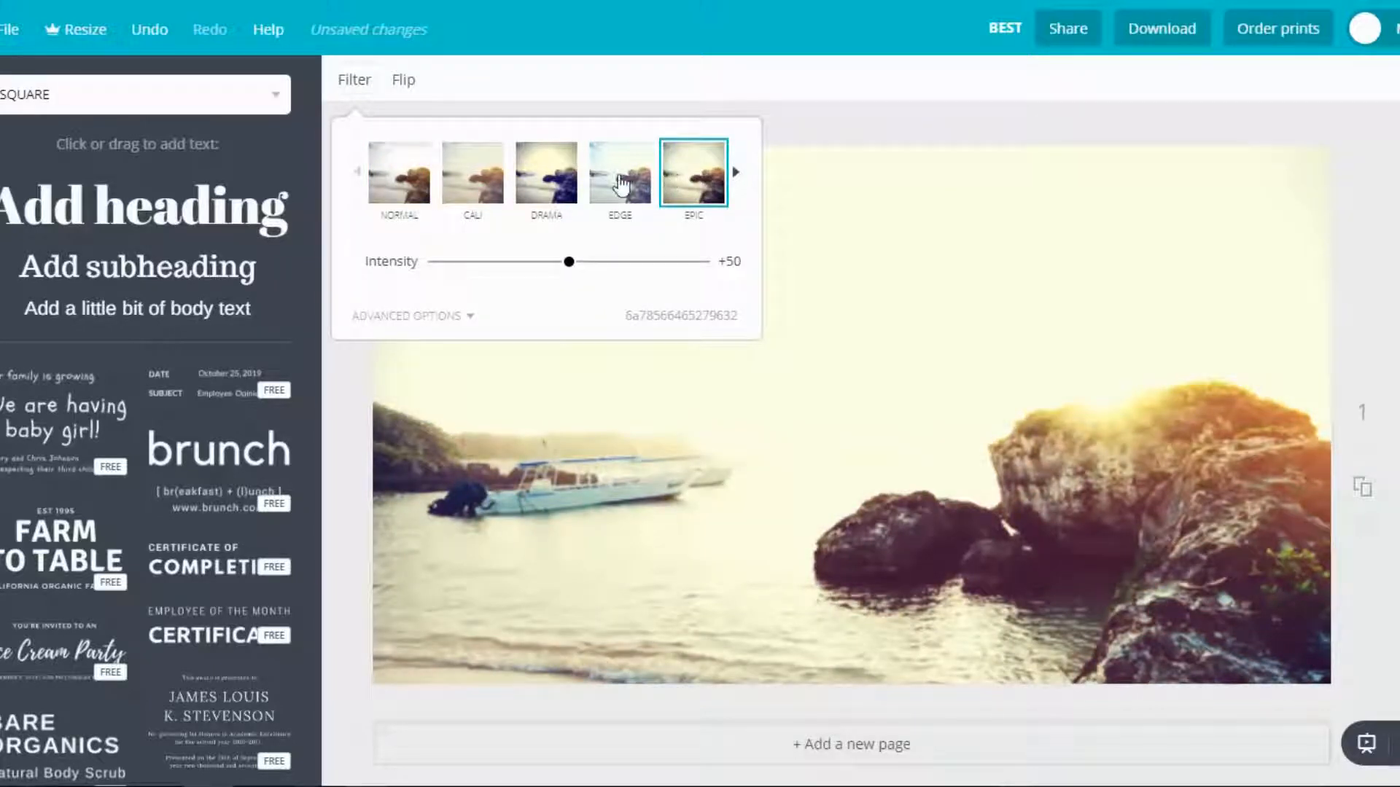
click(621, 186)
click(537, 197)
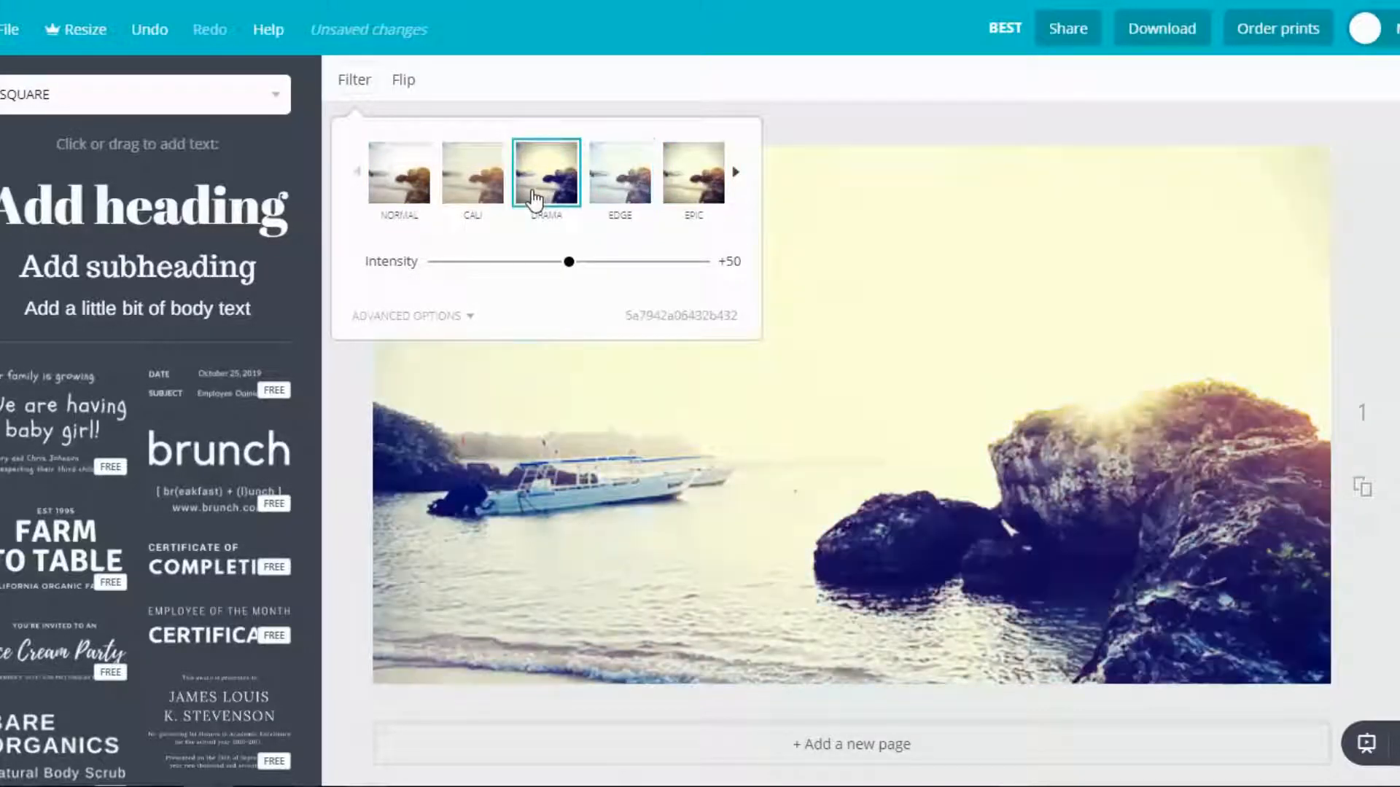
click(399, 182)
click(894, 240)
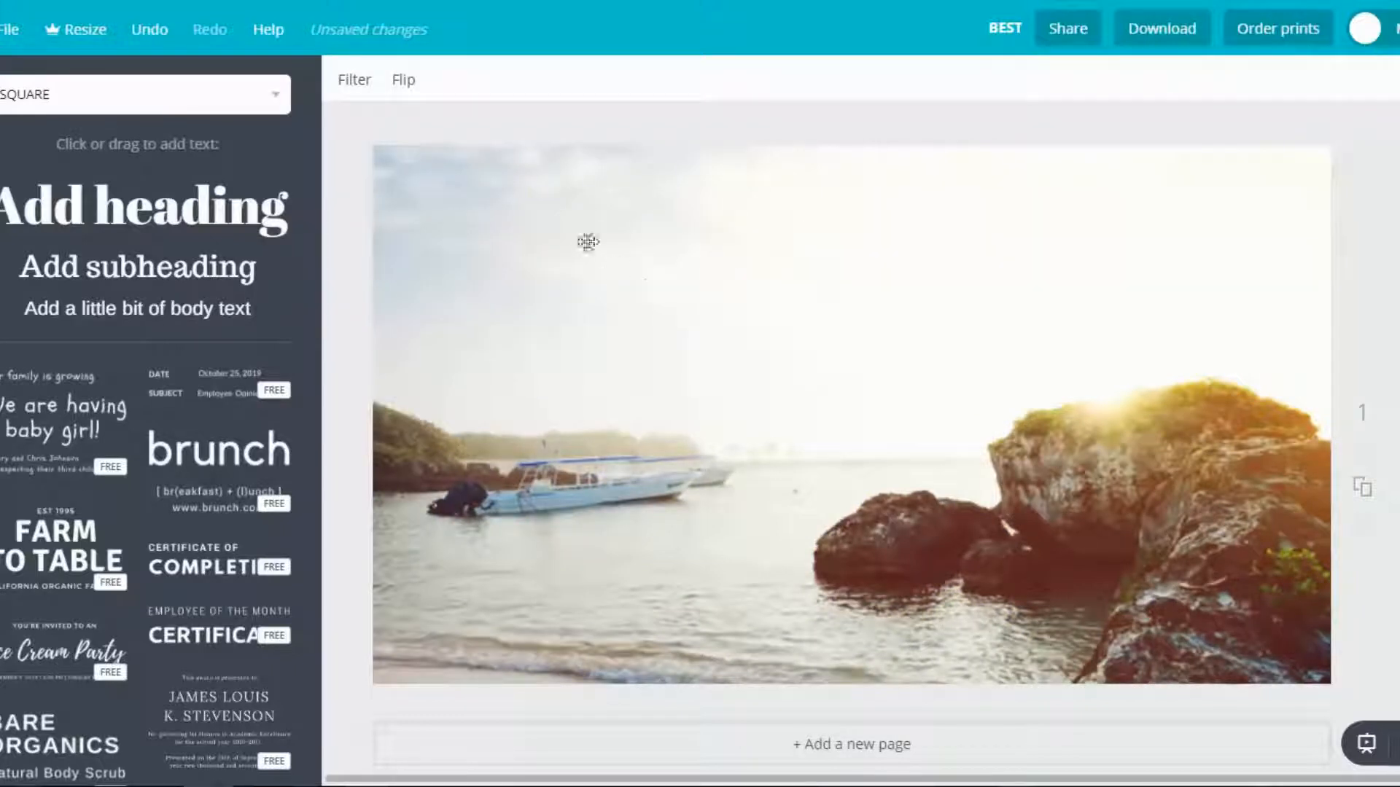
Add a solid red square from the element search and fit it over the right part of the thumbnail at full height.
click(63, 98)
key(Return)
click(254, 506)
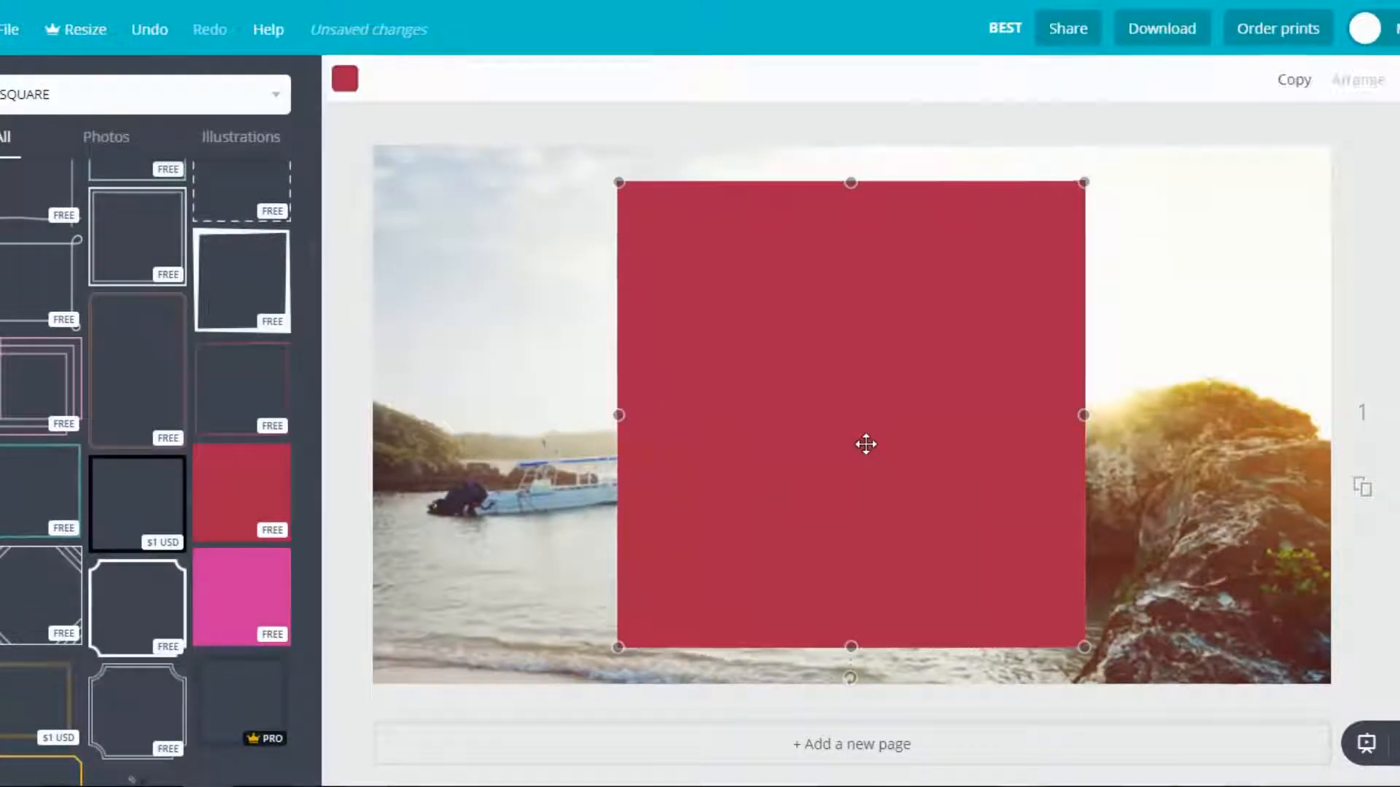
drag(872, 434, 1077, 405)
drag(1113, 405, 1115, 406)
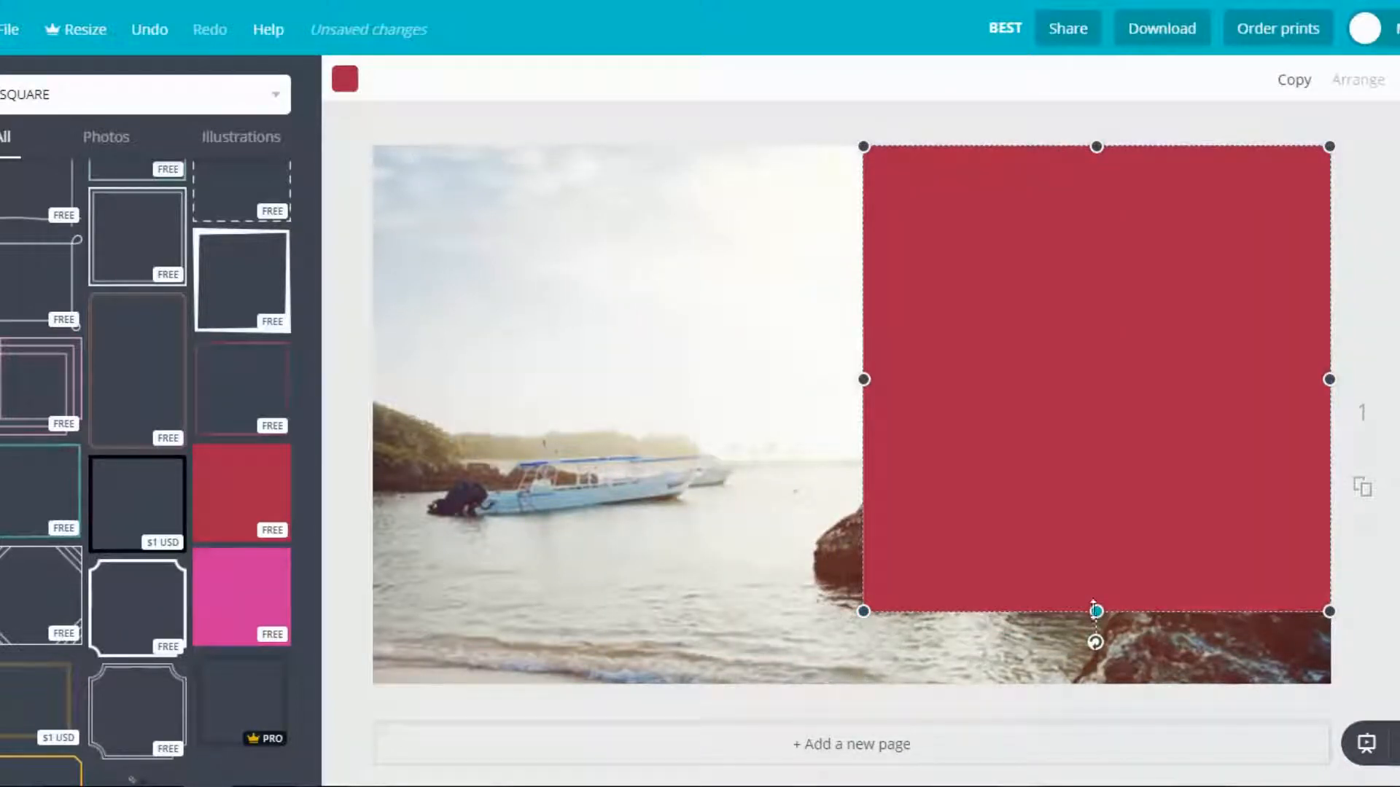
drag(1096, 611, 1097, 697)
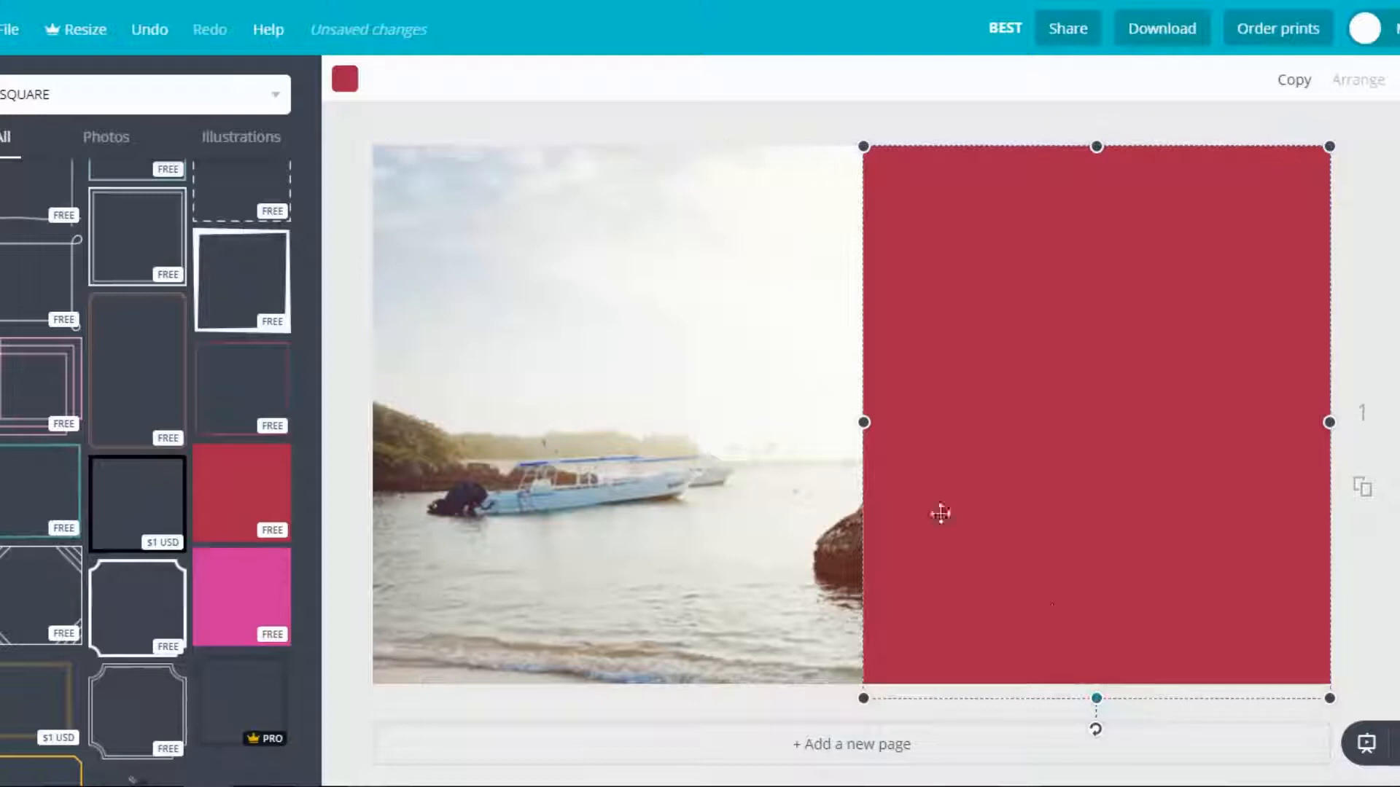
Colour the rectangle black and make it partly transparent so the photo shows through.
click(344, 79)
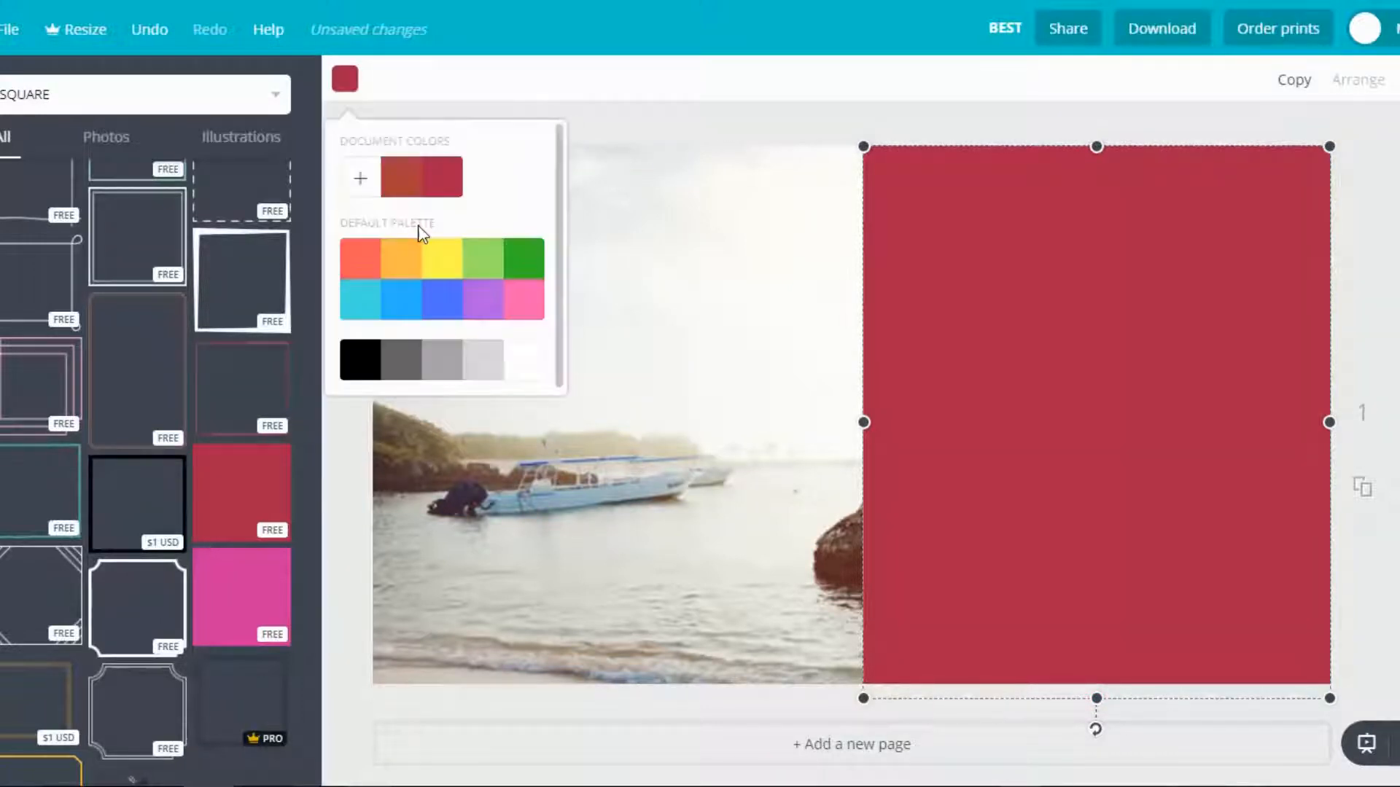
click(383, 366)
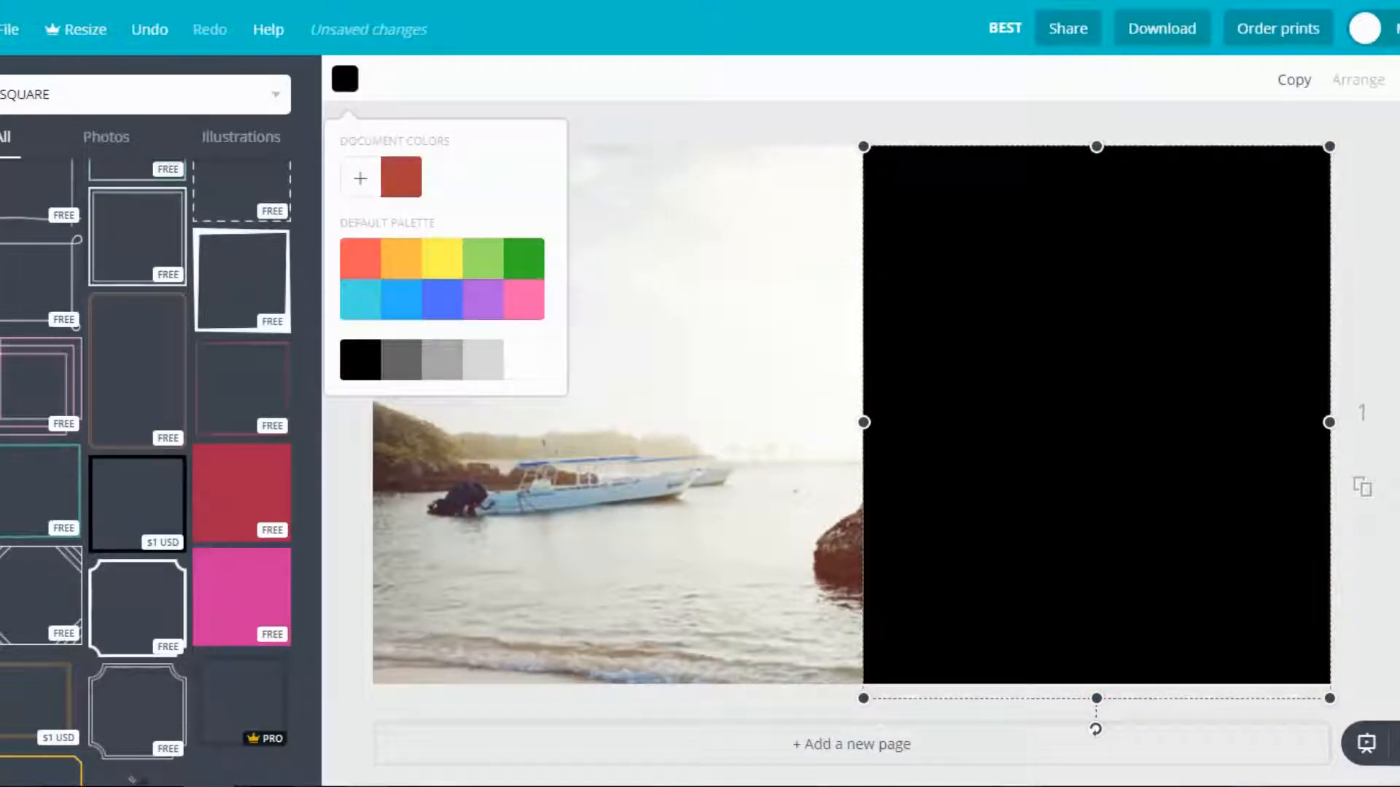
click(1385, 79)
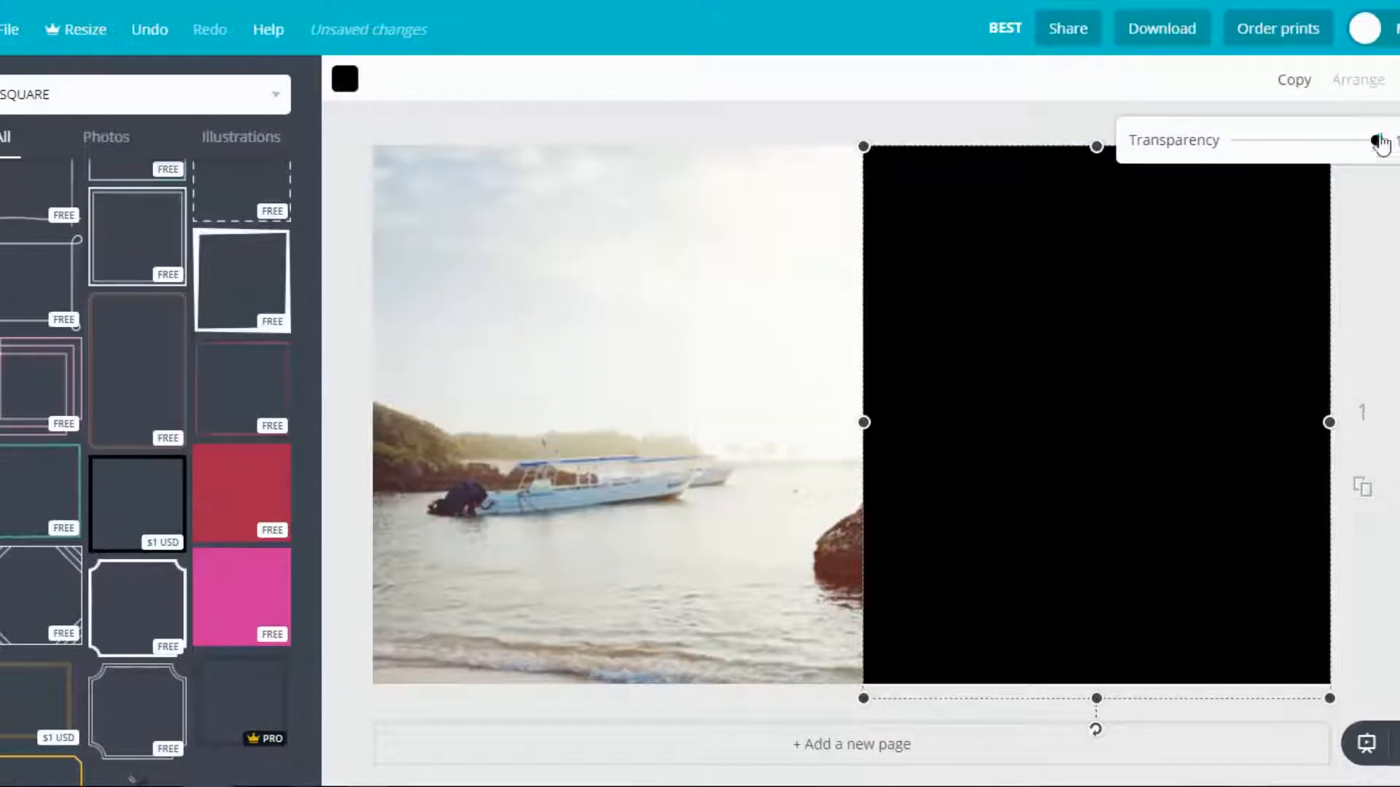
drag(1375, 144, 1330, 155)
click(1397, 219)
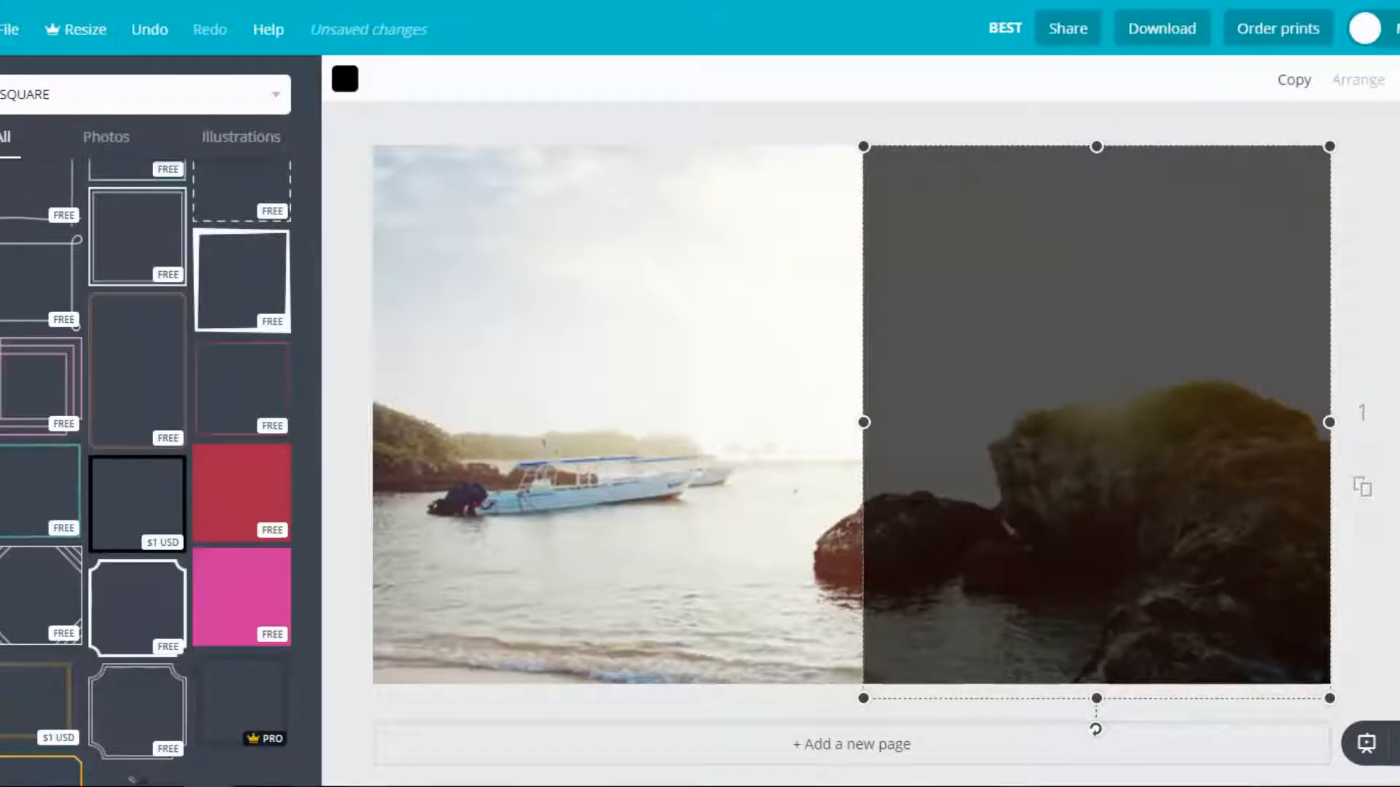
Add a heading reading BEST VACATION EVER, with EVER on its own line.
click(1, 291)
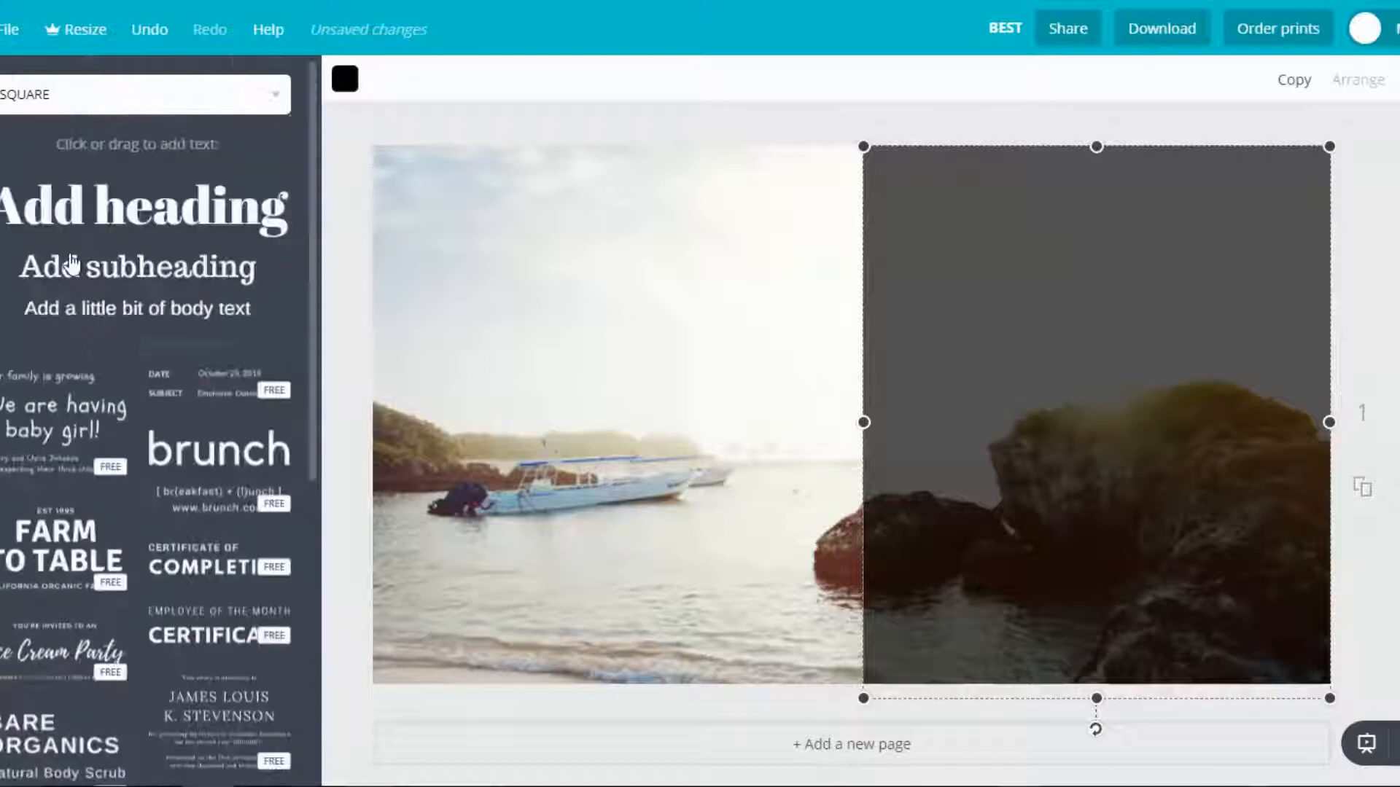
click(117, 217)
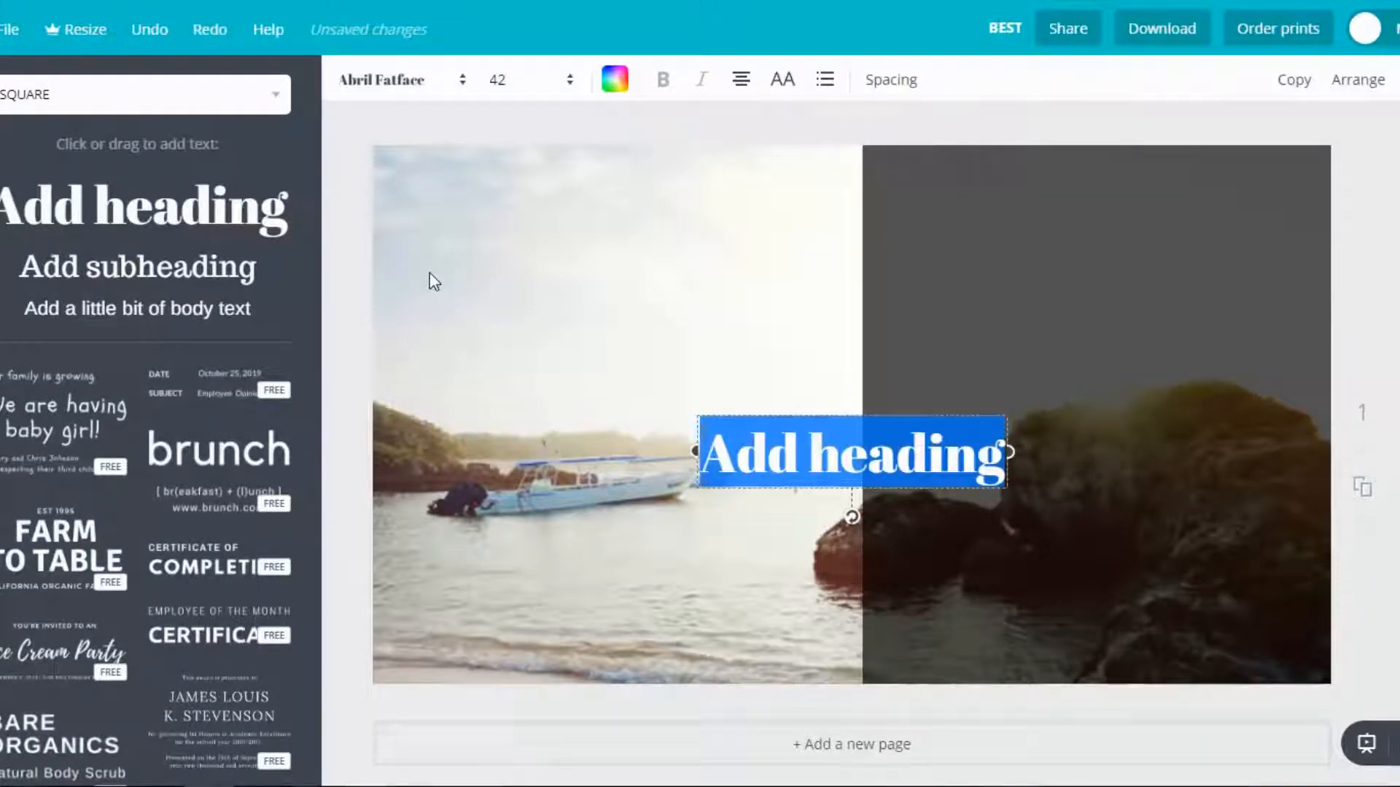
text(BEST VACATION)
key(Return)
text(EVER)
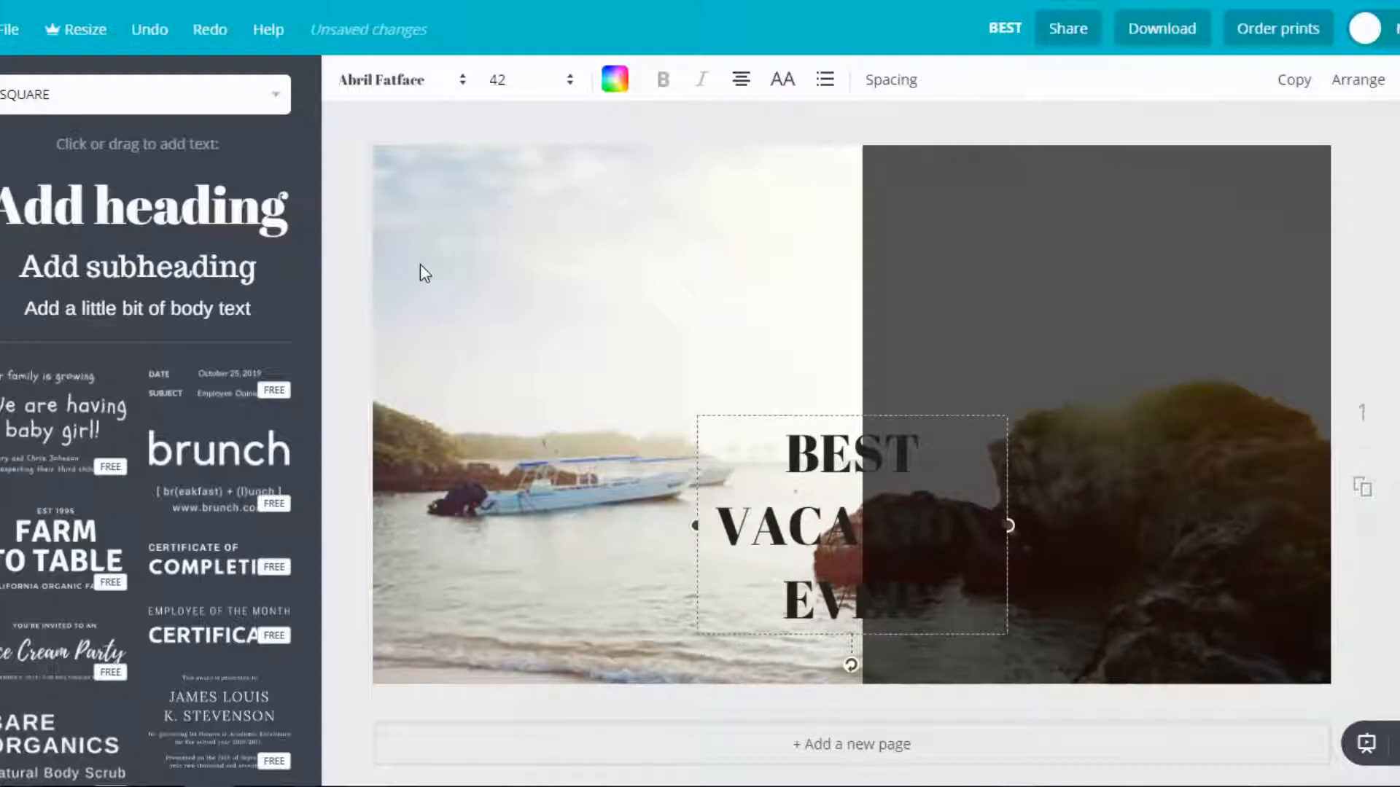
Set the BEST VACATION EVER heading to the Anton font at size 104.
click(410, 97)
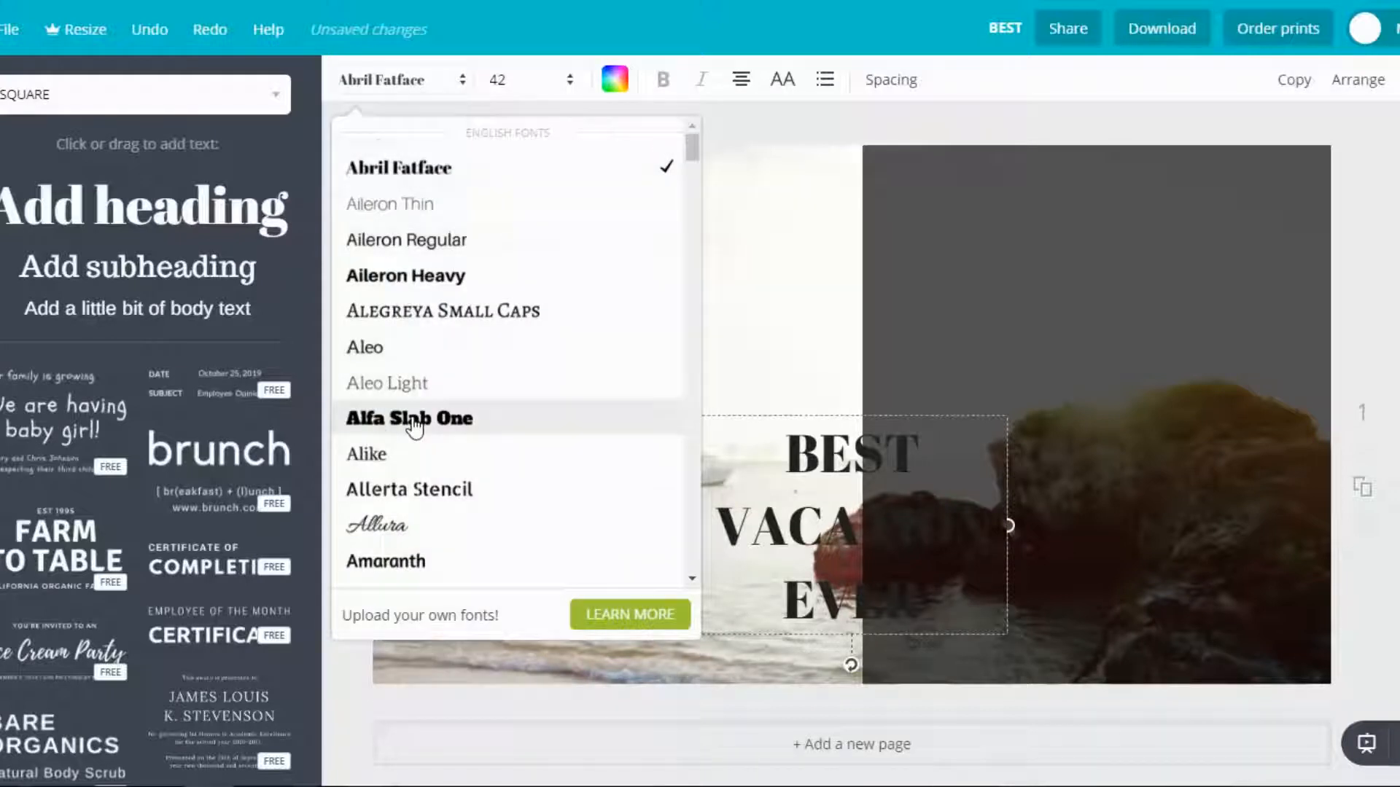
scroll(409, 426, down, 3)
click(371, 503)
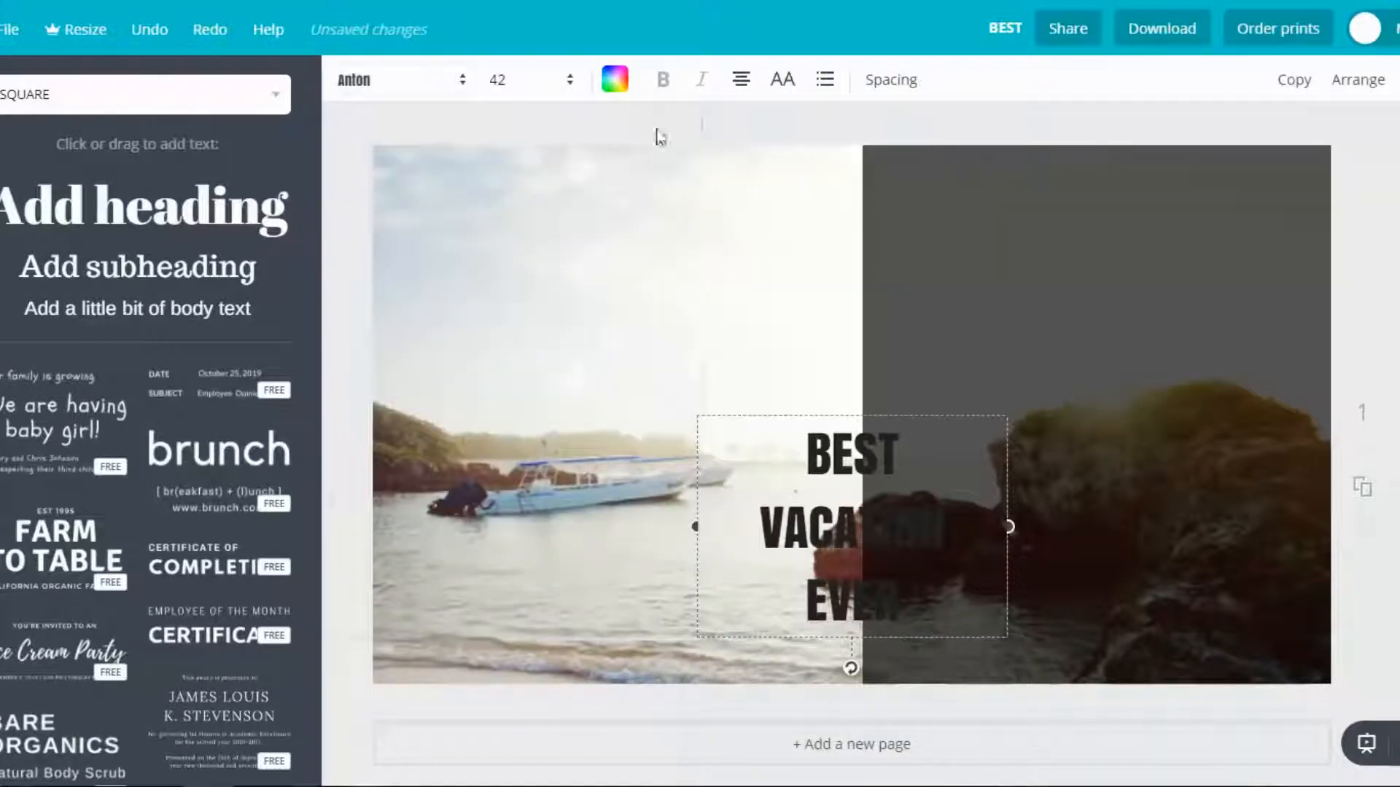
click(499, 86)
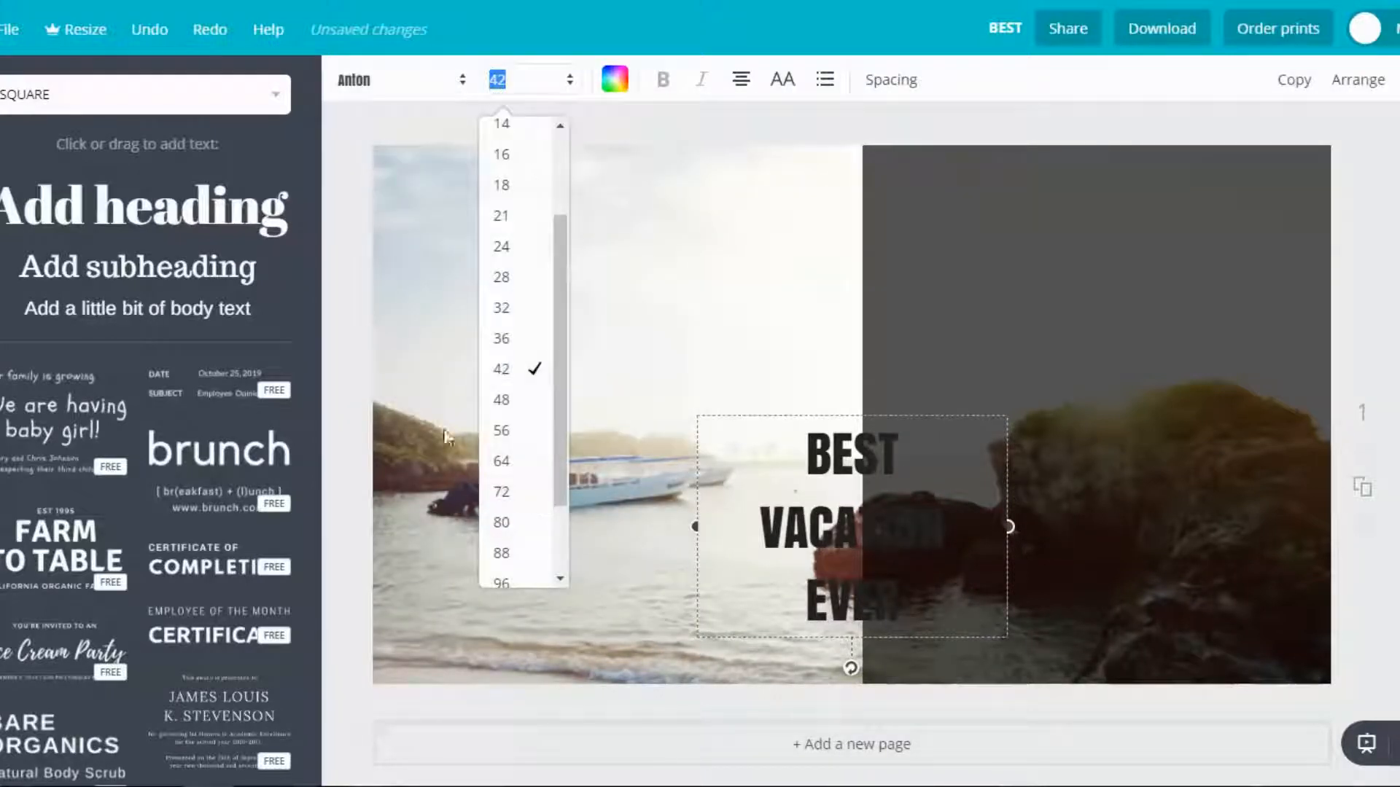
scroll(534, 540, down, 2)
click(505, 512)
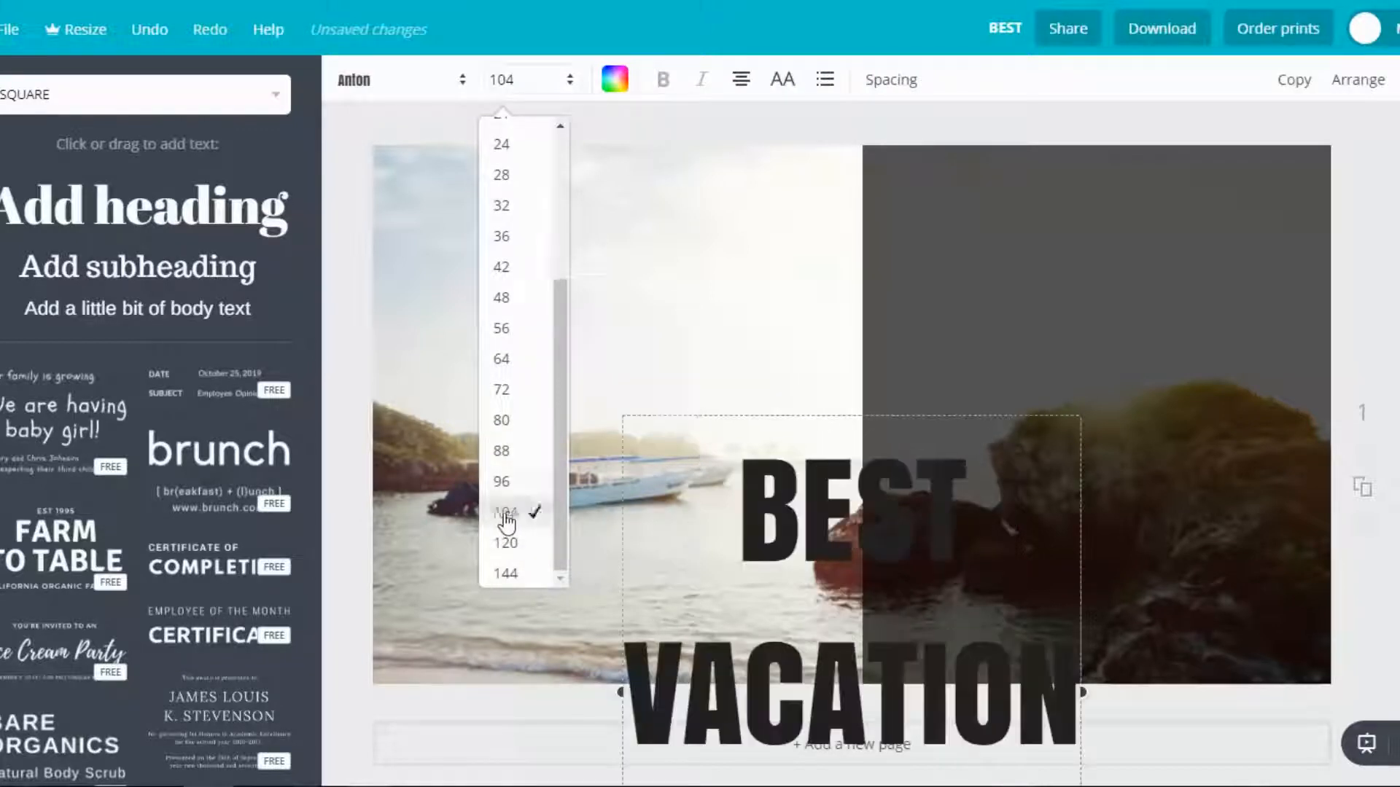
Move the heading onto the translucent black panel and colour its text white.
drag(897, 547, 1138, 269)
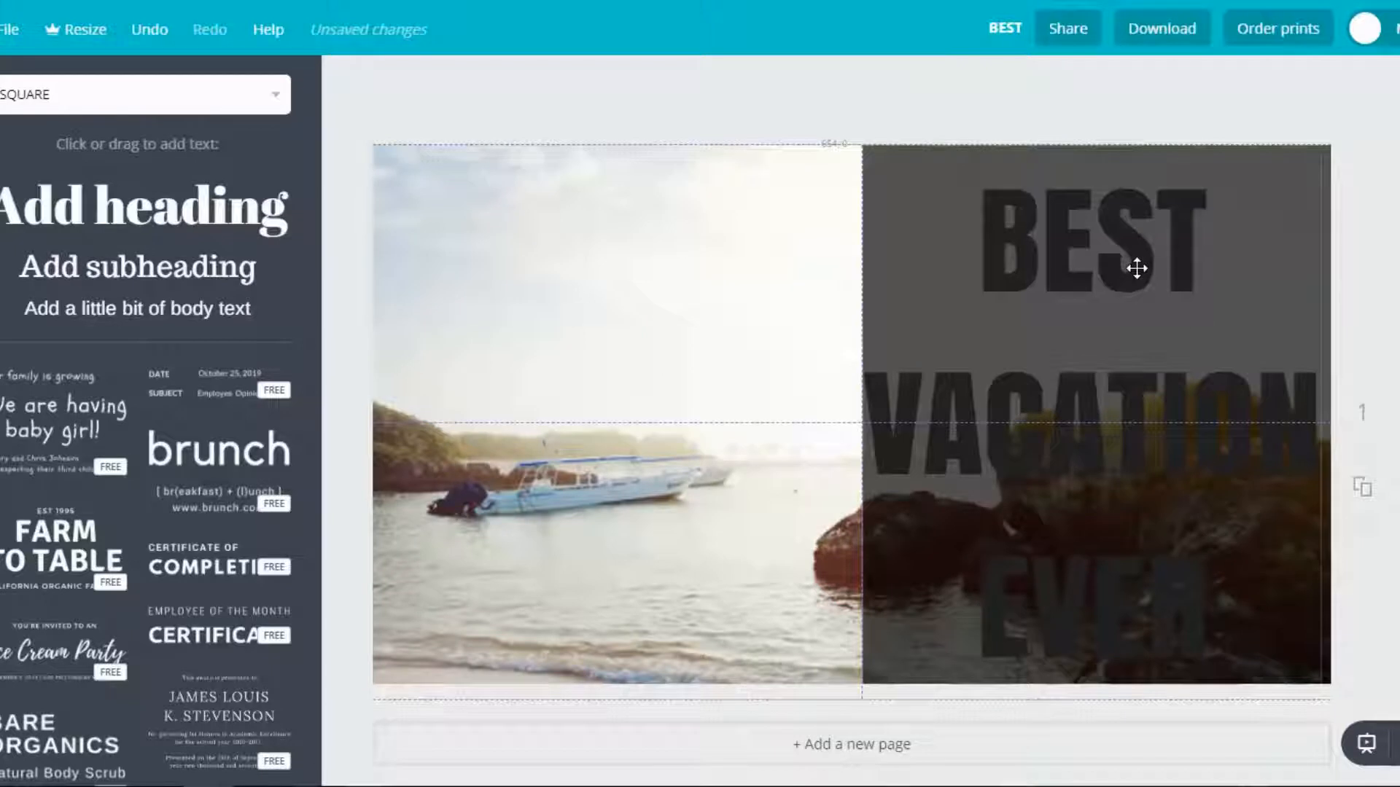
drag(1140, 272, 1134, 268)
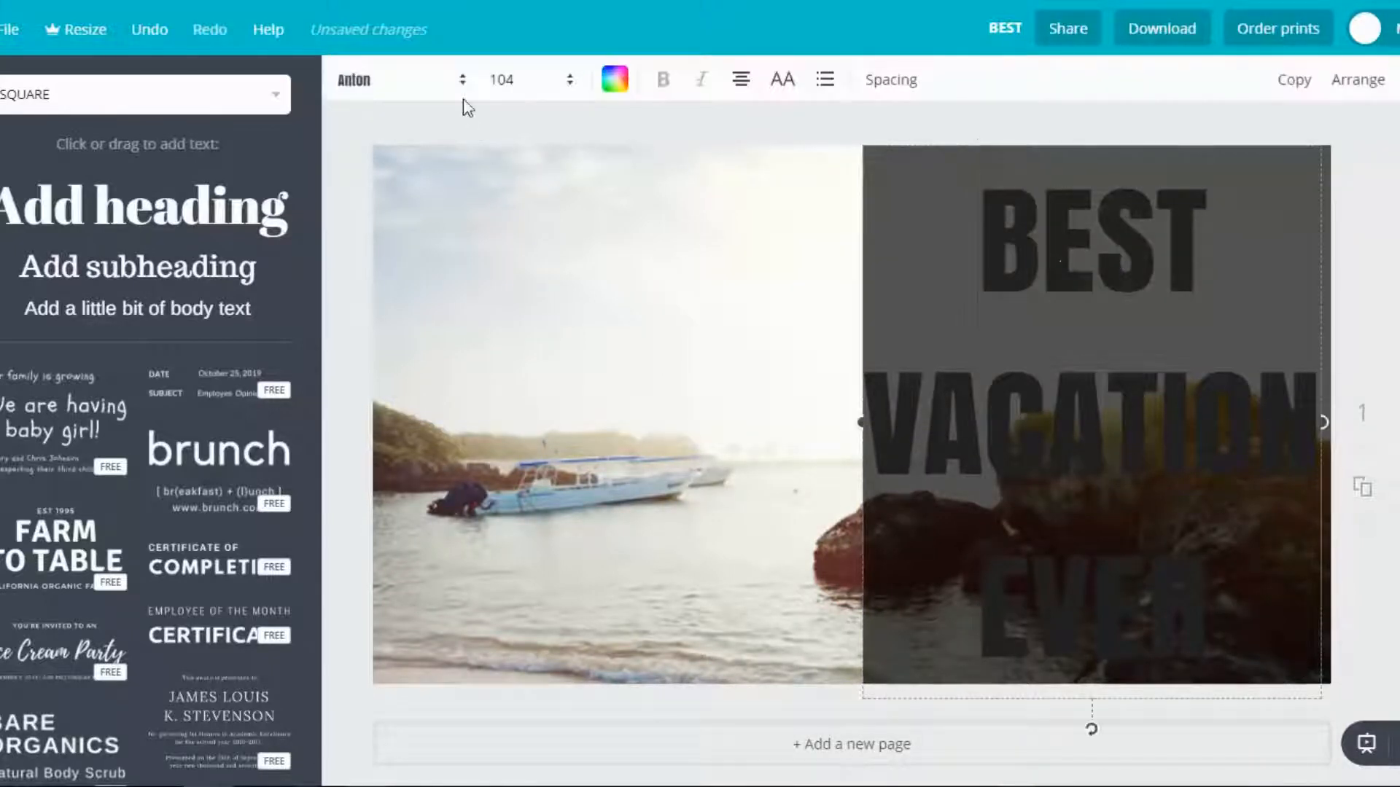
click(614, 81)
click(790, 364)
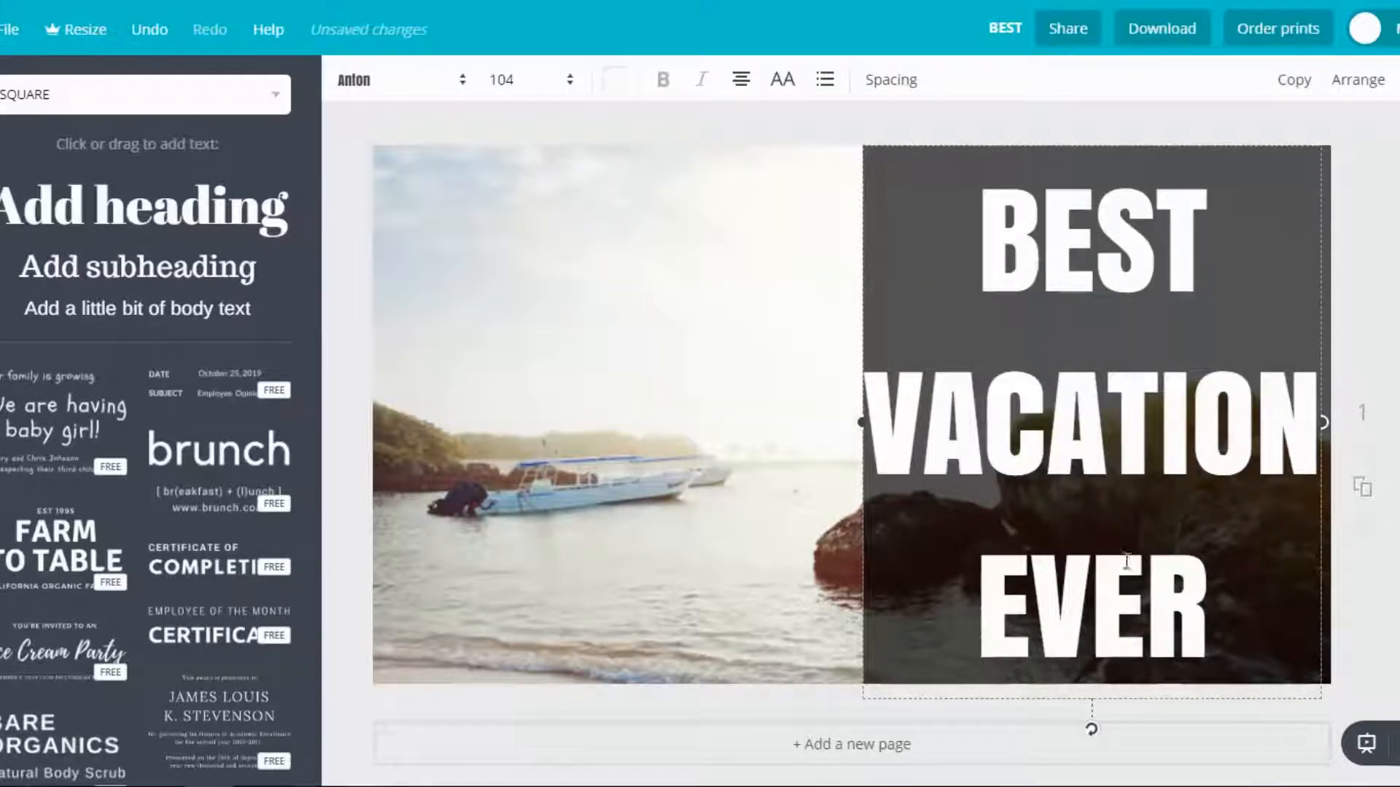
click(1180, 373)
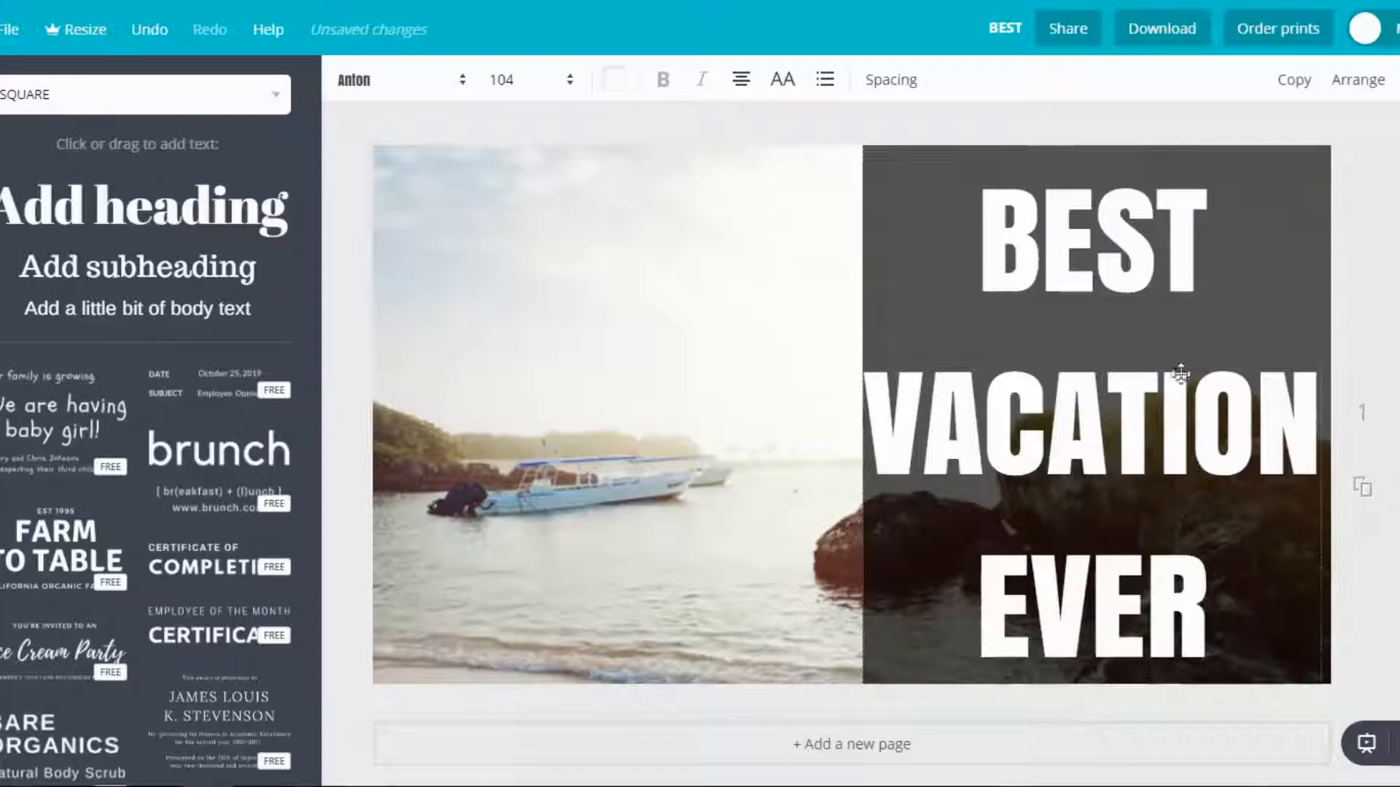
Reduce the heading's line height so its three lines sit closer together.
click(1101, 430)
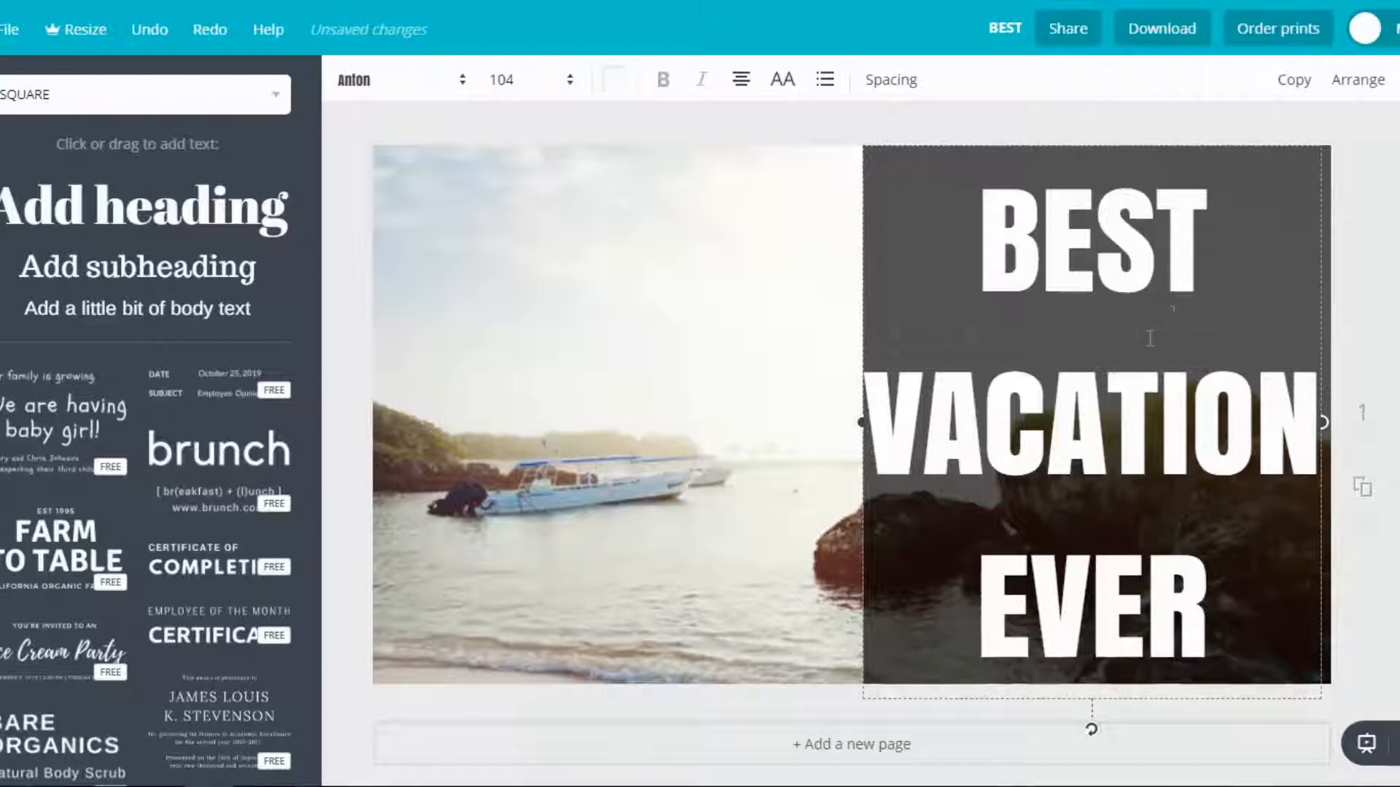
click(892, 91)
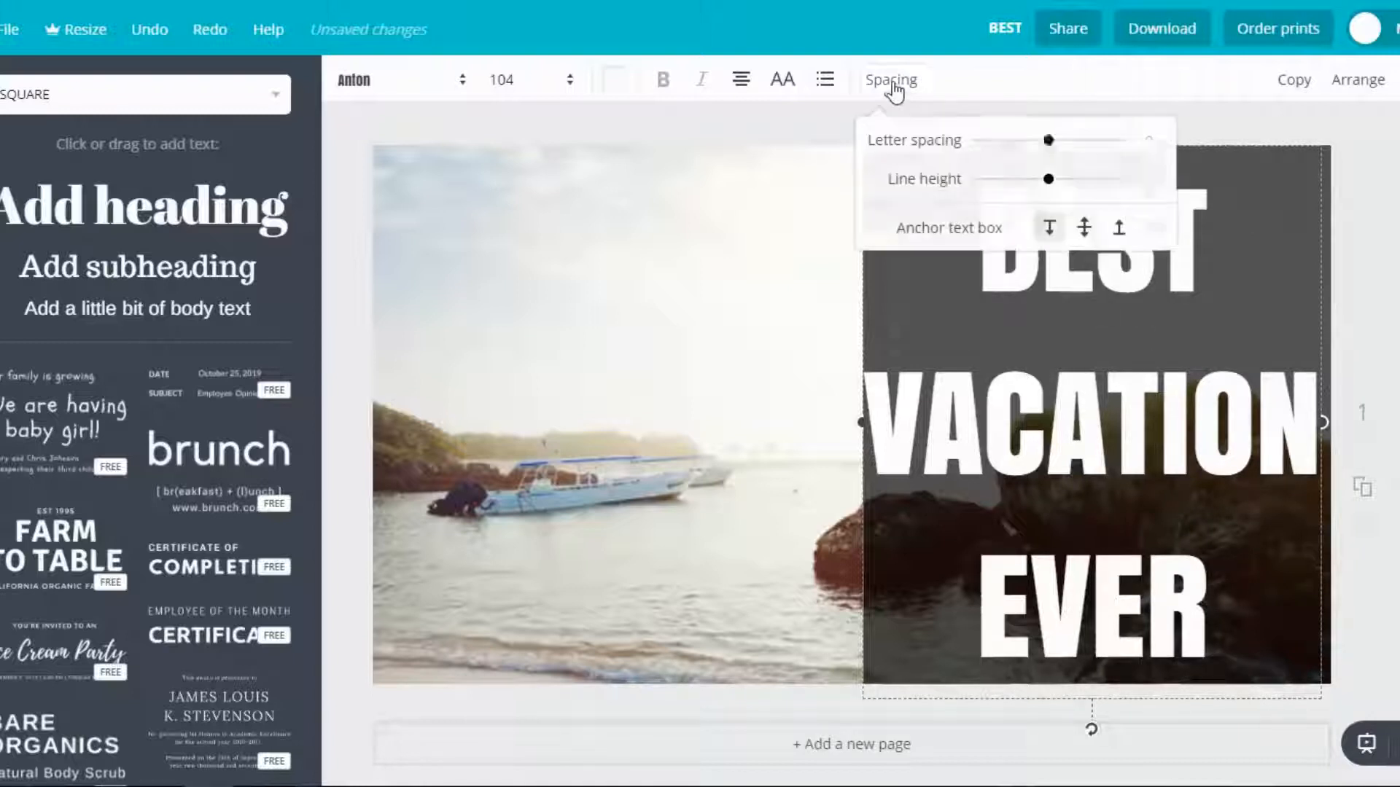
drag(1044, 190, 1014, 194)
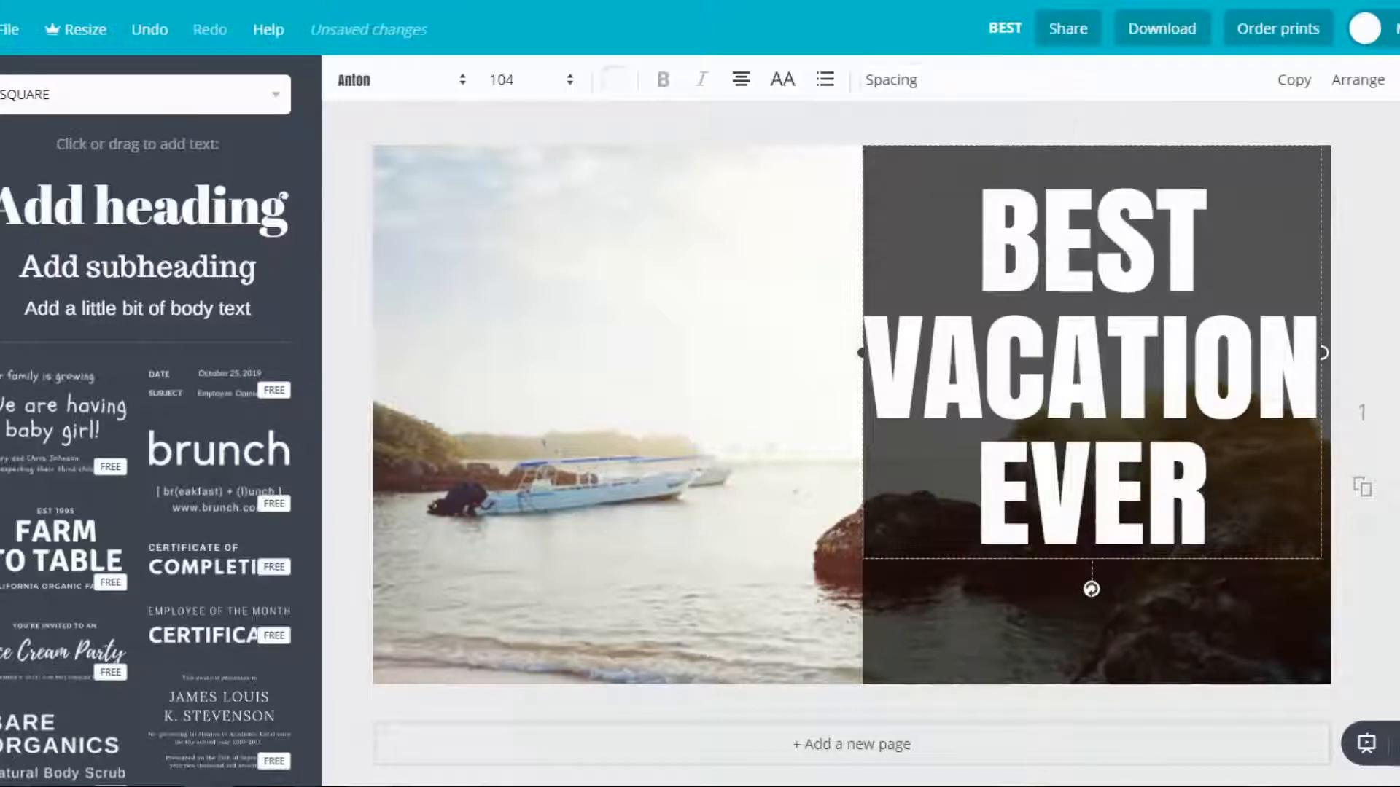
Centre the heading within the dark panel and tilt it slightly clockwise.
drag(1065, 330, 1073, 377)
click(1124, 530)
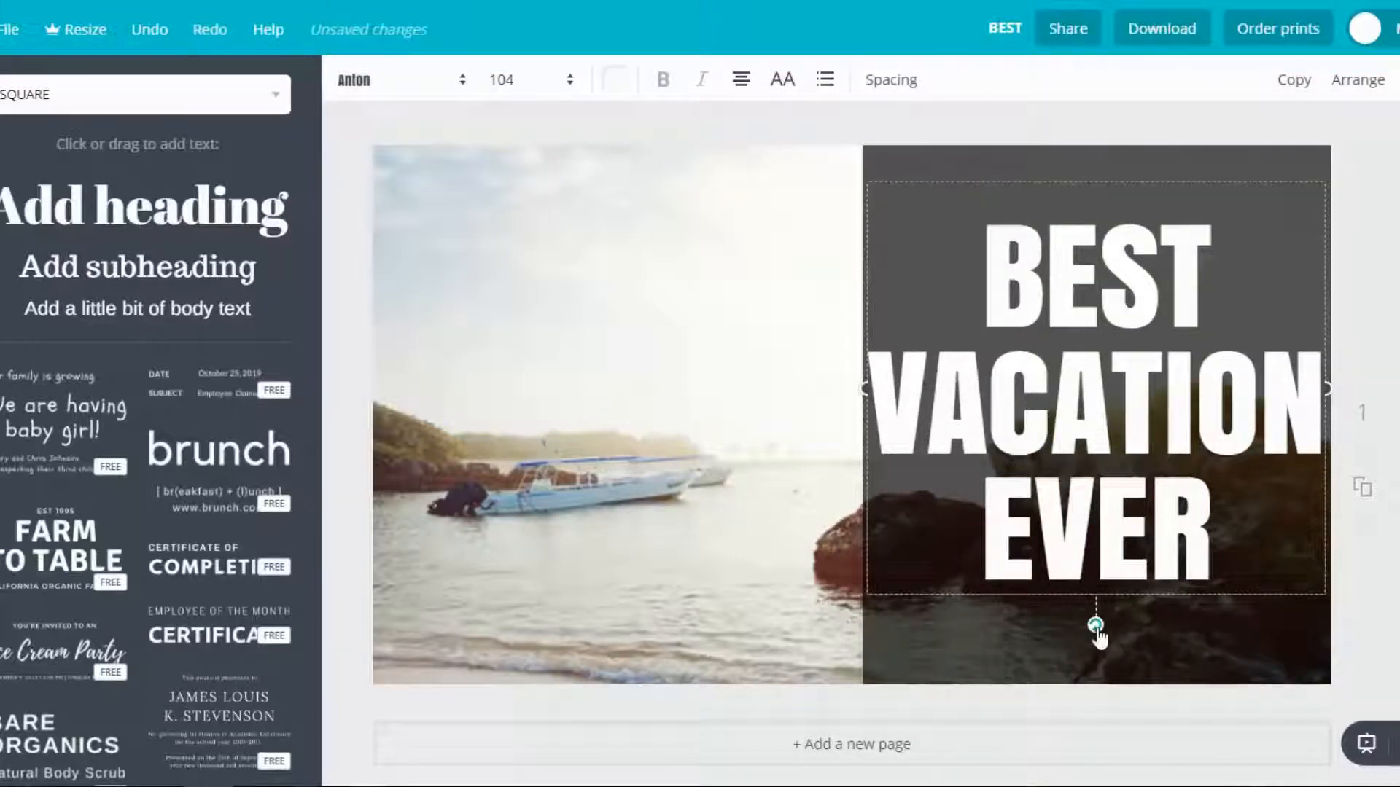
drag(1095, 632, 1084, 640)
click(1368, 636)
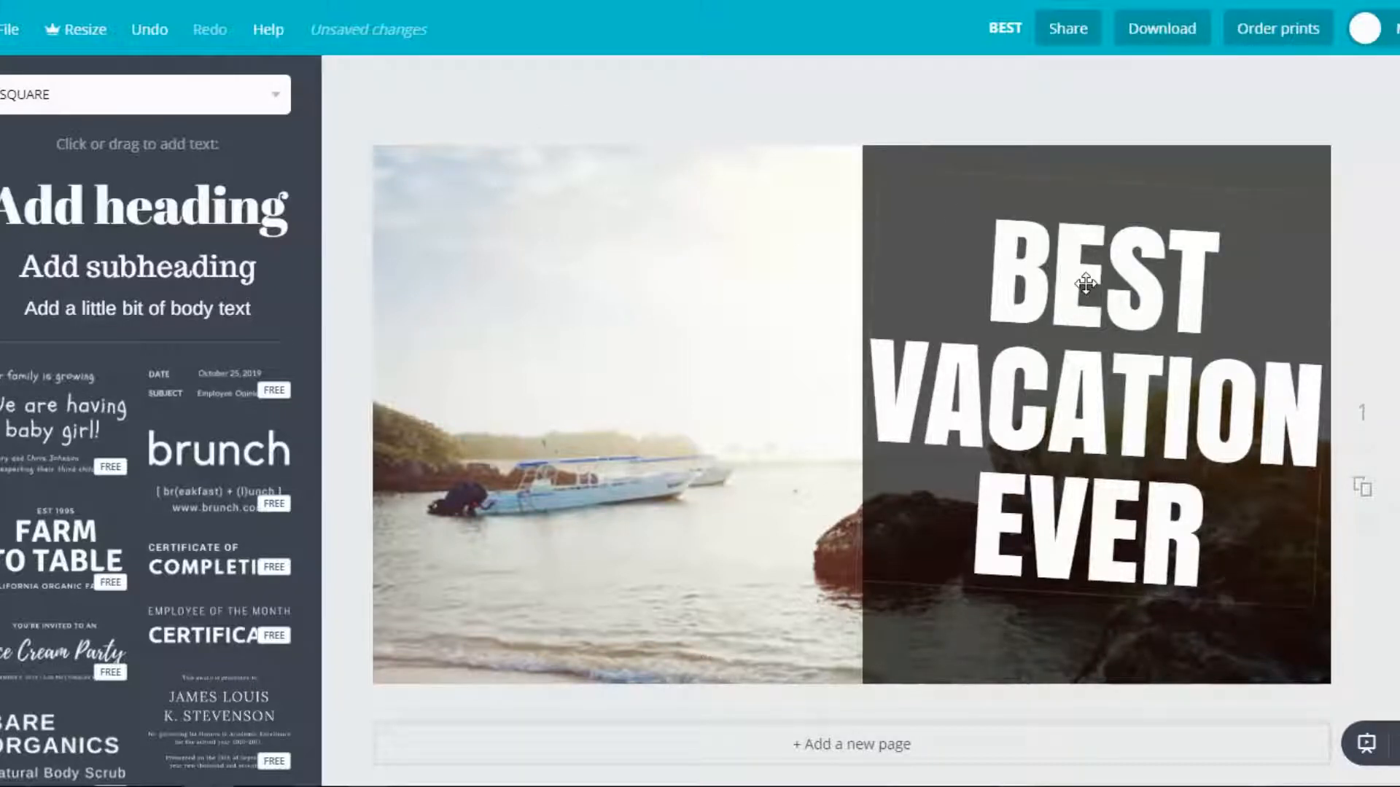
Recolour the tilted heading dark grey (#666666) and duplicate it.
click(1021, 284)
click(615, 83)
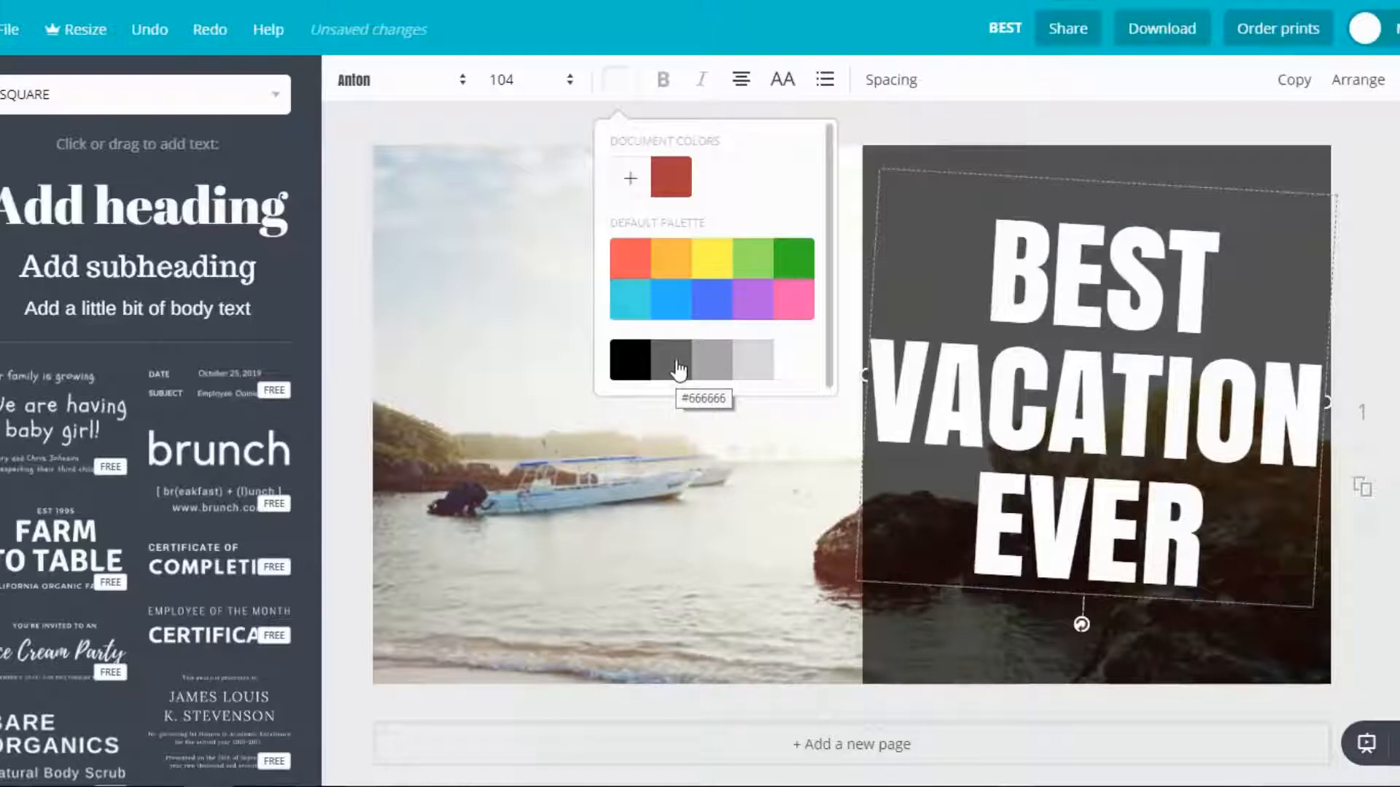
click(678, 371)
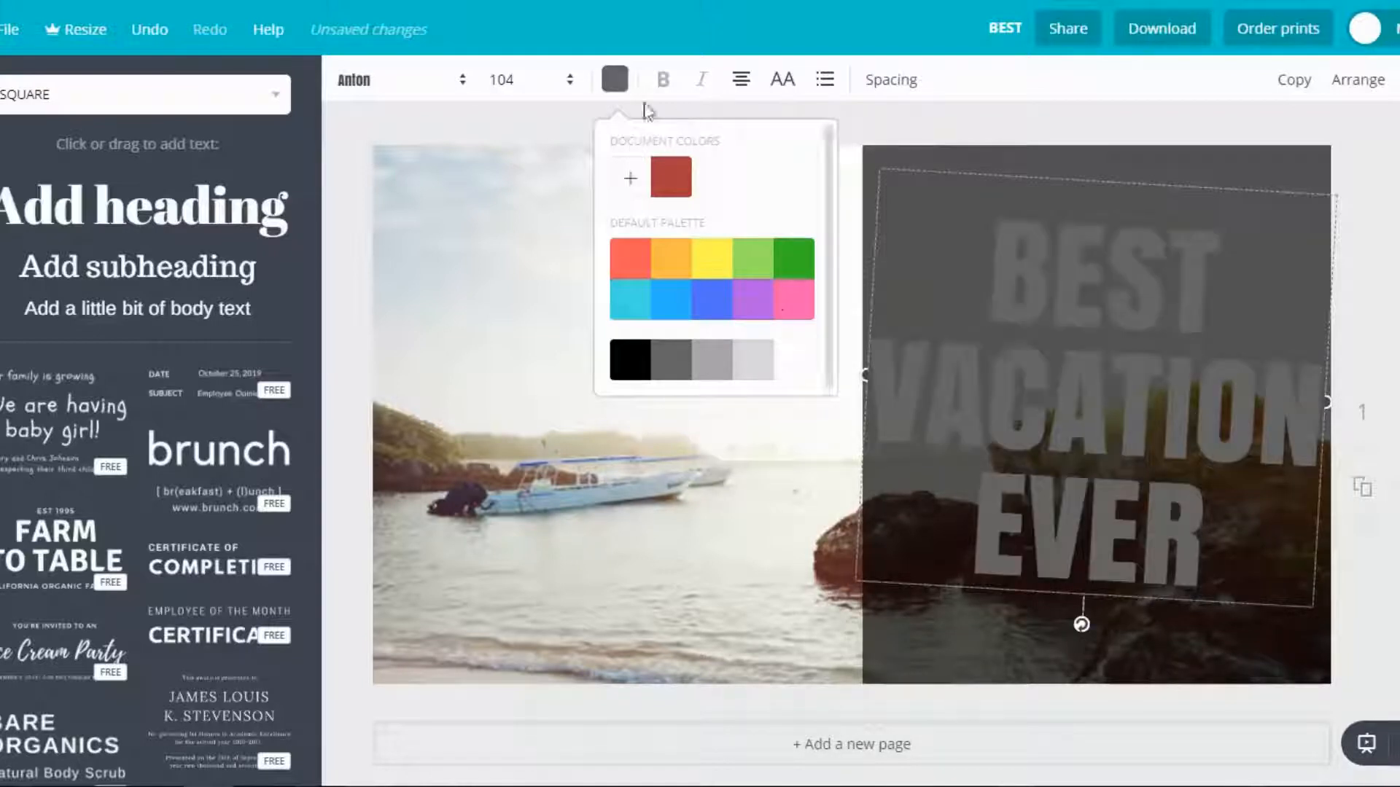
click(1294, 81)
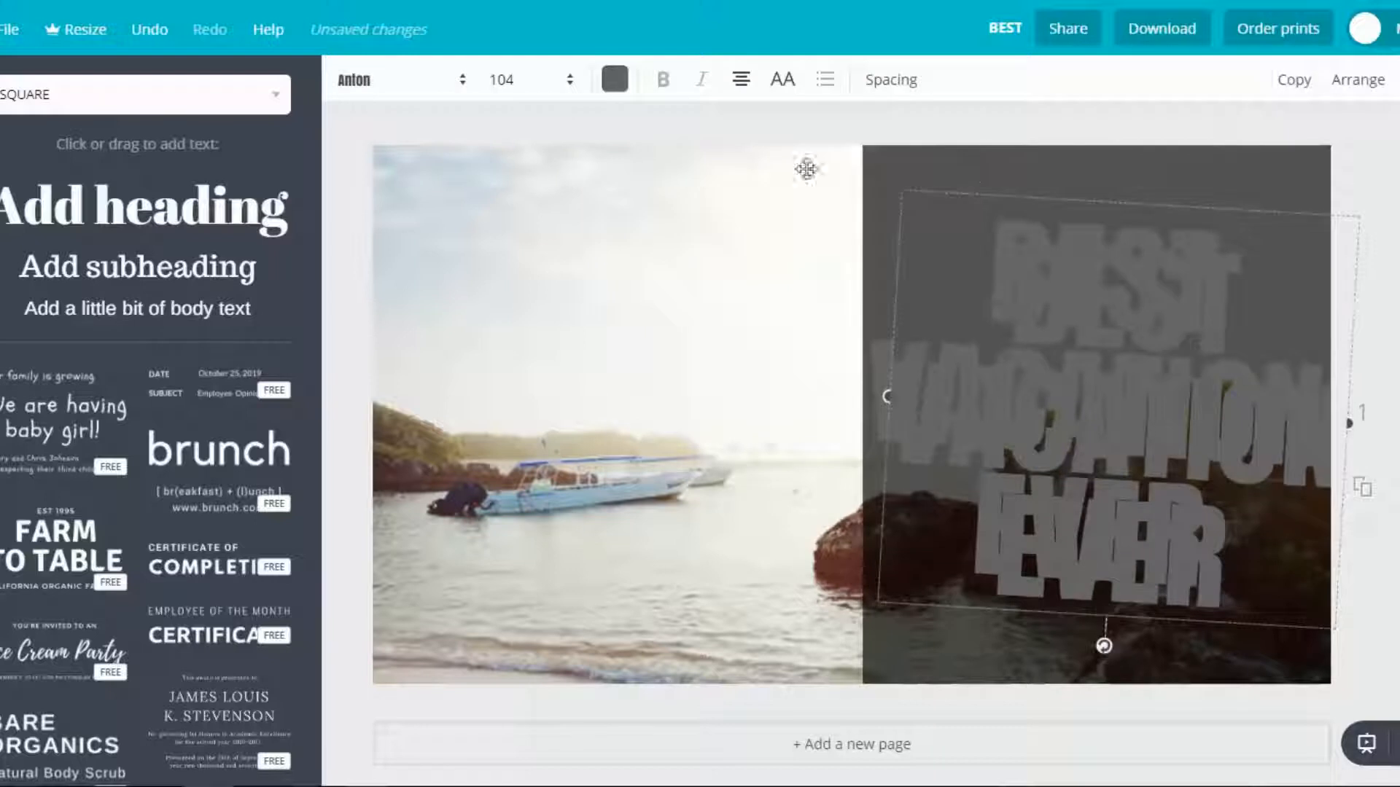
Colour the duplicated heading white and move it away from the grey original.
click(615, 78)
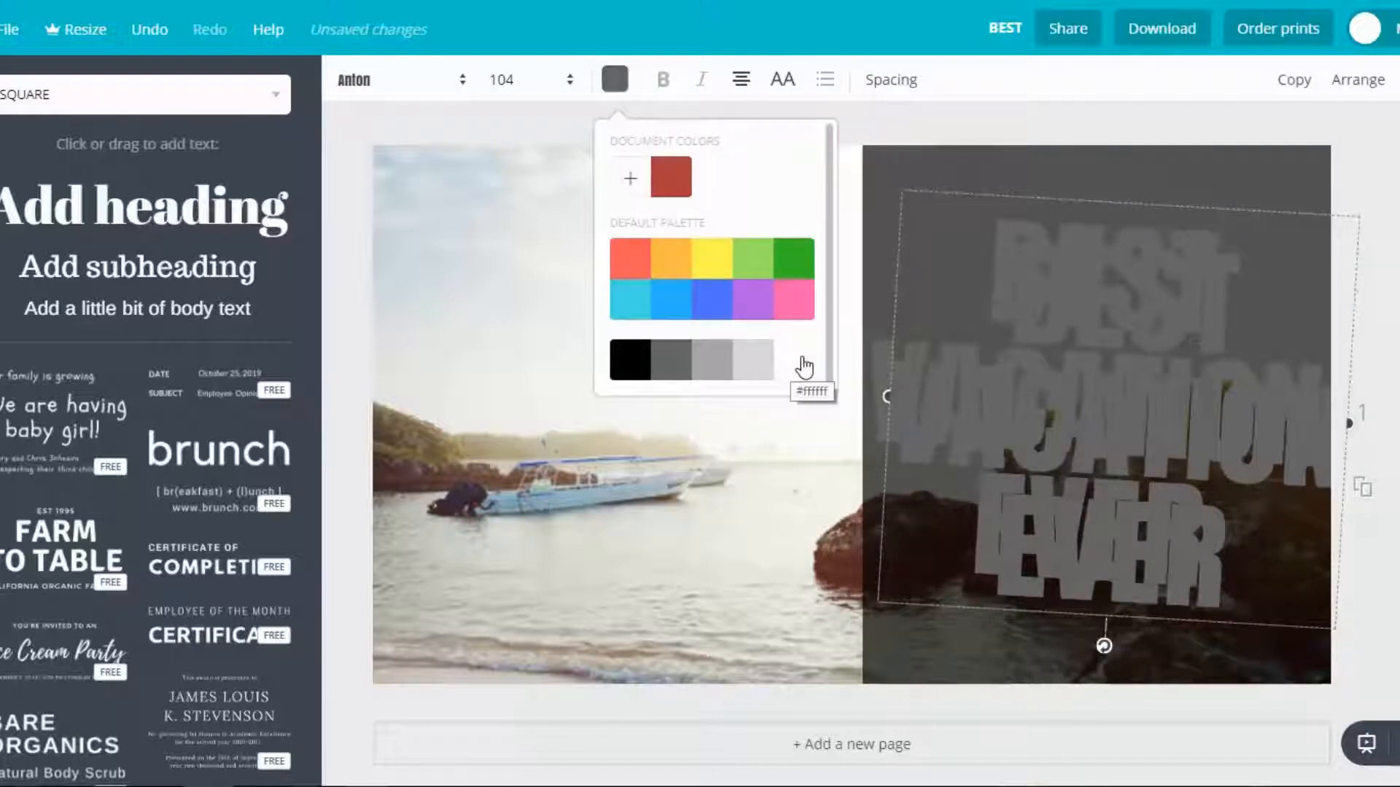
click(795, 364)
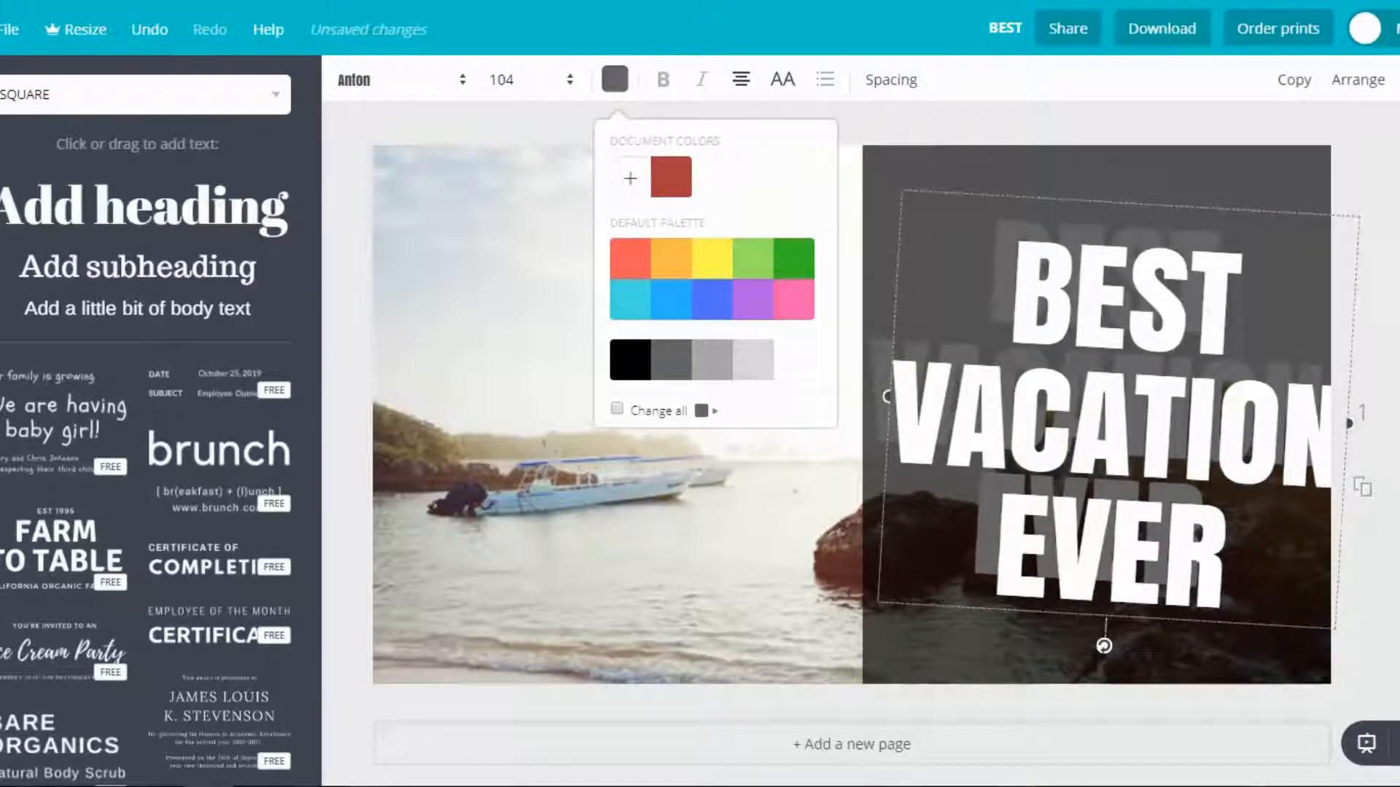
click(1225, 443)
drag(1199, 451, 1178, 428)
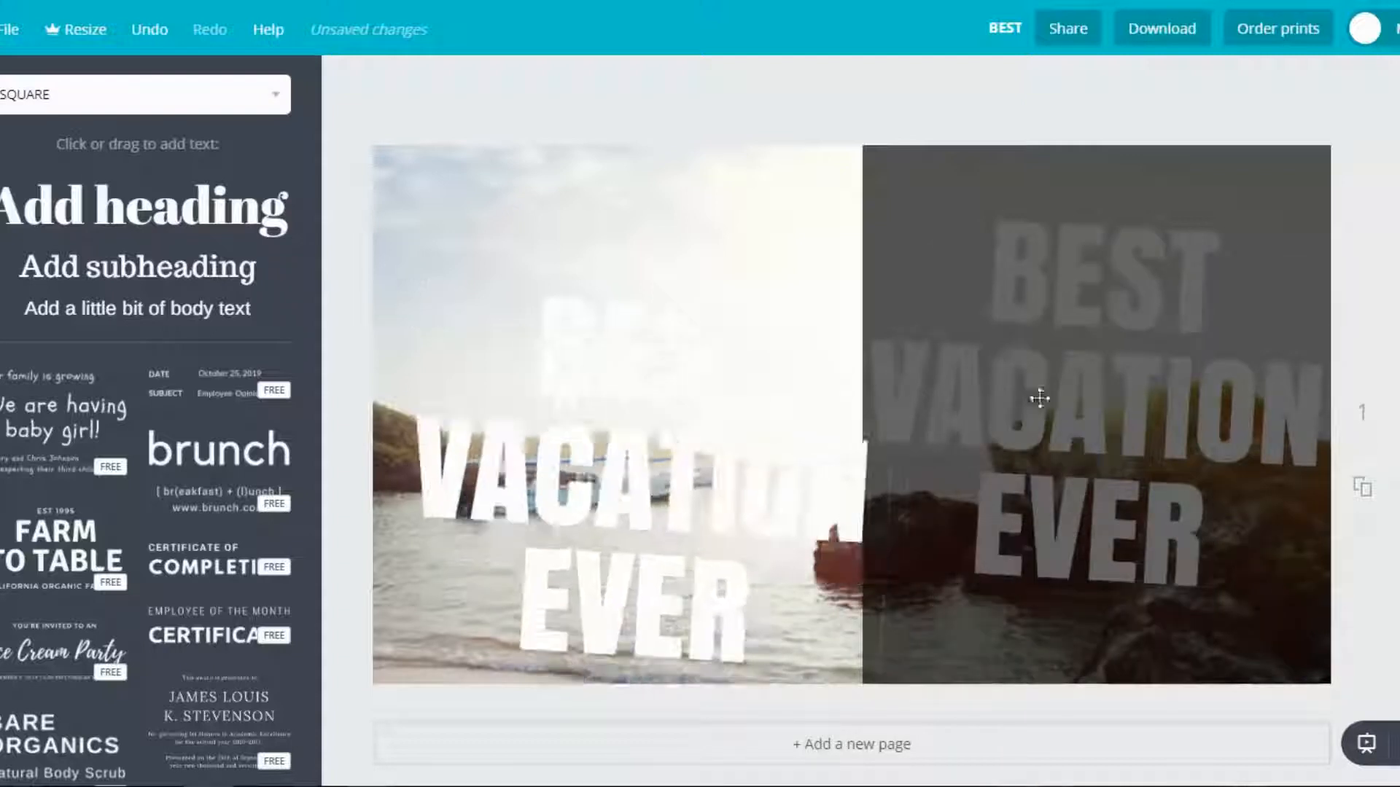
Try the document's dark red on the original heading and move the white copy back onto the panel to compare.
click(1059, 379)
click(614, 81)
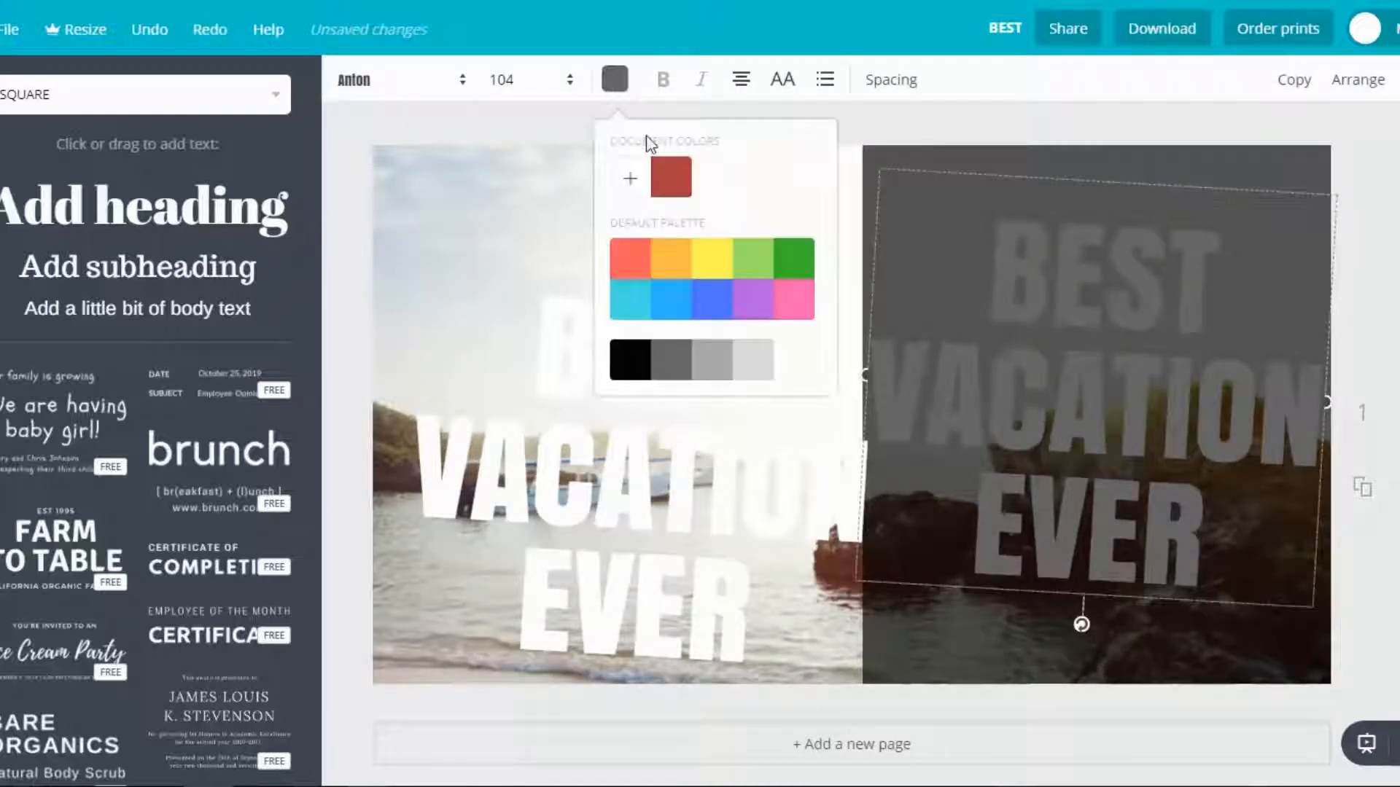
click(671, 177)
click(768, 512)
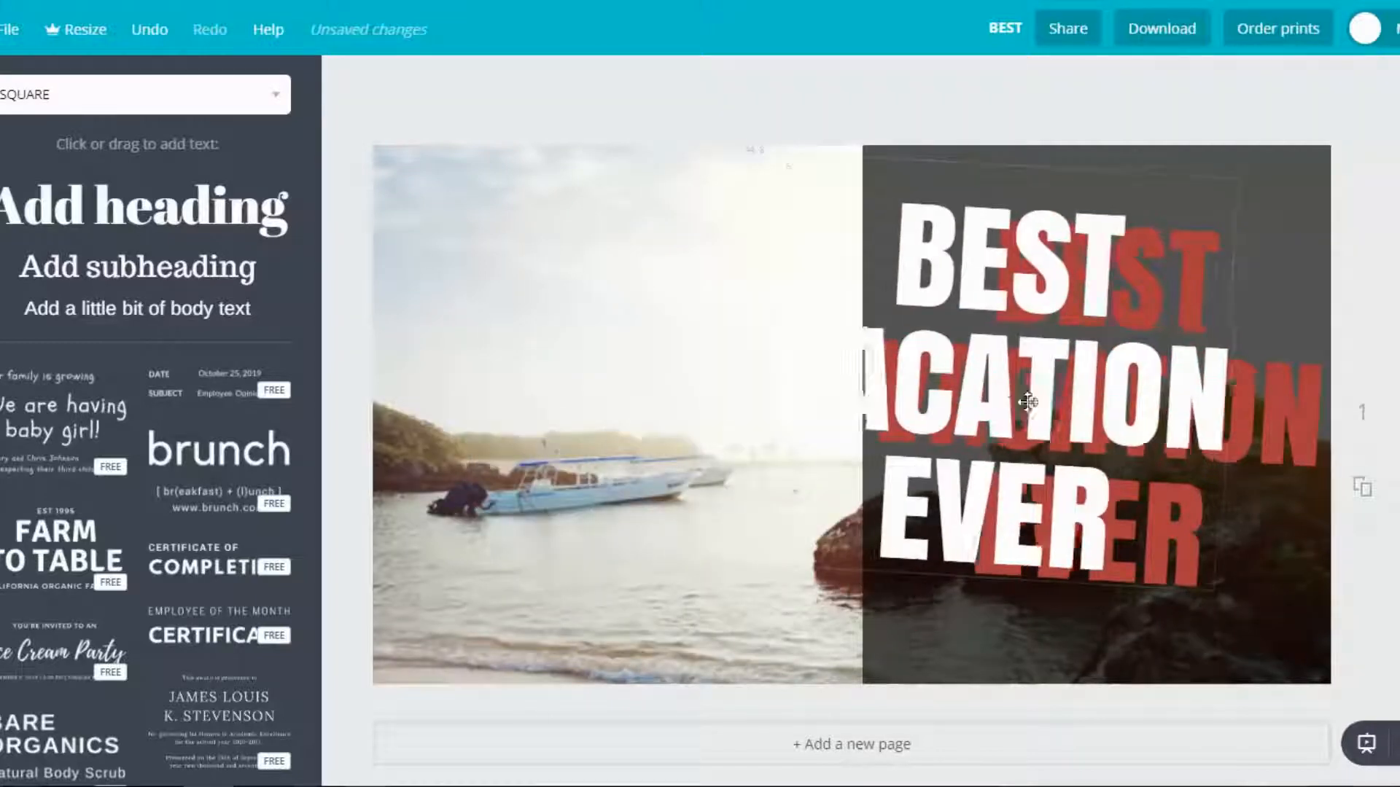
drag(1028, 401, 1088, 503)
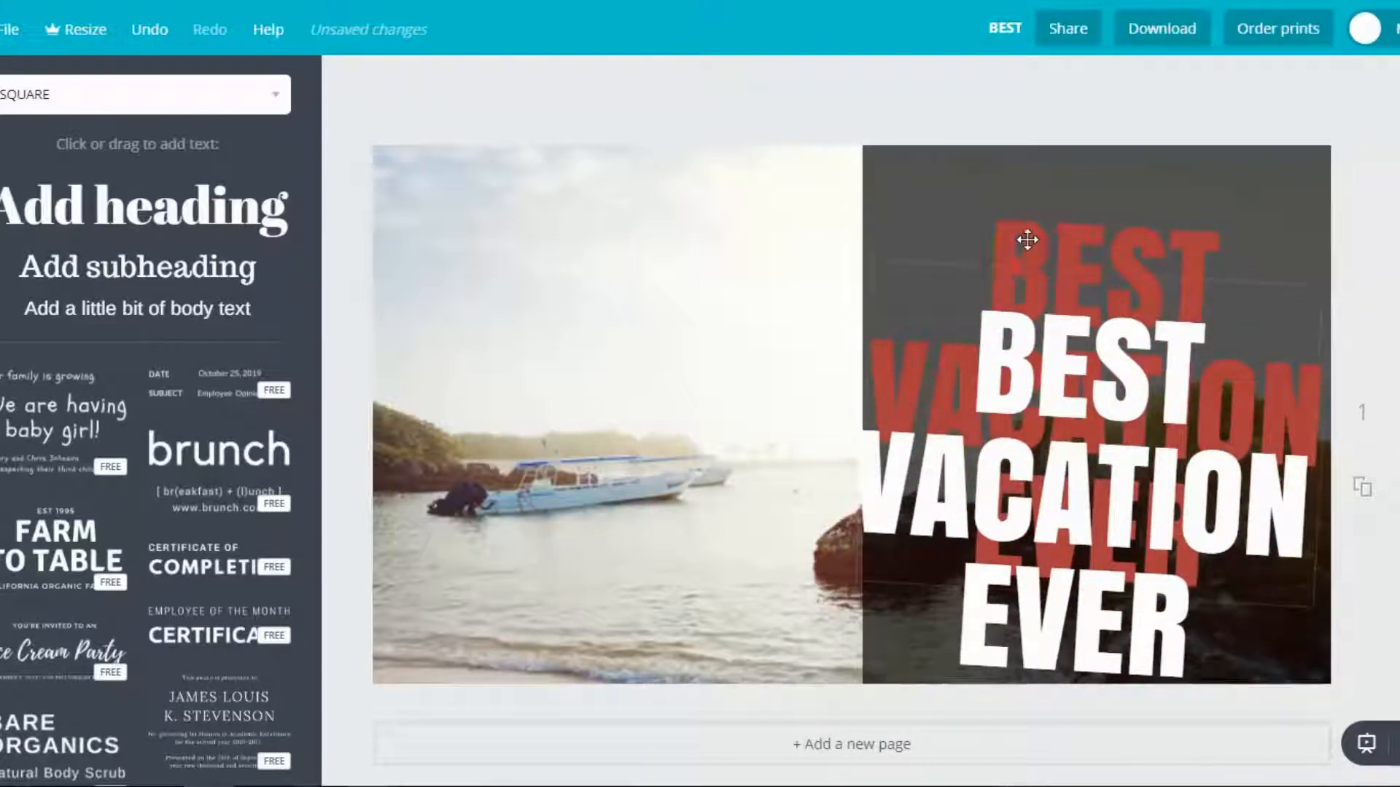
Colour the original heading bright yellow with the custom colour f4ff24.
click(1027, 240)
click(614, 86)
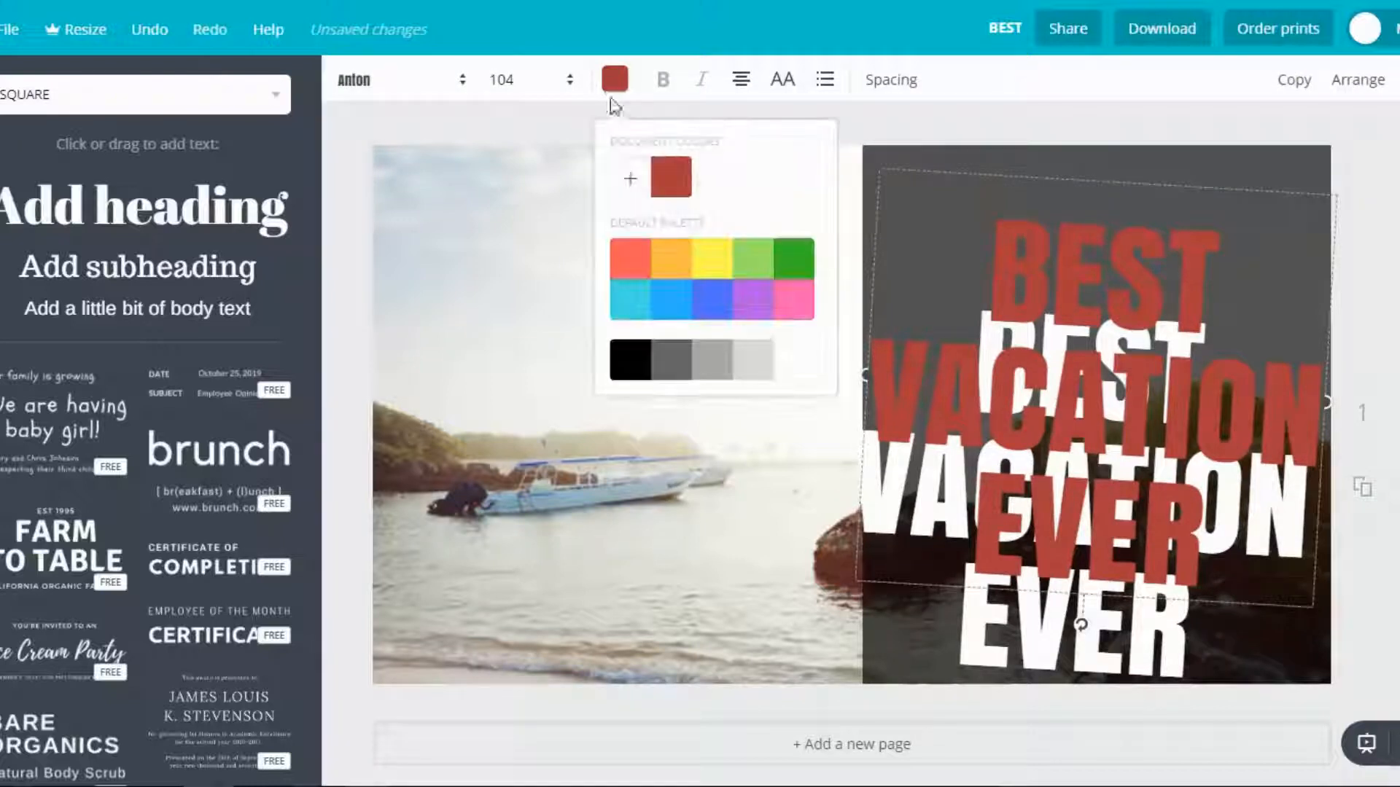
click(710, 267)
click(629, 180)
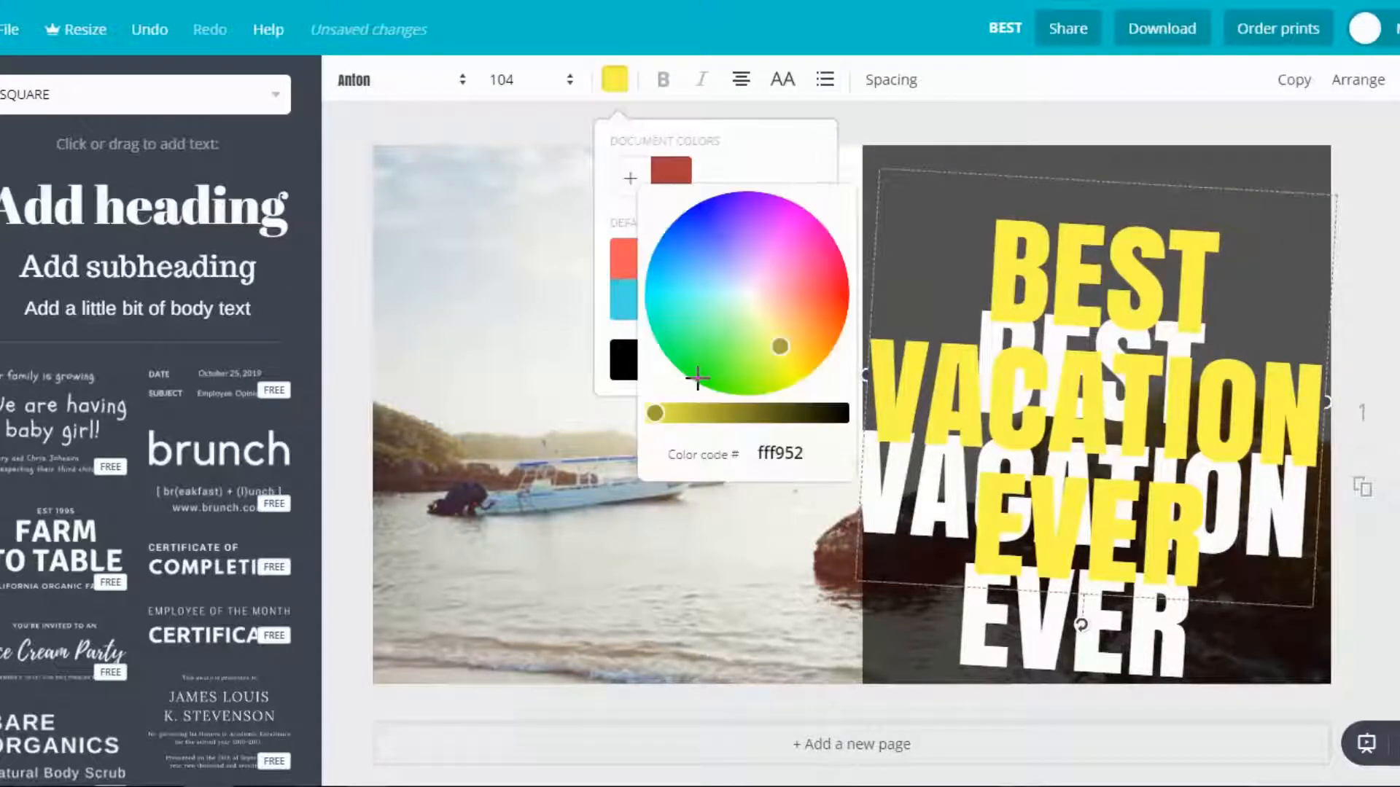
drag(783, 347, 783, 360)
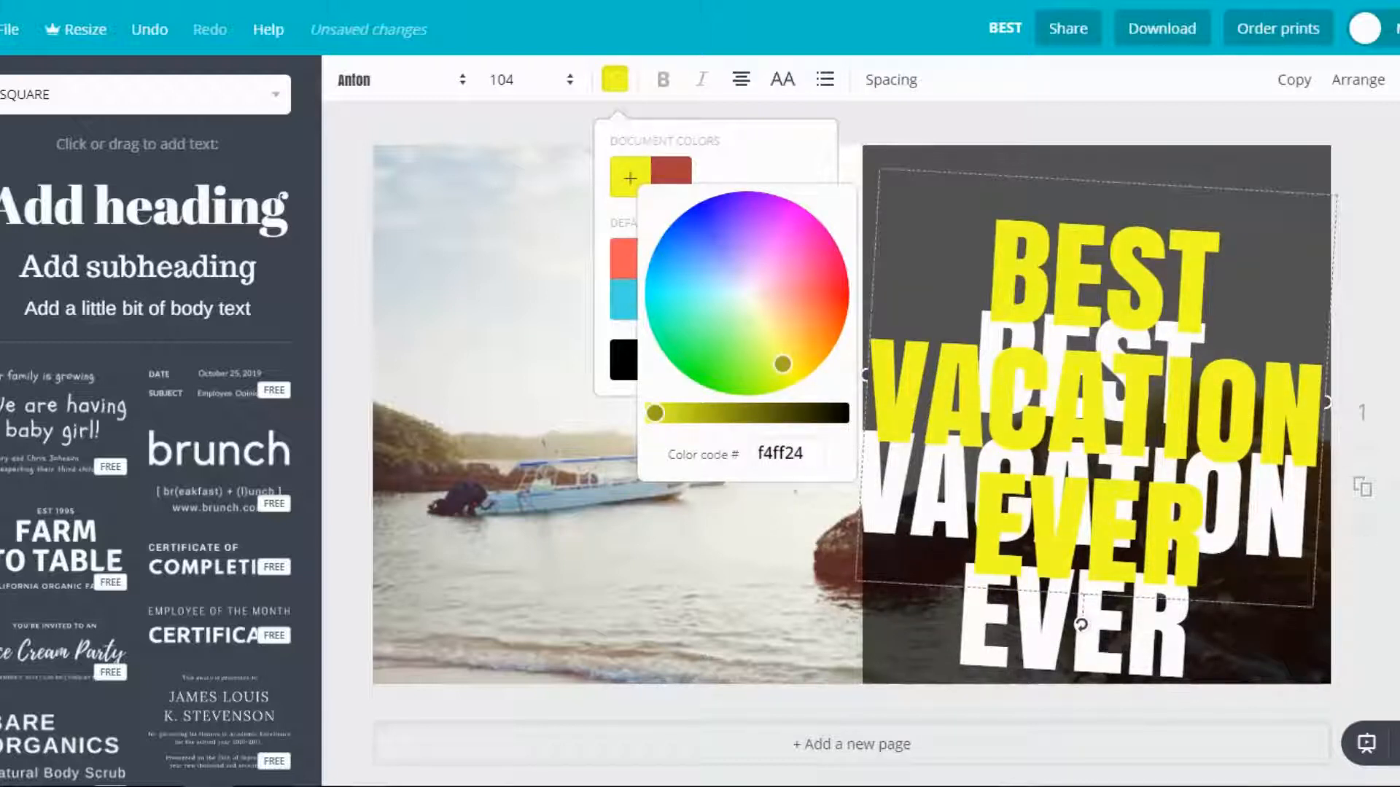
click(1189, 641)
Undo a rotation of the yellow heading and place the white copy slightly above it for a yellow shadow effect.
drag(1081, 624, 1106, 599)
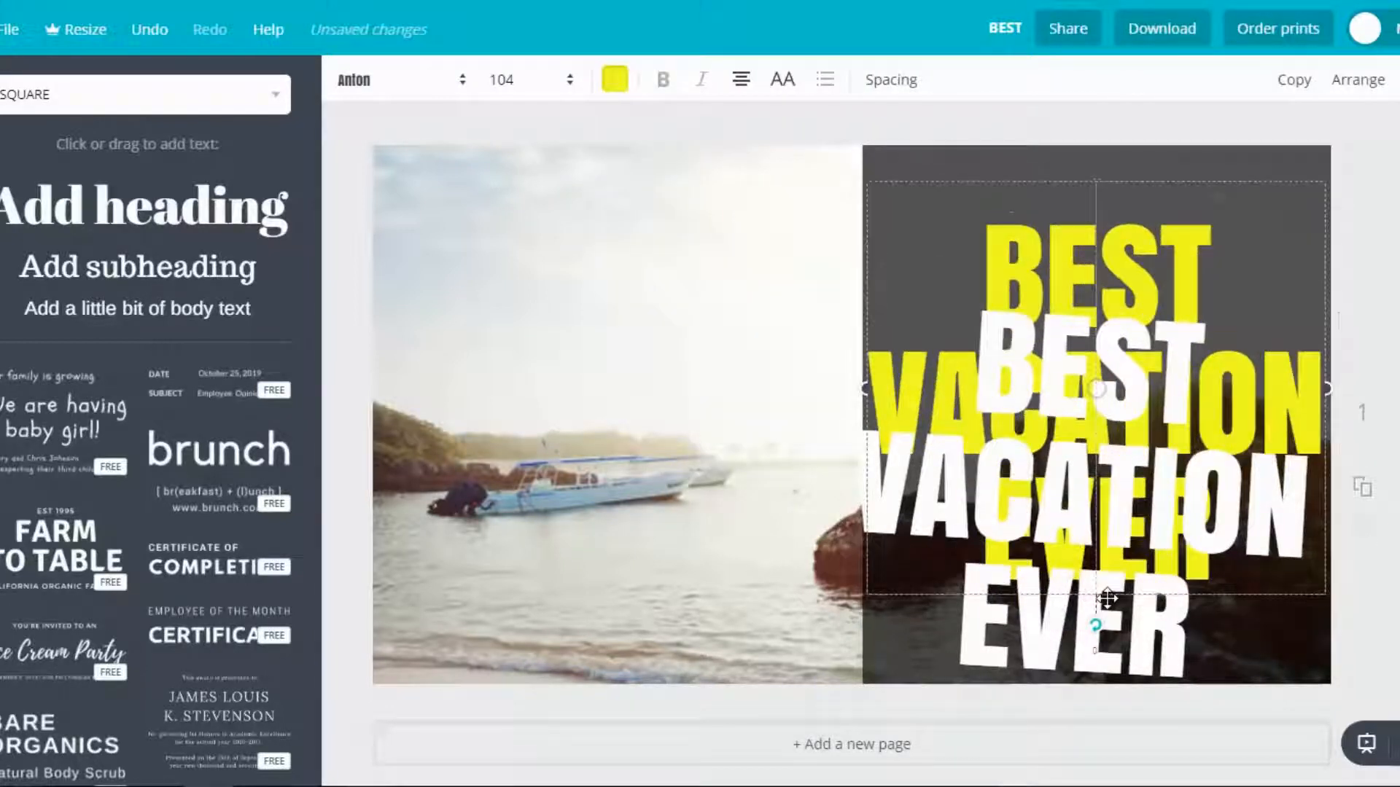
click(159, 36)
drag(1165, 640, 1155, 540)
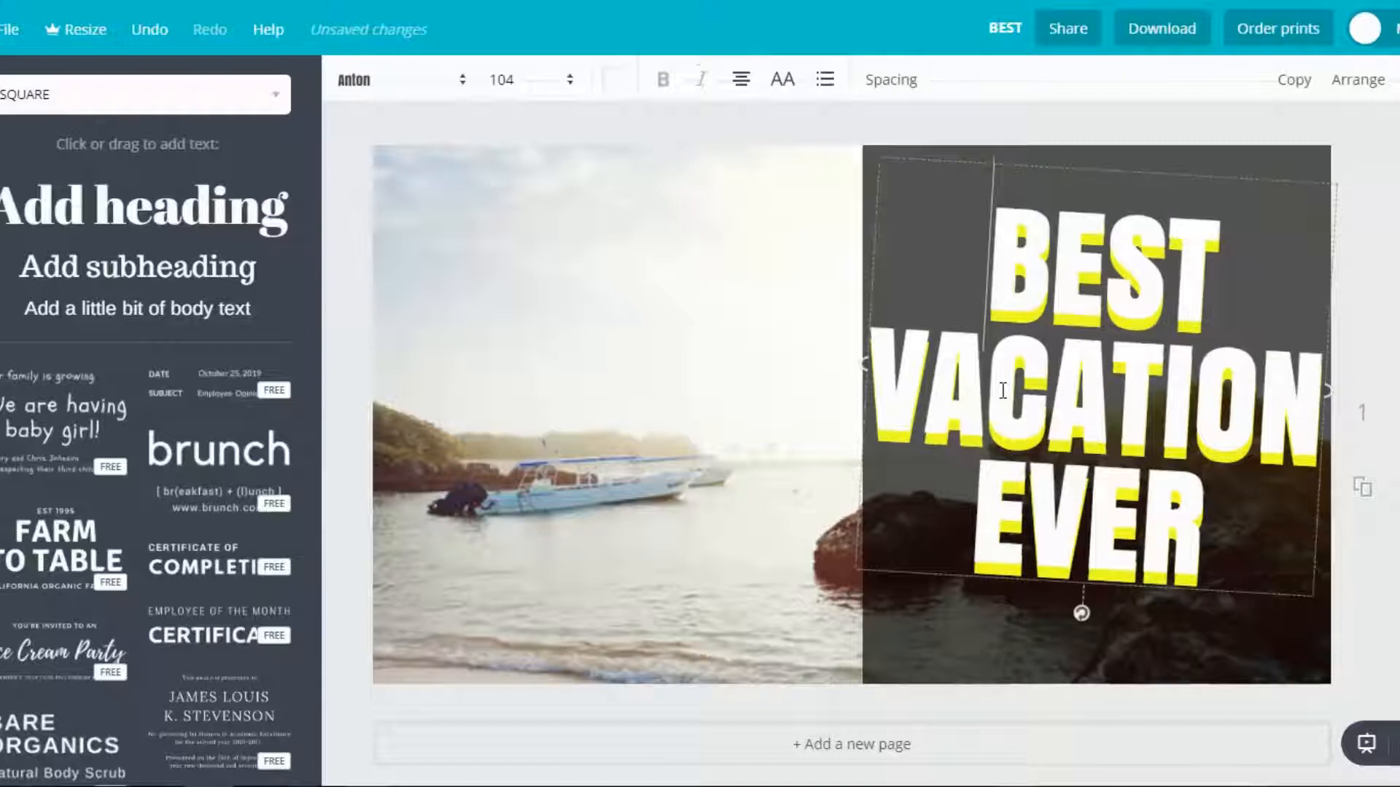
Try other shades on the front heading copy and return it to white (ffffff).
click(619, 91)
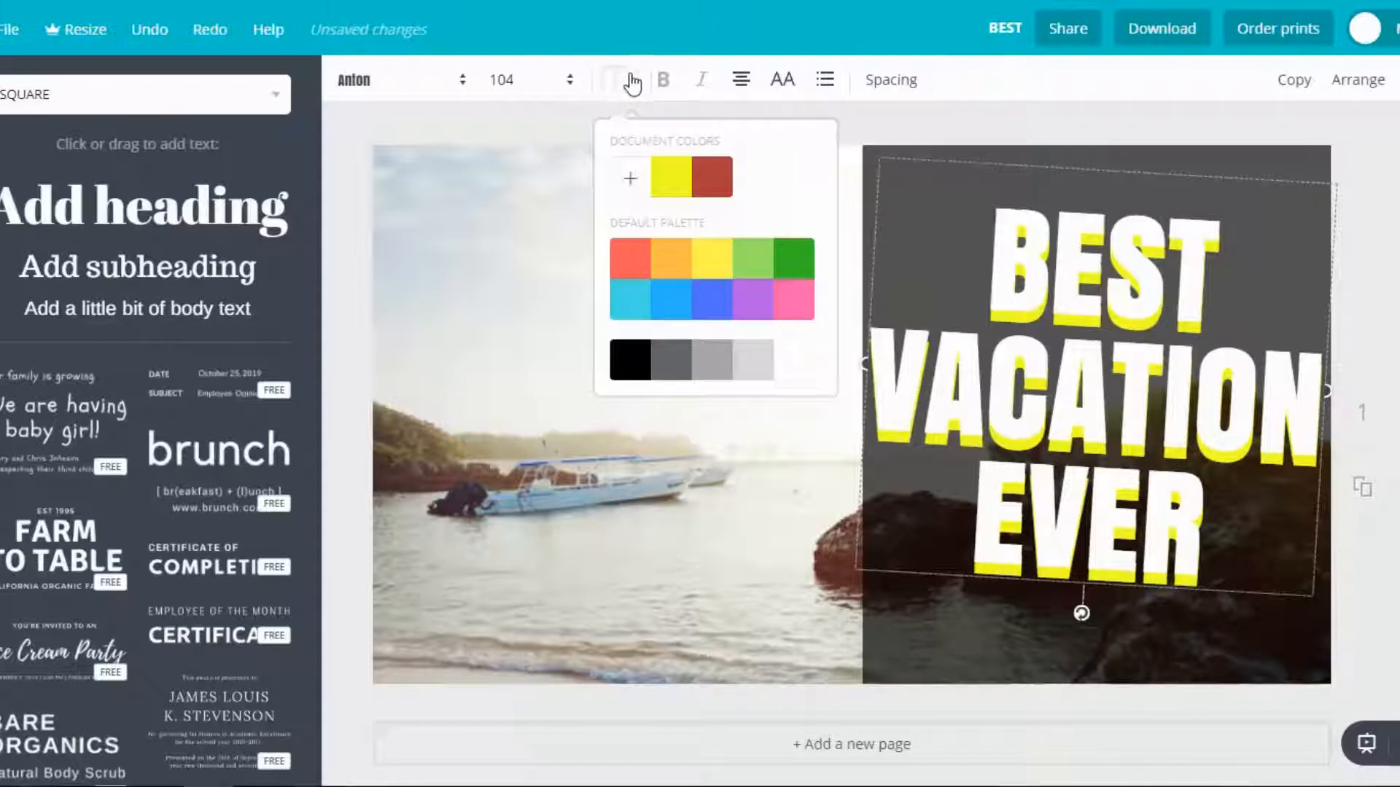
click(753, 370)
click(792, 360)
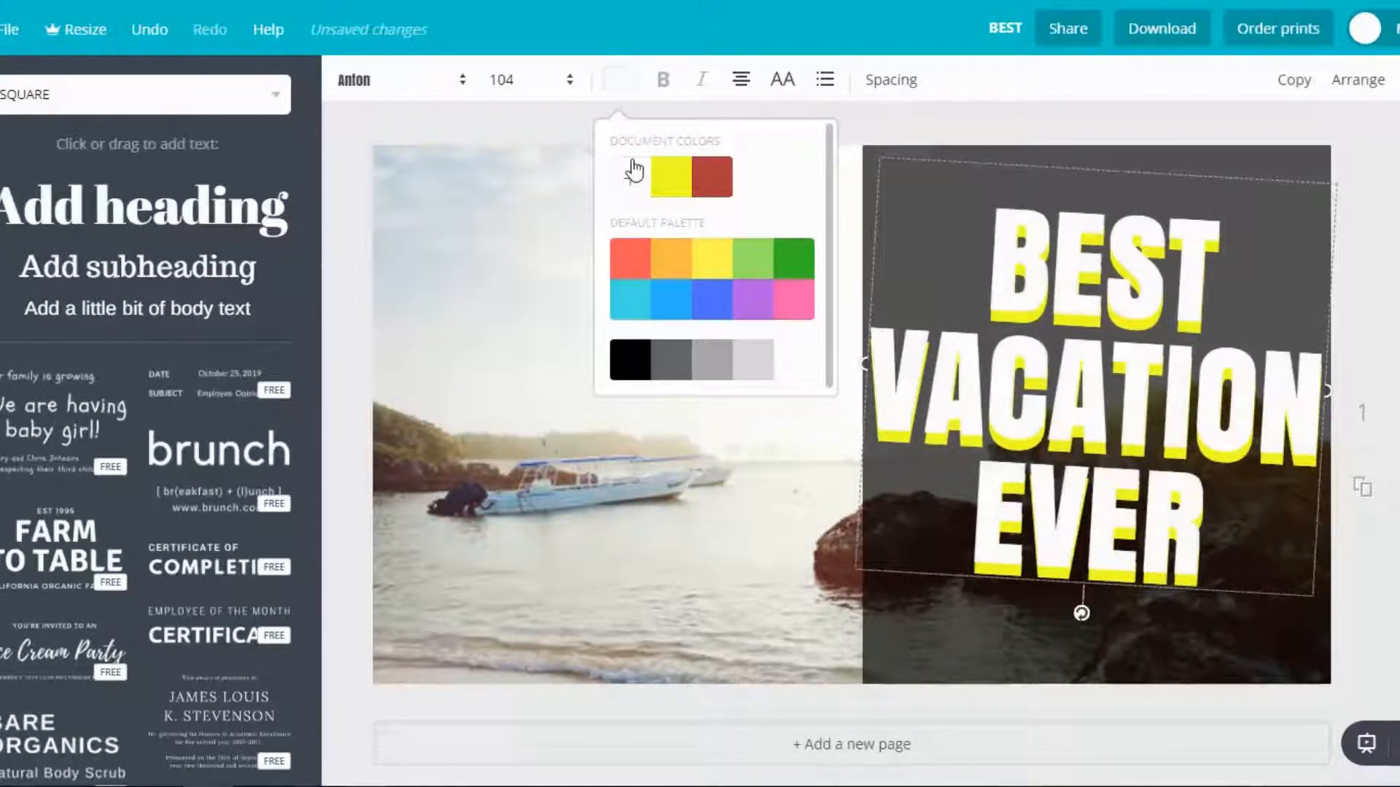
click(630, 179)
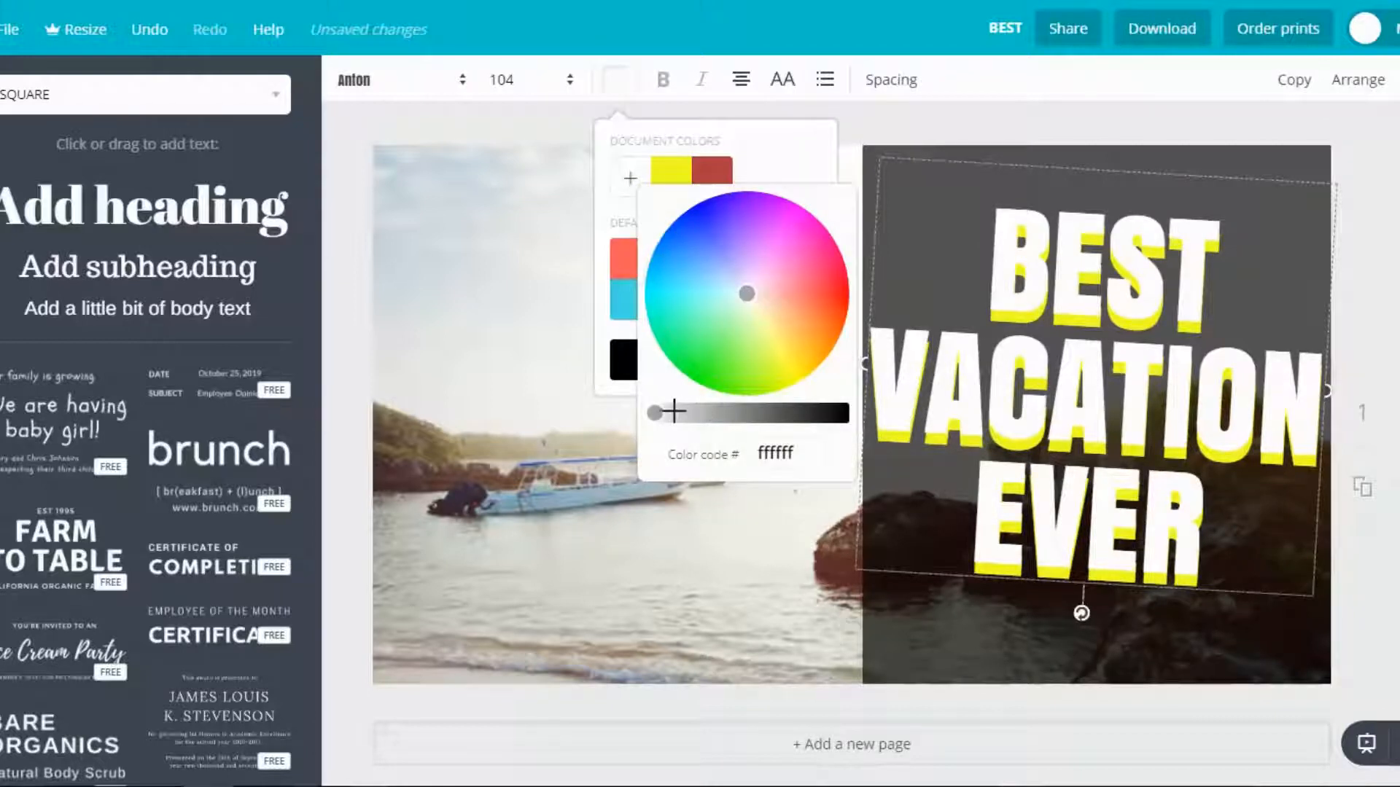
drag(660, 415, 639, 419)
click(1398, 640)
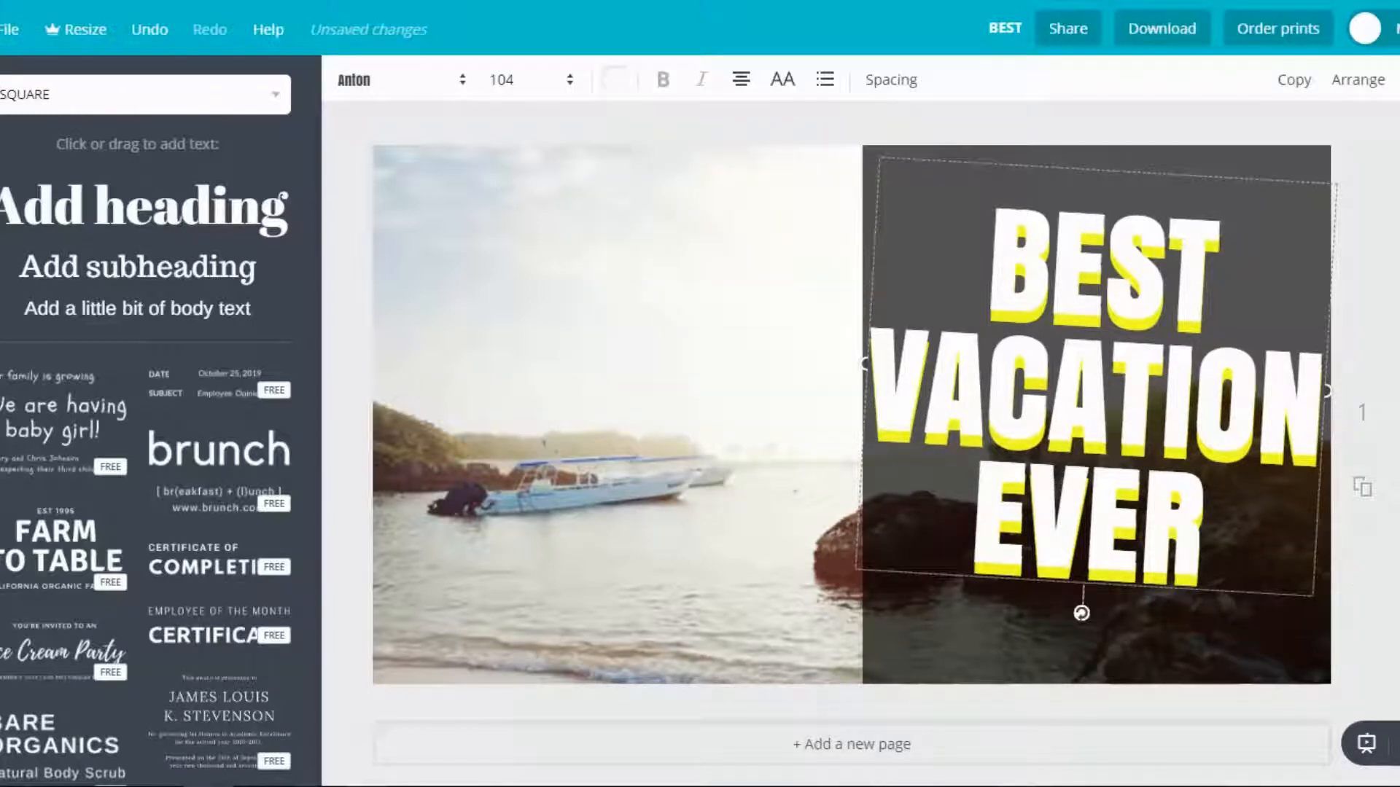
Move the white heading down out of the way, duplicate the yellow heading and shift a yellow copy down and to the right.
drag(1170, 414, 1191, 541)
drag(1106, 393, 1120, 457)
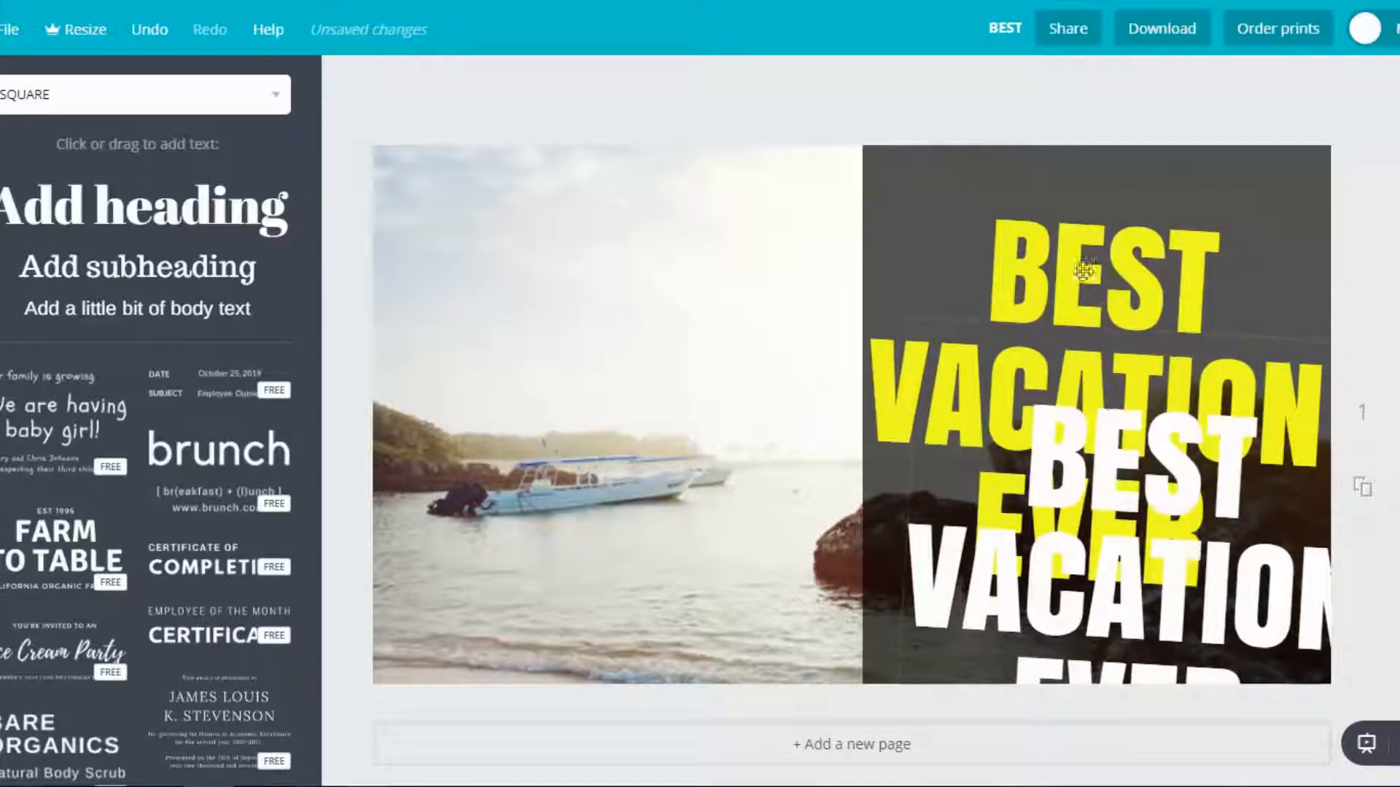
click(1084, 271)
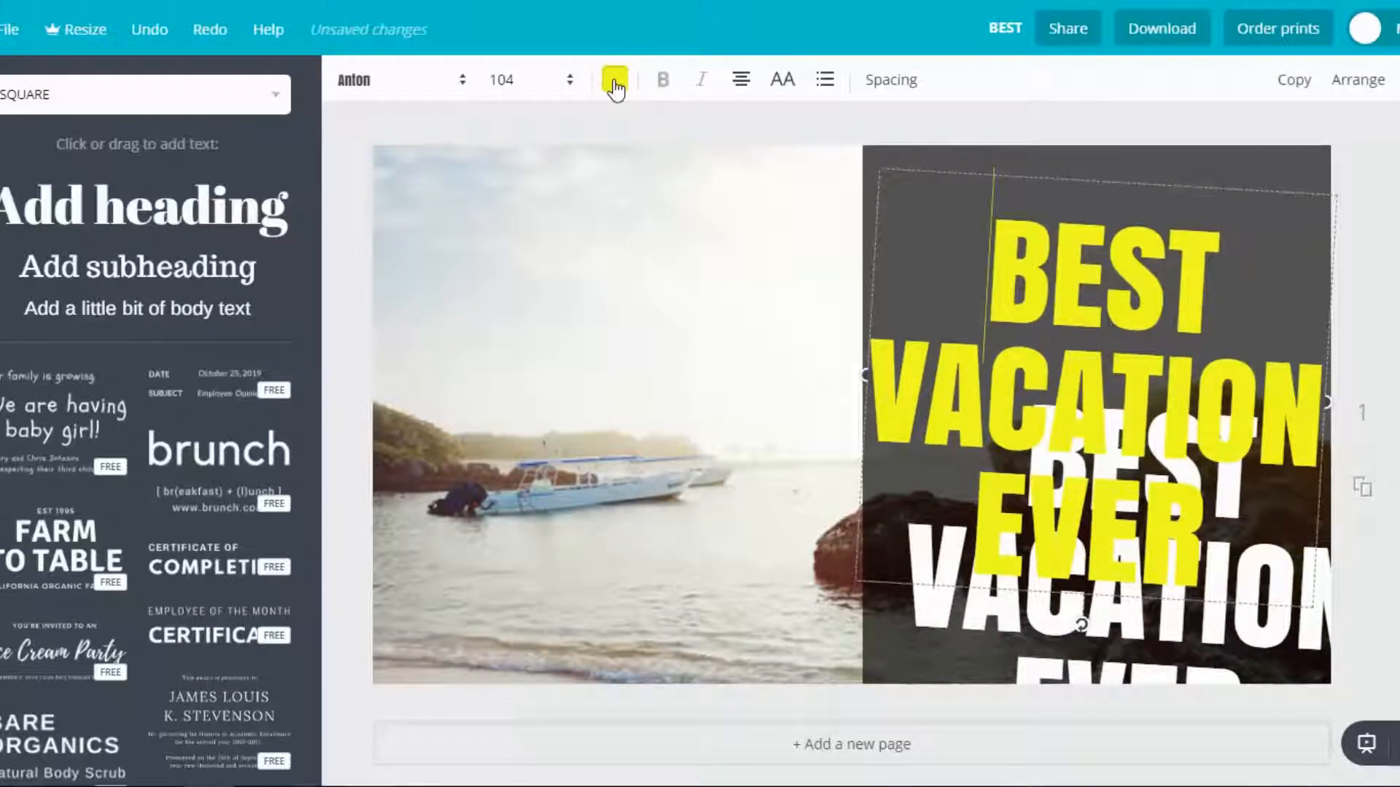
click(1293, 80)
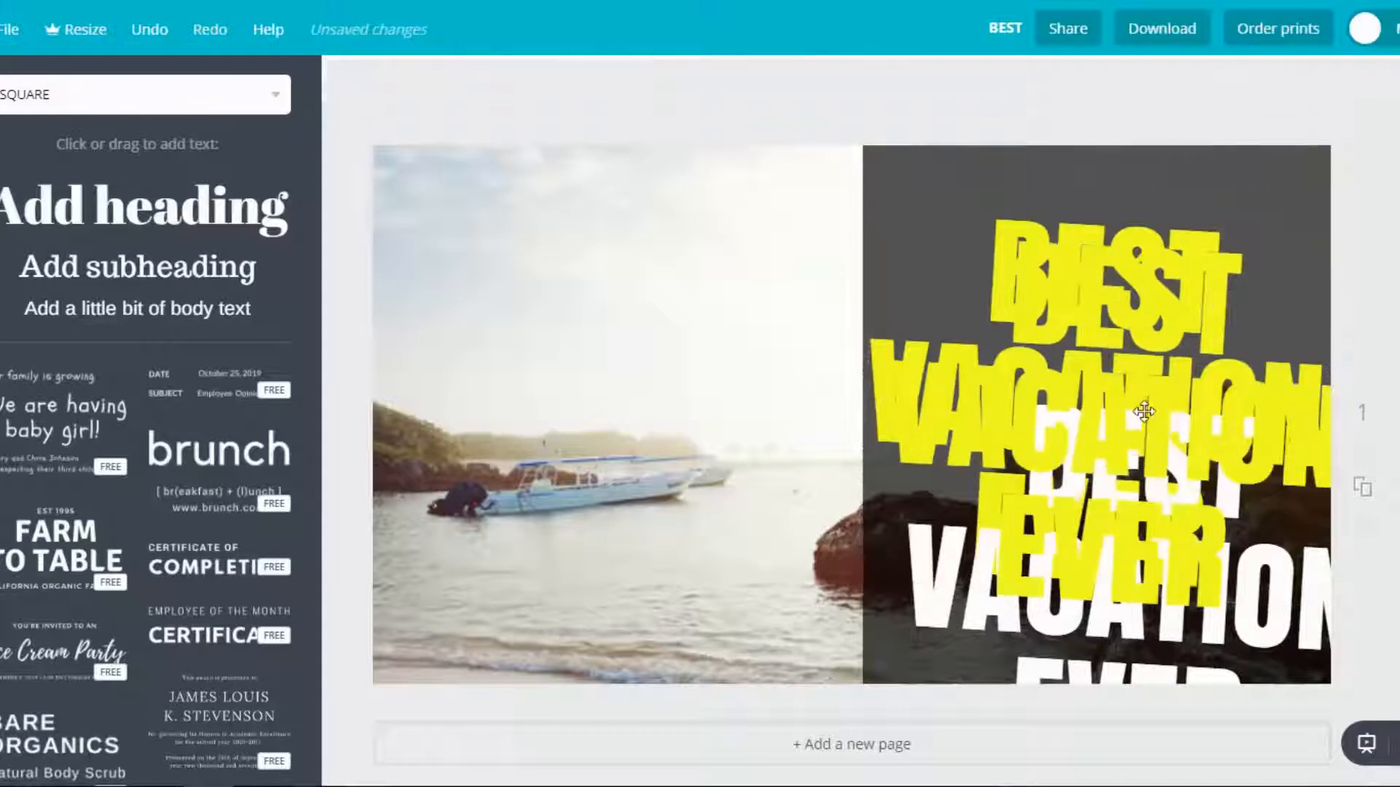
click(1381, 466)
drag(1144, 437, 1248, 520)
click(1041, 261)
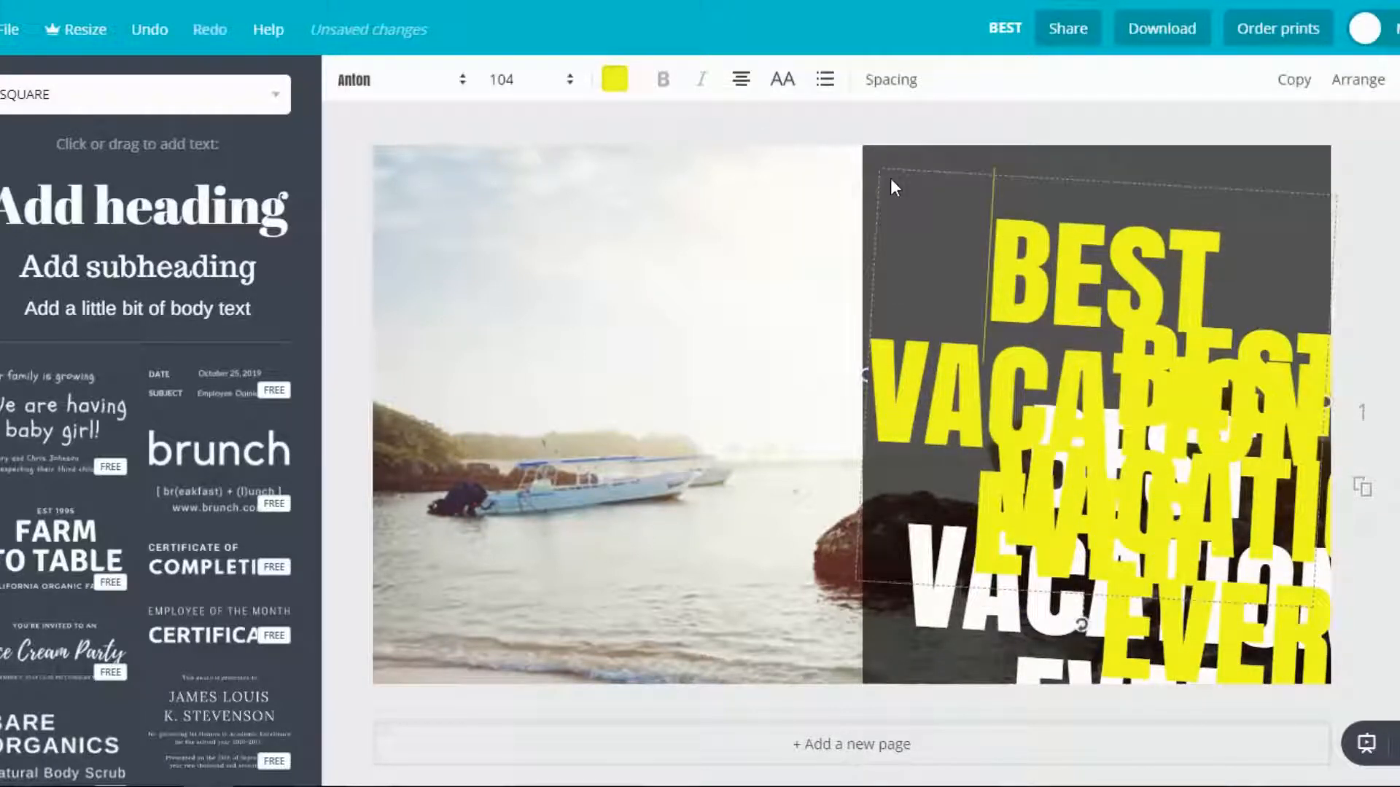
Colour the back heading copy black and lay the yellow copy over it, shifted slightly to the right.
click(615, 78)
click(627, 359)
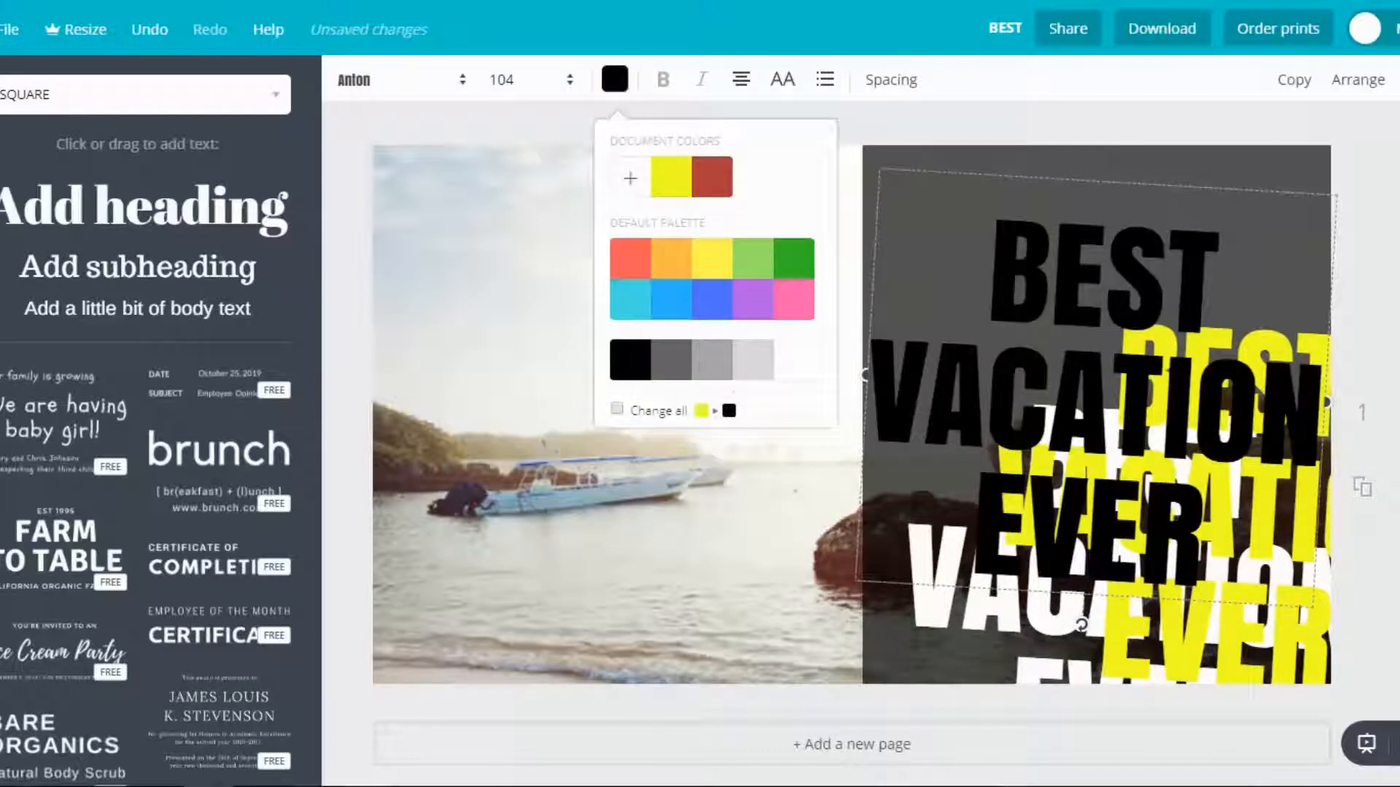
drag(1276, 521, 1154, 414)
drag(1249, 621, 1194, 440)
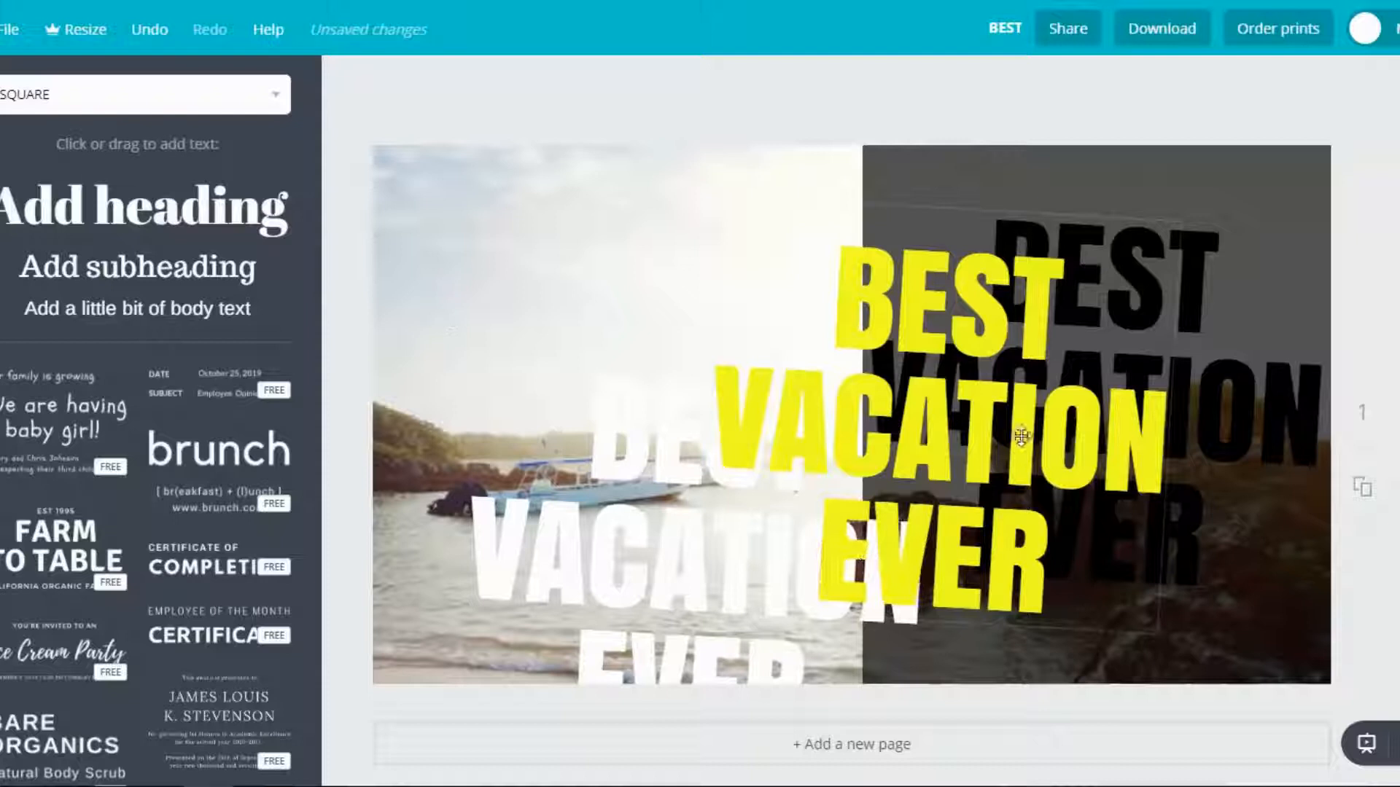
drag(1157, 409, 1188, 408)
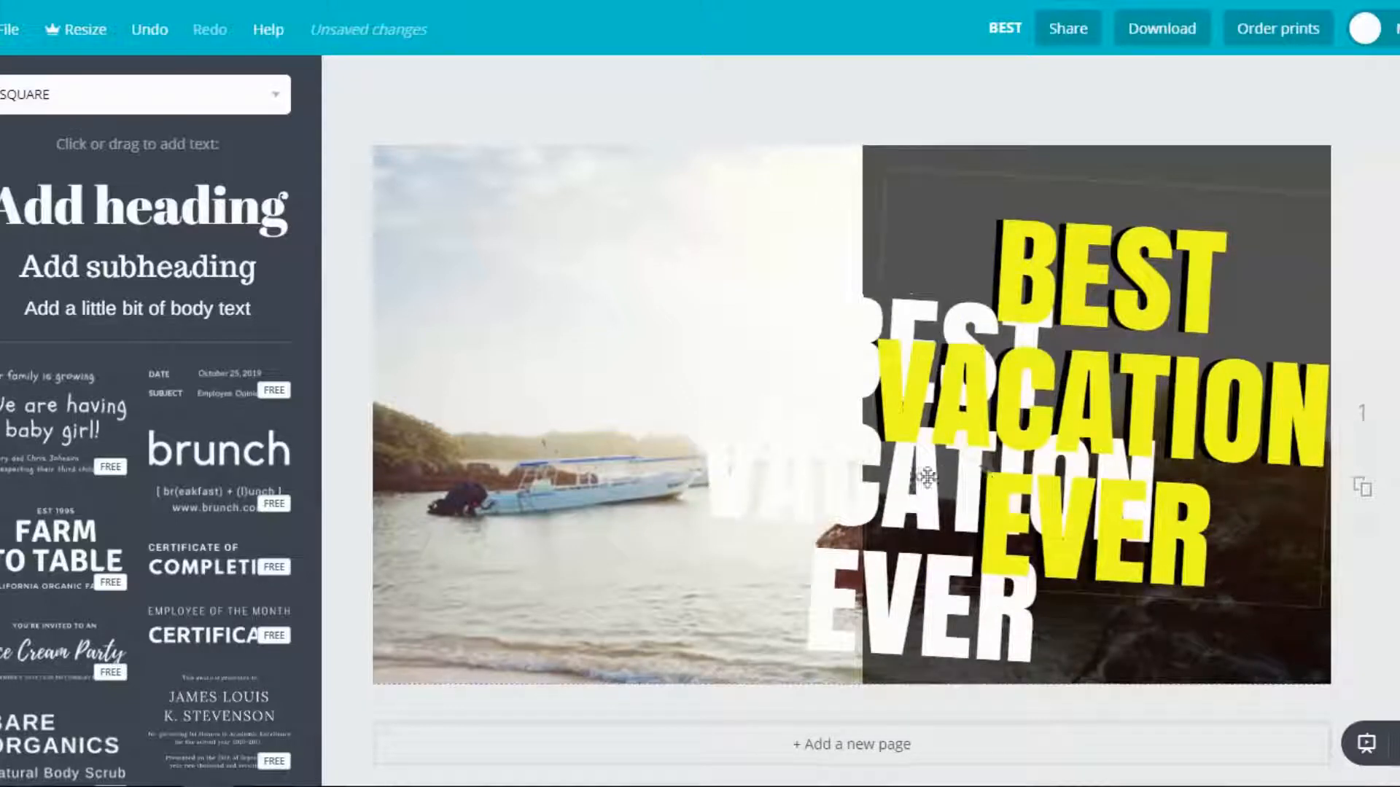
Try the white heading over the yellow copy and move it off again, down and to the right.
click(768, 484)
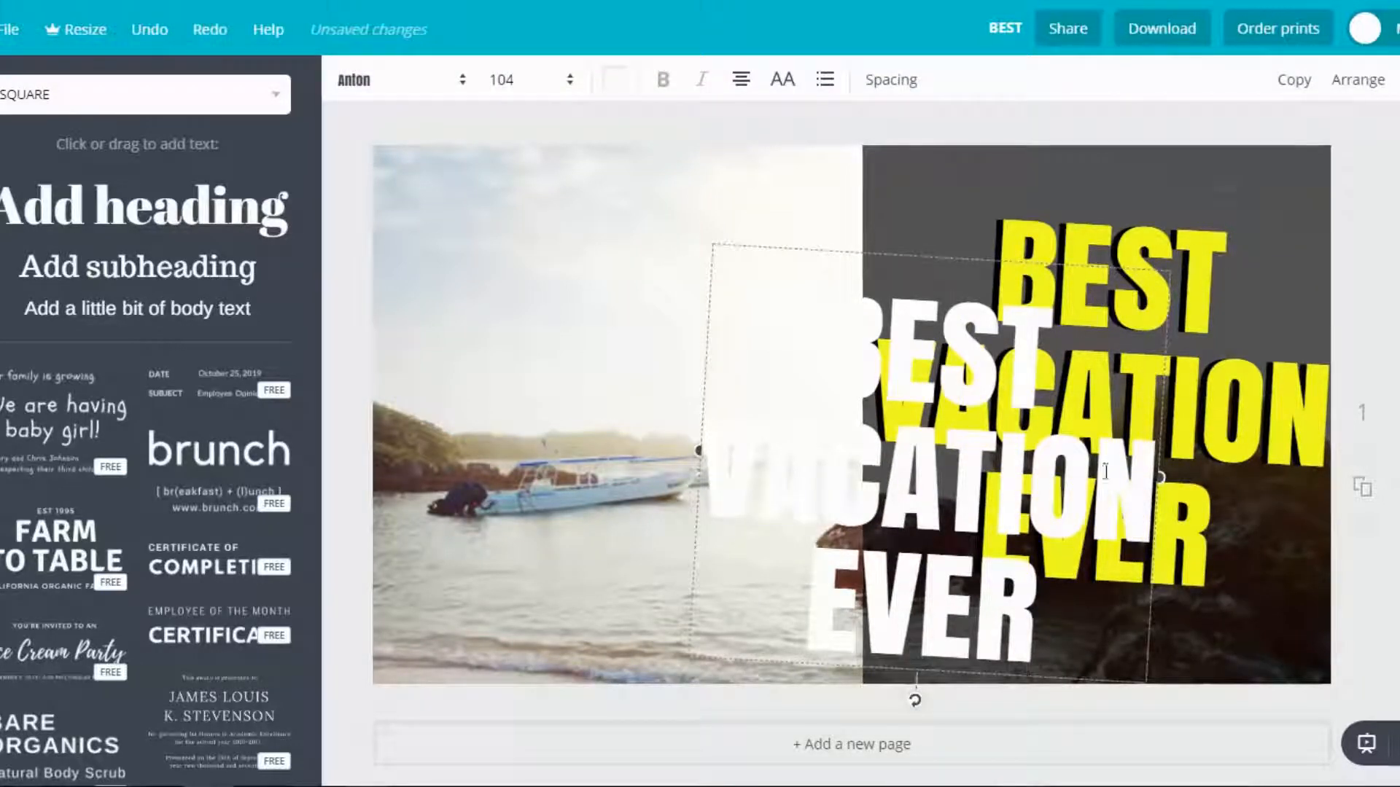
click(1381, 82)
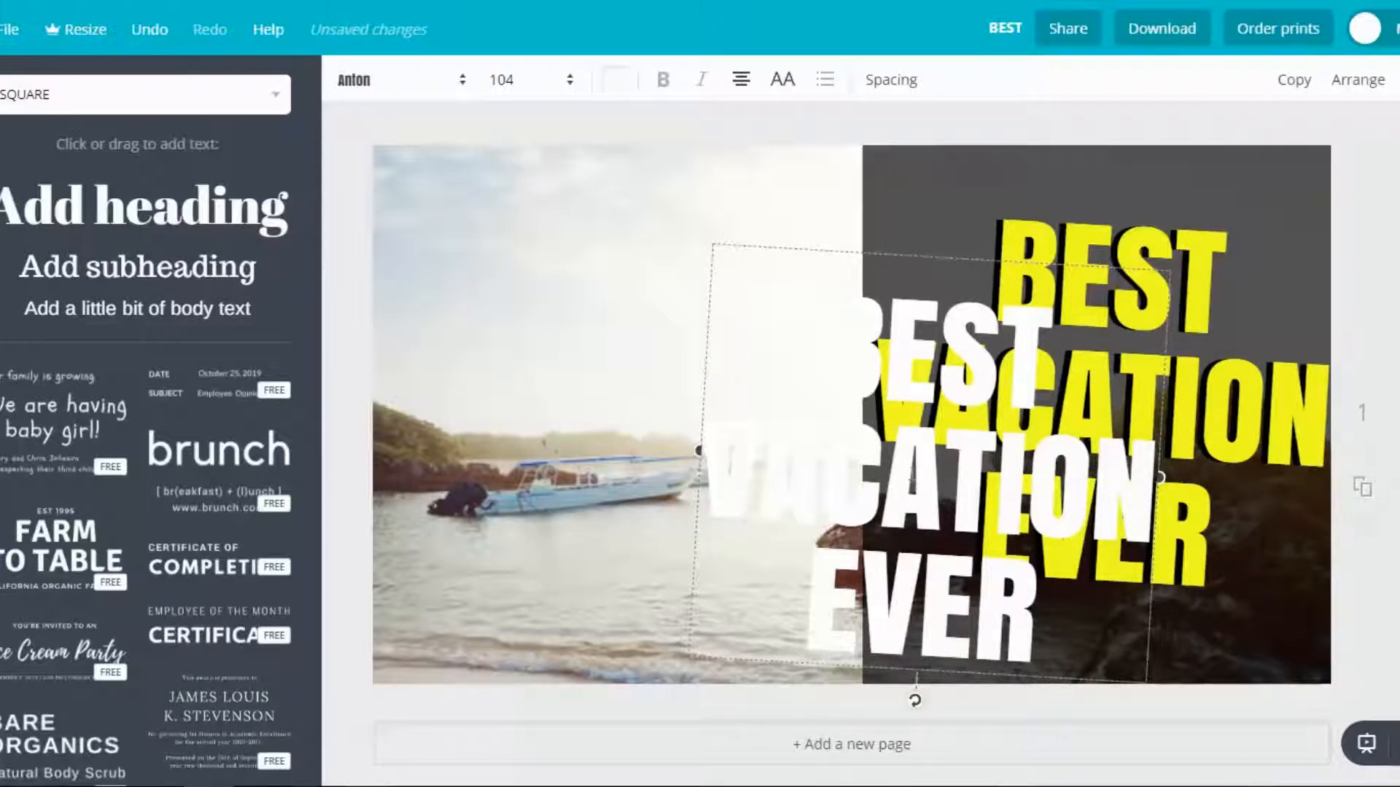
drag(917, 498, 1149, 471)
drag(1069, 436, 1200, 535)
Darken the yellow heading copy to dae420 and place the white heading over it, offset slightly to the left.
click(897, 391)
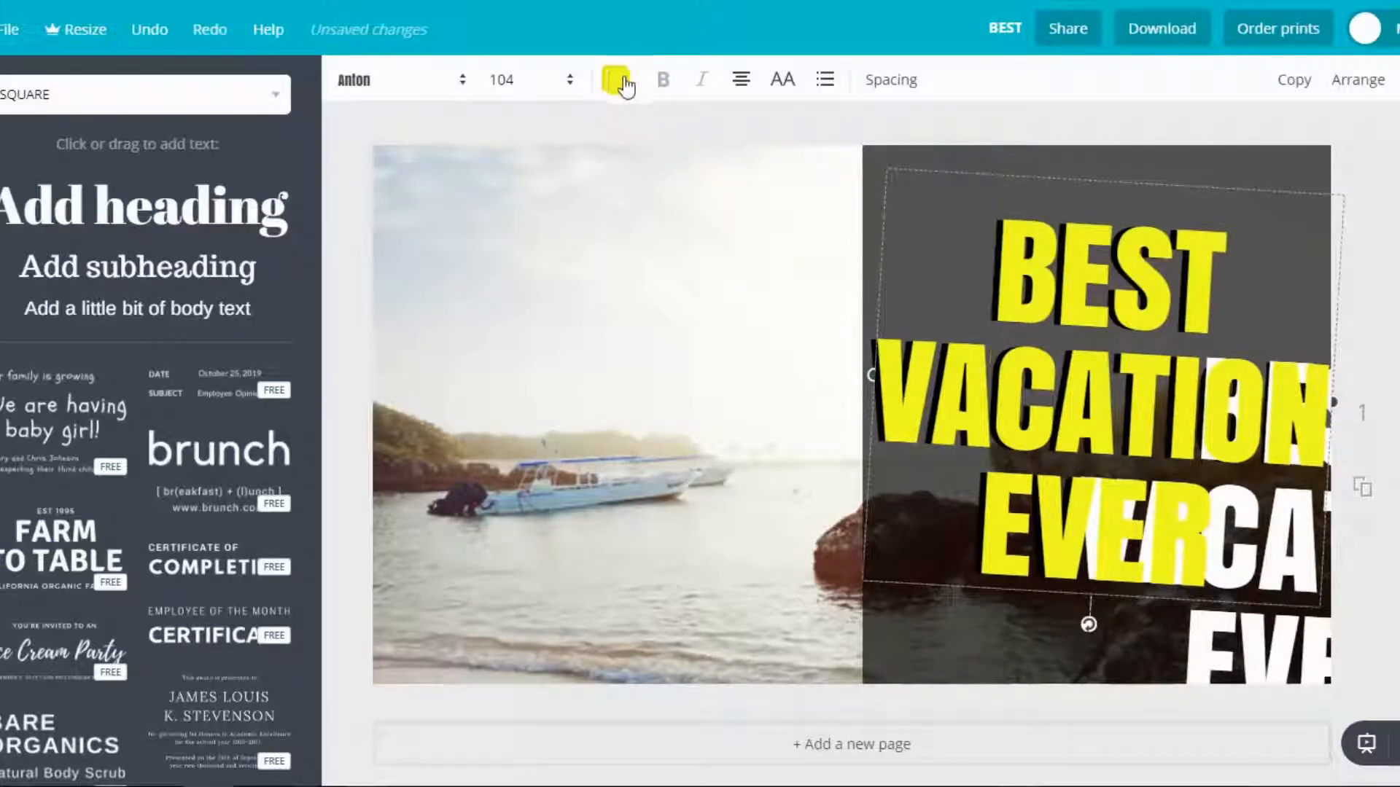
click(614, 78)
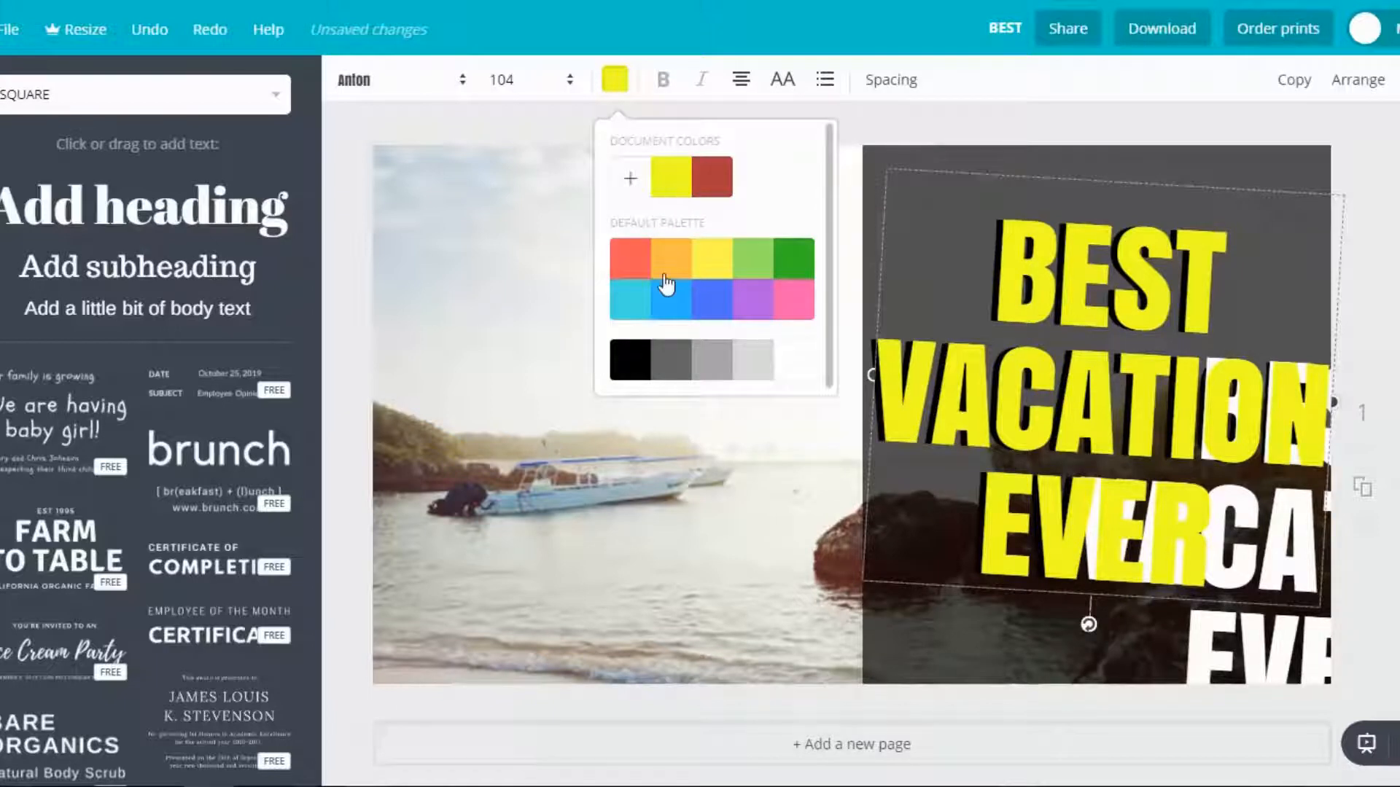
click(632, 178)
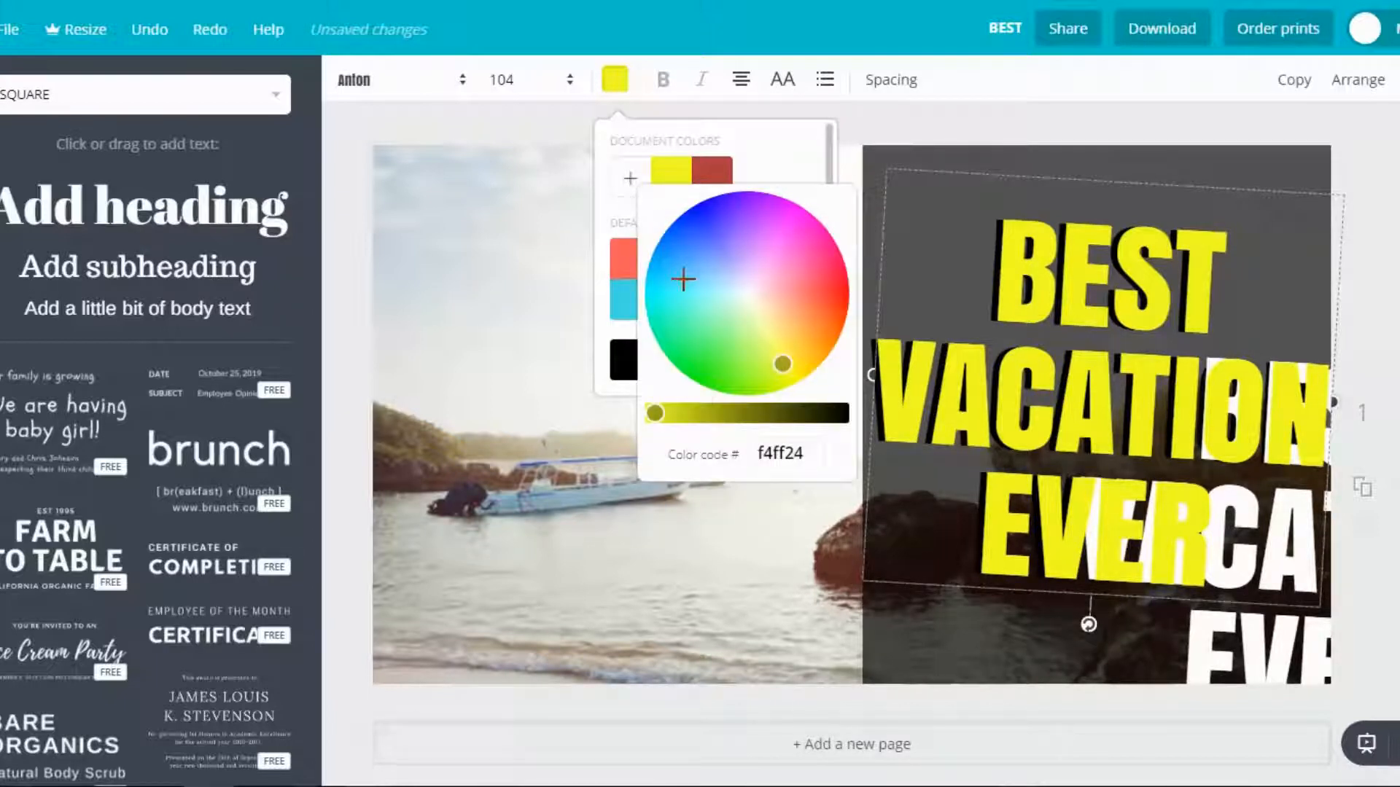
drag(659, 413, 674, 412)
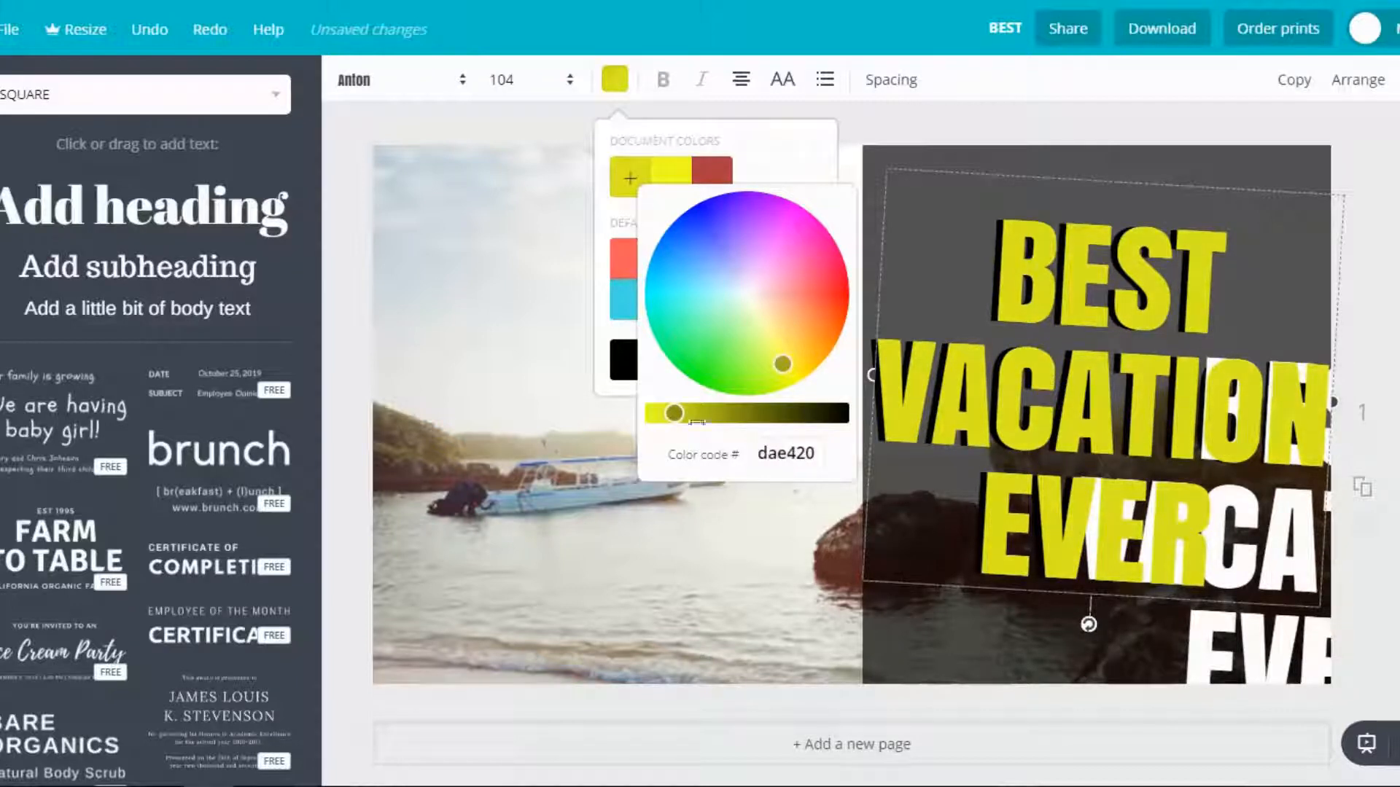
click(1366, 620)
drag(1230, 655, 1044, 518)
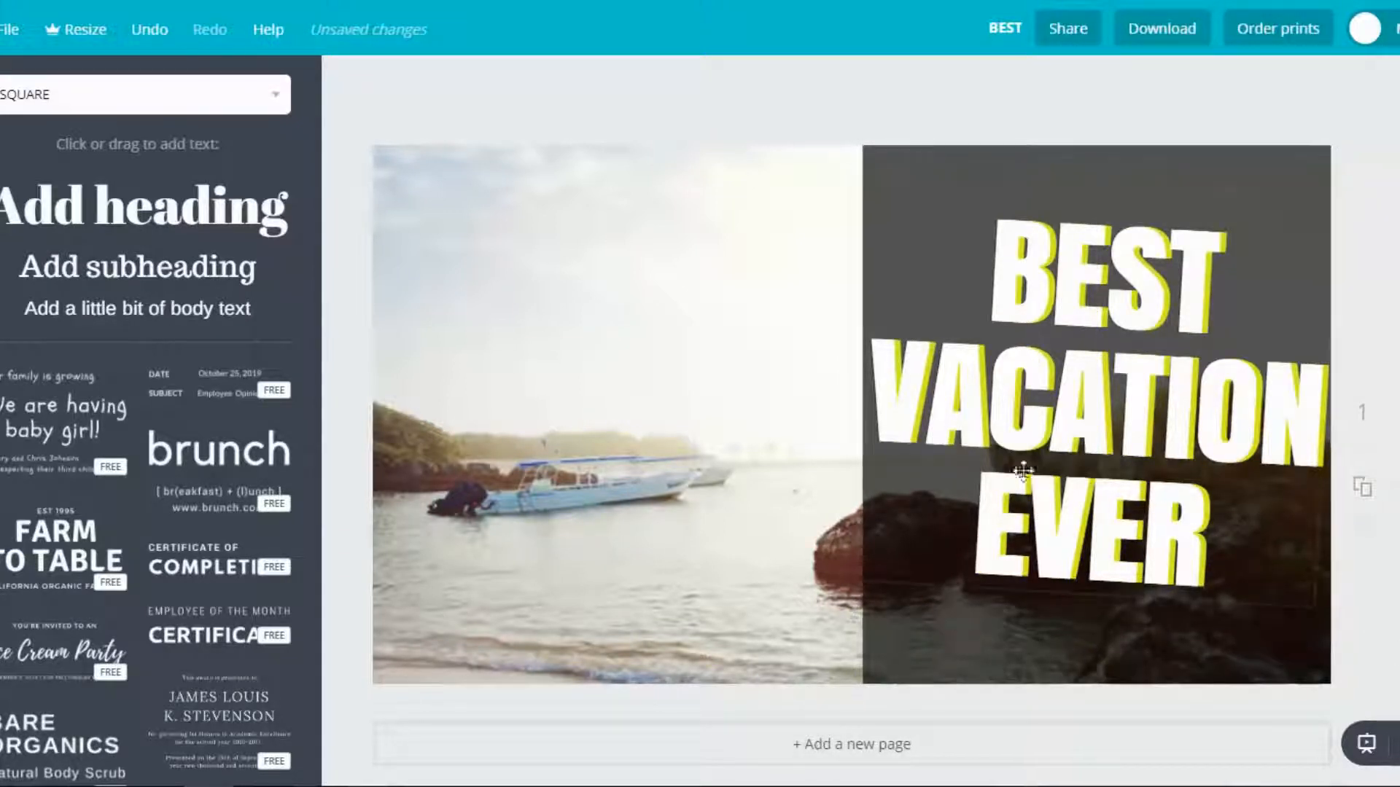
Make the black panel behind the heading almost opaque.
click(910, 645)
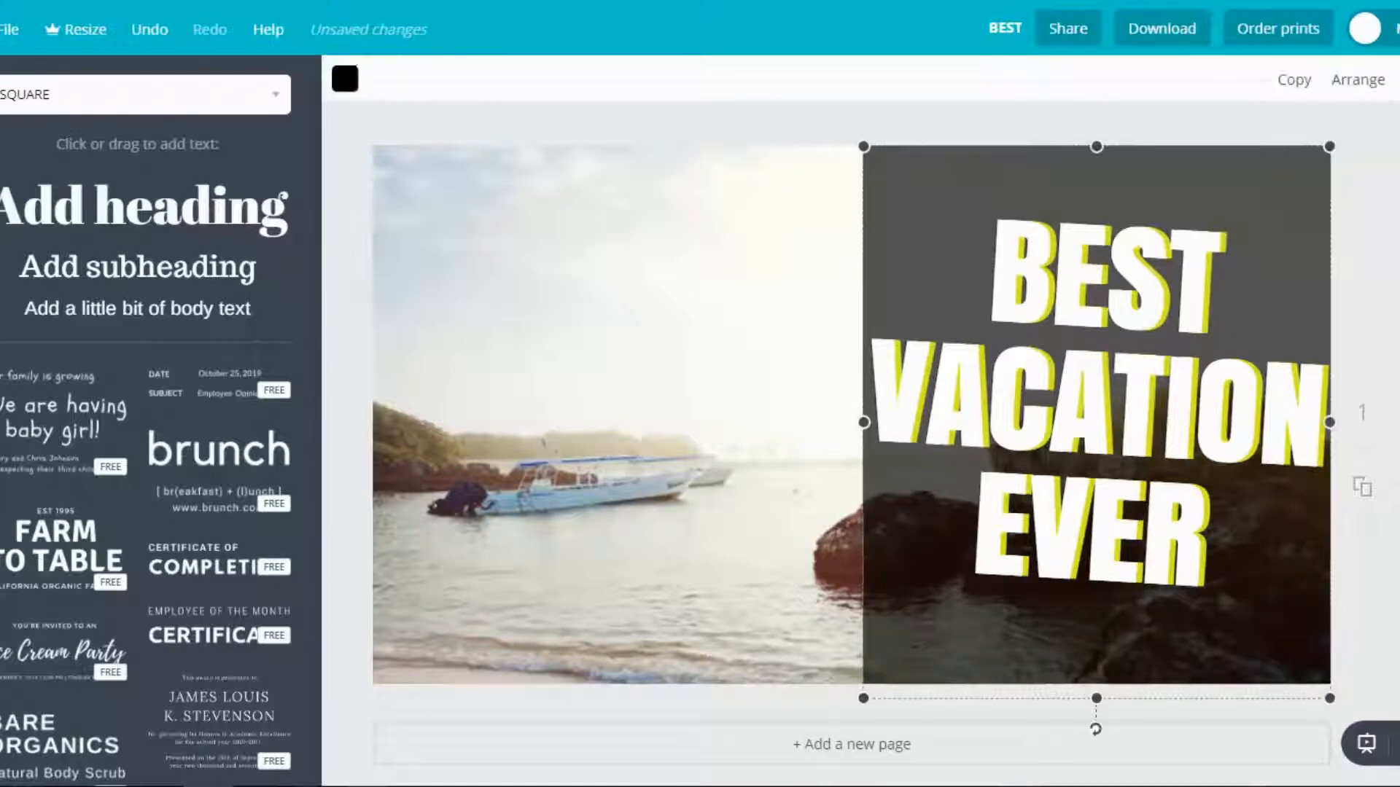
click(1394, 80)
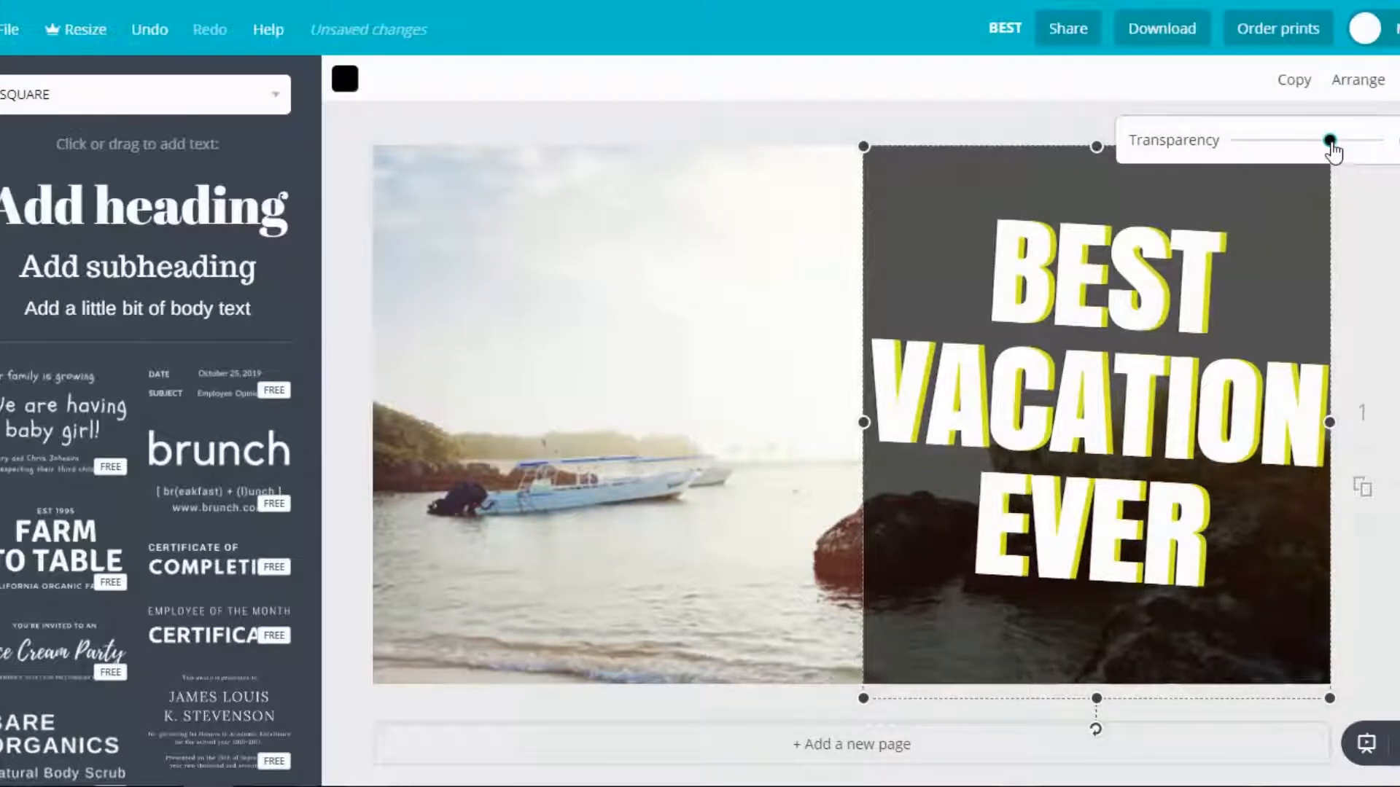
drag(1331, 147, 1356, 150)
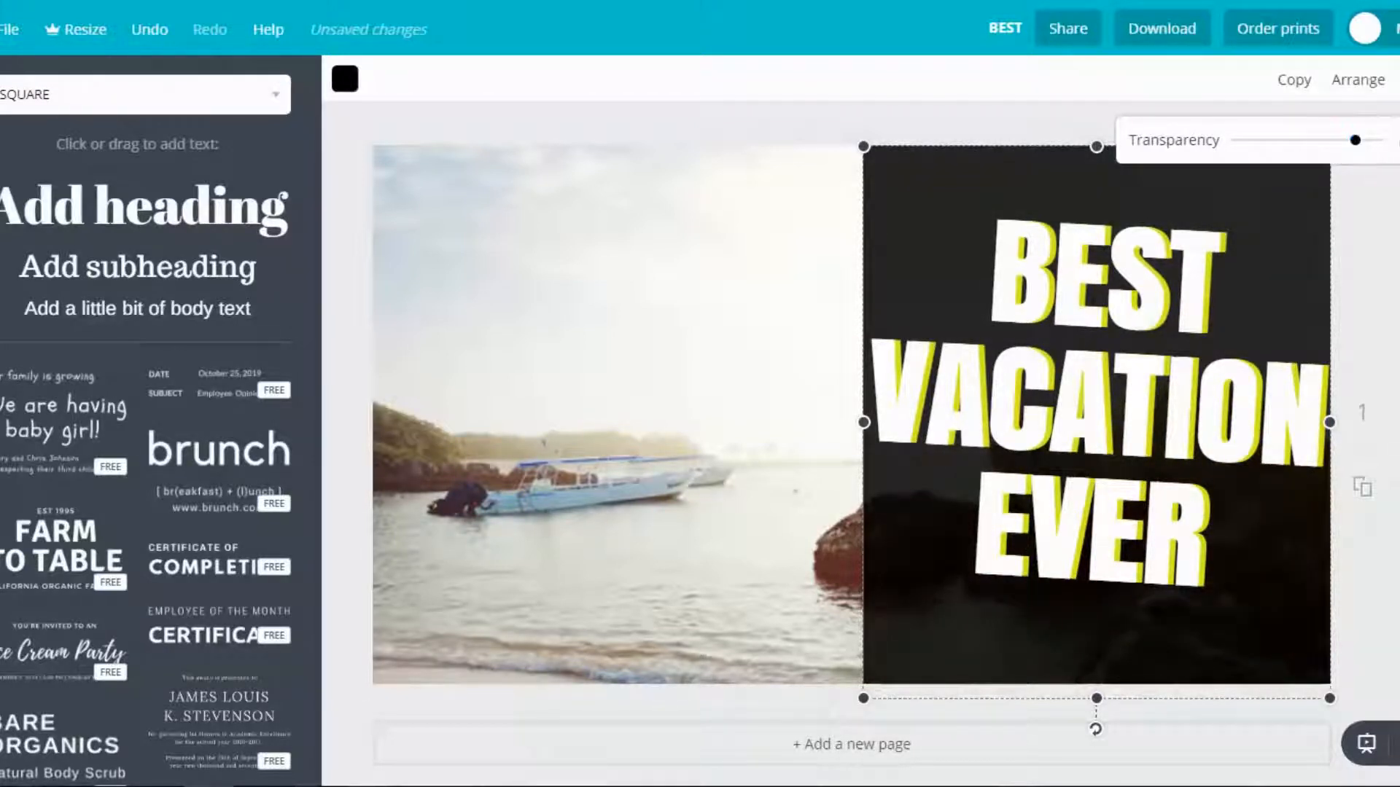
click(1396, 80)
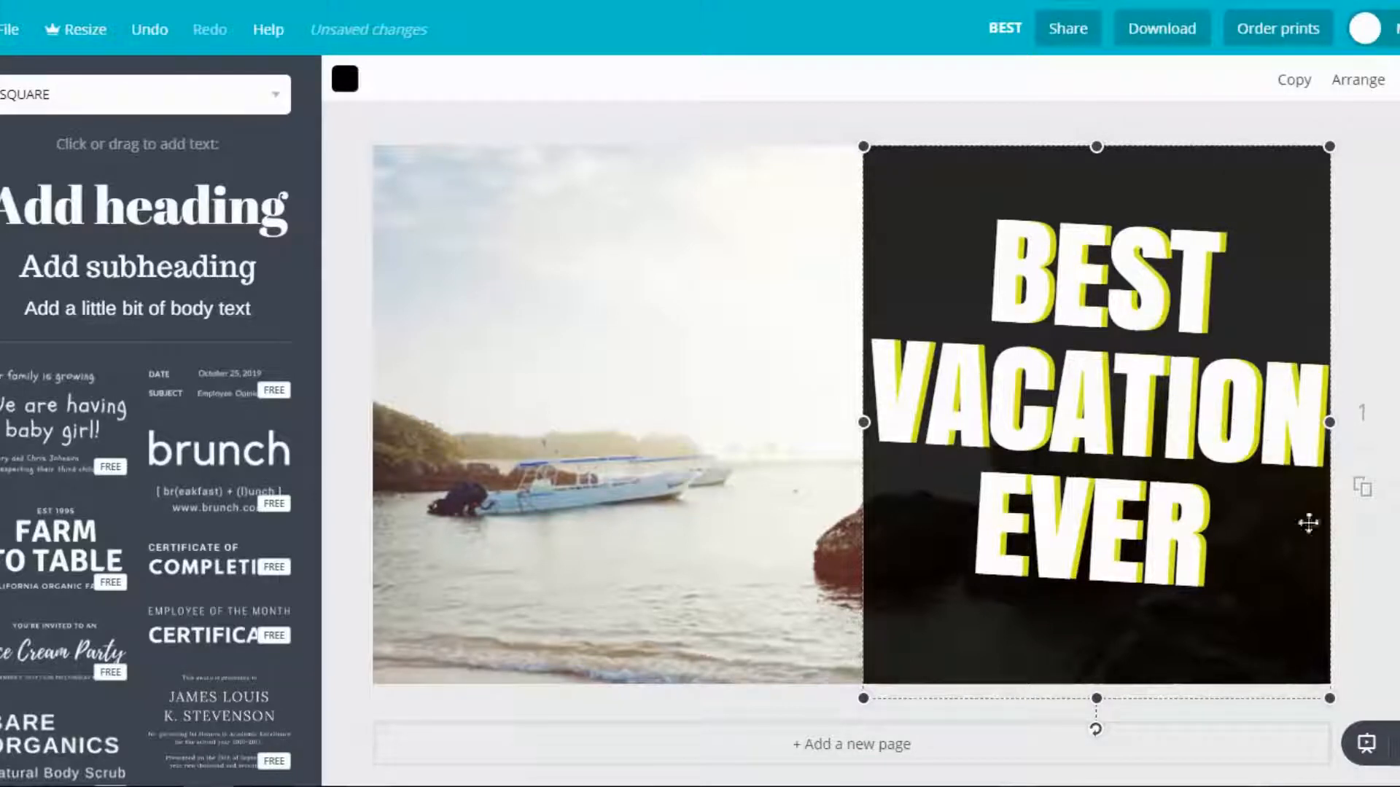
click(1370, 574)
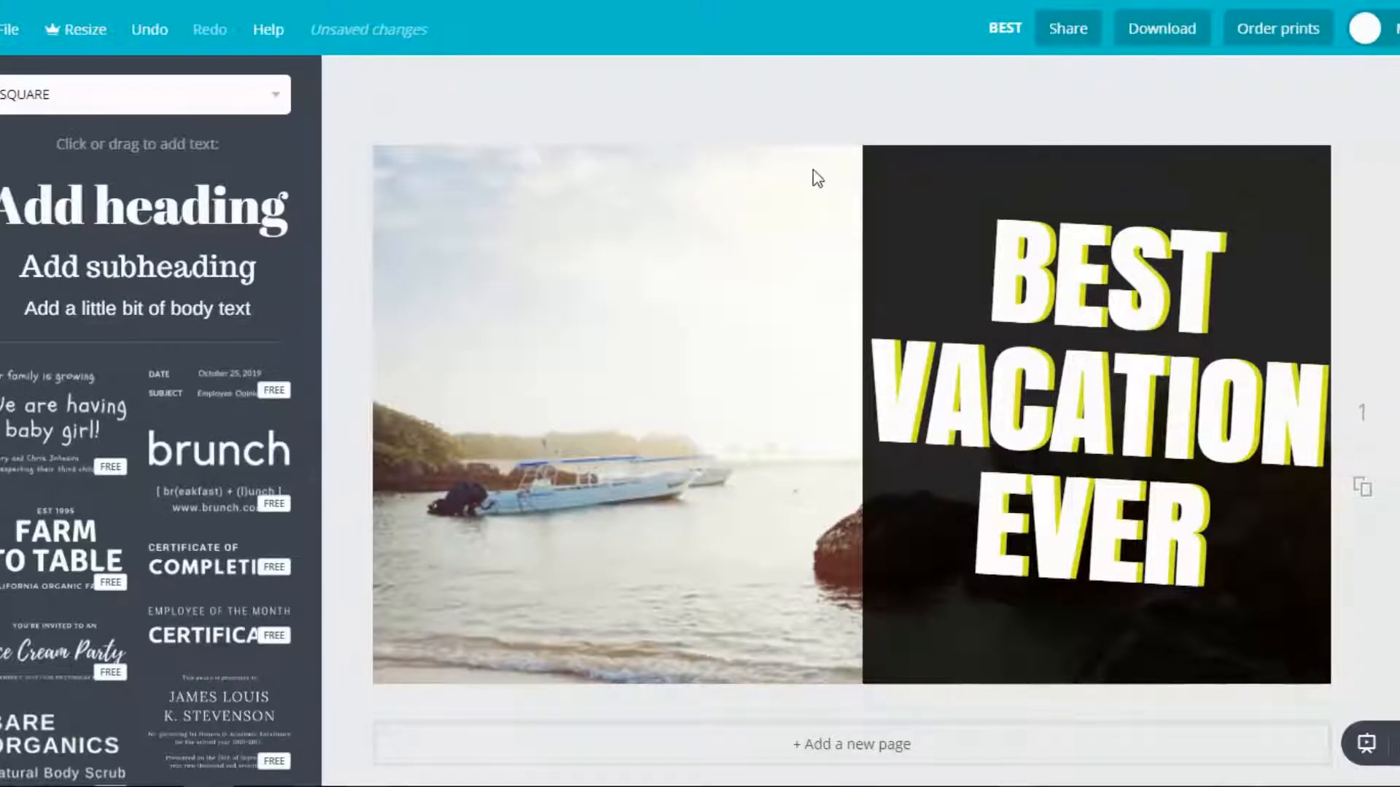
Try a dark grey and the lighter grey a8a8a8 on the panel and return it to black.
click(890, 156)
click(340, 86)
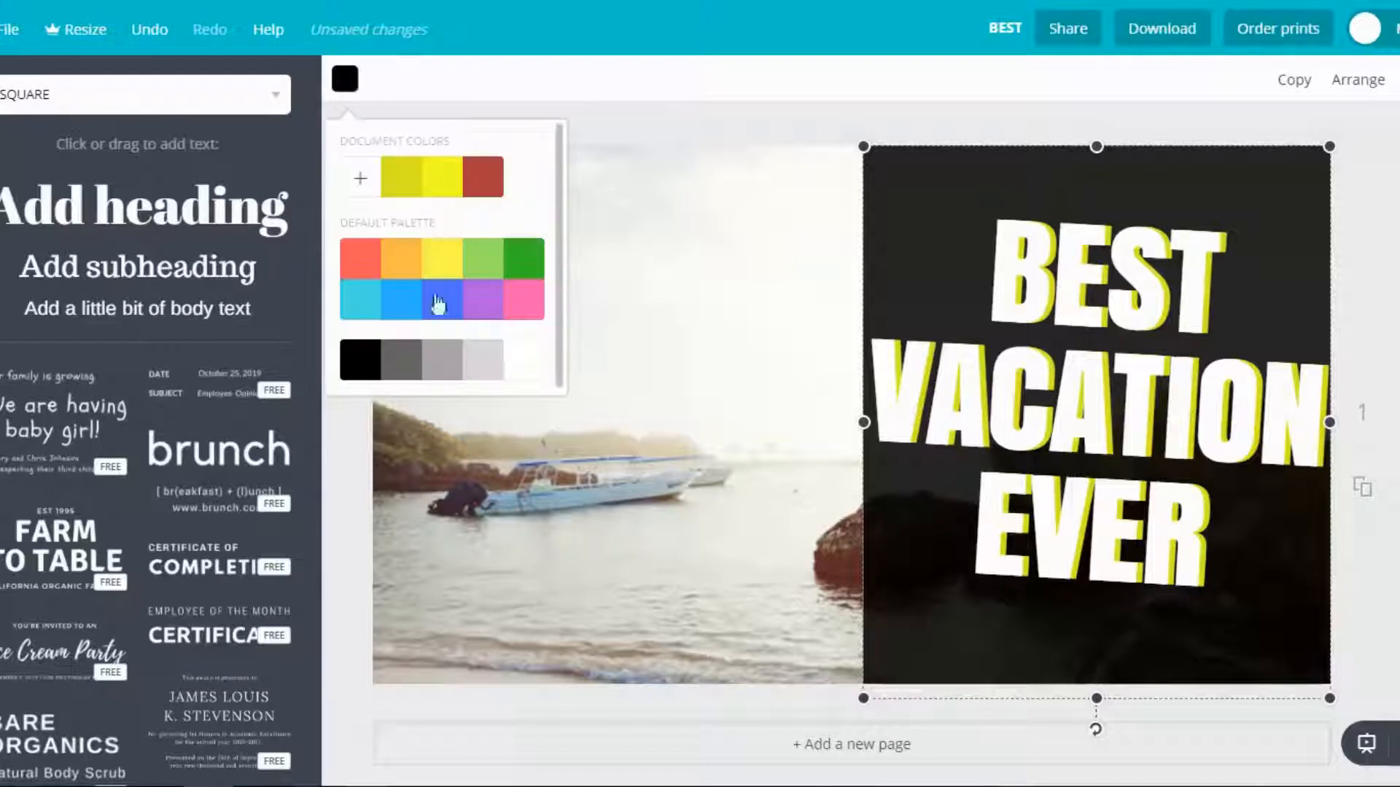
click(407, 363)
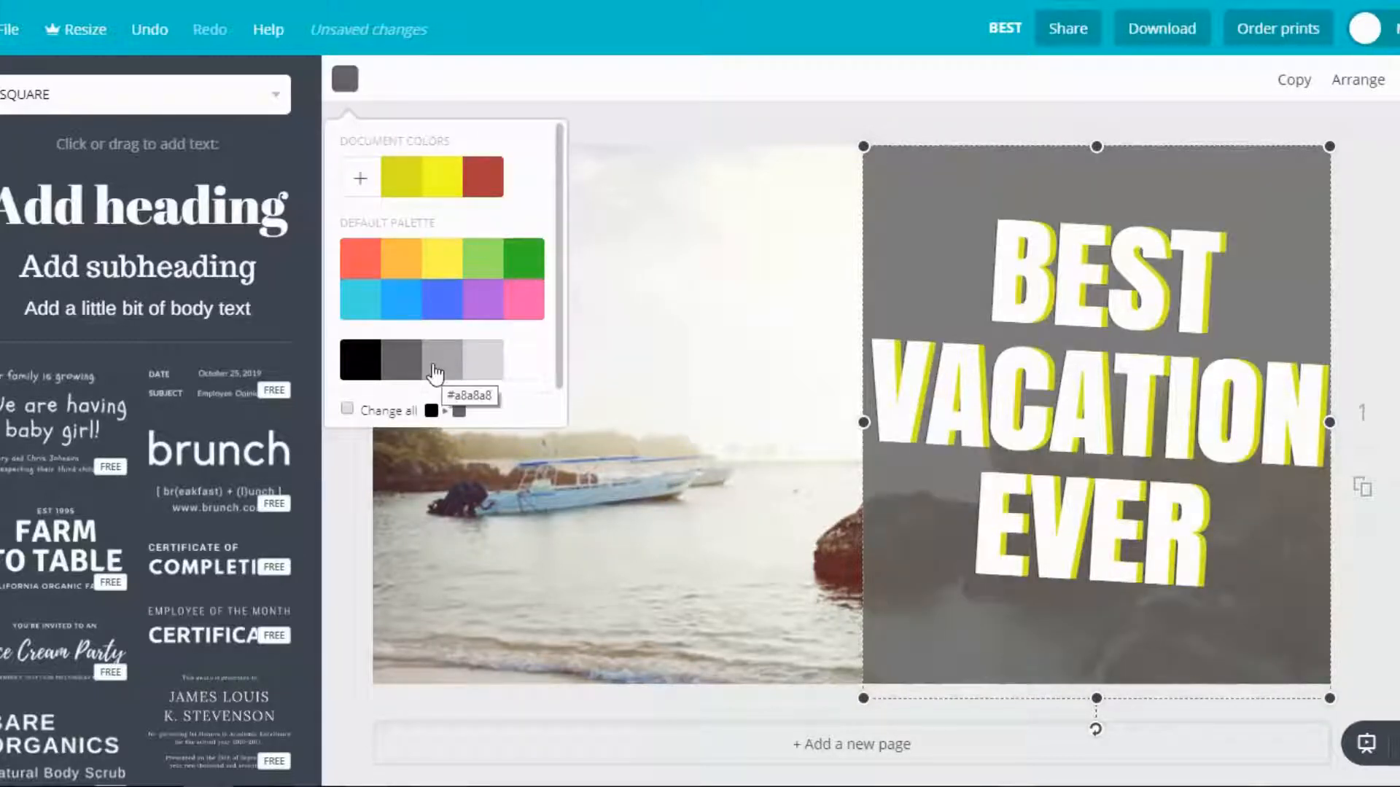
click(445, 368)
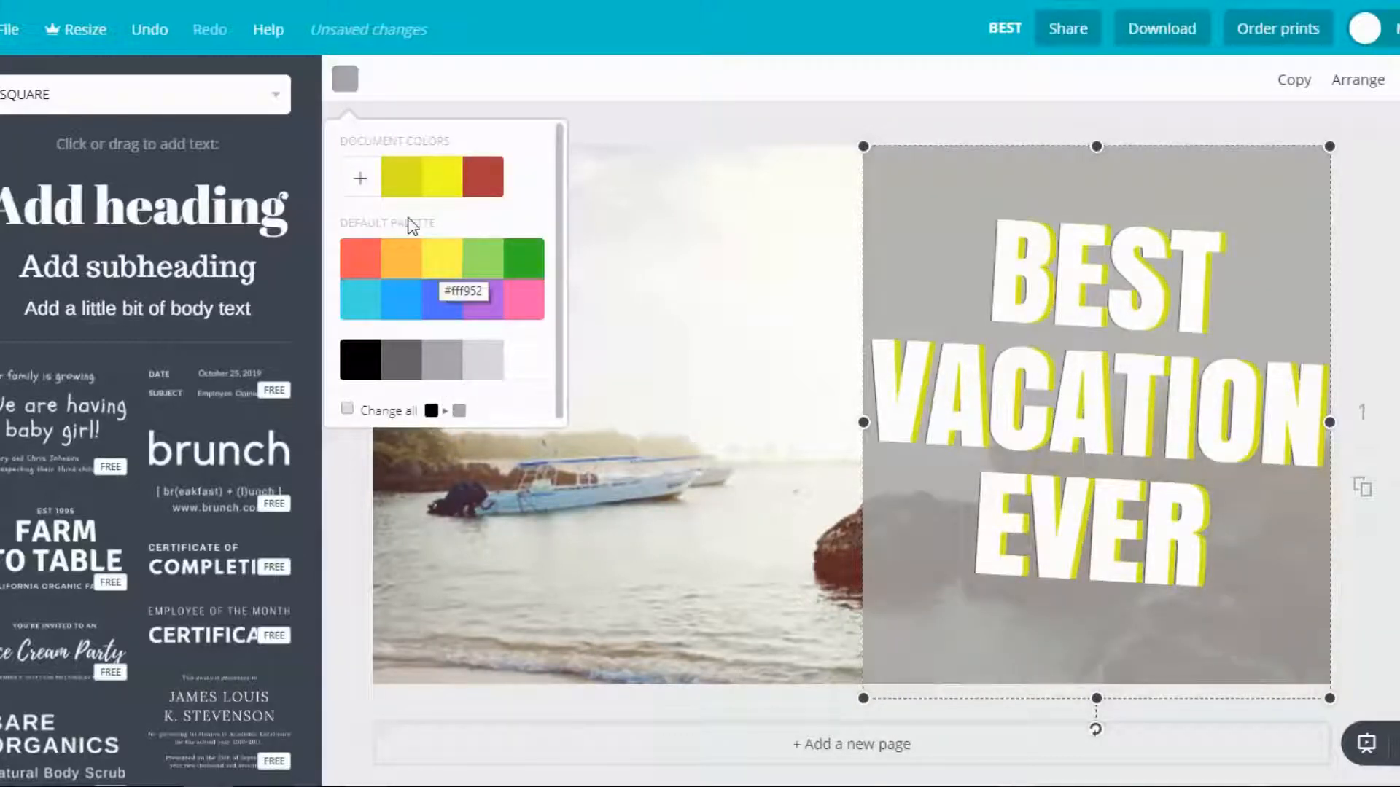
click(357, 359)
click(1307, 523)
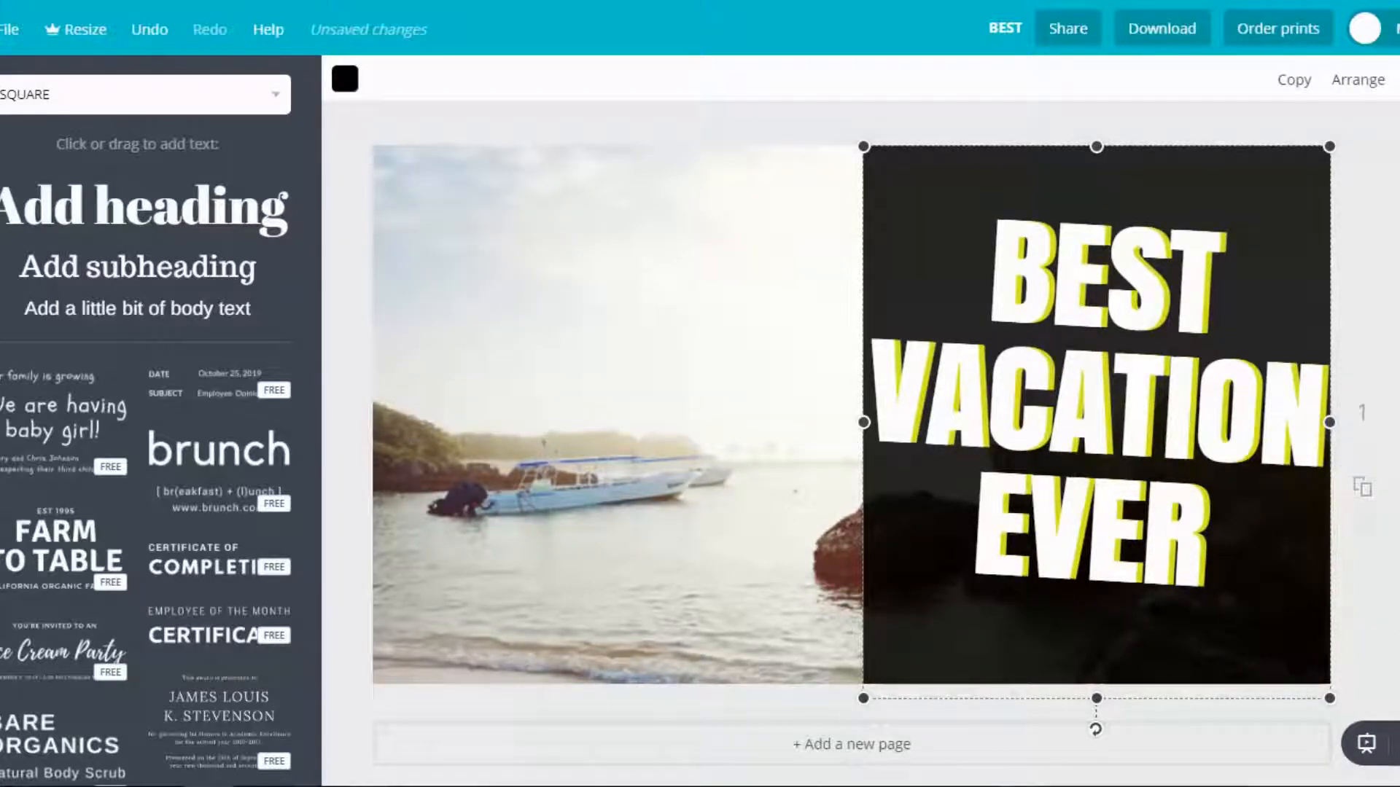
click(1385, 350)
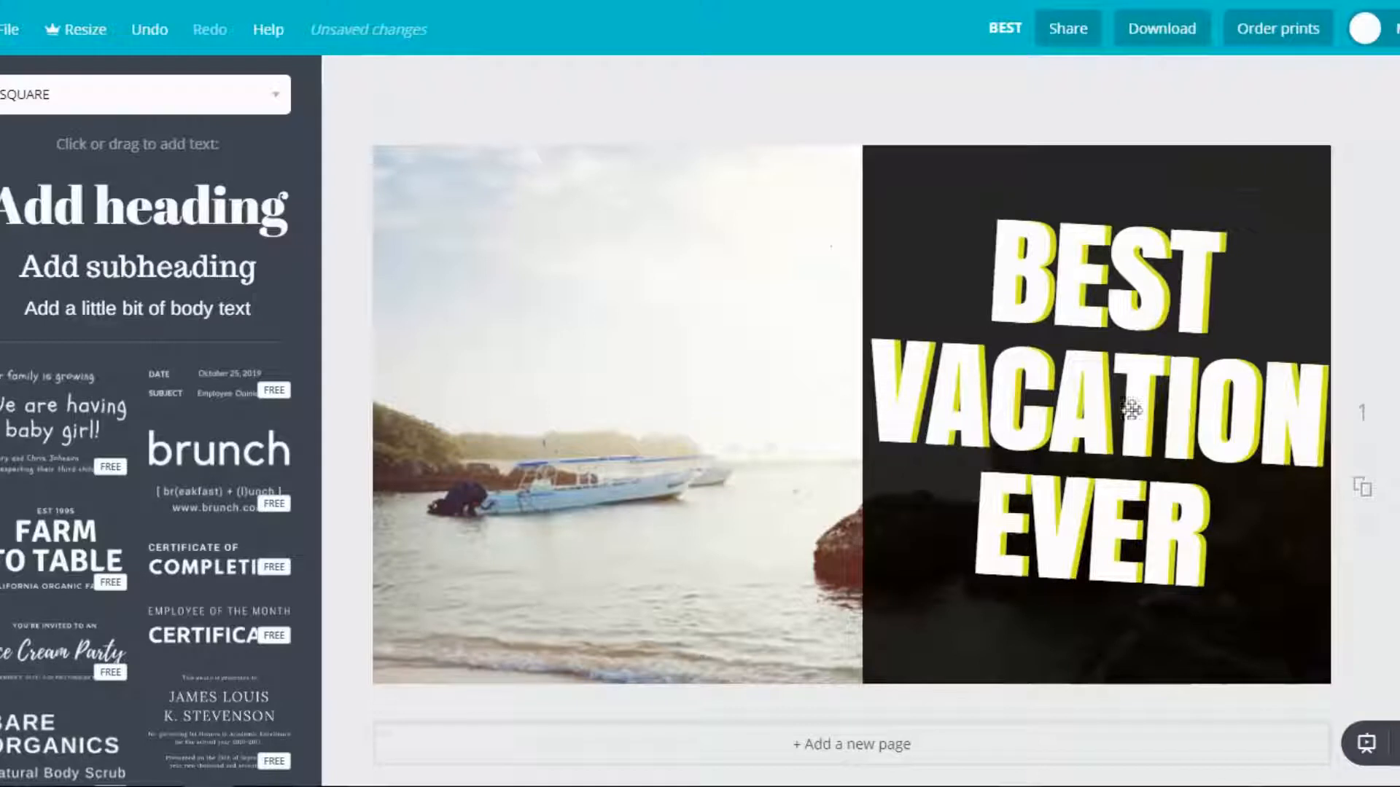